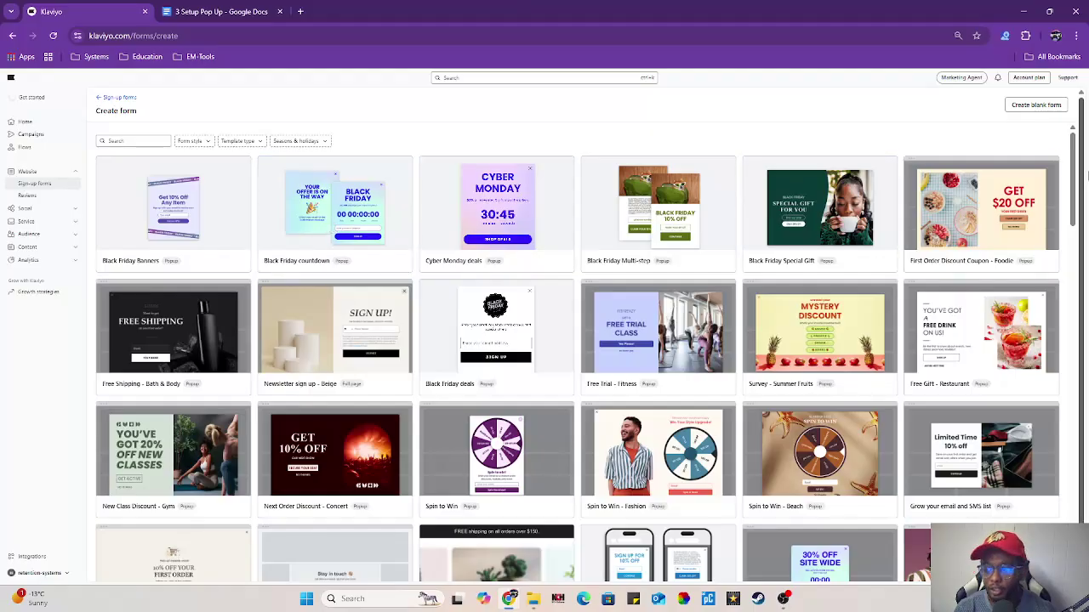
Create a blank form named "Example 1# - GymShark" with the Popup type, adding subscribers to Email List.
{"action": "left_click", "coordinate": [1045, 103]}
{"action": "type", "text": "Inst"}
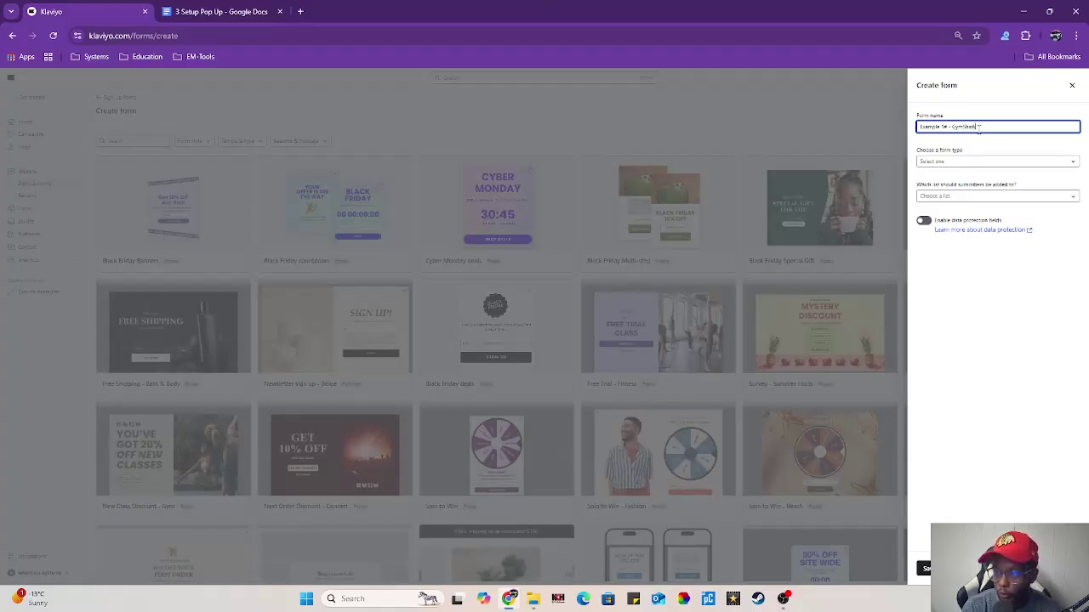
{"action": "left_click", "coordinate": [979, 161]}
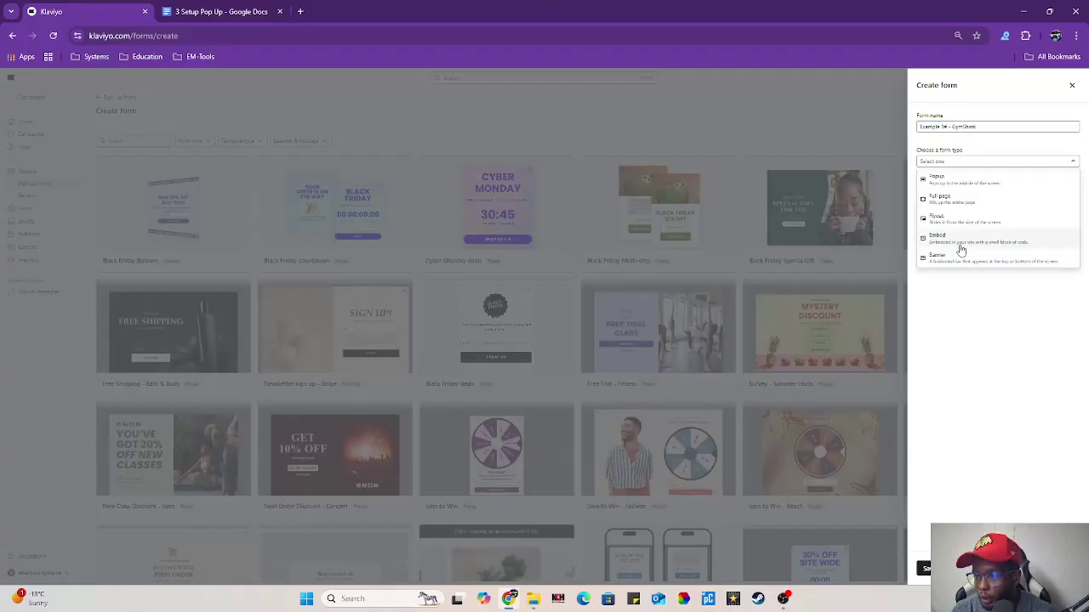
{"action": "left_click", "coordinate": [990, 181]}
{"action": "left_click", "coordinate": [999, 196]}
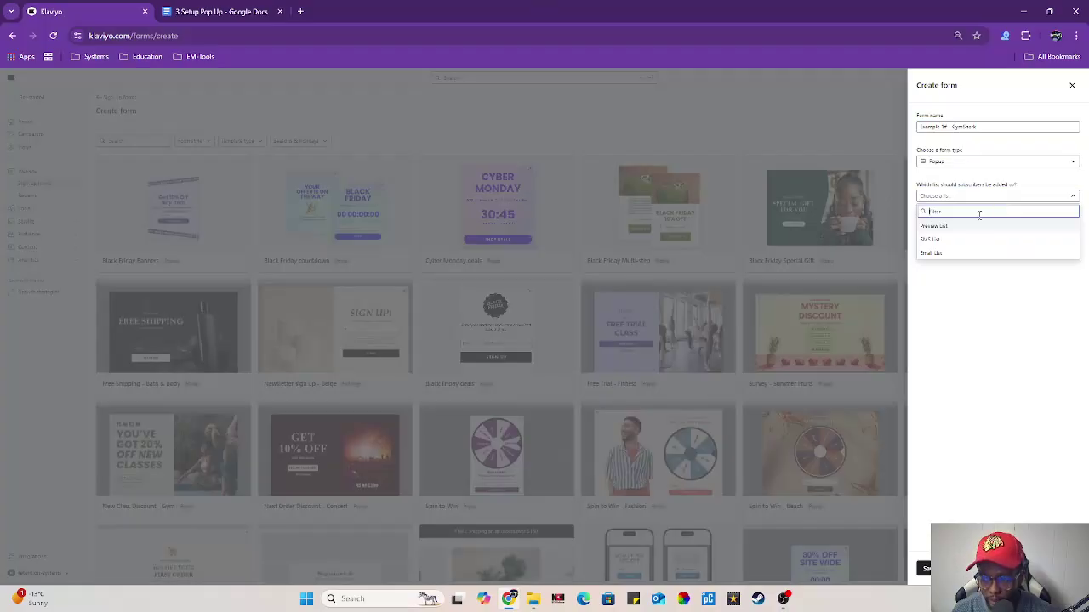
{"action": "left_click", "coordinate": [932, 254]}
{"action": "left_click", "coordinate": [921, 568]}
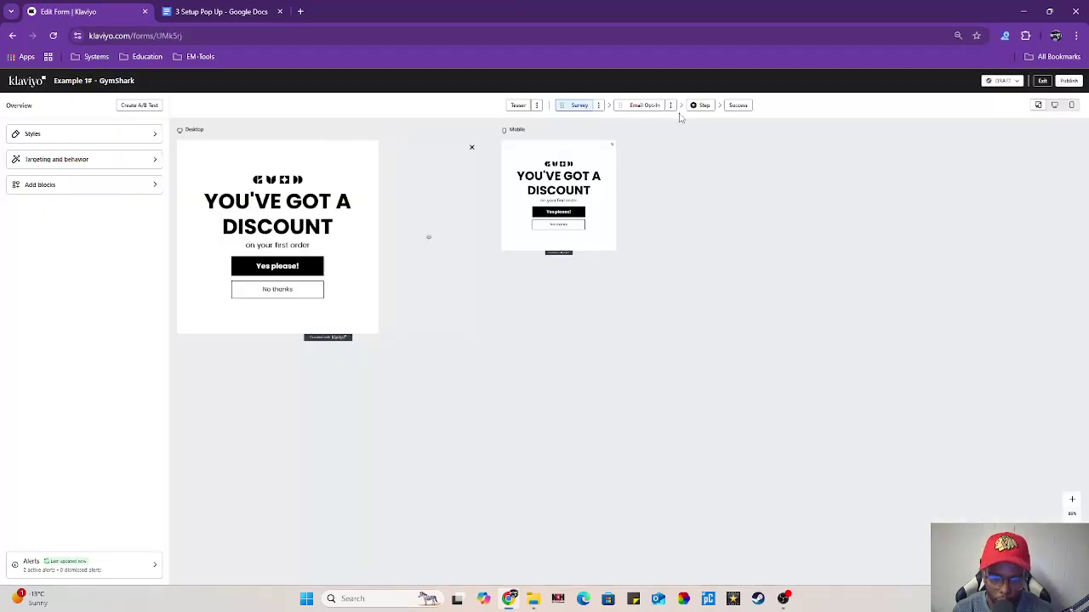
Open the form's teaser, try its placements along the page edge, and settle on the page's top-left corner.
{"action": "left_click", "coordinate": [518, 105]}
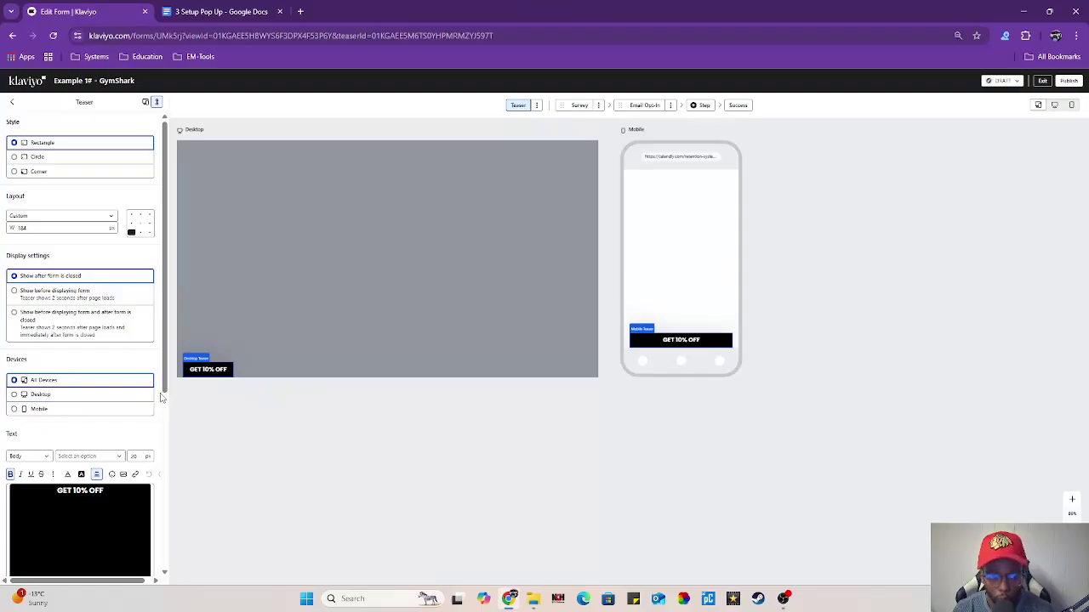
{"action": "left_click", "coordinate": [140, 231]}
{"action": "left_click", "coordinate": [149, 230]}
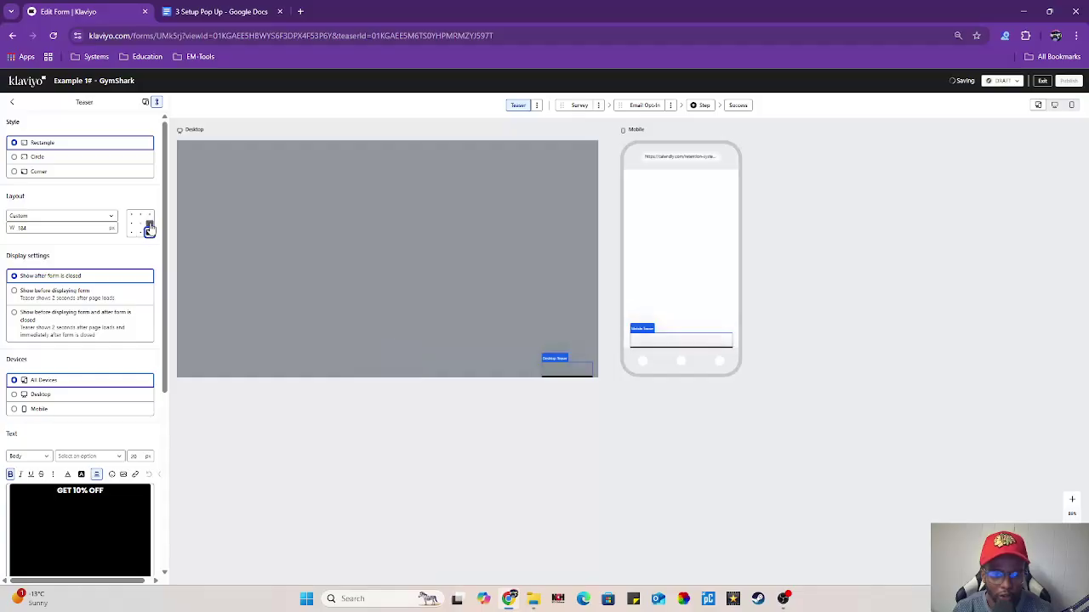
{"action": "left_click", "coordinate": [150, 223]}
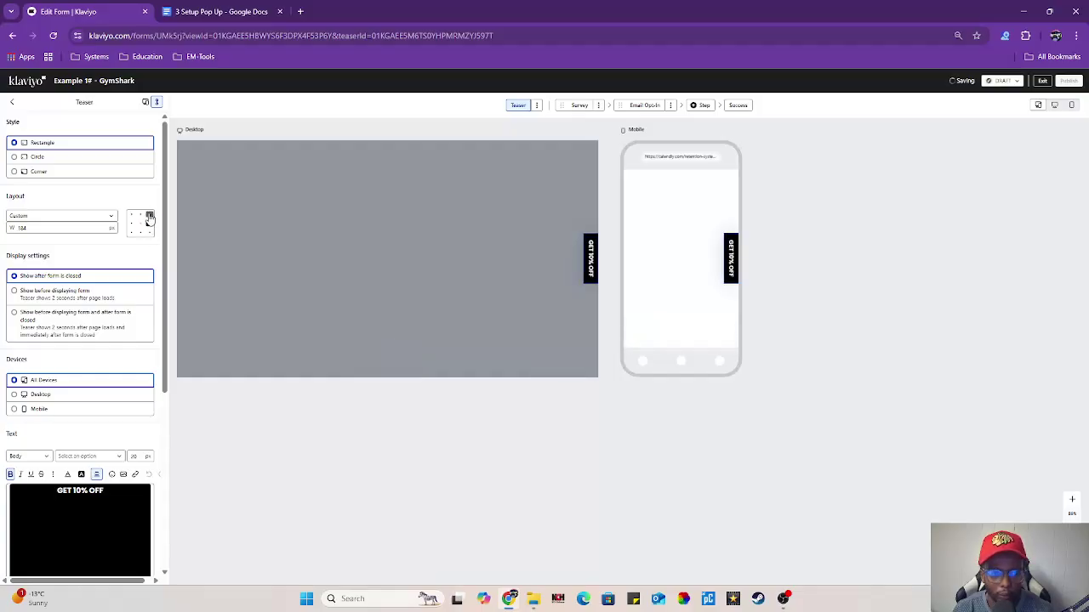
{"action": "left_click", "coordinate": [150, 215]}
{"action": "left_click", "coordinate": [131, 214]}
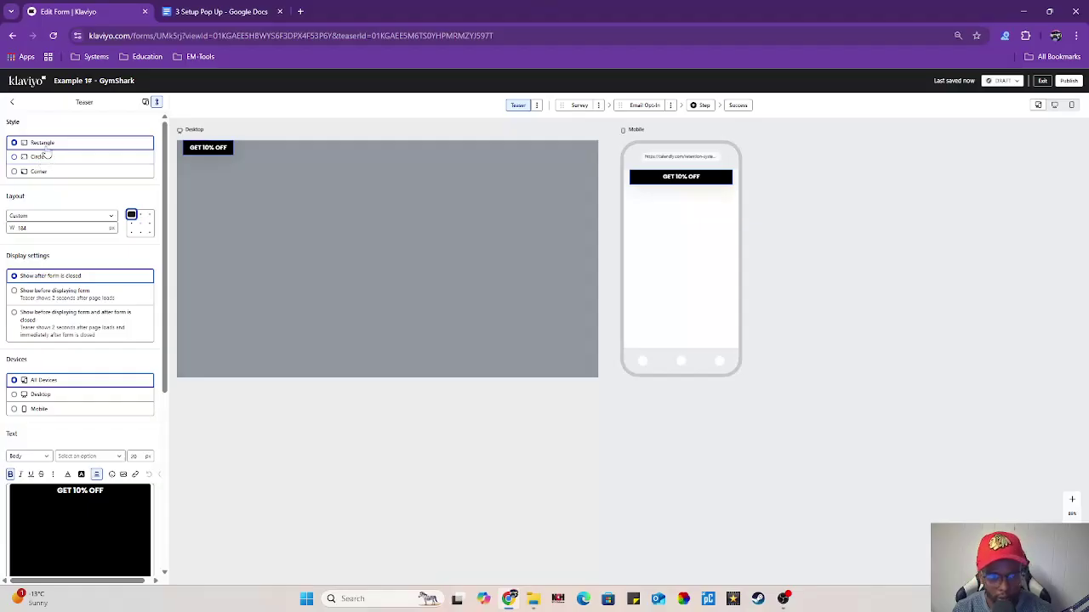
Try the Circle teaser style, and set the teaser's style to Corner.
{"action": "left_click", "coordinate": [42, 158]}
{"action": "left_click", "coordinate": [40, 176]}
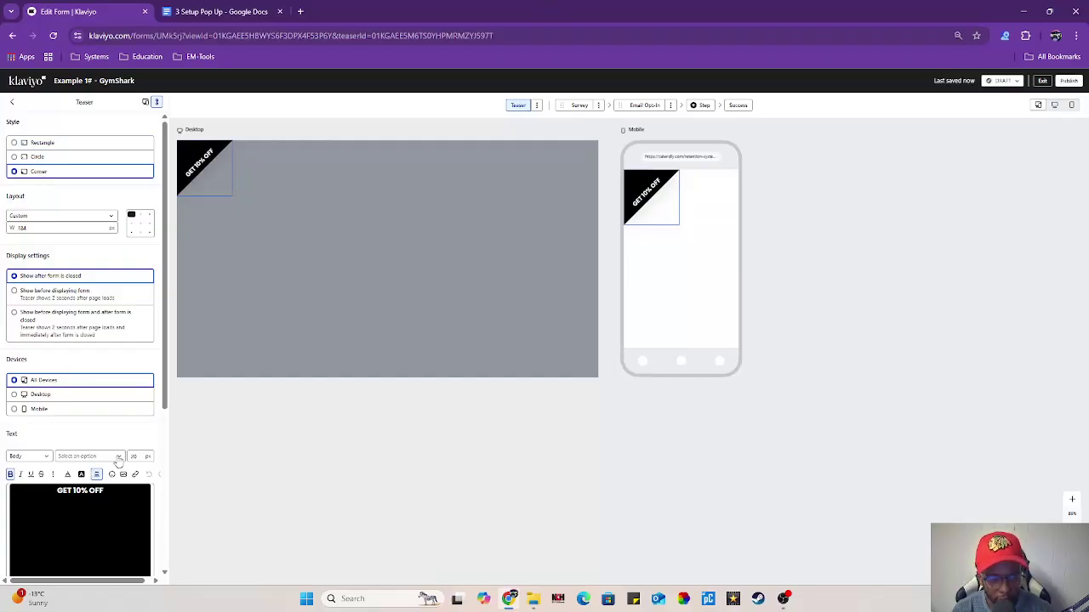
{"action": "scroll", "coordinate": [93, 437], "scroll_direction": "down", "scroll_amount": 2}
{"action": "left_click", "coordinate": [93, 382]}
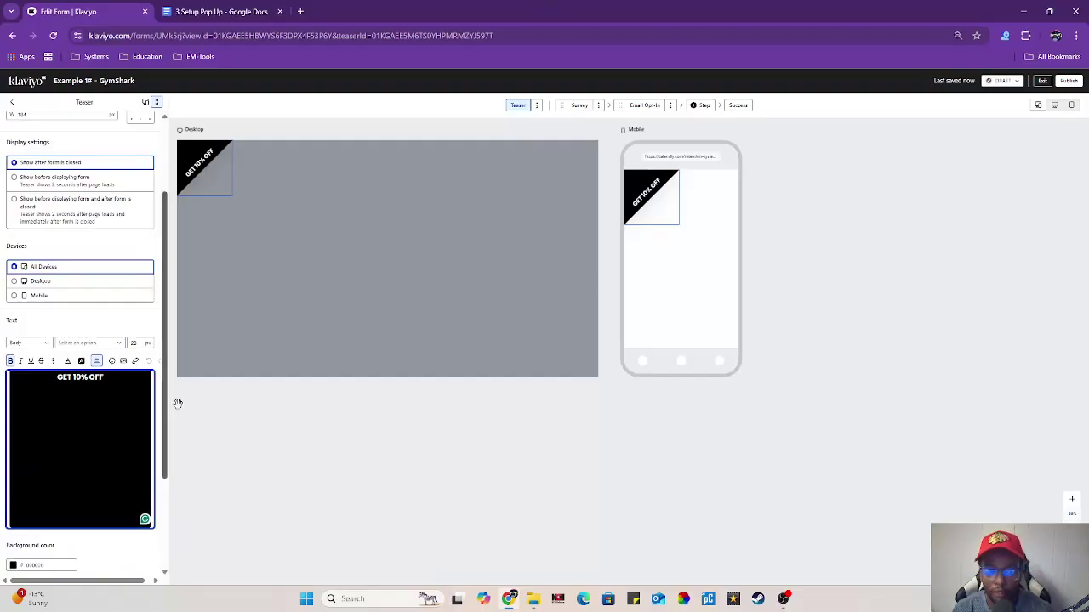
{"action": "scroll", "coordinate": [255, 403], "scroll_direction": "up", "scroll_amount": 2}
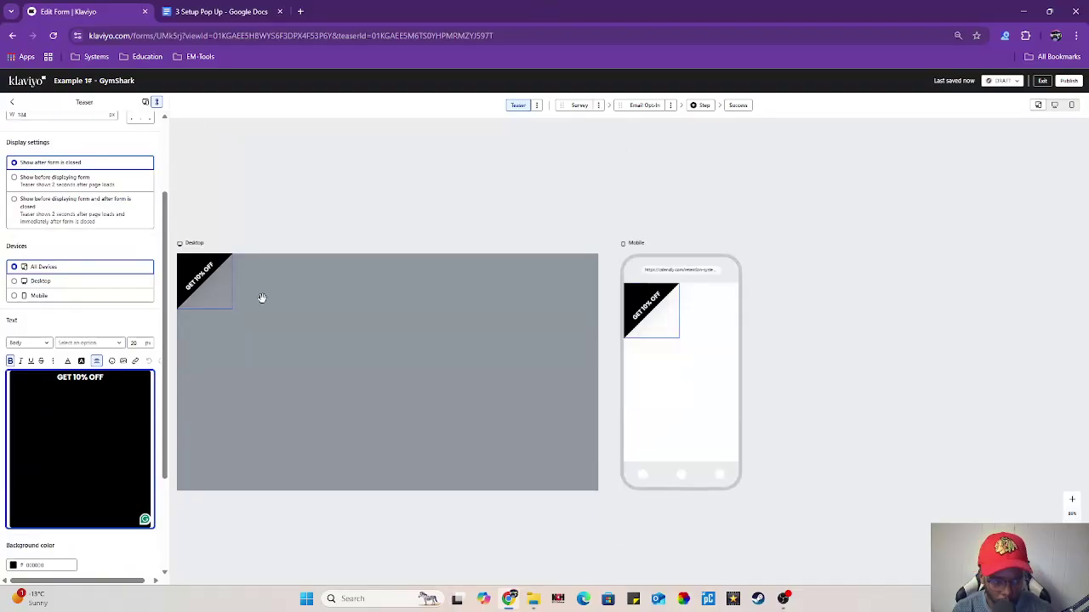
{"action": "scroll", "coordinate": [258, 297], "scroll_direction": "down", "scroll_amount": 1}
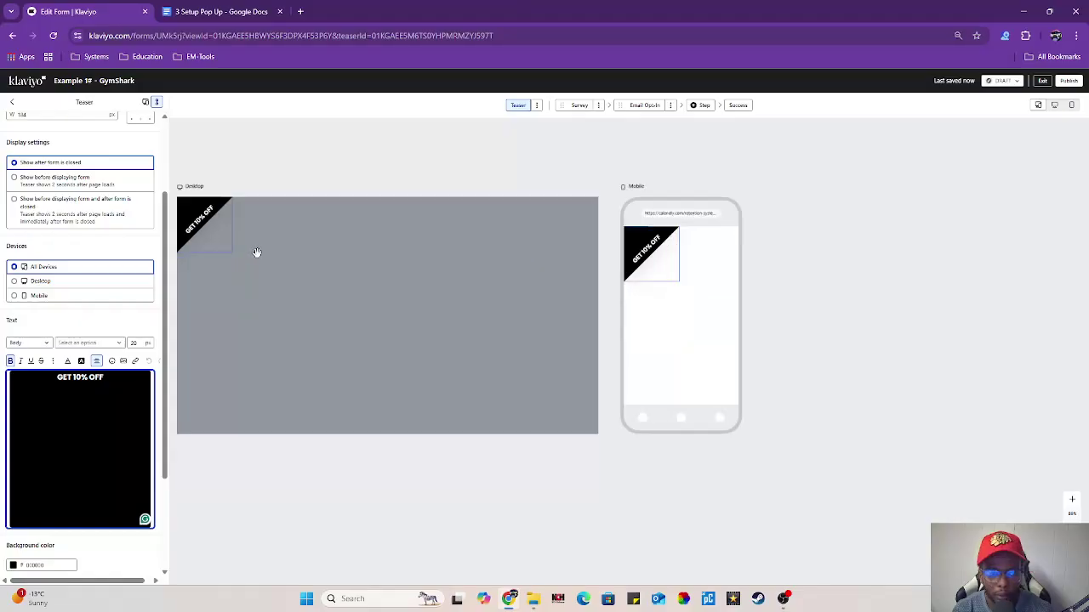
Replace the placeholder logo on the Survey step with the Gymshark logo "images (5)" from the image library.
{"action": "left_click", "coordinate": [577, 106]}
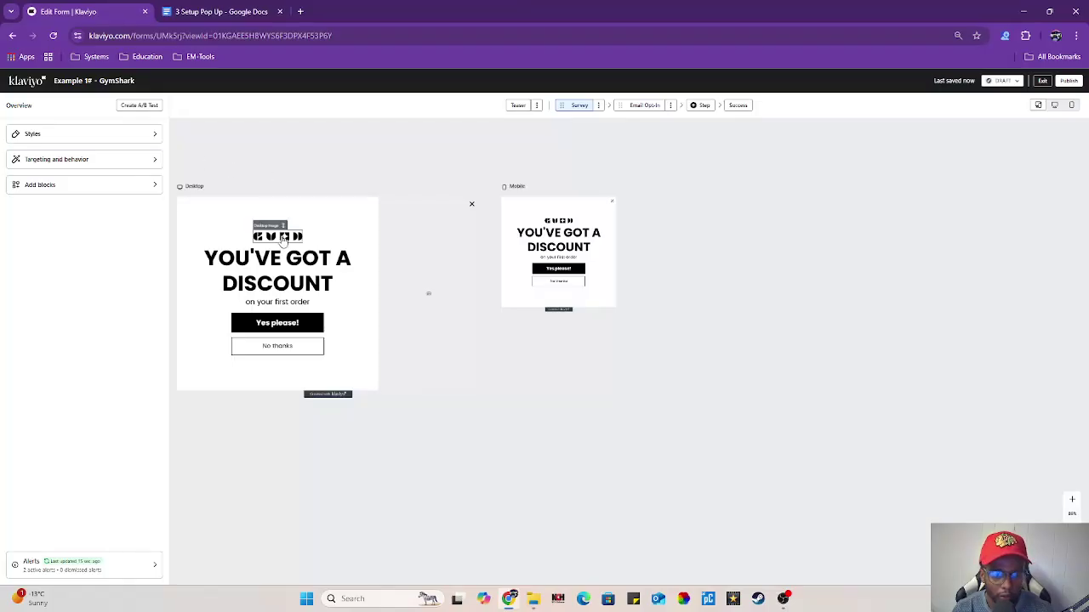
{"action": "left_click", "coordinate": [283, 237]}
{"action": "left_click", "coordinate": [52, 227]}
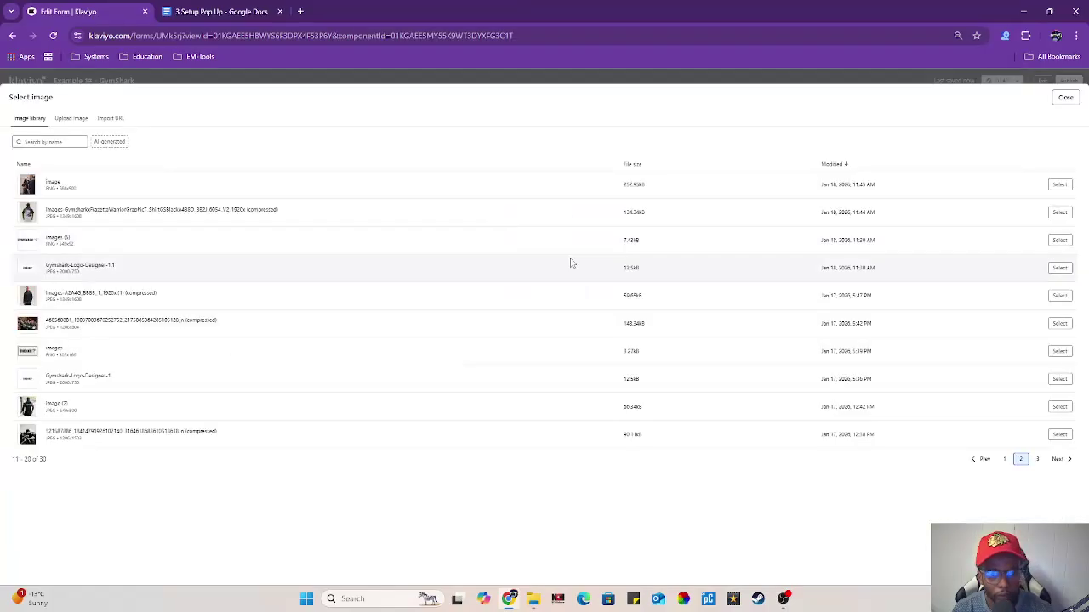
{"action": "left_click", "coordinate": [1052, 238]}
Fill the Survey step's side image with the black-and-white Gymshark athlete photo from page 2 of the image library.
{"action": "left_click", "coordinate": [444, 292]}
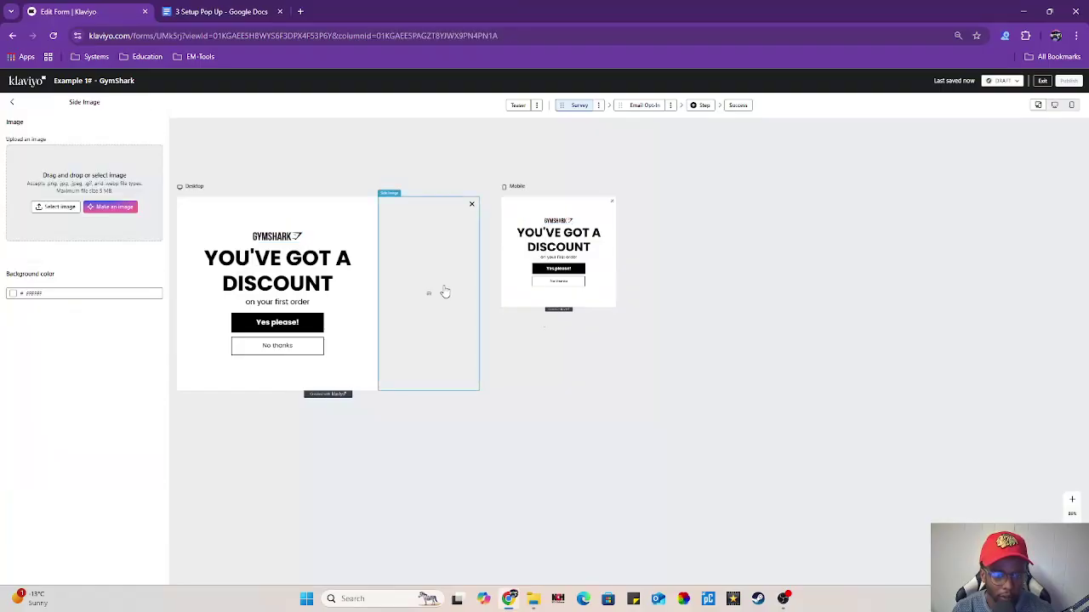
{"action": "left_click", "coordinate": [52, 206]}
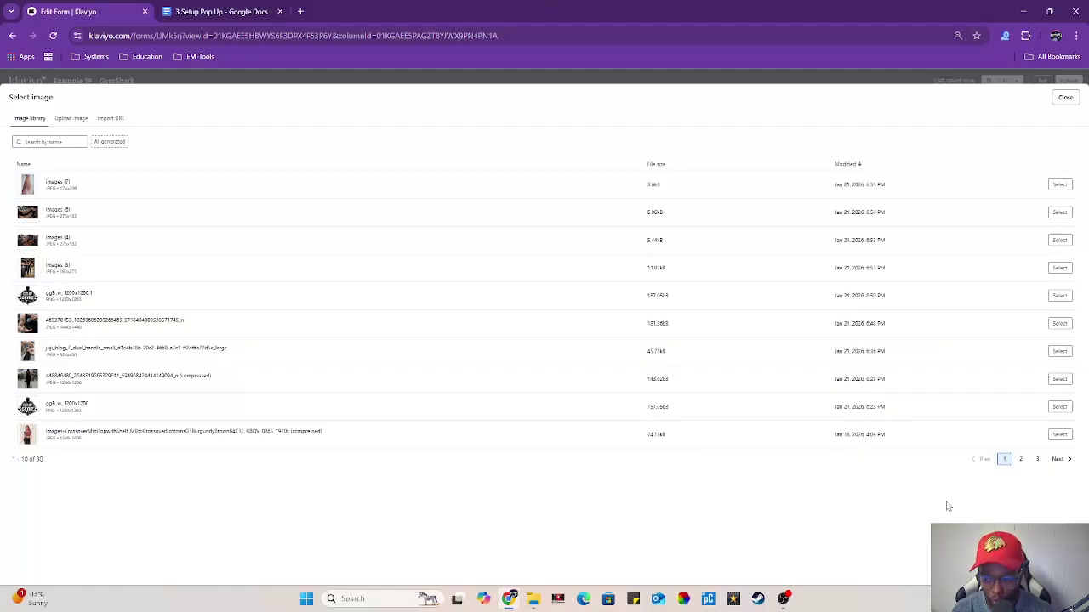
{"action": "left_click", "coordinate": [1022, 459]}
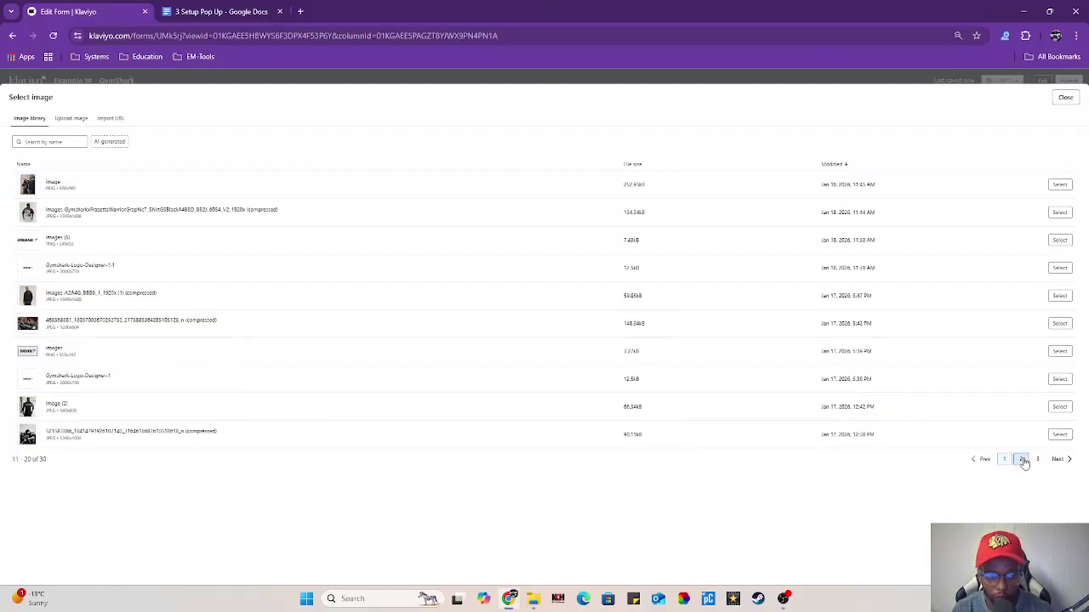
{"action": "left_click", "coordinate": [856, 430]}
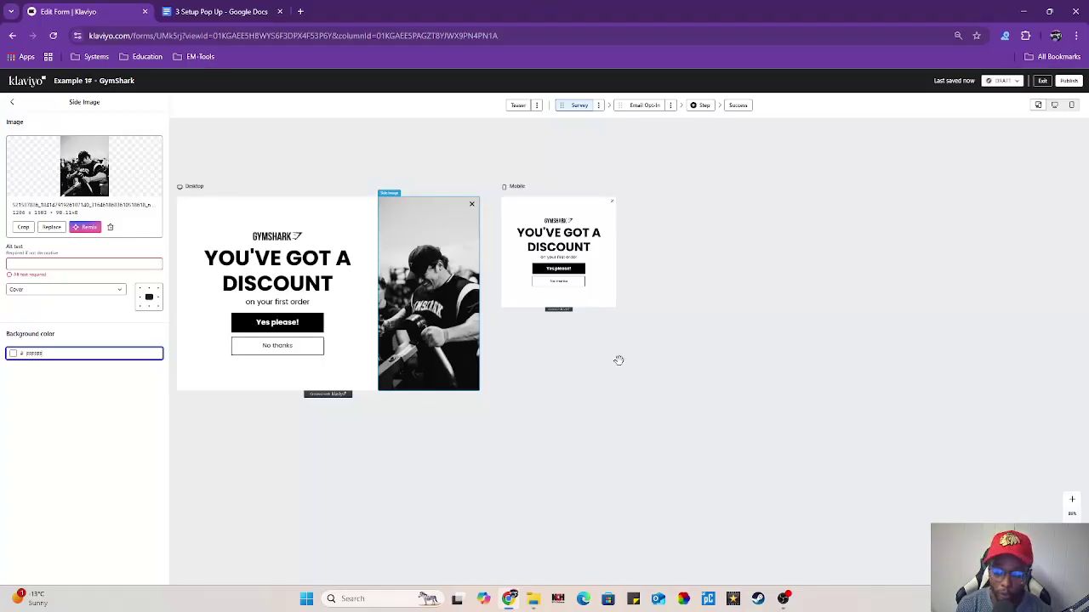
Replace the Survey headline with "YOU'VE UNLOCKED A DISCOUNT" copied from the "3 Setup Pop Up" Google Docs document.
{"action": "left_click", "coordinate": [286, 274]}
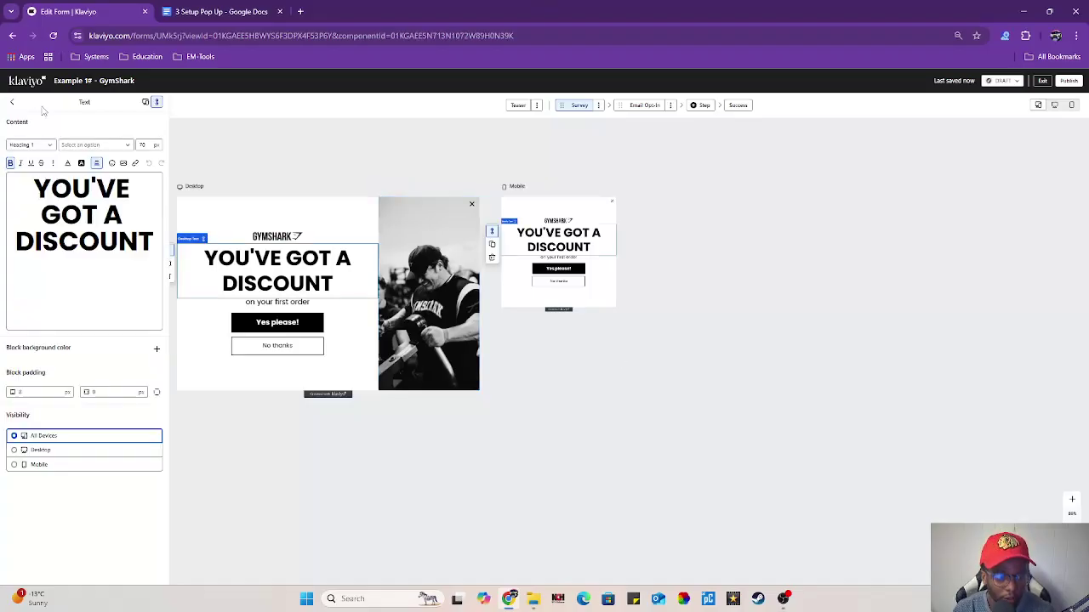
{"action": "left_click", "coordinate": [189, 9]}
{"action": "scroll", "coordinate": [481, 321], "scroll_direction": "up", "scroll_amount": 2}
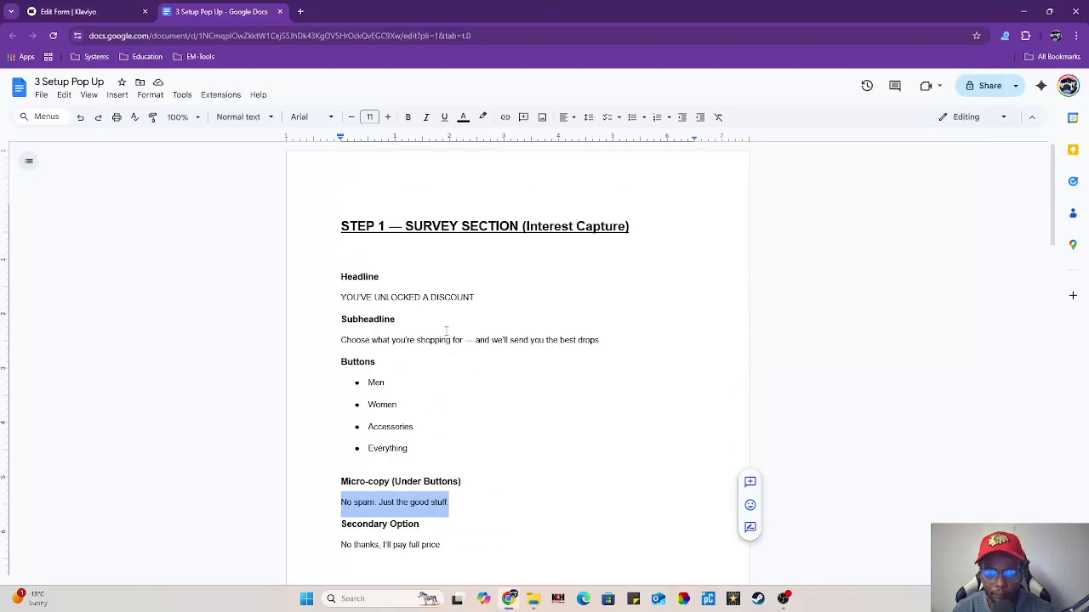
{"action": "scroll", "coordinate": [444, 315], "scroll_direction": "down", "scroll_amount": 1}
{"action": "left_click_drag", "start_coordinate": [481, 187], "coordinate": [340, 184]}
{"action": "right_click", "coordinate": [351, 184]}
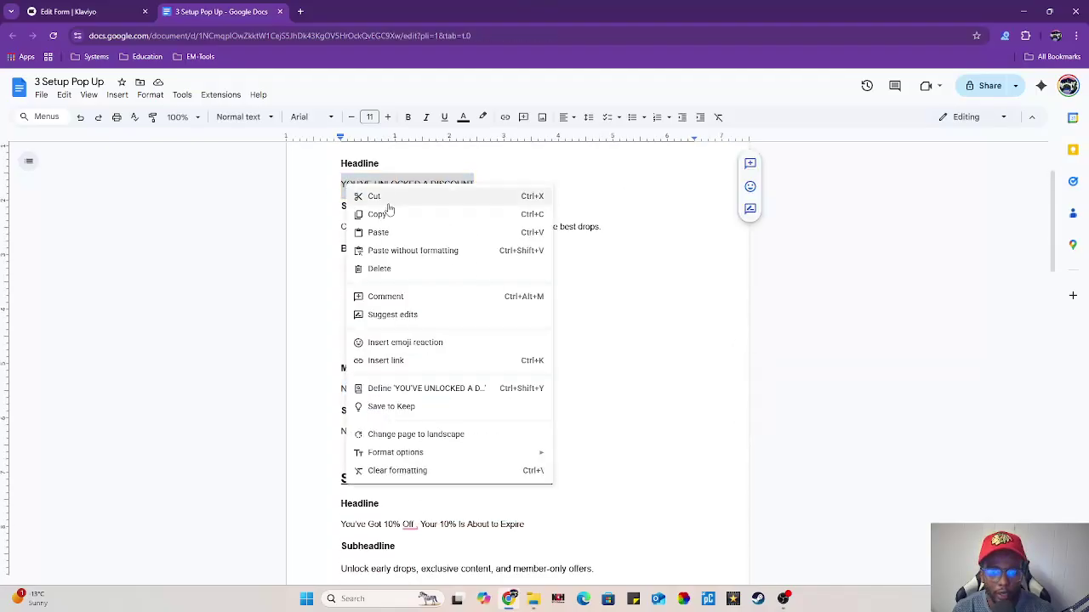
{"action": "left_click", "coordinate": [379, 211]}
{"action": "left_click", "coordinate": [117, 7]}
{"action": "left_click_drag", "start_coordinate": [155, 247], "coordinate": [11, 185]}
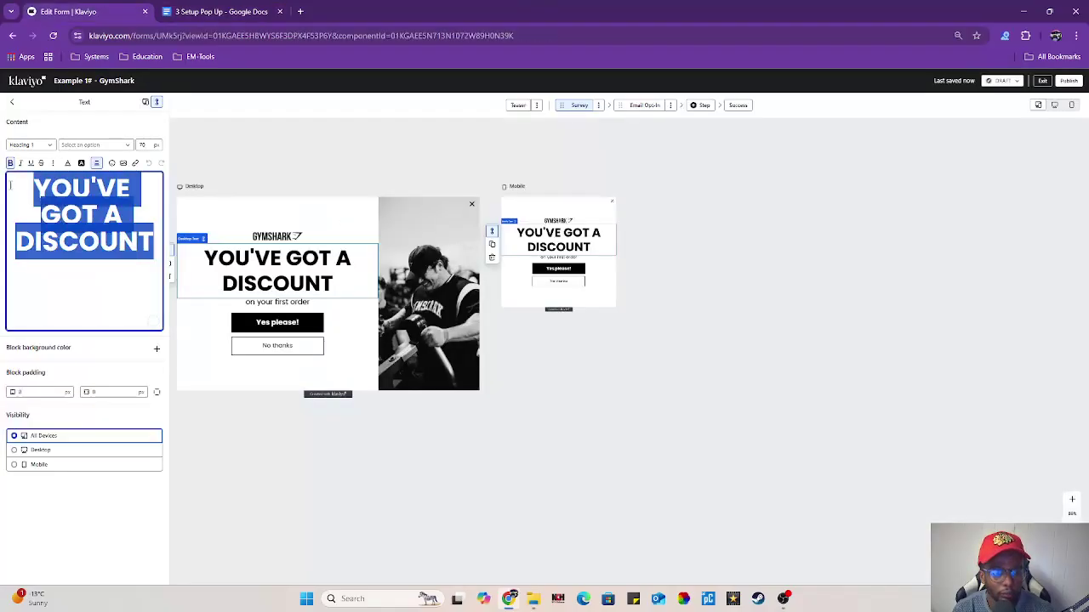
{"action": "key", "text": "BackSpace"}
{"action": "key", "text": "ctrl+v"}
Format the Survey headline in Arial Black at 70 px and center it.
{"action": "key", "text": "ctrl+a"}
{"action": "left_click", "coordinate": [93, 144]}
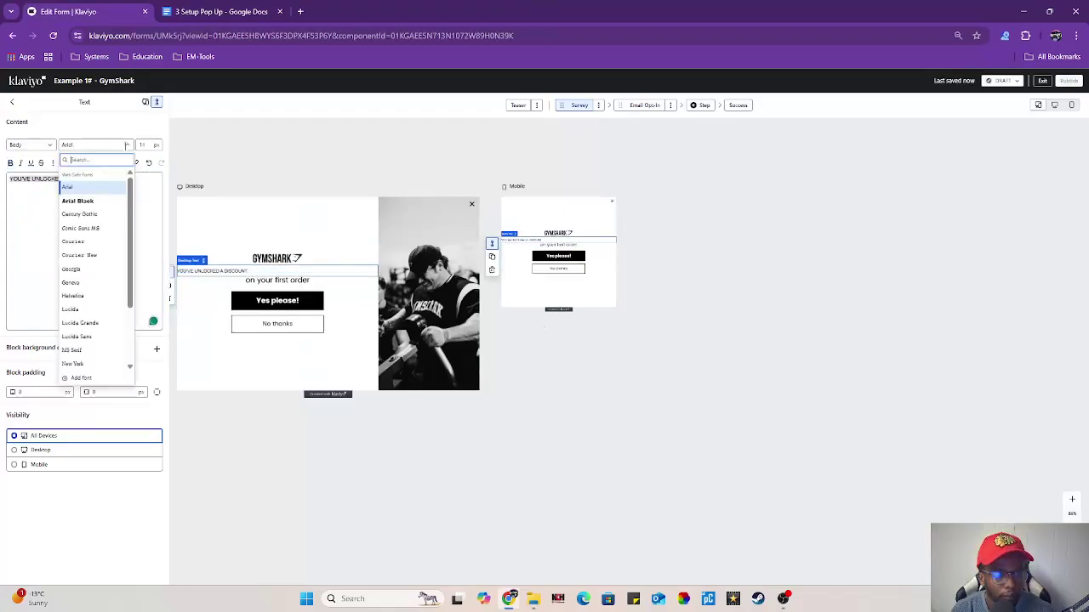
{"action": "left_click", "coordinate": [95, 201]}
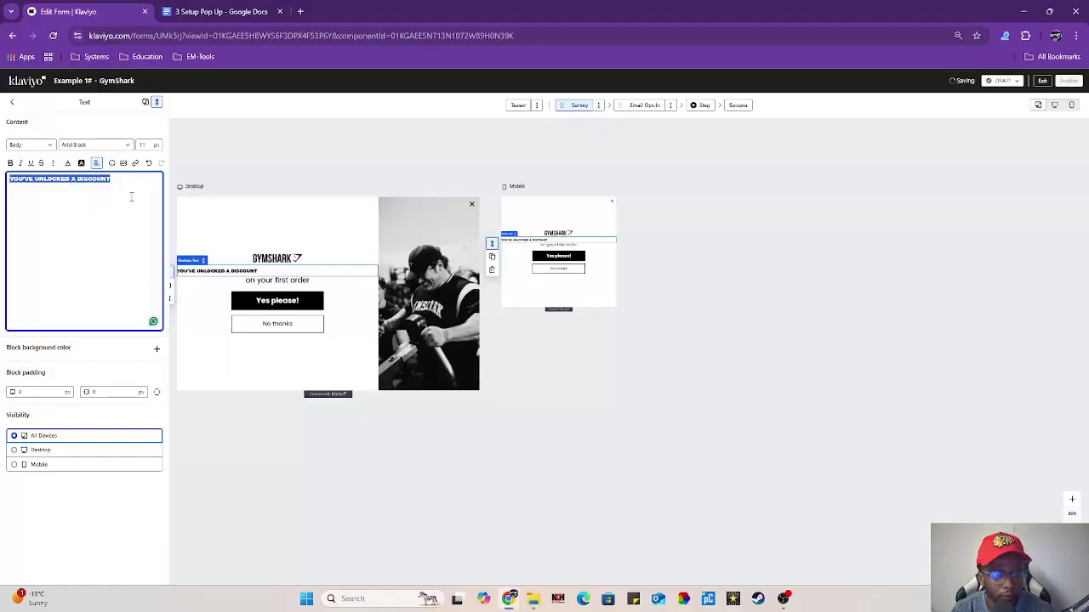
{"action": "left_click", "coordinate": [145, 146]}
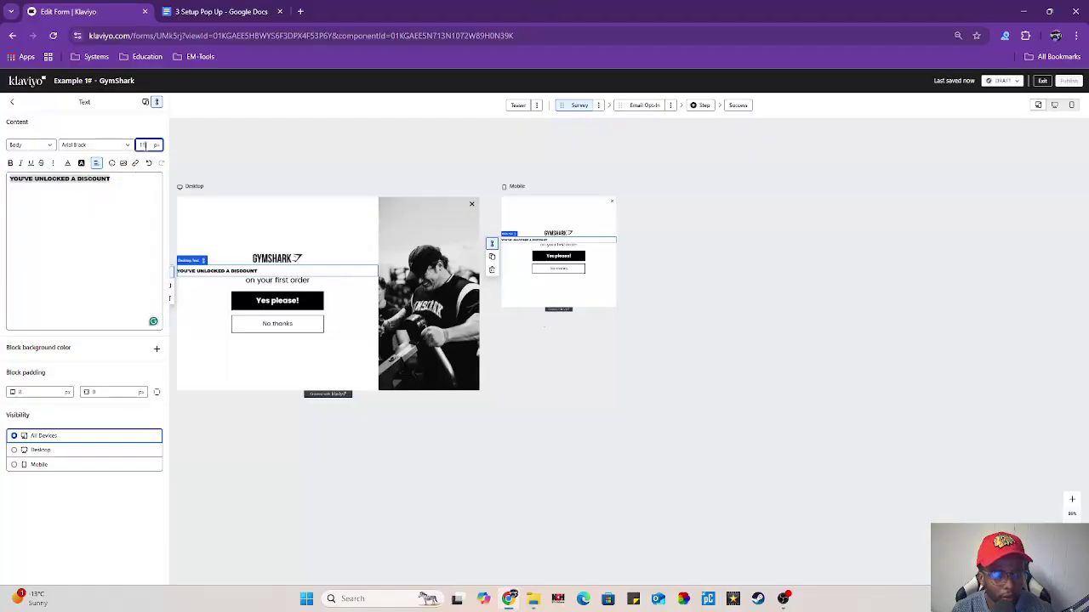
{"action": "key", "text": "BackSpace"}
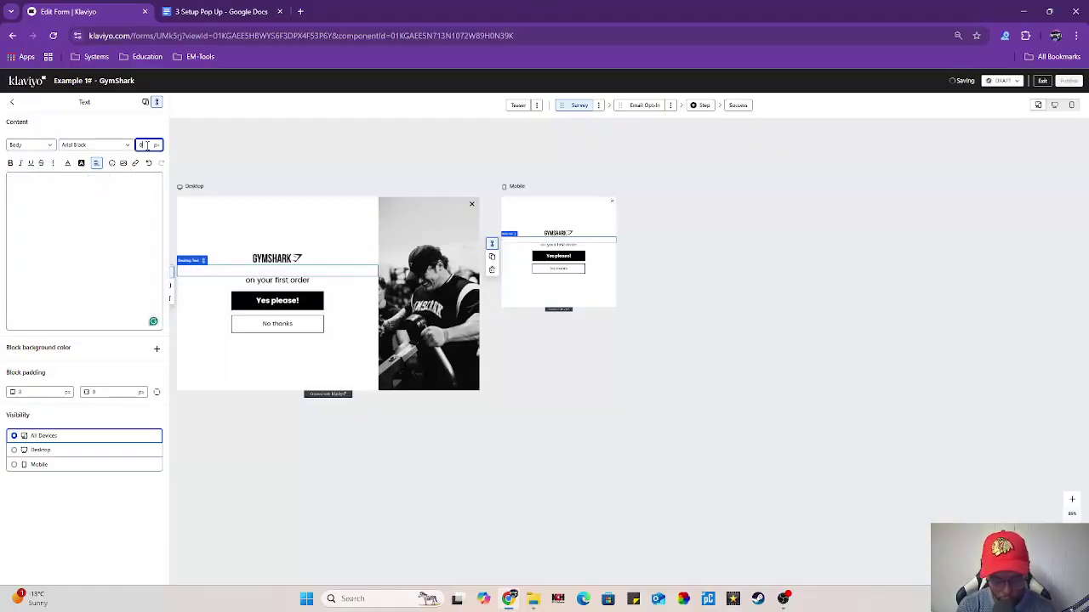
{"action": "type", "text": "70"}
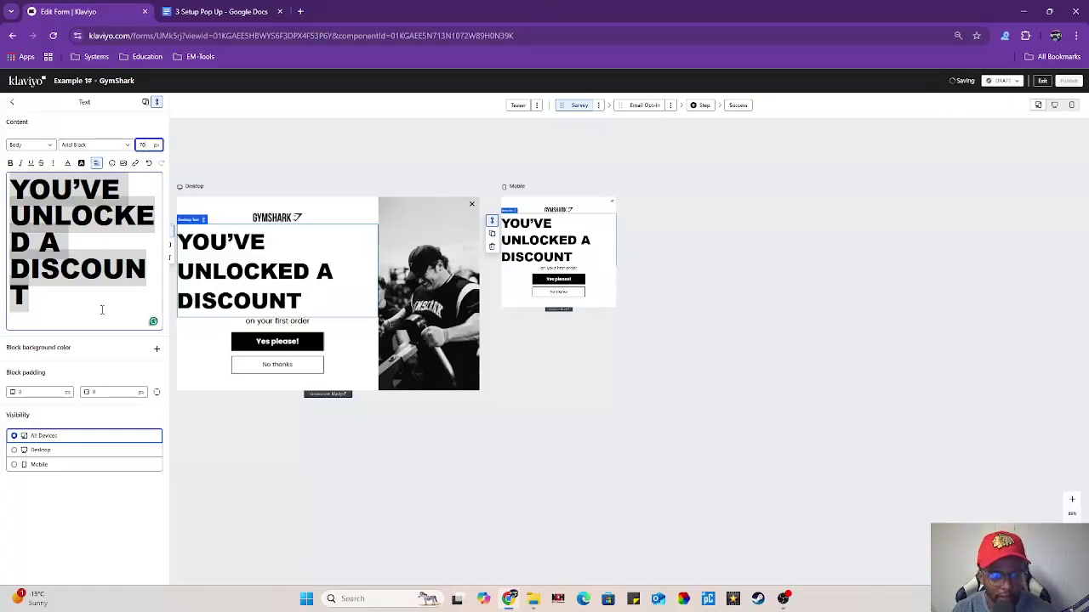
{"action": "key", "text": "Return"}
{"action": "left_click", "coordinate": [97, 163]}
{"action": "left_click", "coordinate": [111, 179]}
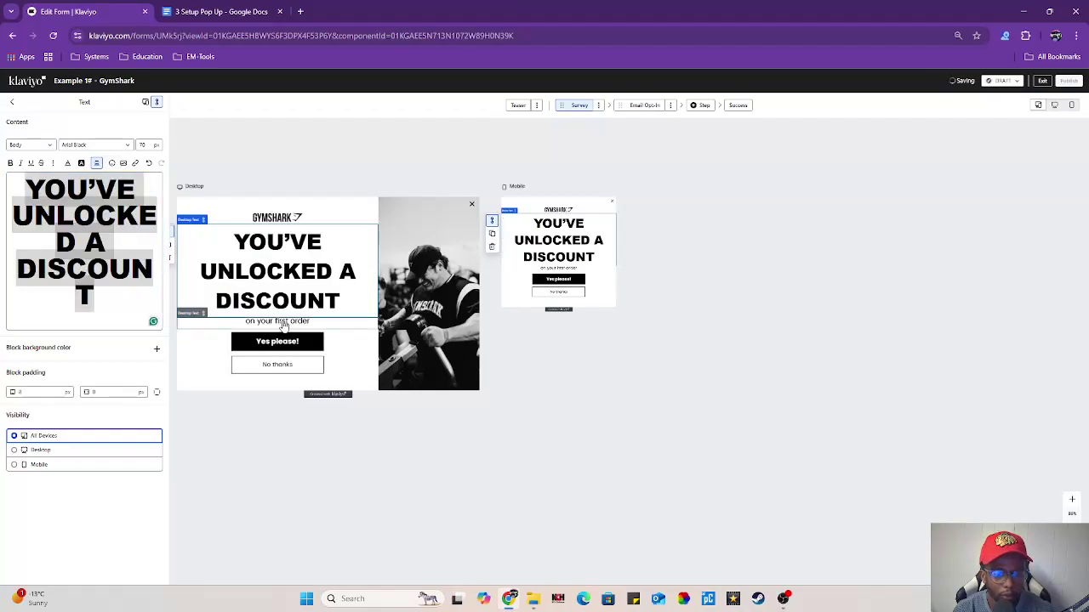
Replace the text below the headline with the document's subheadline, "Choose what you're shopping for — and we'll send you the best drops.".
{"action": "left_click", "coordinate": [284, 322]}
{"action": "key", "text": "ctrl+Tab"}
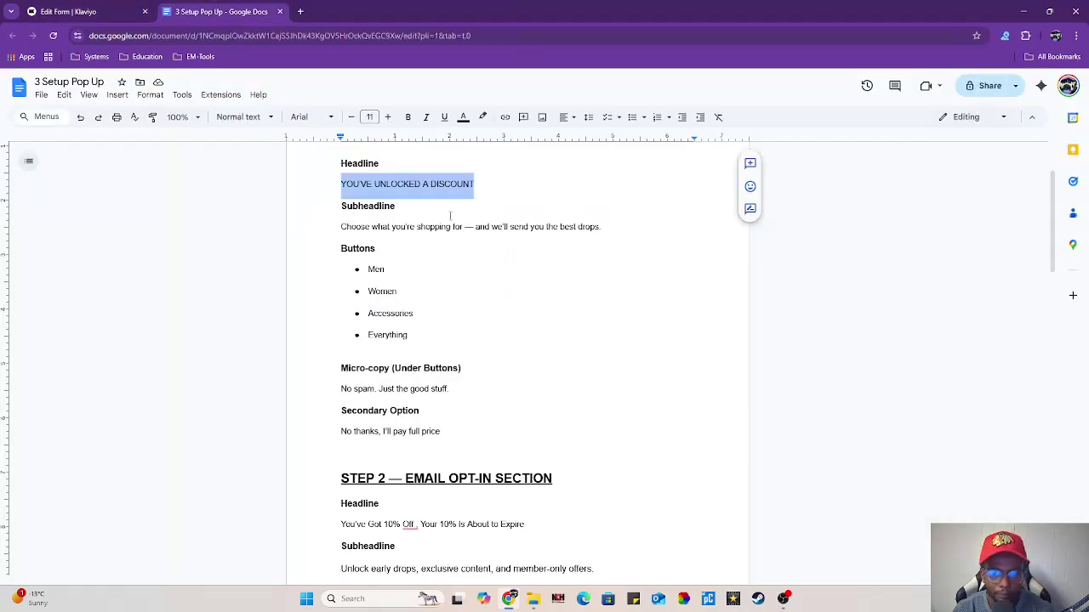
{"action": "left_click_drag", "start_coordinate": [341, 226], "coordinate": [602, 228]}
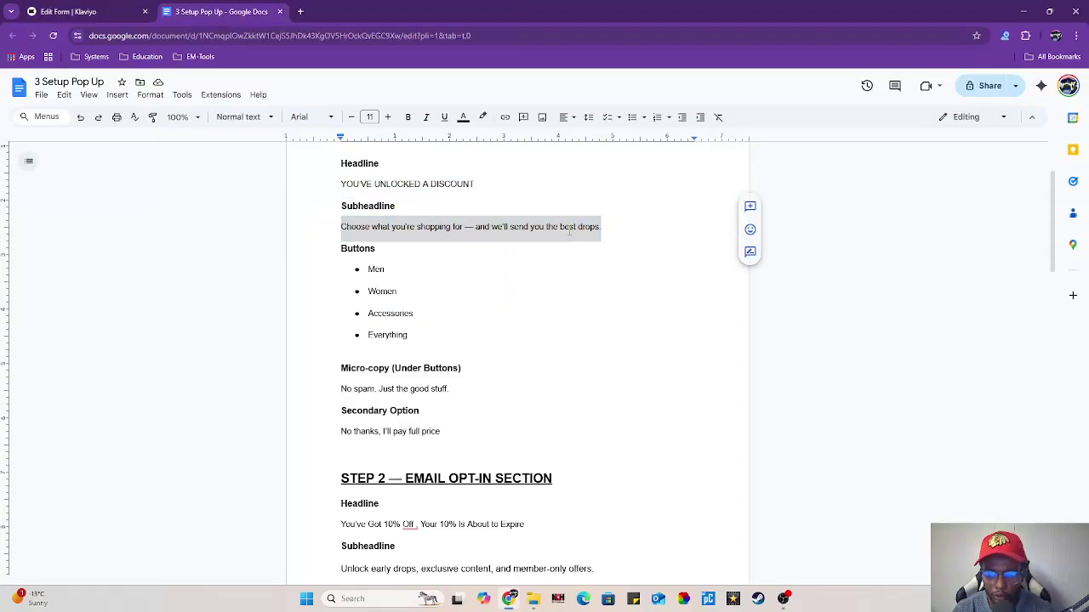
{"action": "right_click", "coordinate": [569, 228]}
{"action": "left_click", "coordinate": [610, 257]}
{"action": "left_click", "coordinate": [94, 12]}
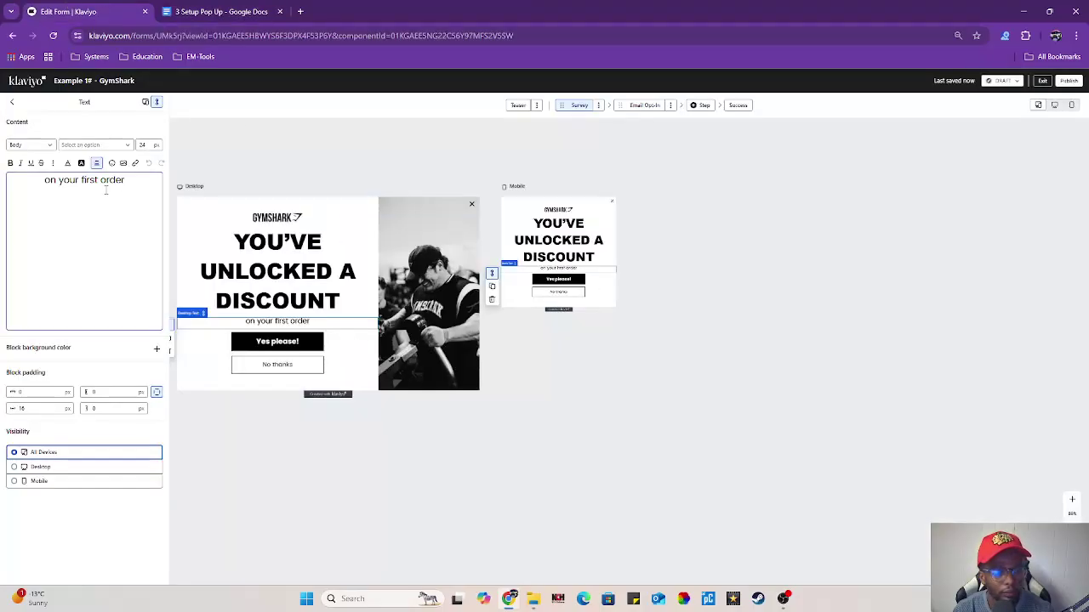
{"action": "left_click_drag", "start_coordinate": [126, 180], "coordinate": [3, 179]}
{"action": "key", "text": "BackSpace"}
{"action": "key", "text": "ctrl+v"}
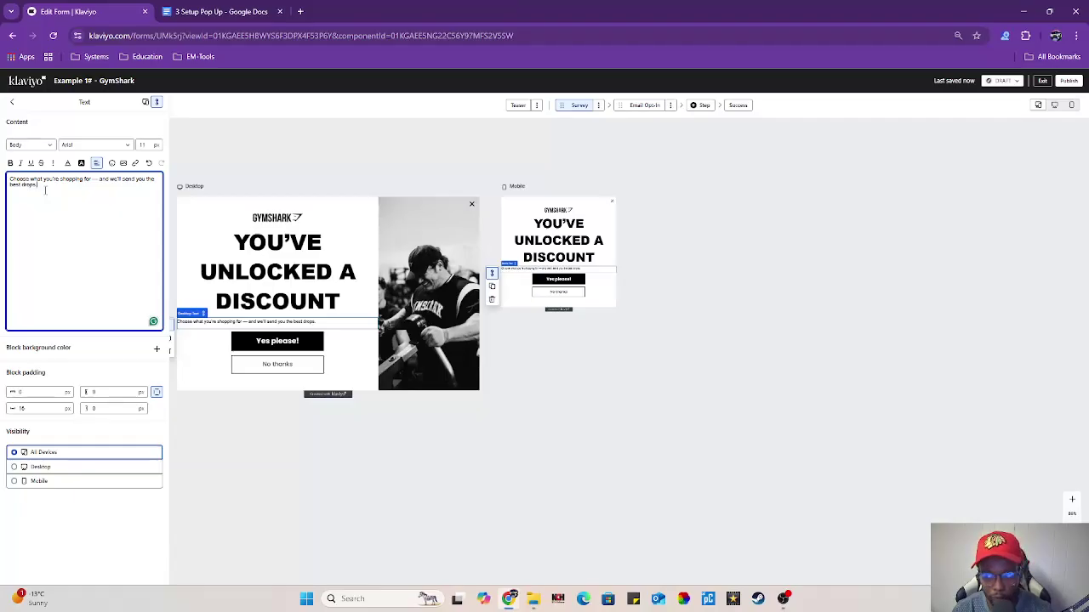
Check the subheadline against the copy document, and center the subheadline text in the Survey step.
{"action": "left_click", "coordinate": [226, 11]}
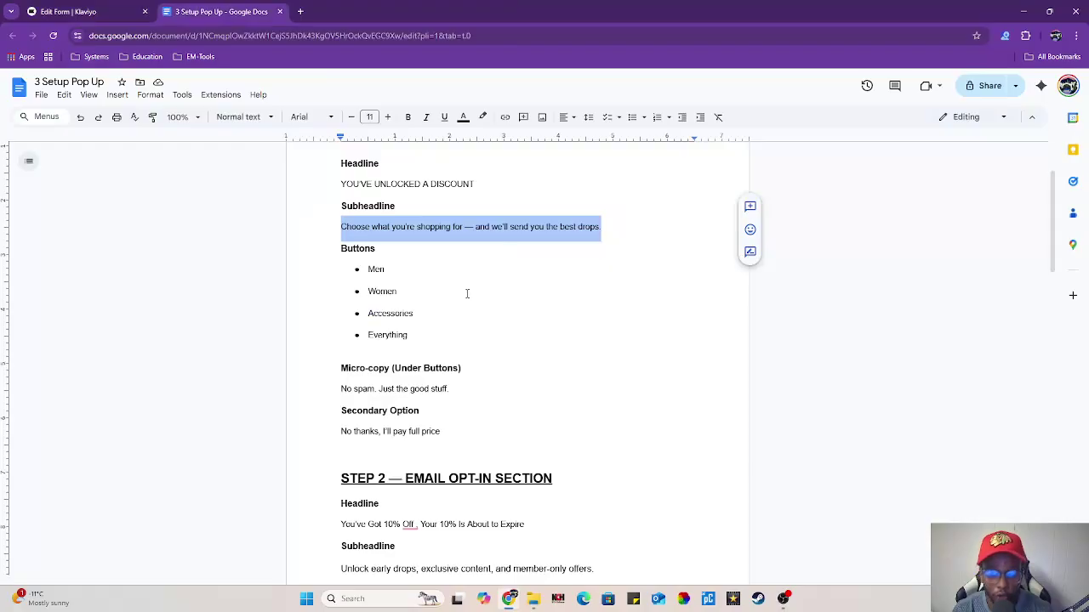
{"action": "left_click", "coordinate": [63, 13]}
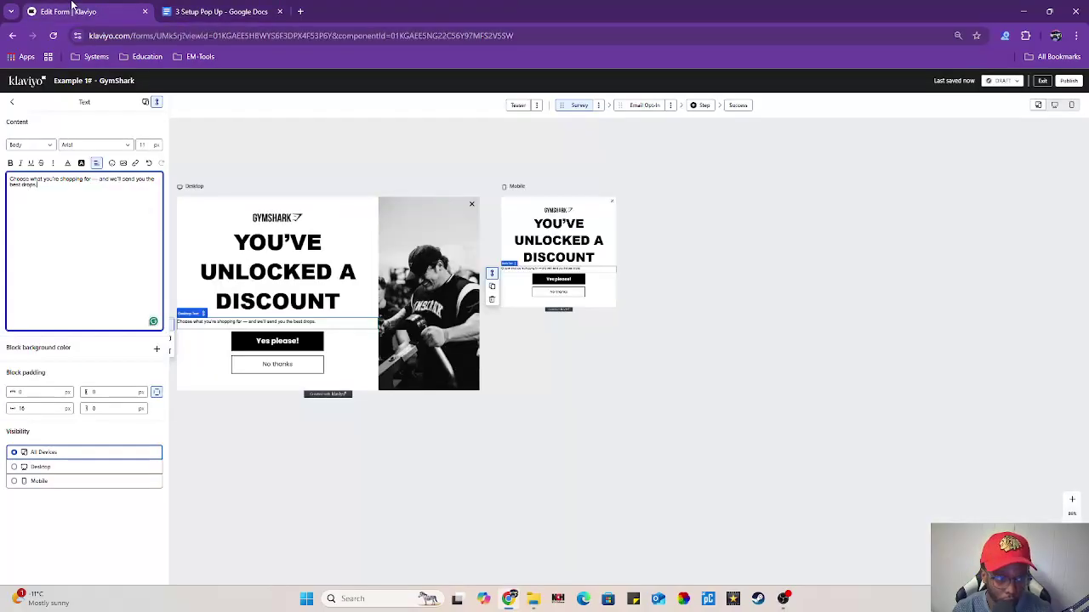
{"action": "triple_click", "coordinate": [38, 186]}
{"action": "left_click", "coordinate": [97, 163]}
{"action": "left_click", "coordinate": [110, 178]}
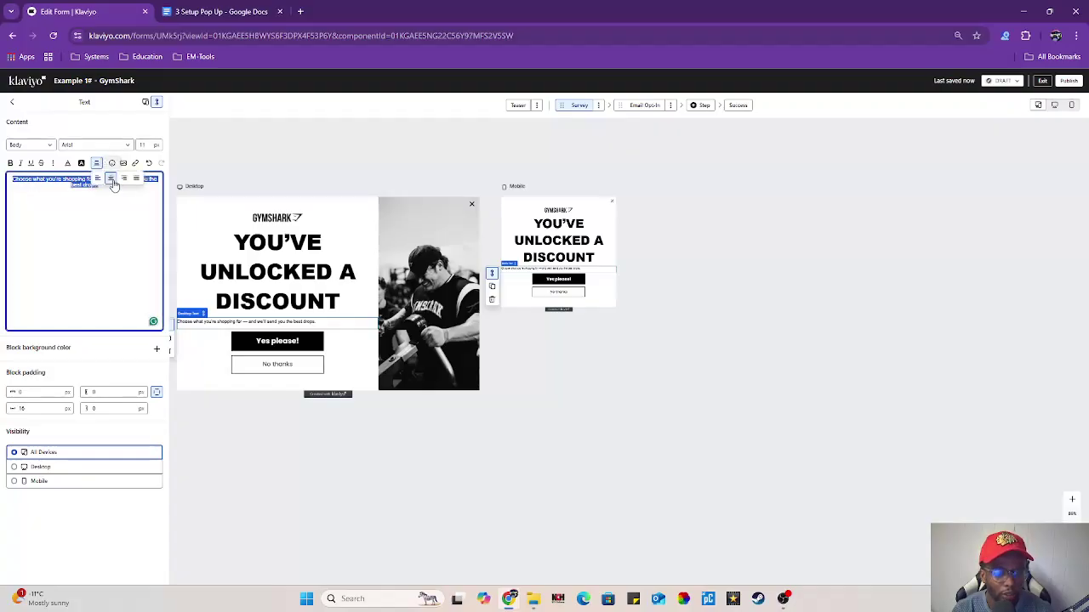
Set the Survey subheadline's font size to 25 px.
{"action": "left_click", "coordinate": [147, 145]}
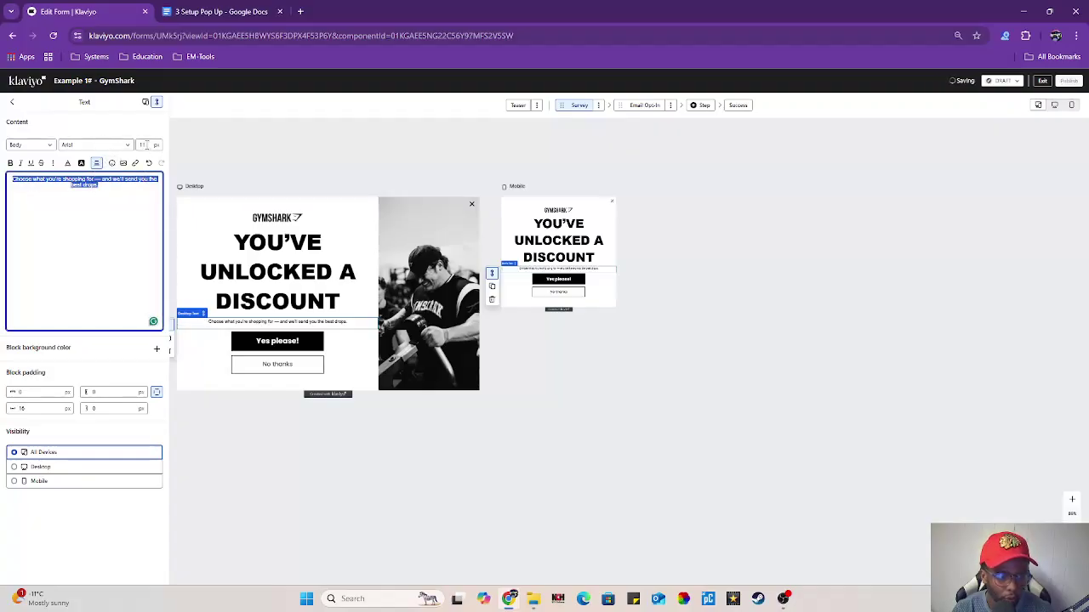
{"action": "type", "text": "30"}
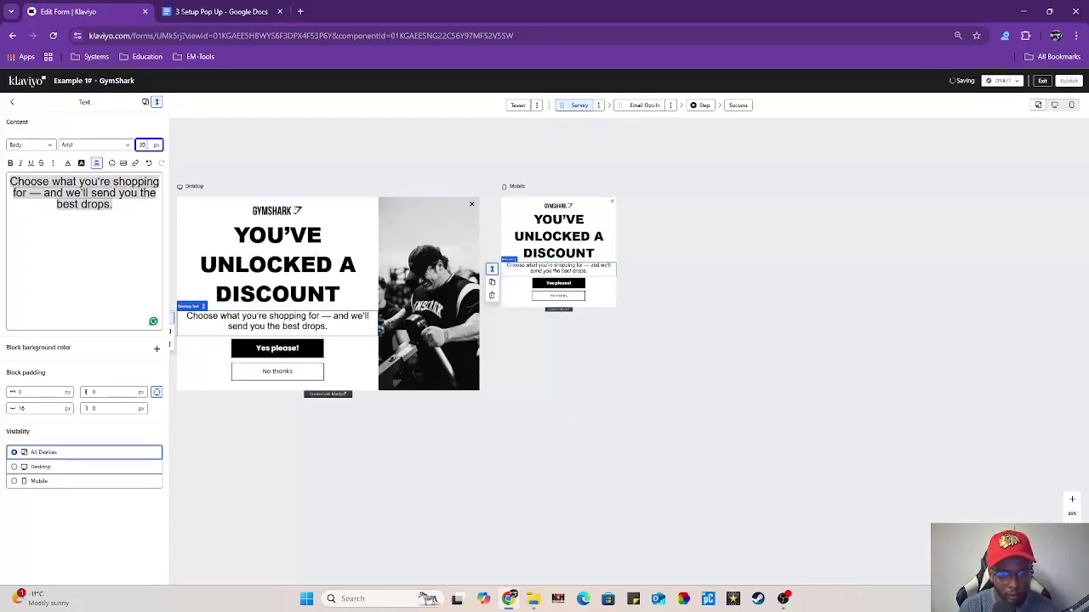
{"action": "type", "text": "25"}
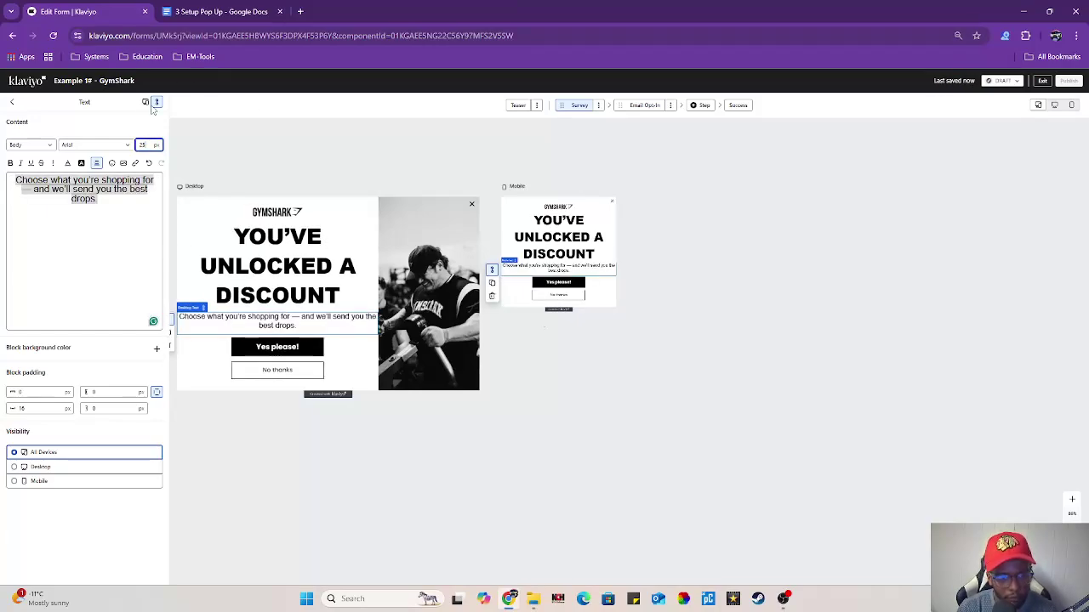
{"action": "triple_click", "coordinate": [110, 202]}
{"action": "left_click", "coordinate": [110, 201]}
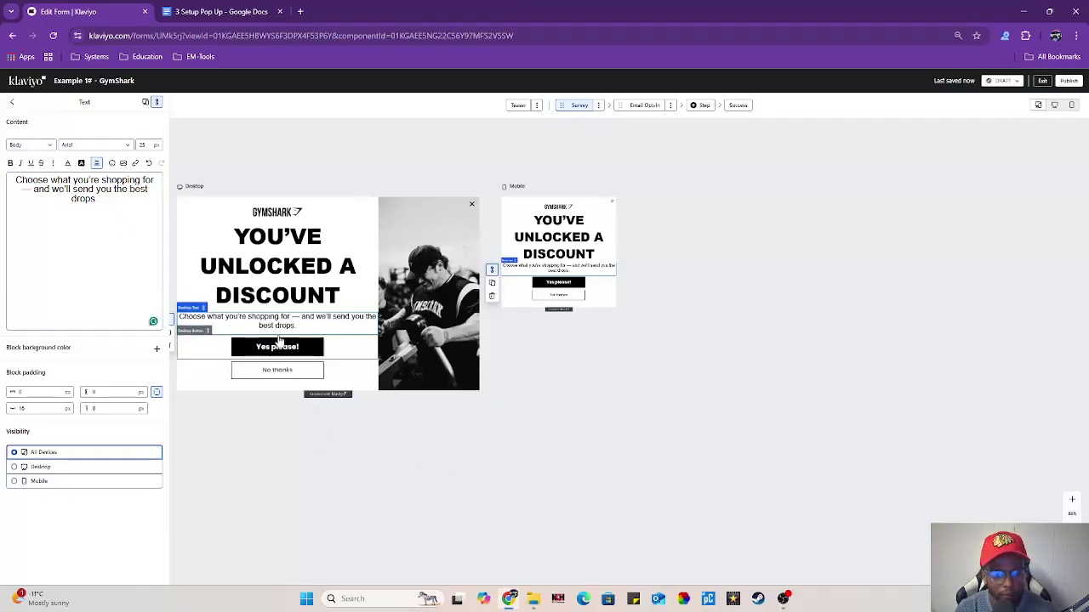
Duplicate the black "Yes please!" button three times in the Survey step, with the copies shown on all devices.
{"action": "left_click", "coordinate": [222, 353]}
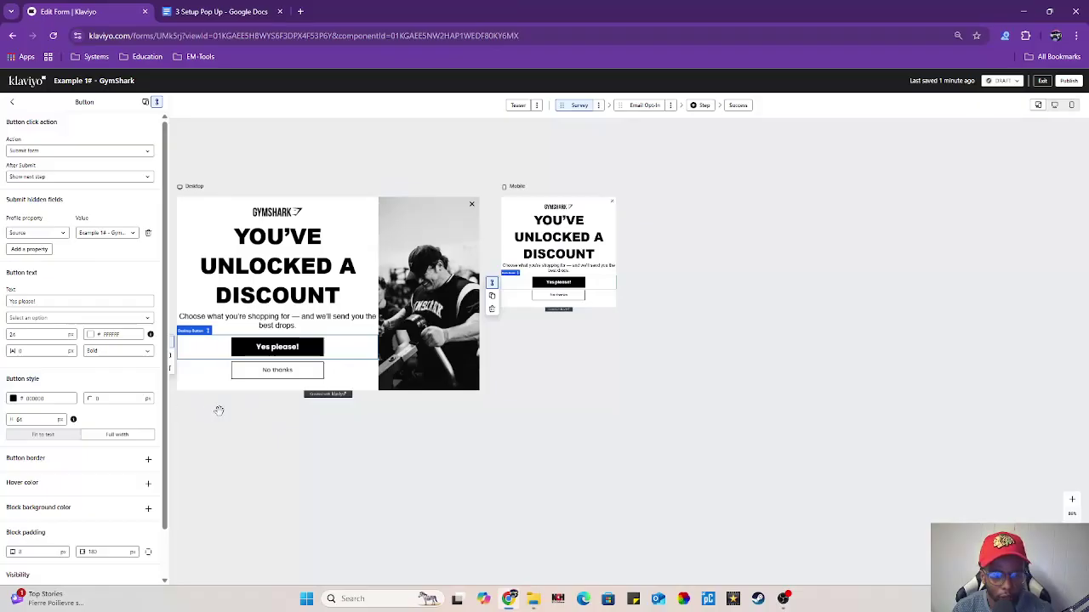
{"action": "scroll", "coordinate": [218, 413], "scroll_direction": "left", "scroll_amount": 3}
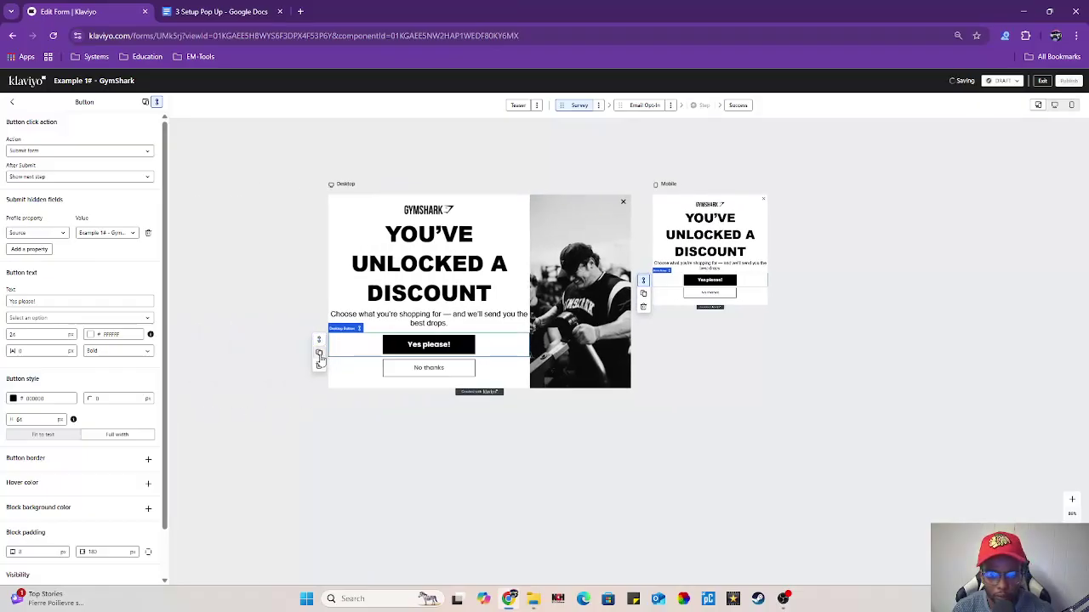
{"action": "left_click", "coordinate": [320, 355]}
{"action": "key", "text": "Down"}
{"action": "key", "text": "Down"}
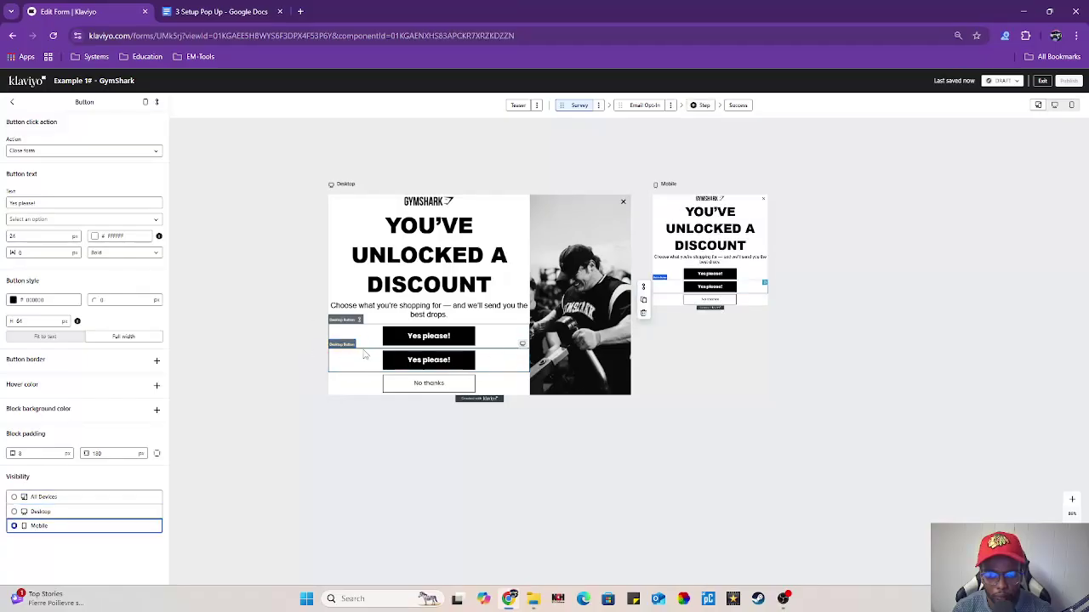
{"action": "key", "text": "Up"}
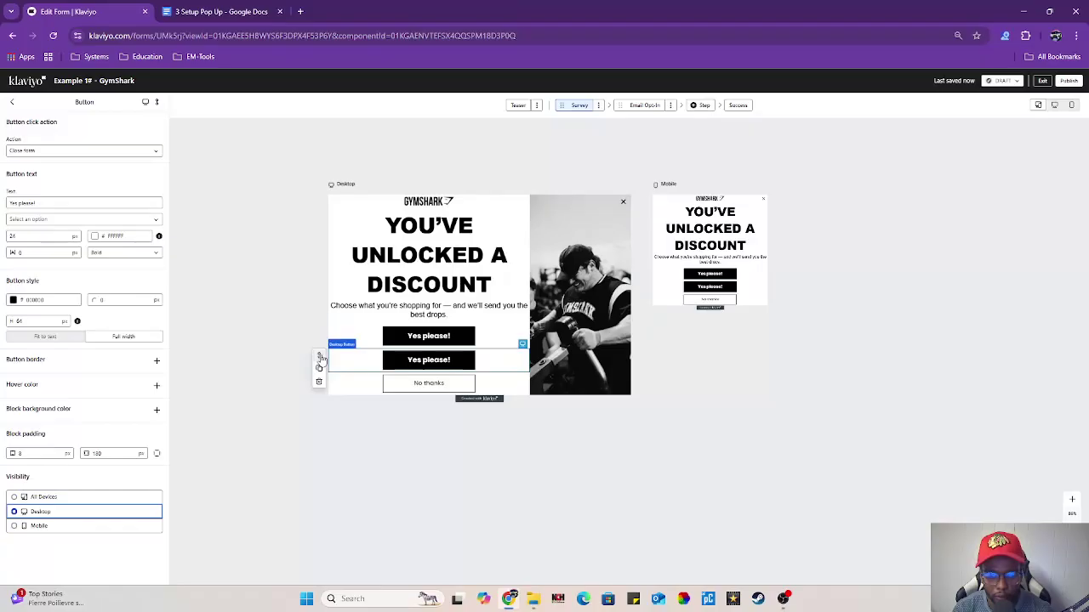
{"action": "left_click", "coordinate": [321, 359]}
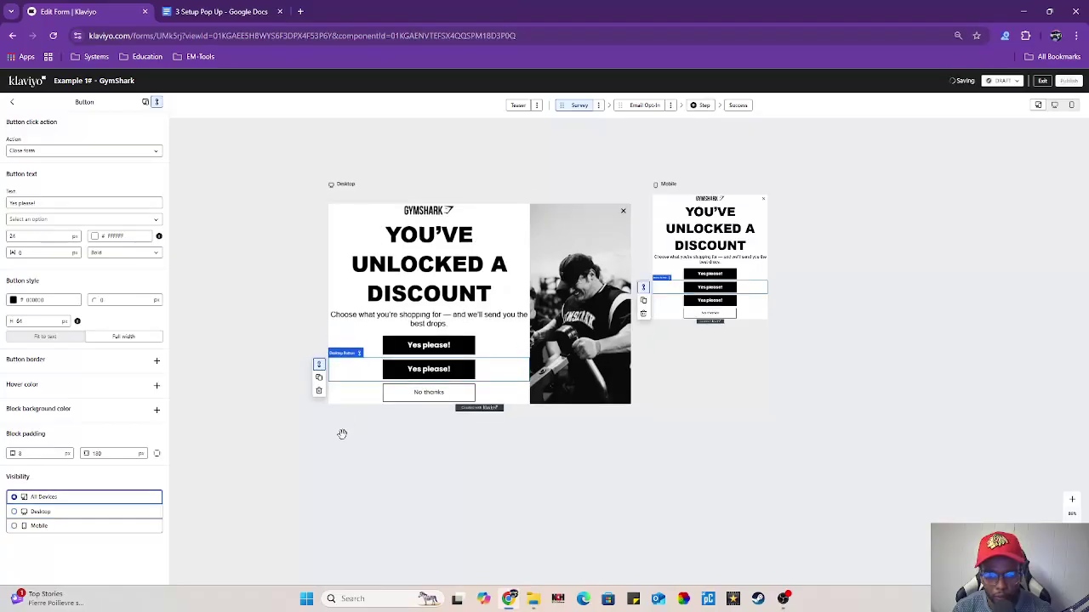
{"action": "left_click", "coordinate": [320, 378]}
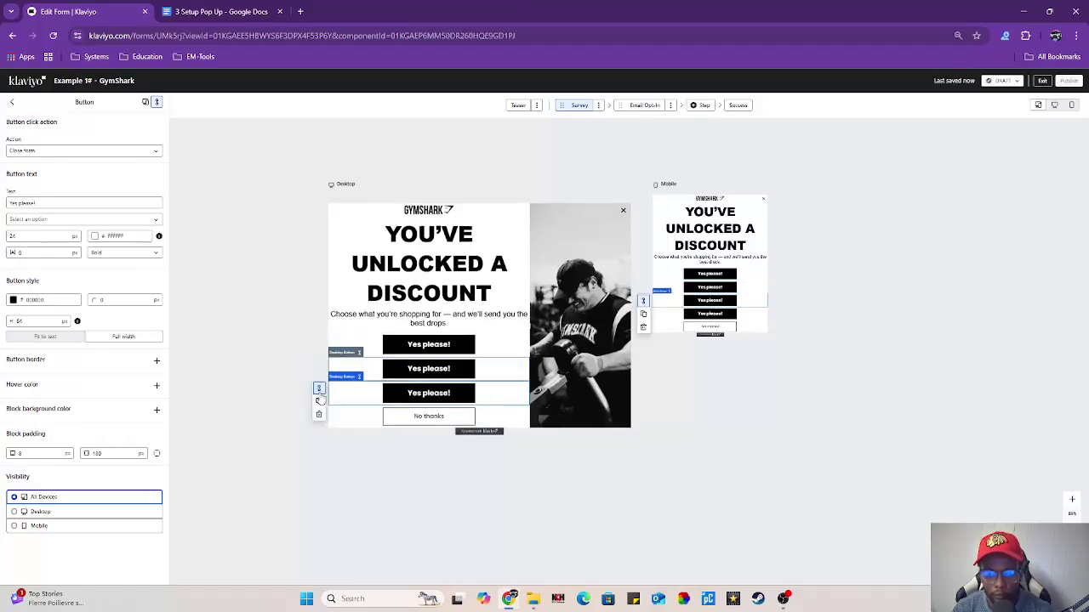
{"action": "left_click", "coordinate": [320, 388]}
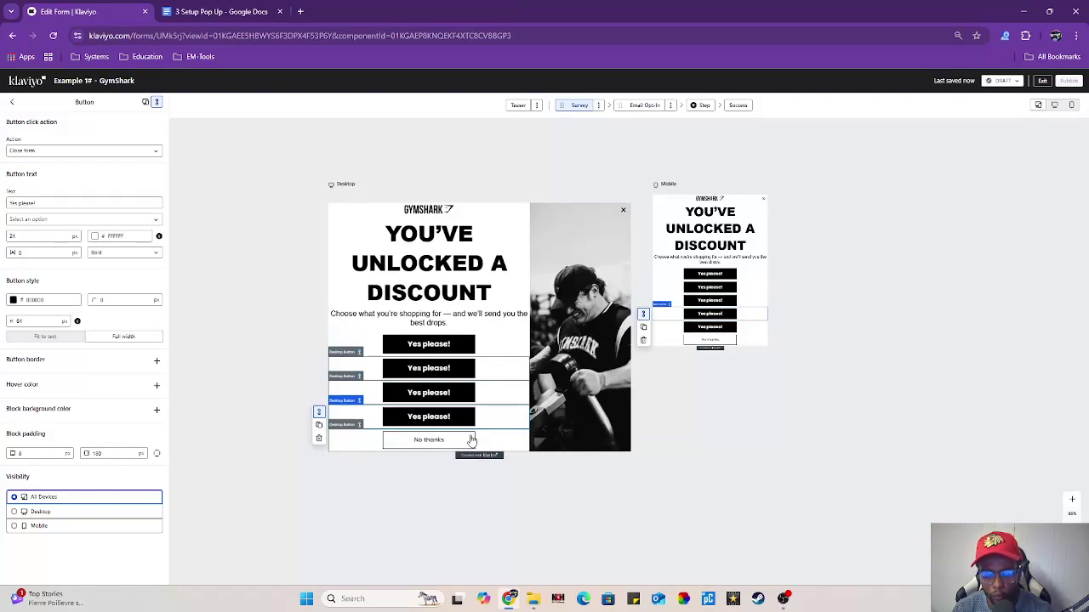
Replace the first Survey button's text with "Men" copied from the "3 Setup Pop Up" Google Docs document.
{"action": "left_click", "coordinate": [366, 344]}
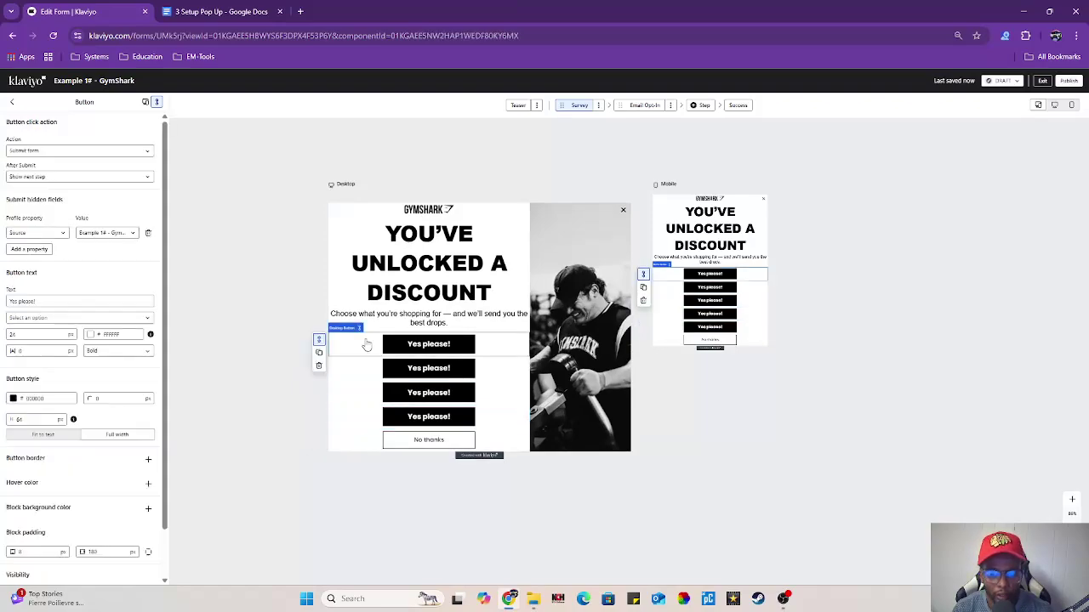
{"action": "left_click", "coordinate": [221, 11]}
{"action": "double_click", "coordinate": [375, 268]}
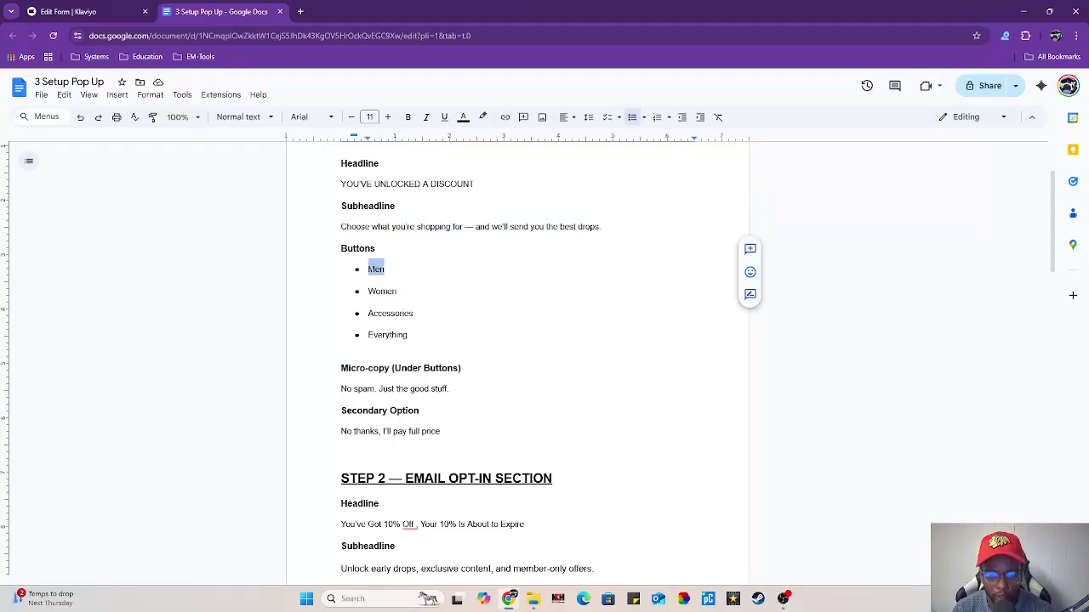
{"action": "right_click", "coordinate": [376, 269]}
{"action": "left_click", "coordinate": [406, 296]}
{"action": "left_click", "coordinate": [85, 11]}
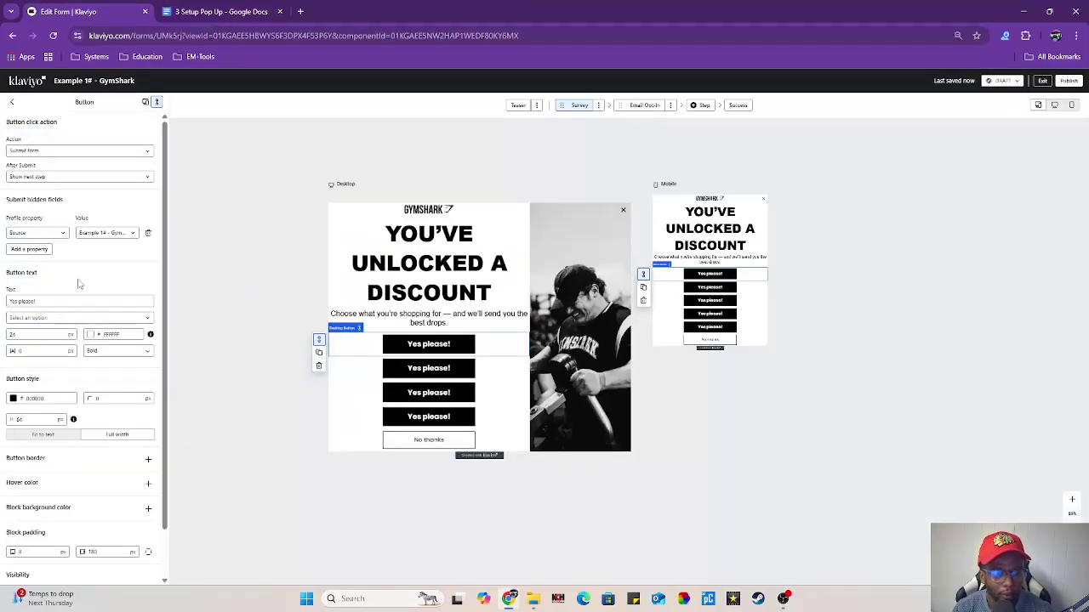
{"action": "left_click_drag", "start_coordinate": [42, 301], "coordinate": [5, 299]}
{"action": "key", "text": "BackSpace"}
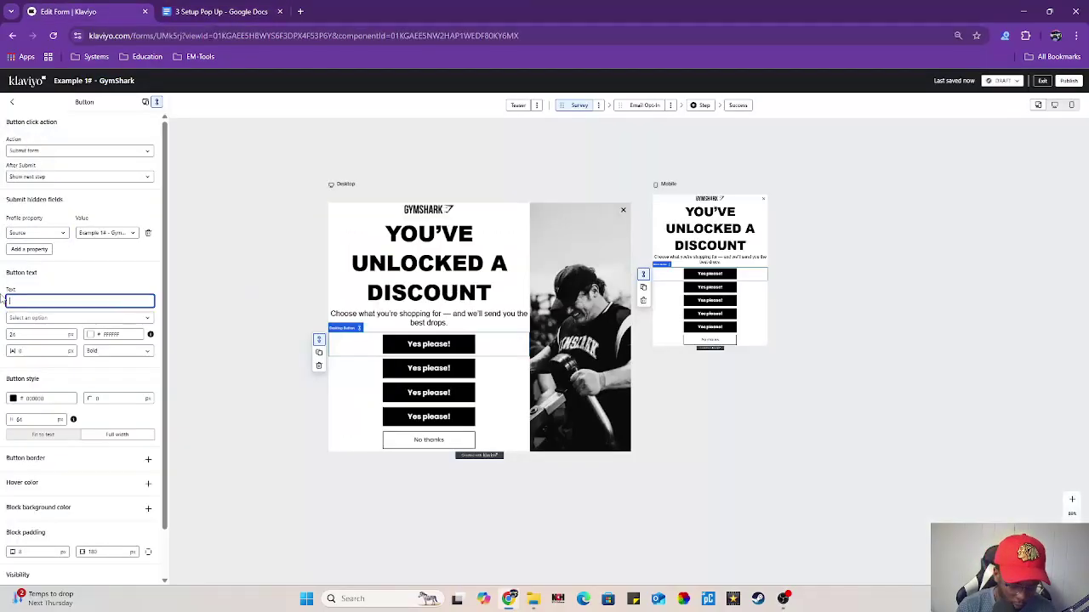
{"action": "key", "text": "ctrl+v"}
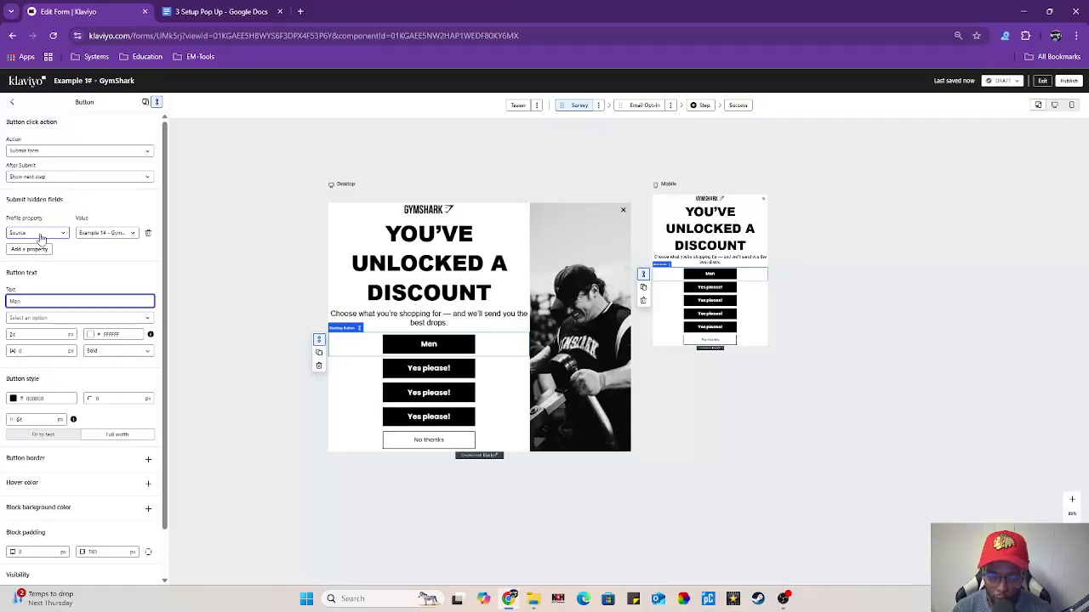
Replace the Men button's hidden Source field with a new profile property Product and the value Men.
{"action": "left_click", "coordinate": [148, 233]}
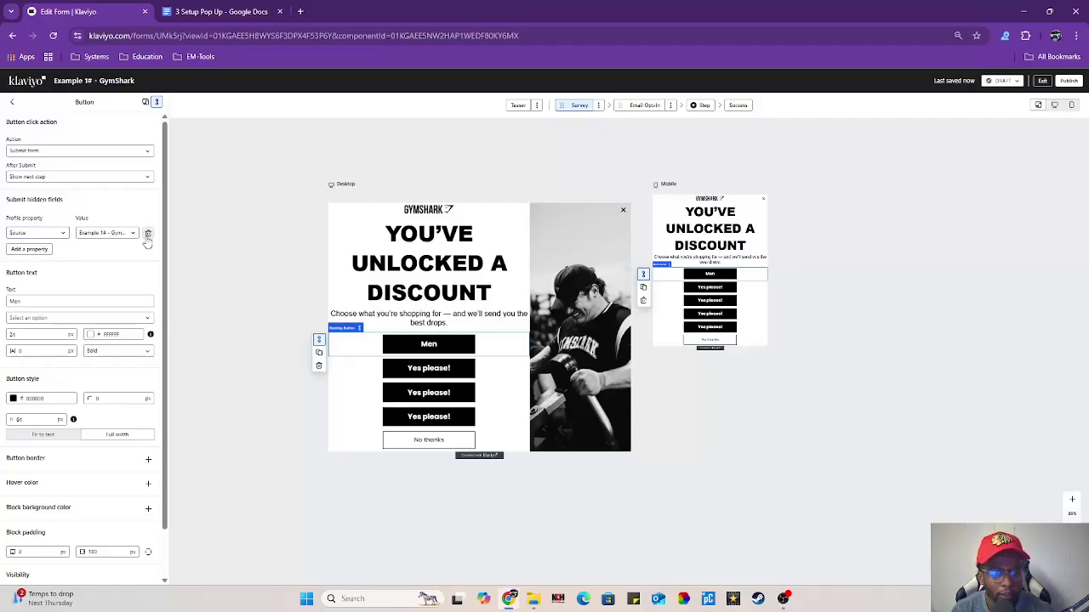
{"action": "left_click", "coordinate": [28, 233]}
{"action": "left_click", "coordinate": [41, 233]}
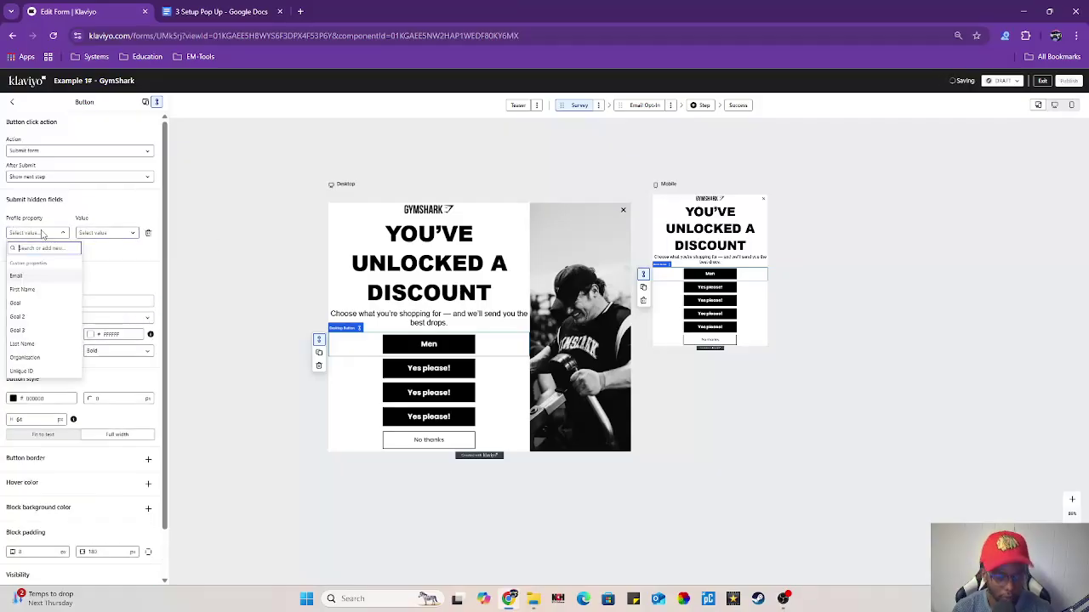
{"action": "type", "text": "Froduct"}
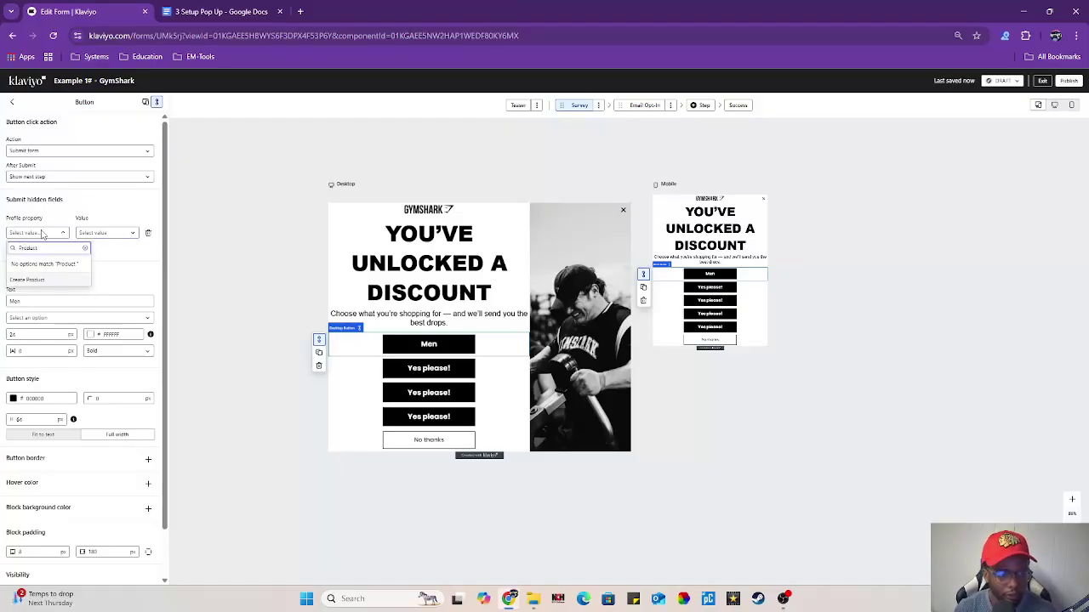
{"action": "left_click", "coordinate": [17, 279]}
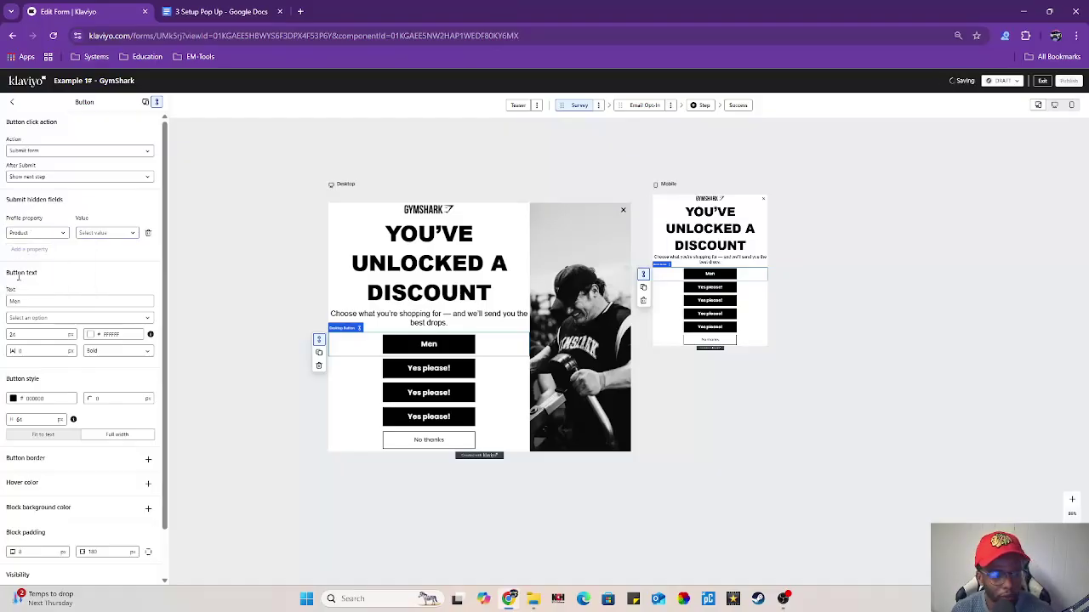
{"action": "left_click", "coordinate": [110, 237]}
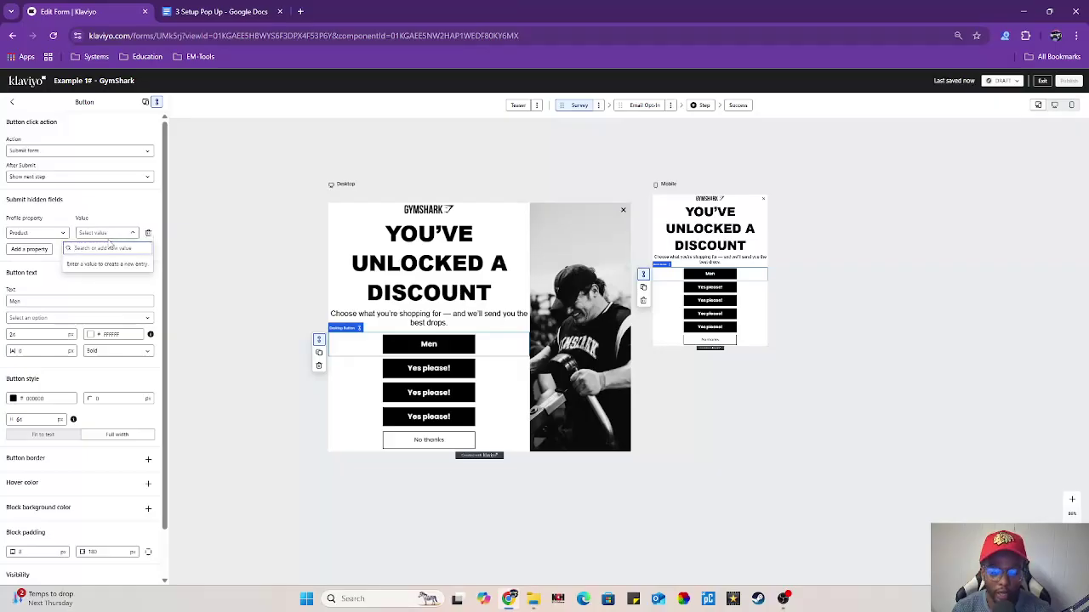
{"action": "type", "text": "Men"}
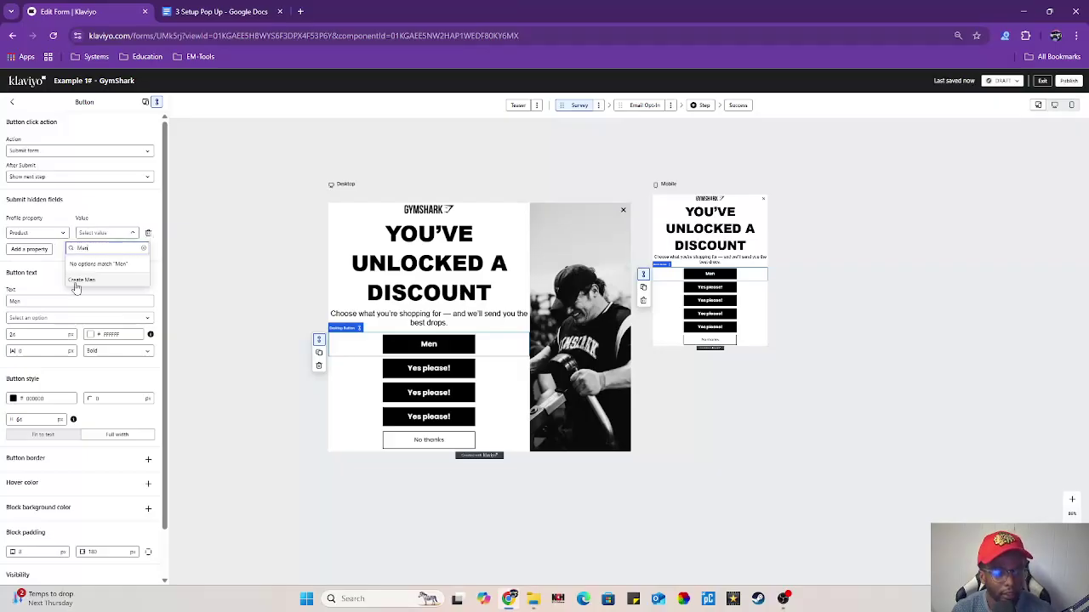
{"action": "left_click", "coordinate": [81, 280]}
{"action": "scroll", "coordinate": [166, 316], "scroll_direction": "down", "scroll_amount": 1}
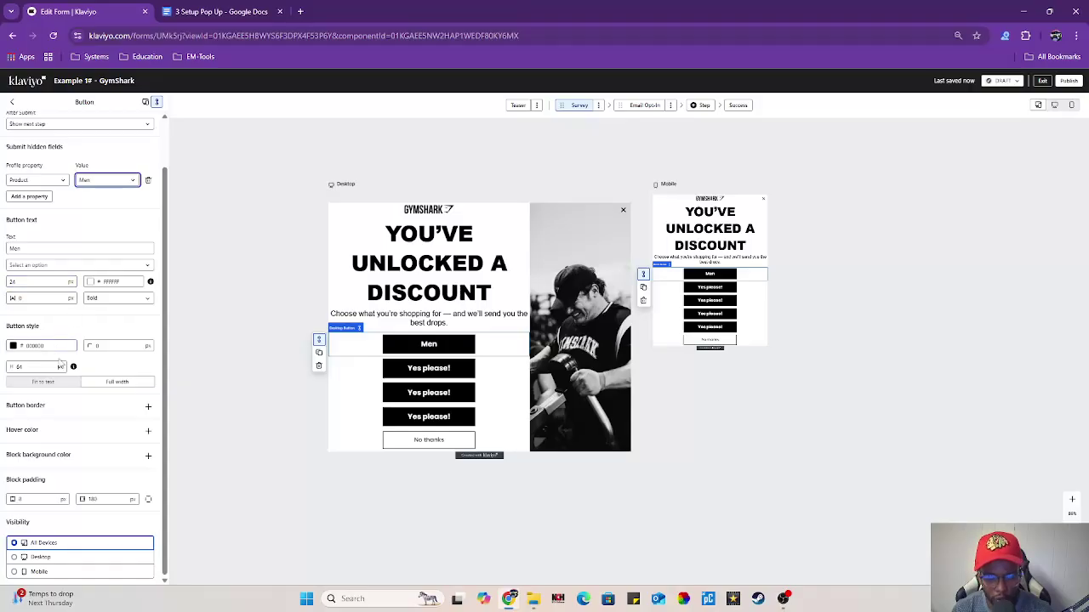
Check the Men button's click action, and set the second Survey button's action to Submit form.
{"action": "left_click", "coordinate": [366, 374]}
{"action": "left_click", "coordinate": [43, 150]}
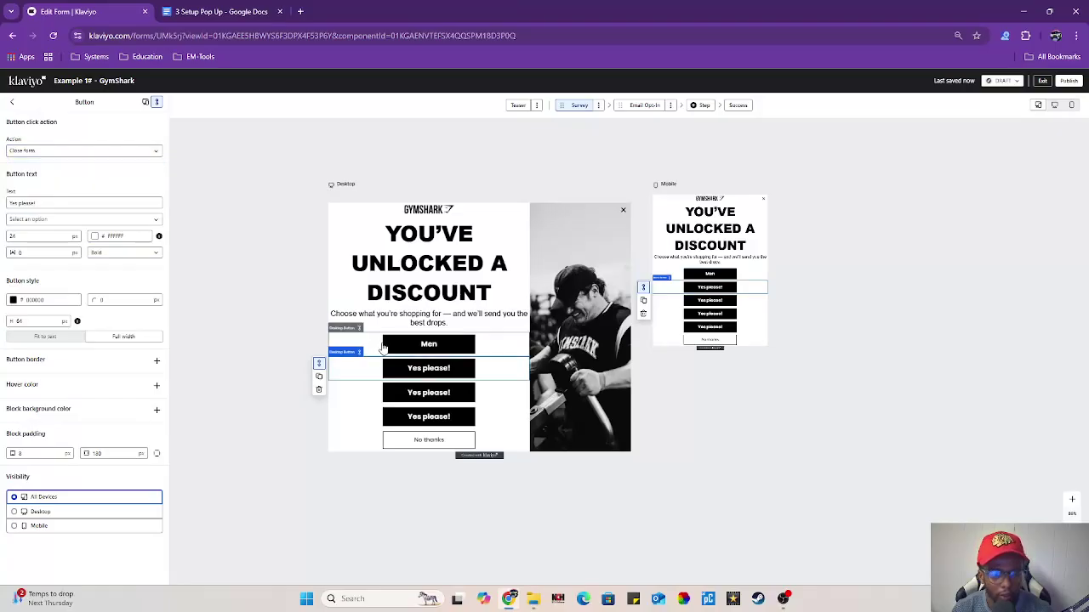
{"action": "left_click", "coordinate": [382, 345]}
{"action": "left_click", "coordinate": [367, 369]}
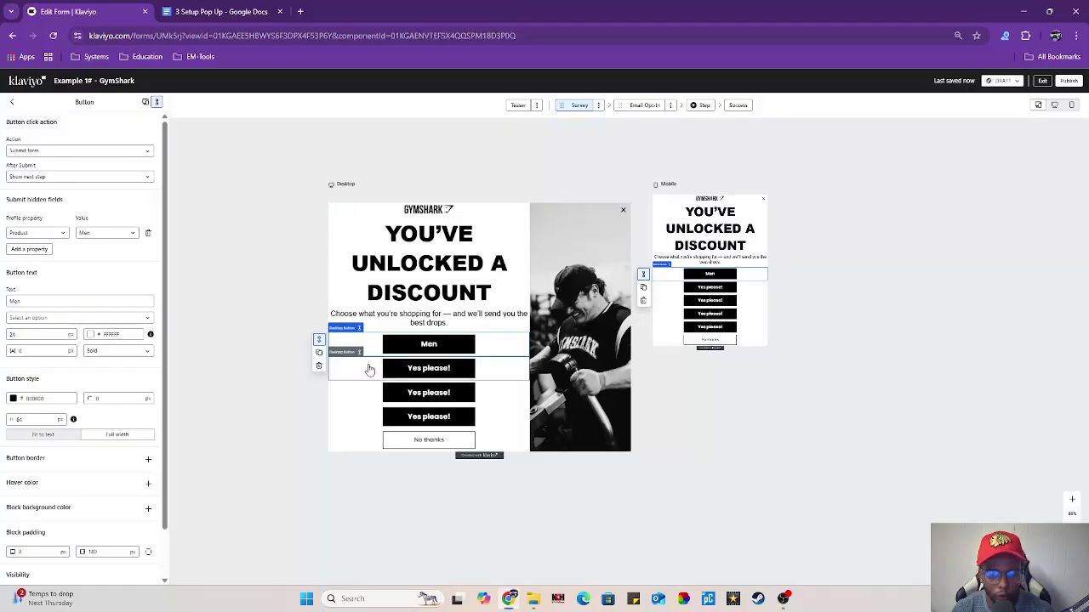
{"action": "left_click", "coordinate": [54, 151]}
{"action": "left_click", "coordinate": [38, 179]}
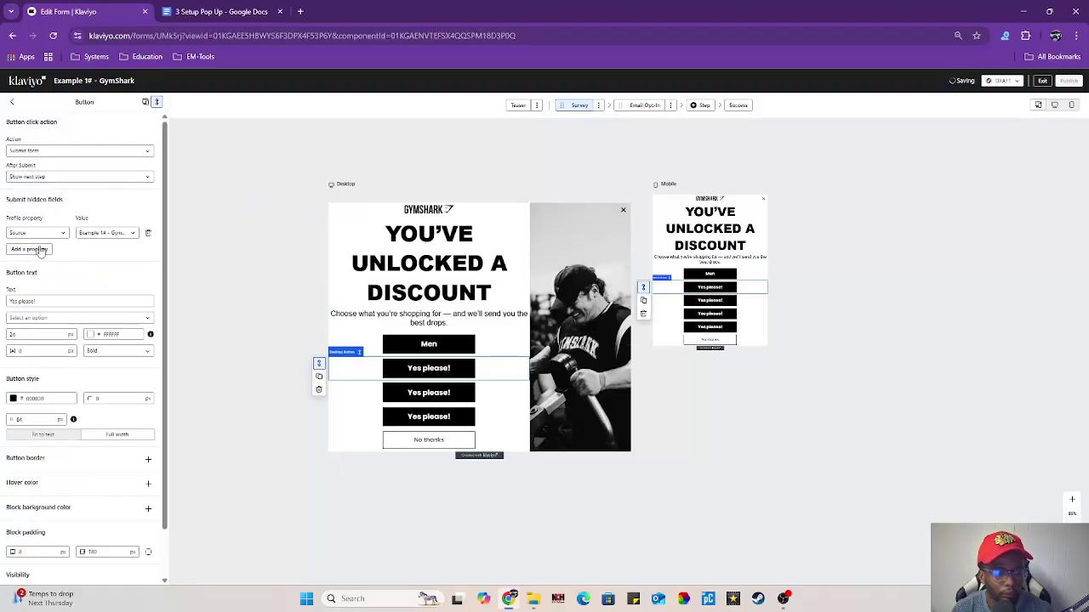
Remove the second button's hidden Source field and create the profile property "product" for it.
{"action": "left_click", "coordinate": [147, 233]}
{"action": "left_click", "coordinate": [43, 234]}
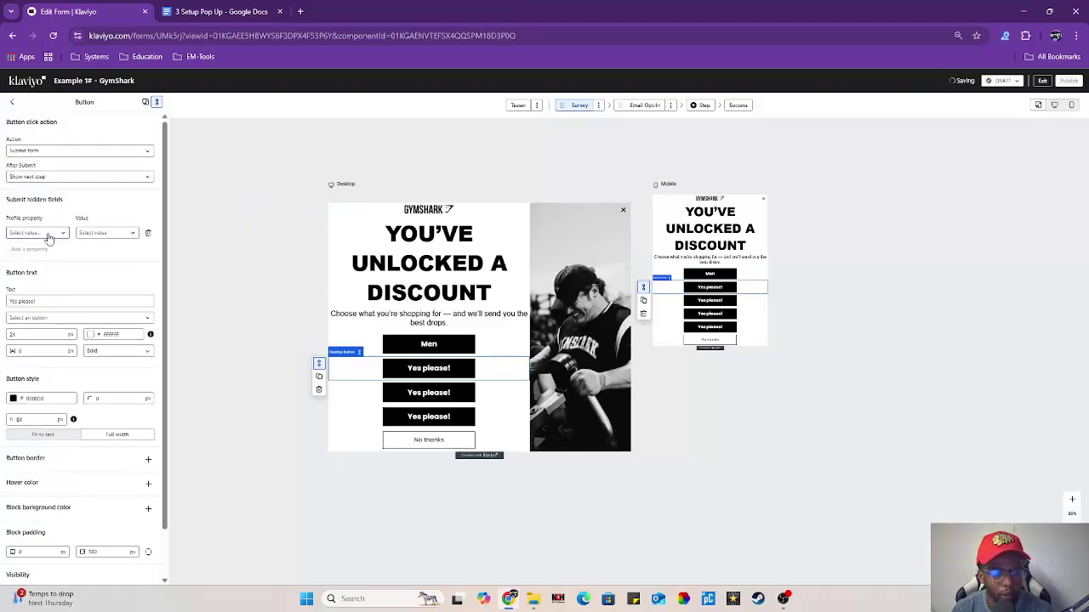
{"action": "left_click", "coordinate": [51, 232]}
{"action": "type", "text": "pRODU"}
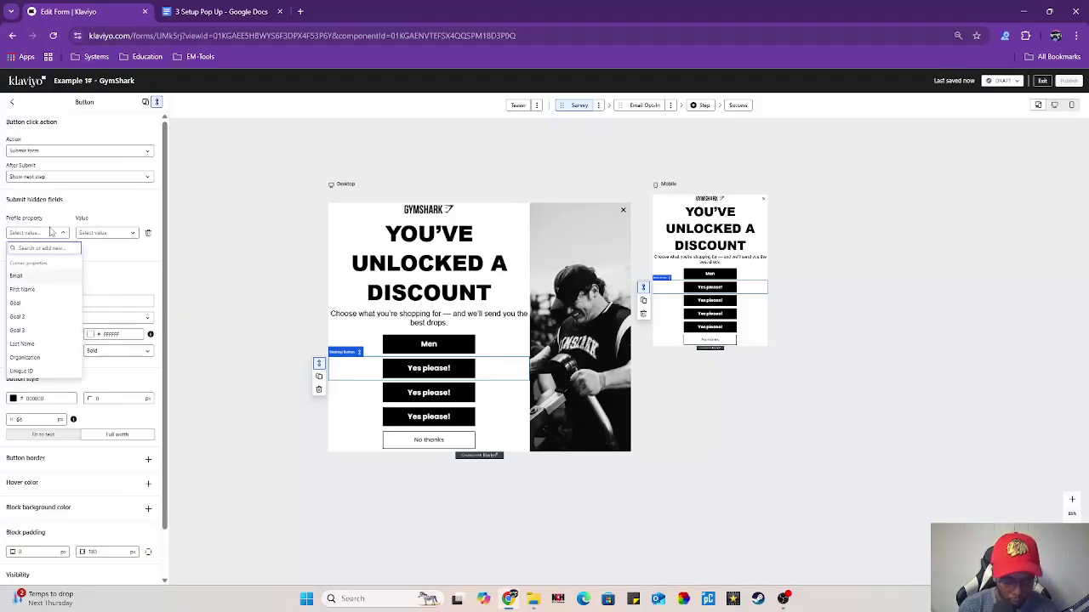
{"action": "key", "text": "BackSpace"}
{"action": "key", "text": "BackSpace"}
{"action": "key", "text": "BackSpace"}
{"action": "key", "text": "BackSpace"}
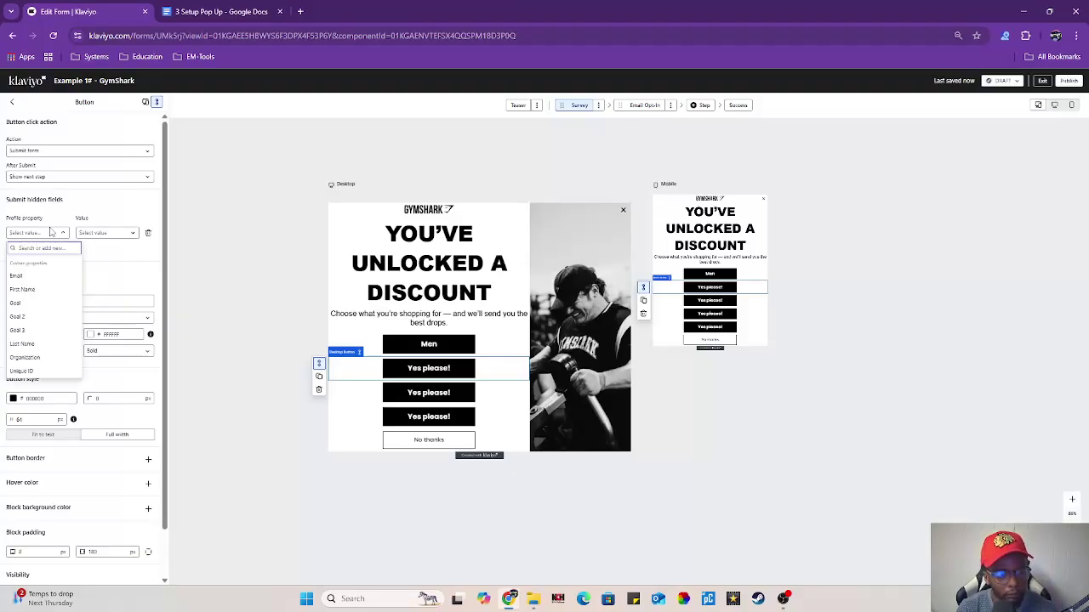
{"action": "type", "text": "R"}
{"action": "key", "text": "BackSpace"}
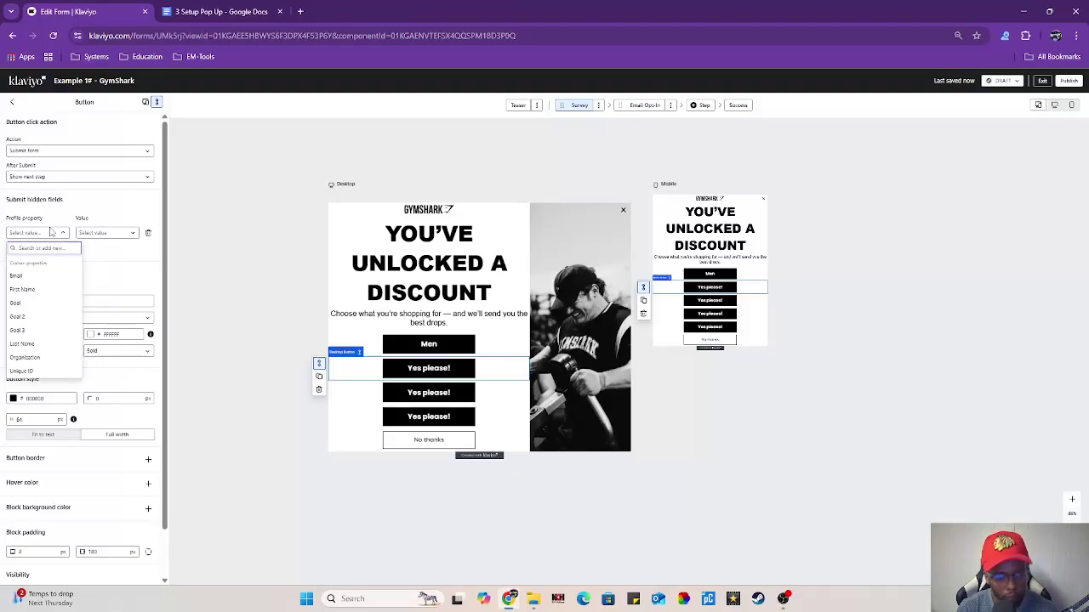
{"action": "type", "text": "roduct"}
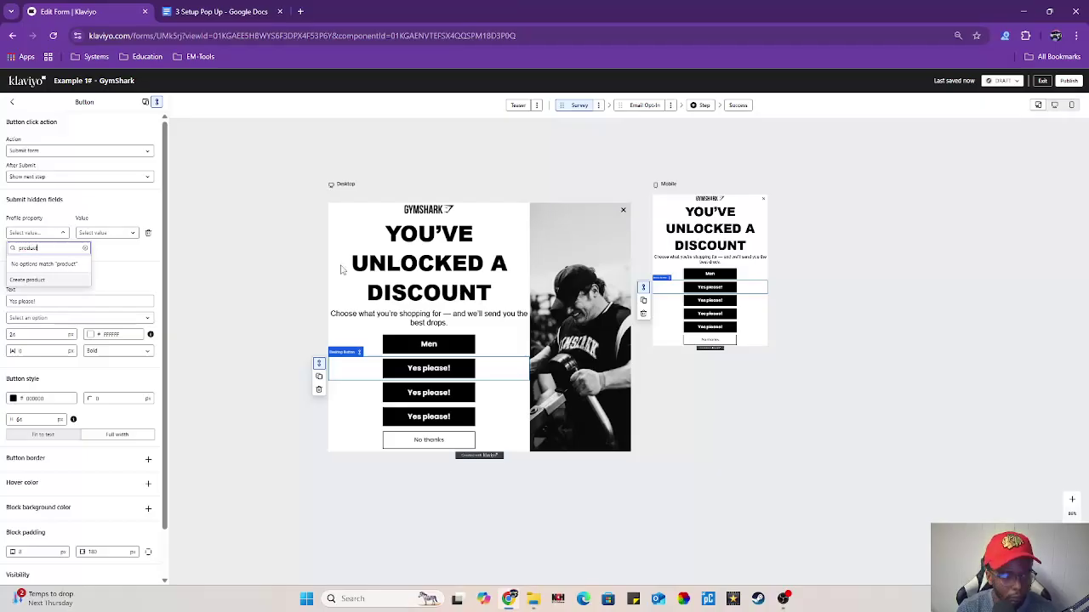
{"action": "left_click", "coordinate": [25, 281]}
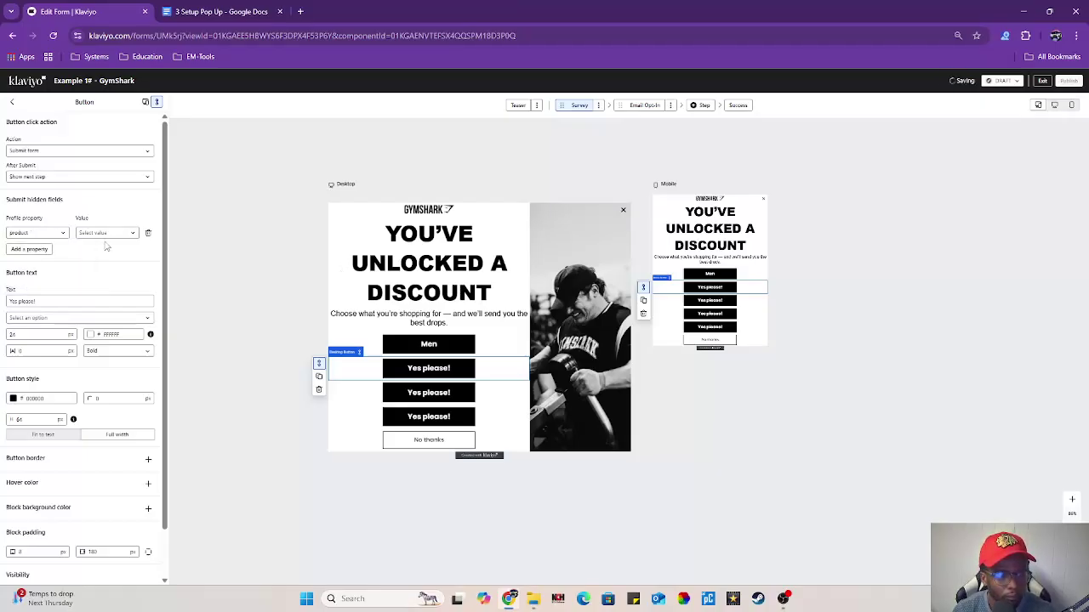
Create the value Women for the second button's hidden product property.
{"action": "left_click", "coordinate": [105, 234]}
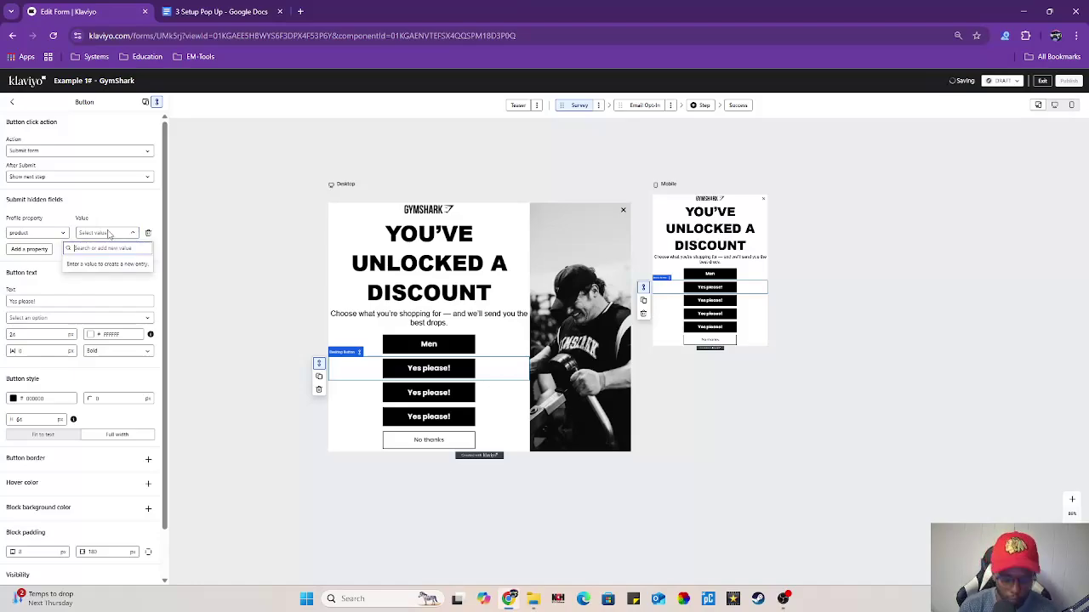
{"action": "type", "text": "Women"}
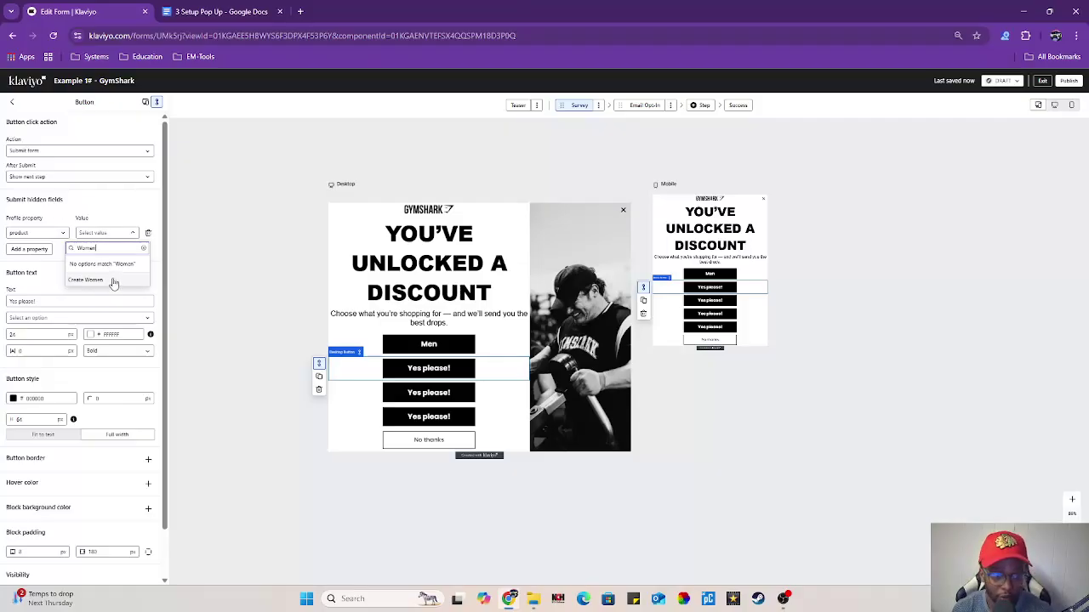
{"action": "left_click", "coordinate": [113, 281]}
Change the second Survey button's text to Women.
{"action": "left_click_drag", "start_coordinate": [58, 301], "coordinate": [4, 301]}
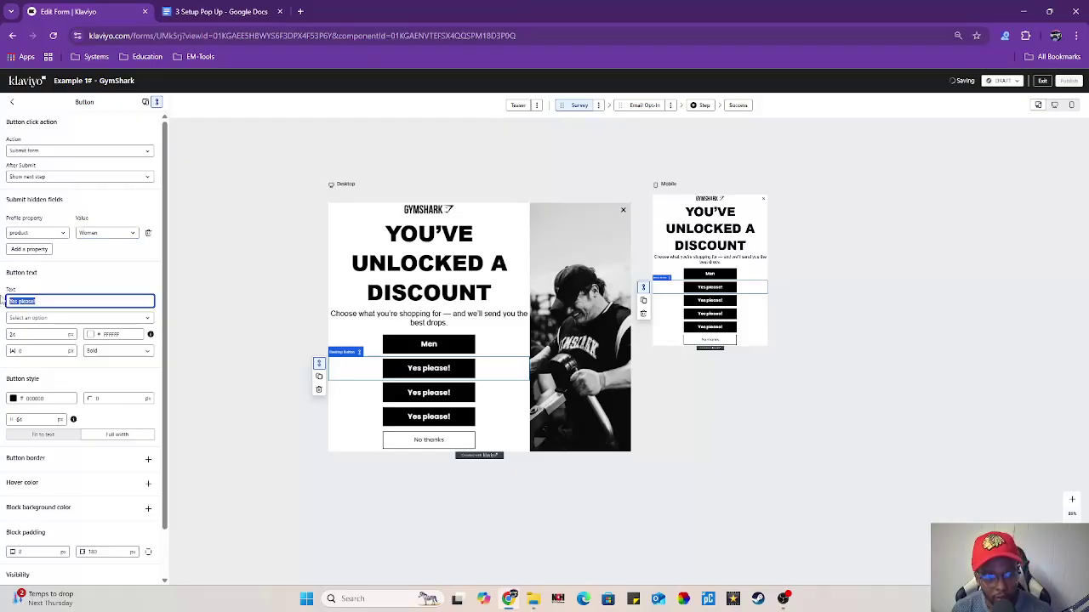
{"action": "type", "text": "Women"}
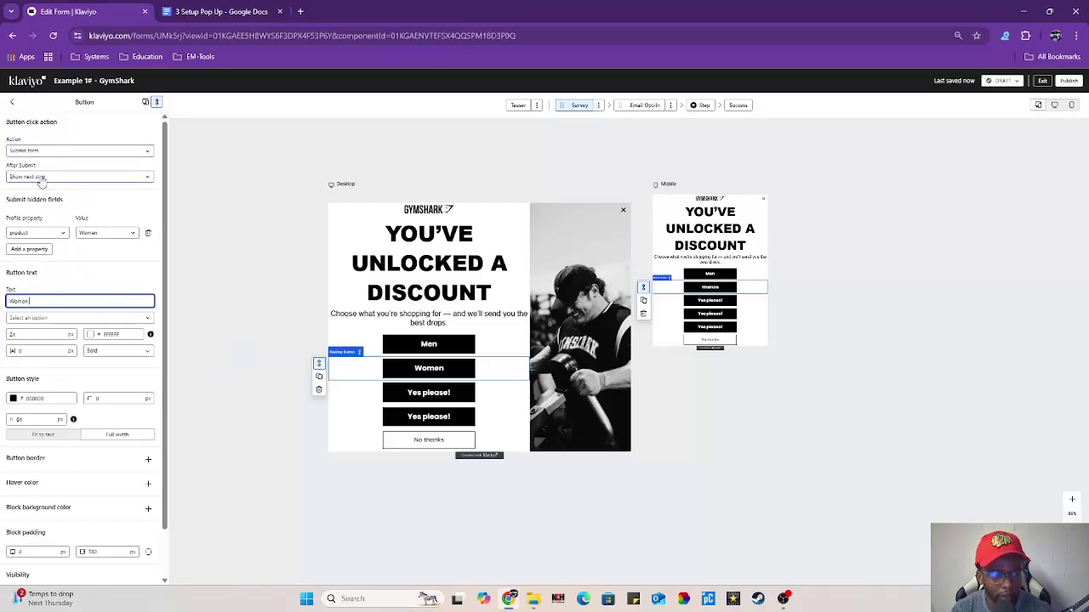
Select the third Survey button and copy the word Accessories from the Buttons list in the 3 Setup Pop Up Google Doc.
{"action": "left_click", "coordinate": [371, 392]}
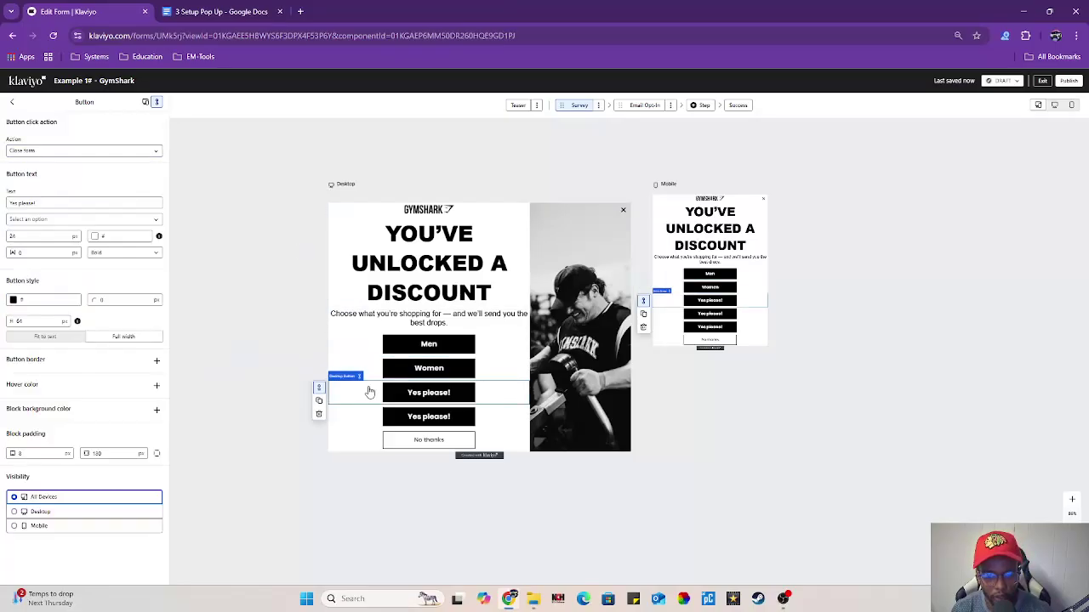
{"action": "left_click", "coordinate": [221, 11]}
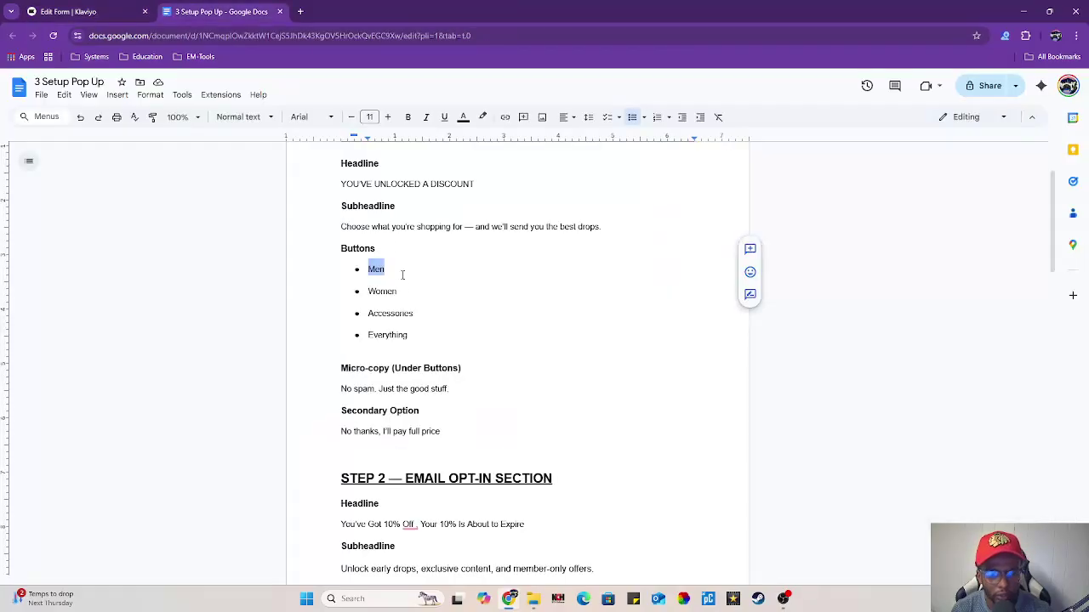
{"action": "left_click_drag", "start_coordinate": [413, 313], "coordinate": [367, 313]}
{"action": "right_click", "coordinate": [371, 313]}
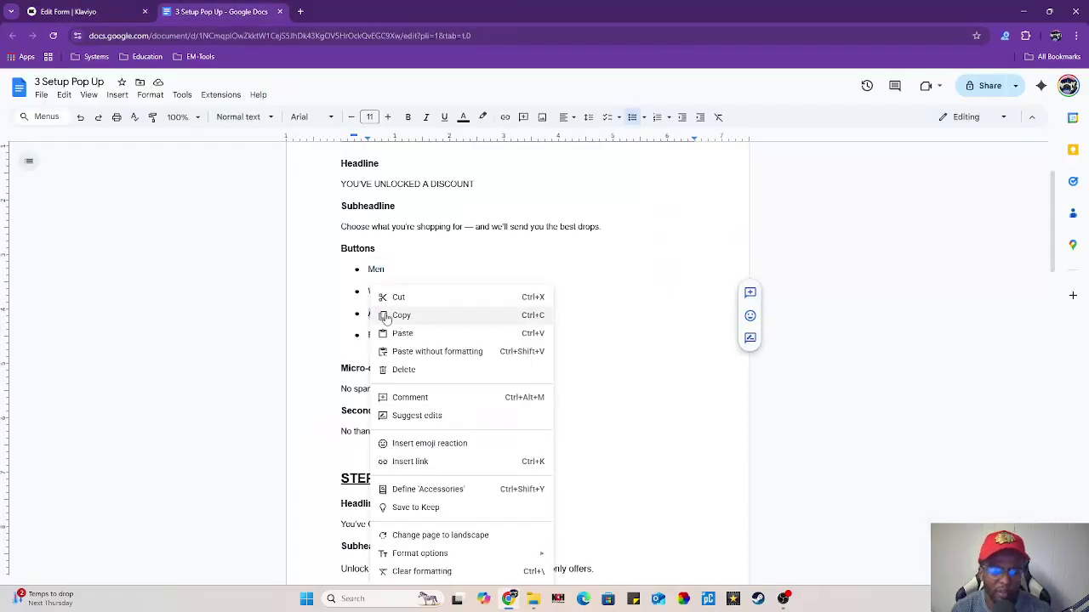
{"action": "left_click", "coordinate": [409, 319]}
{"action": "left_click", "coordinate": [68, 11]}
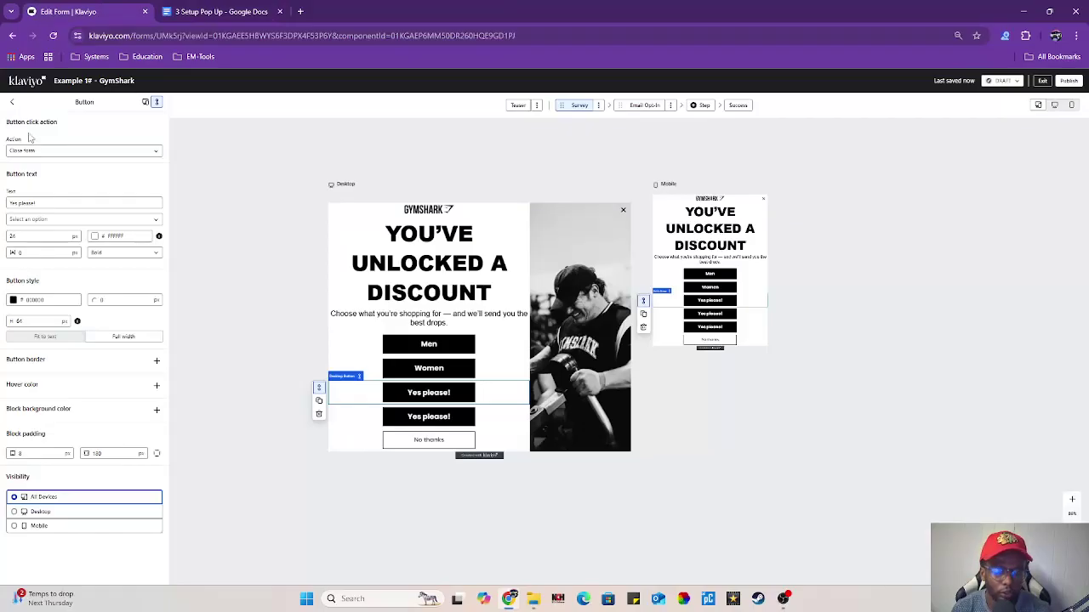
Set the third Survey button's action to Submit form and replace its text with the copied word Accessories.
{"action": "left_click", "coordinate": [48, 150]}
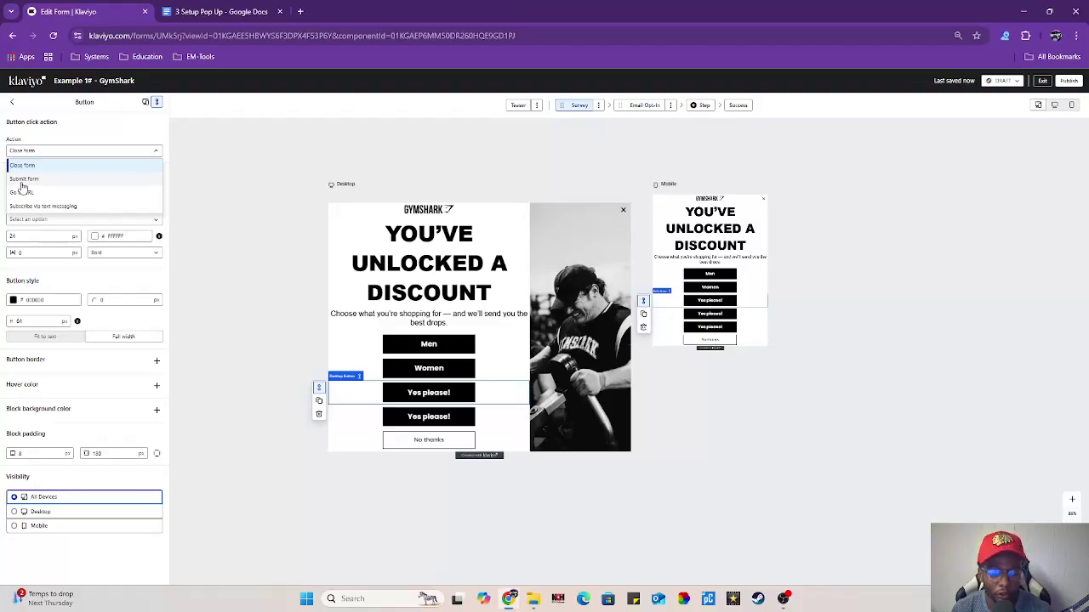
{"action": "left_click", "coordinate": [23, 181]}
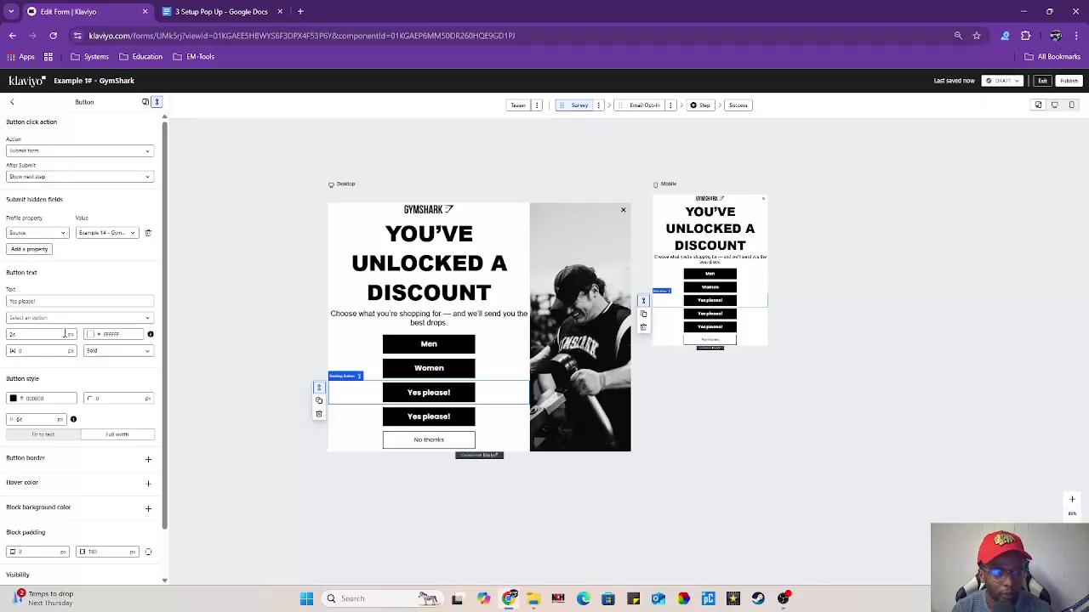
{"action": "left_click_drag", "start_coordinate": [36, 301], "coordinate": [3, 288]}
{"action": "key", "text": "BackSpace"}
{"action": "key", "text": "BackSpace"}
{"action": "key", "text": "BackSpace"}
{"action": "key", "text": "BackSpace"}
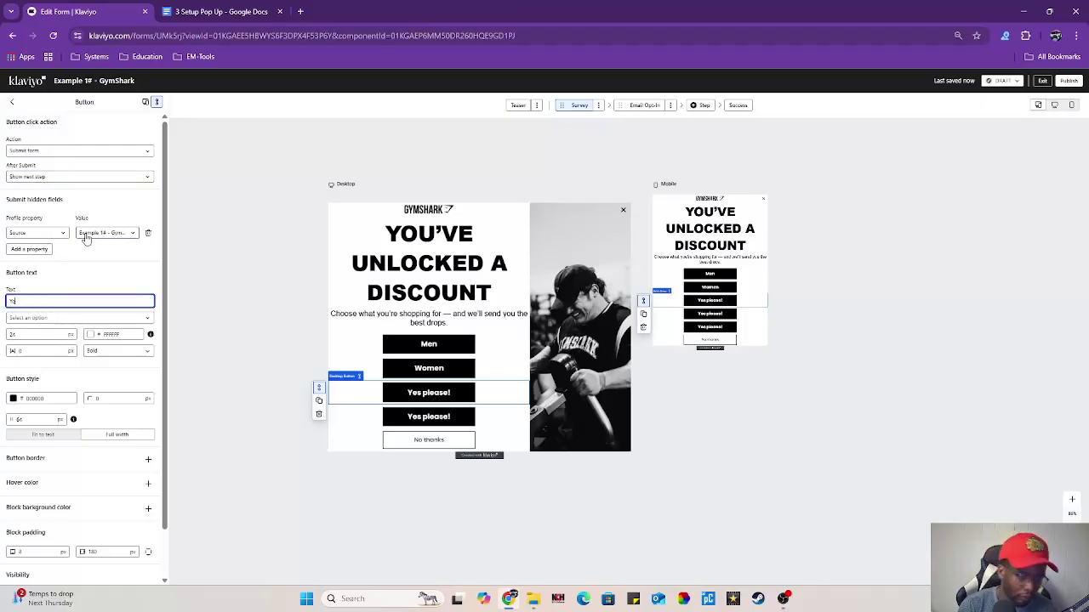
{"action": "key", "text": "ctrl+v"}
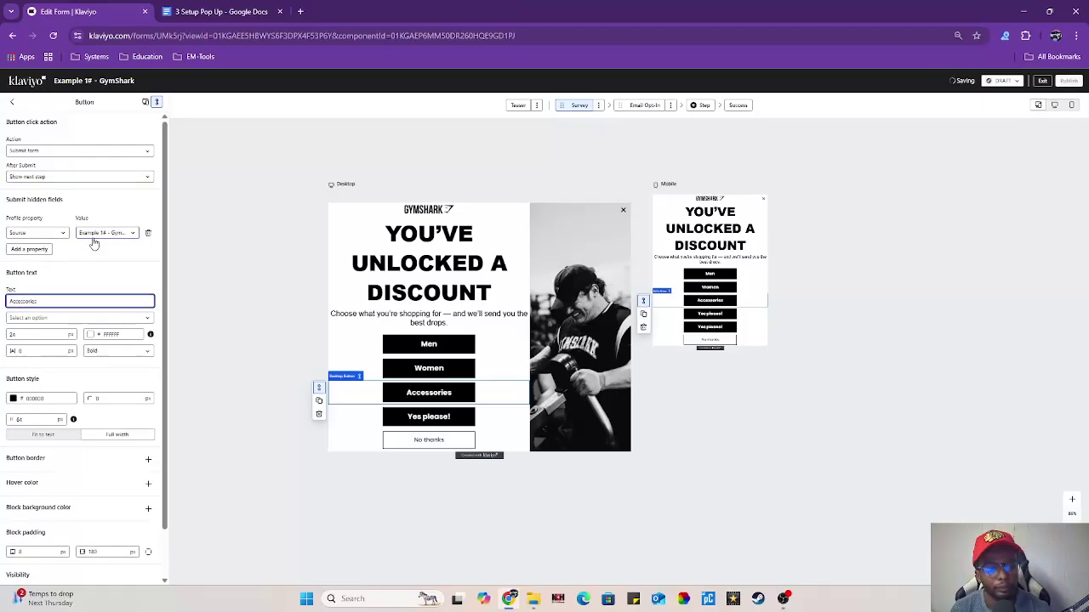
Change the Accessories button's hidden Source field to a new profile property Product with the new value Accessories.
{"action": "left_click", "coordinate": [38, 233]}
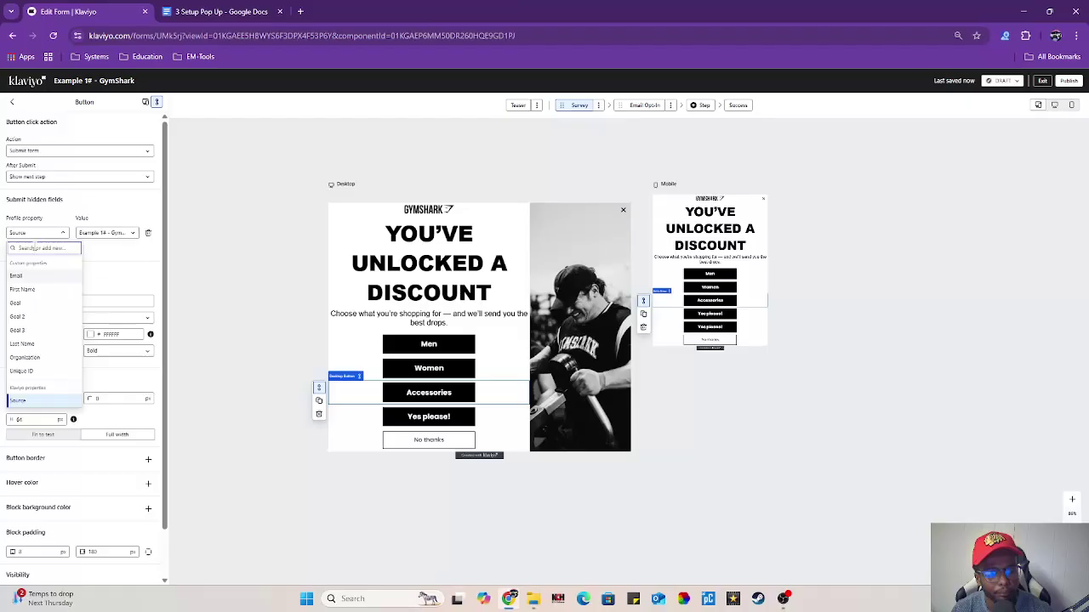
{"action": "type", "text": "Peo"}
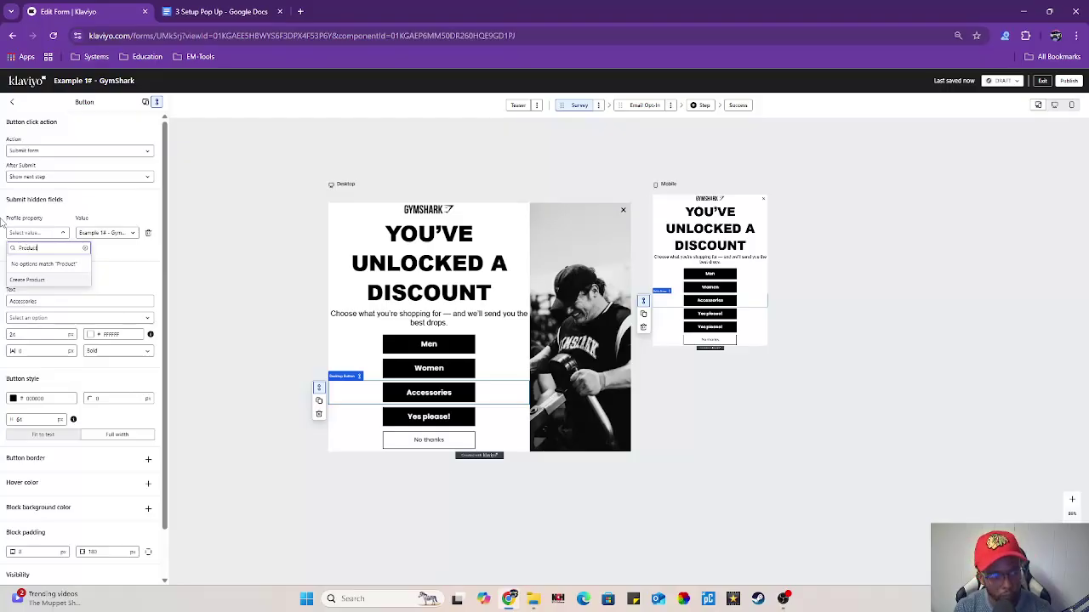
{"action": "left_click", "coordinate": [35, 280]}
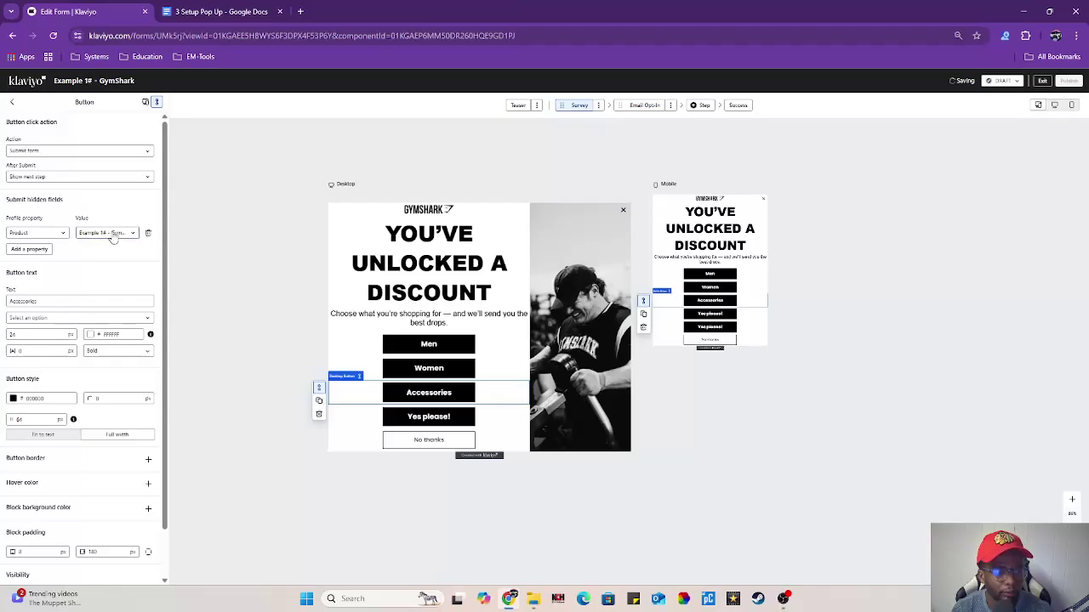
{"action": "left_click", "coordinate": [114, 235]}
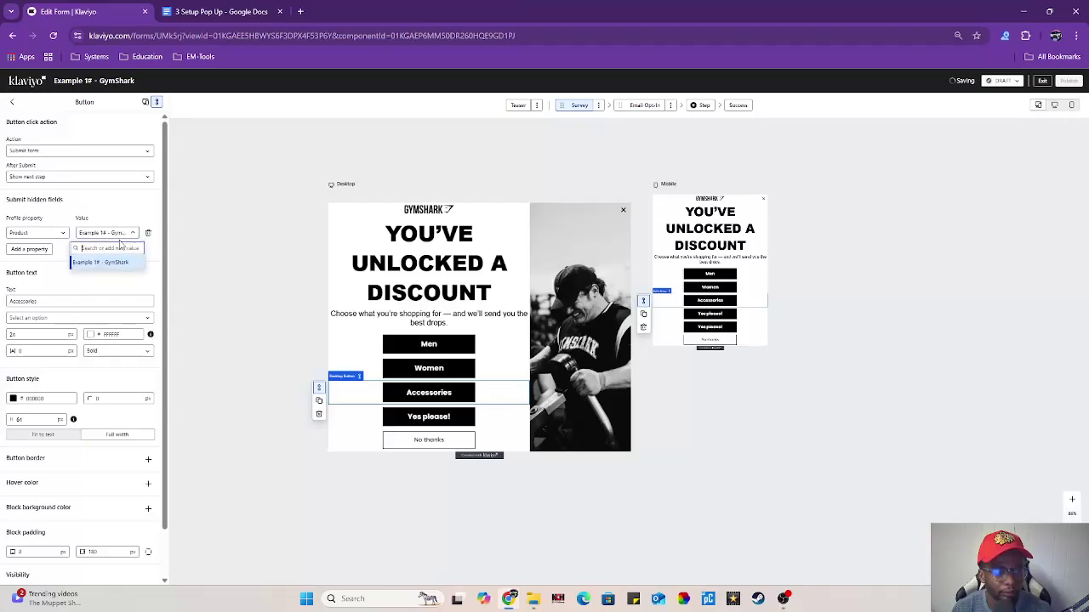
{"action": "right_click", "coordinate": [116, 251]}
{"action": "left_click", "coordinate": [149, 389]}
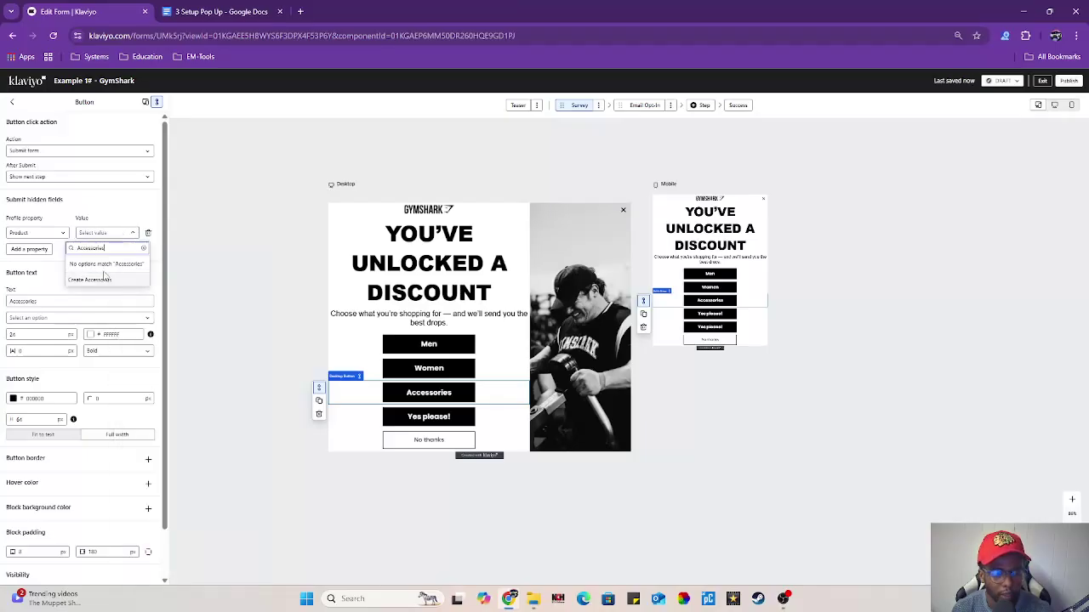
{"action": "left_click", "coordinate": [105, 283]}
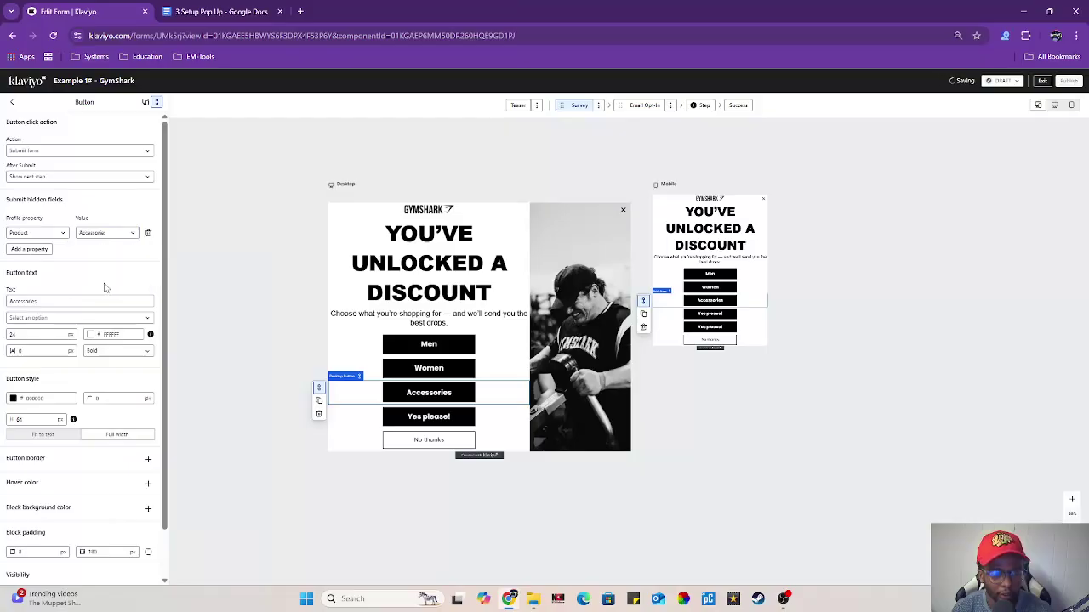
Change the fourth Survey button's text to Everything, copying the word from the Buttons list in the Google Doc.
{"action": "left_click", "coordinate": [361, 421]}
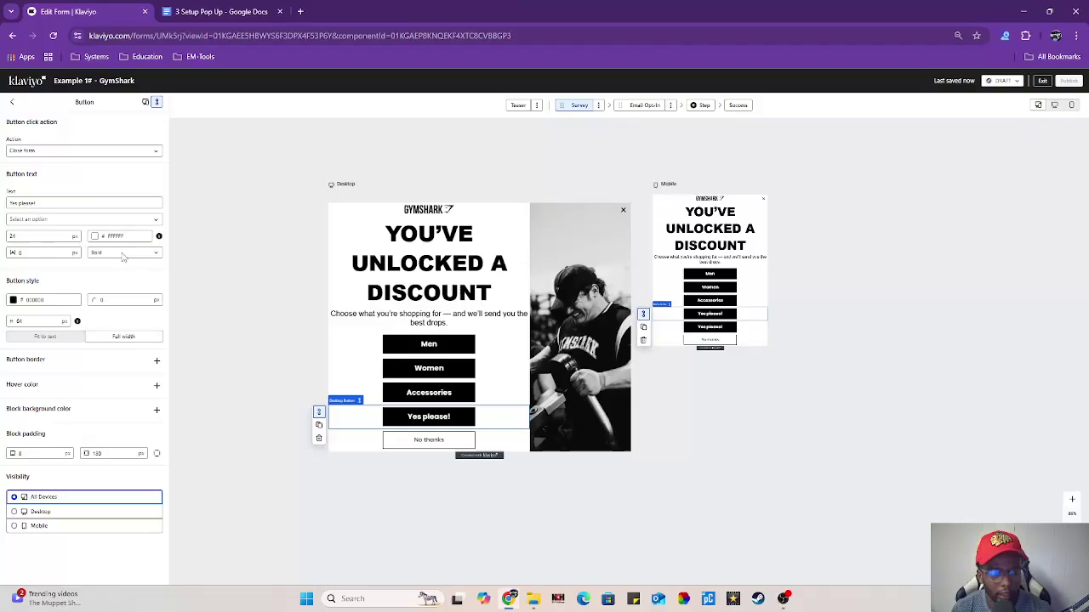
{"action": "left_click", "coordinate": [213, 12]}
{"action": "left_click_drag", "start_coordinate": [408, 335], "coordinate": [368, 335]}
{"action": "right_click", "coordinate": [371, 335]}
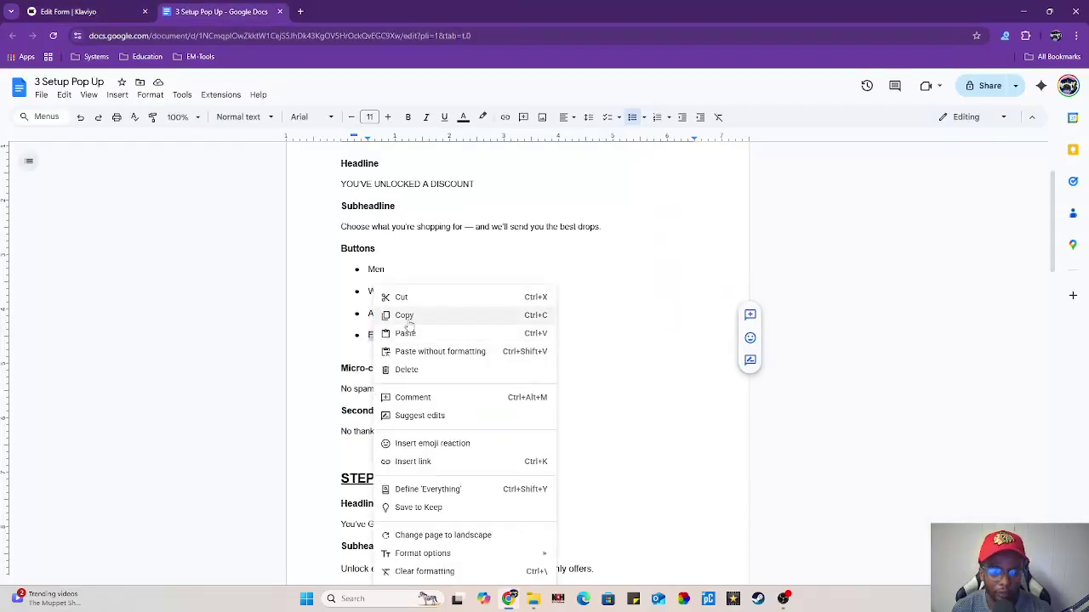
{"action": "left_click", "coordinate": [400, 319]}
{"action": "left_click", "coordinate": [64, 7]}
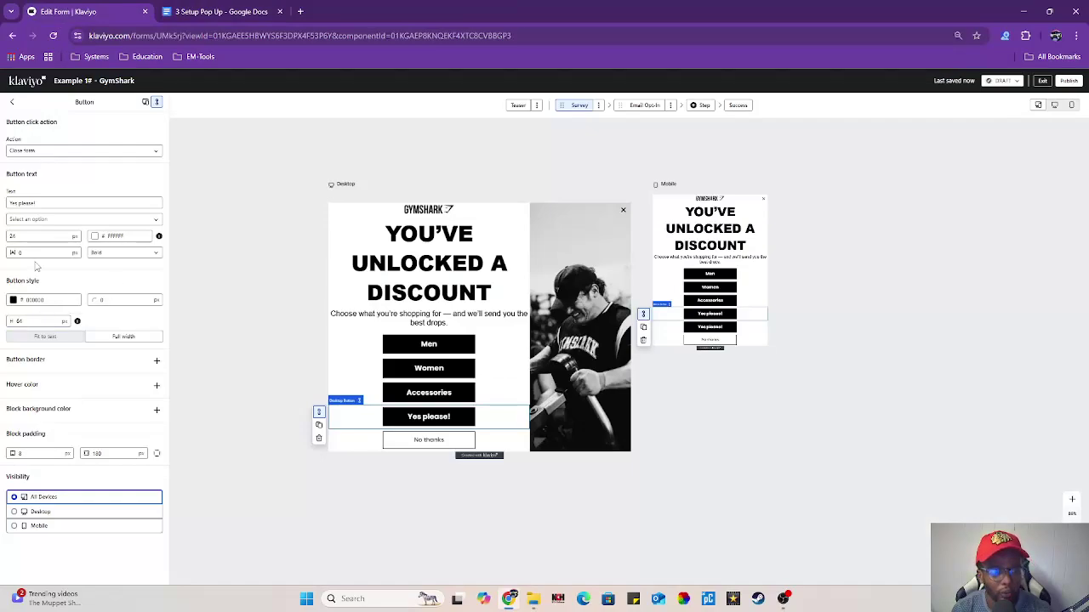
{"action": "left_click_drag", "start_coordinate": [42, 202], "coordinate": [3, 204]}
{"action": "key", "text": "ctrl+v"}
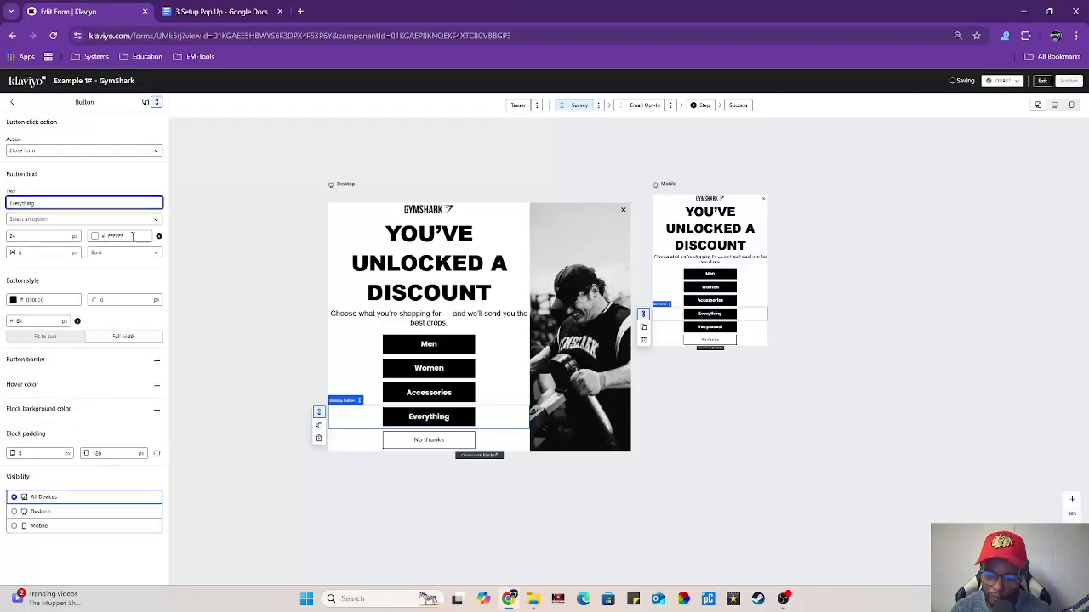
Set the Everything button's action to Submit form and change its hidden Source property to a new property Product.
{"action": "left_click", "coordinate": [86, 153]}
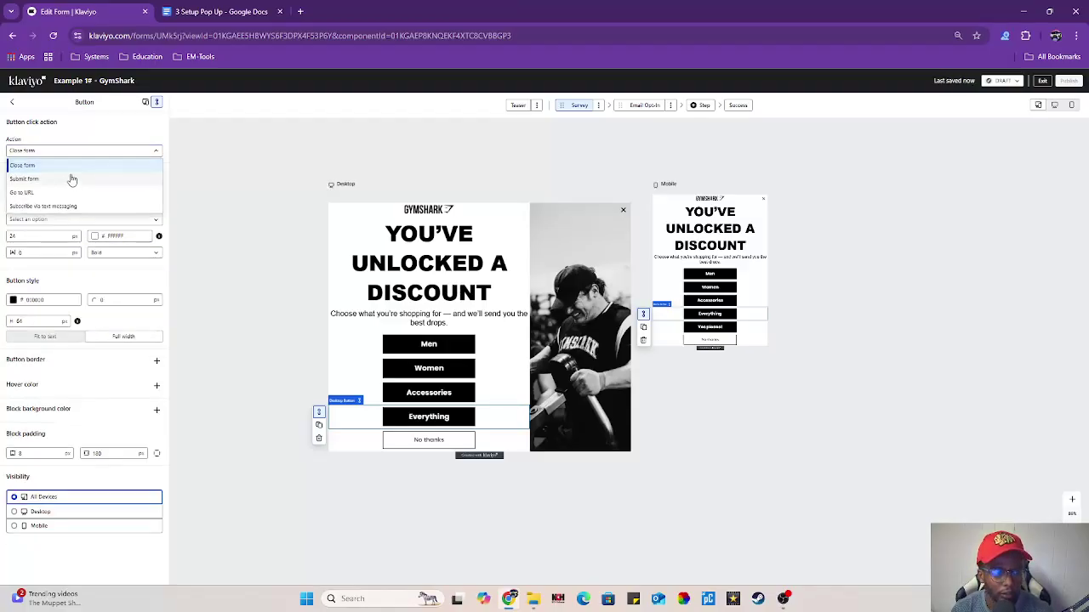
{"action": "left_click", "coordinate": [73, 178]}
{"action": "left_click", "coordinate": [38, 235]}
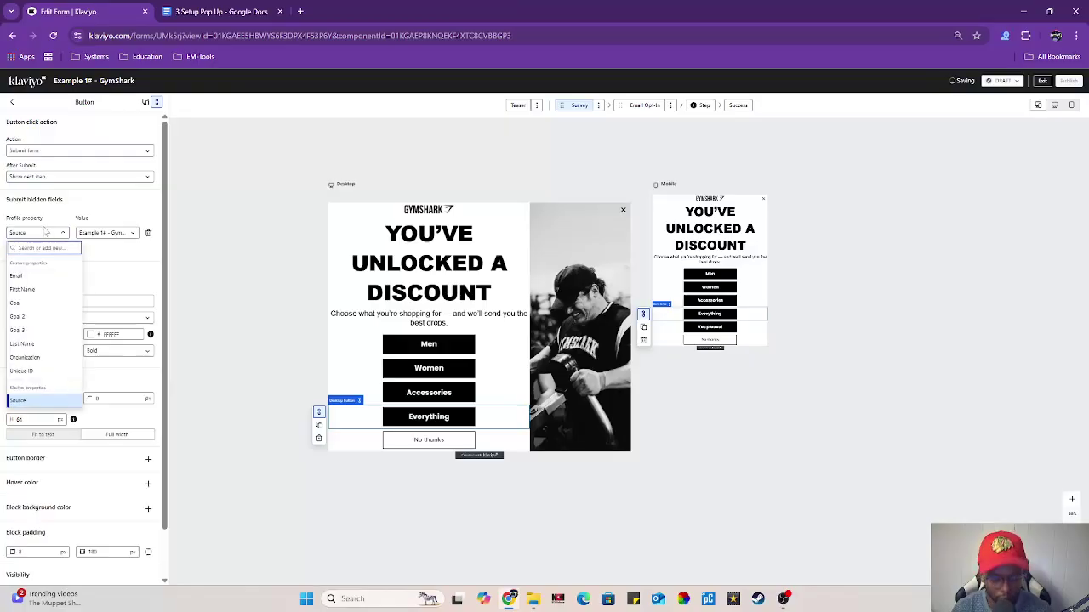
{"action": "type", "text": "Product"}
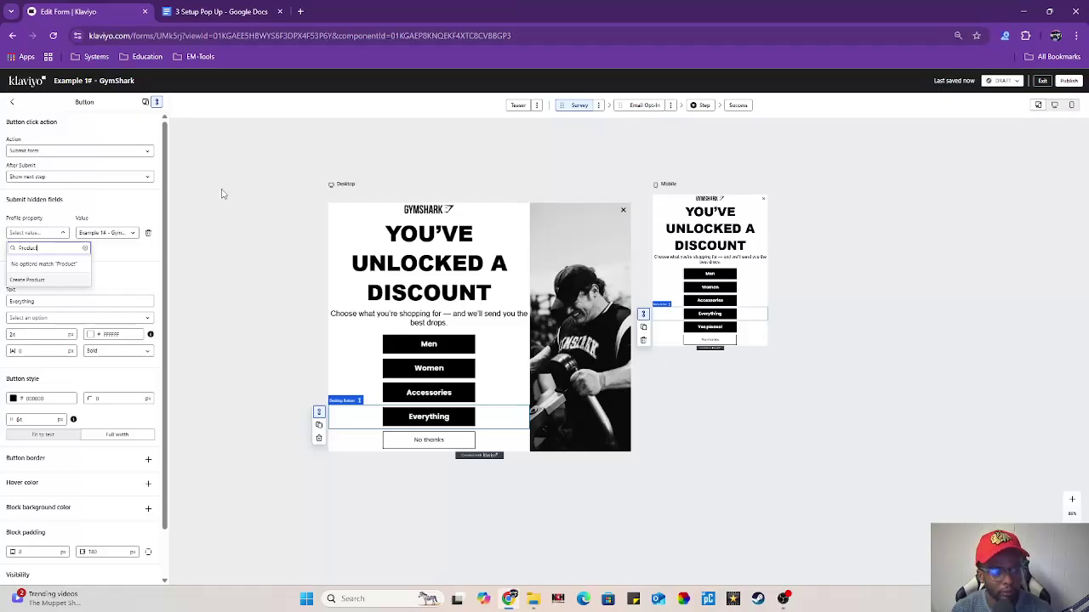
{"action": "left_click", "coordinate": [64, 280]}
Create the value Everything for the fourth button's hidden Product property.
{"action": "left_click", "coordinate": [117, 234]}
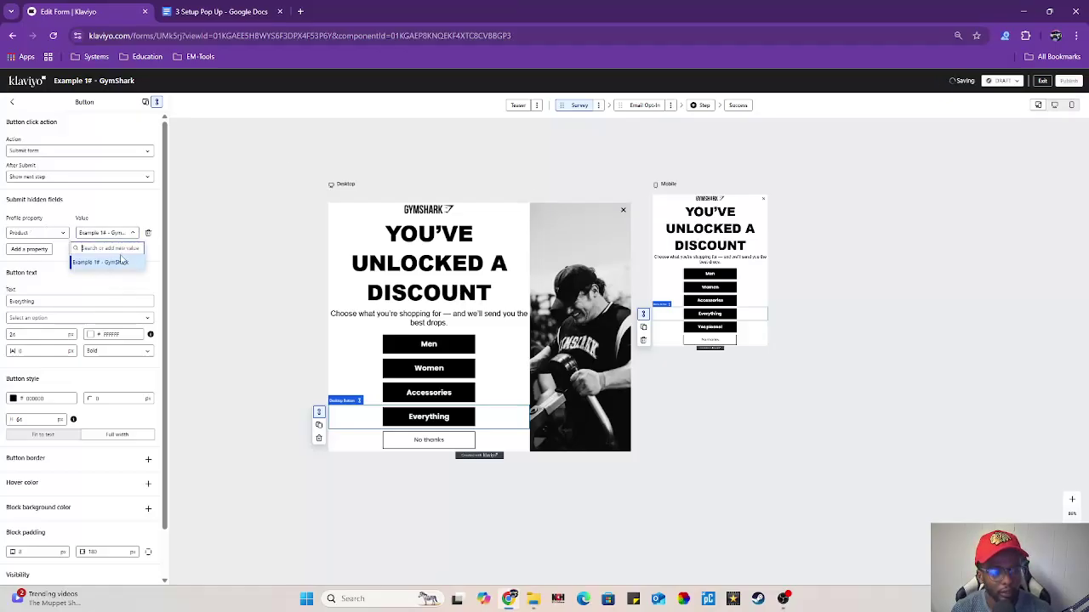
{"action": "right_click", "coordinate": [112, 248]}
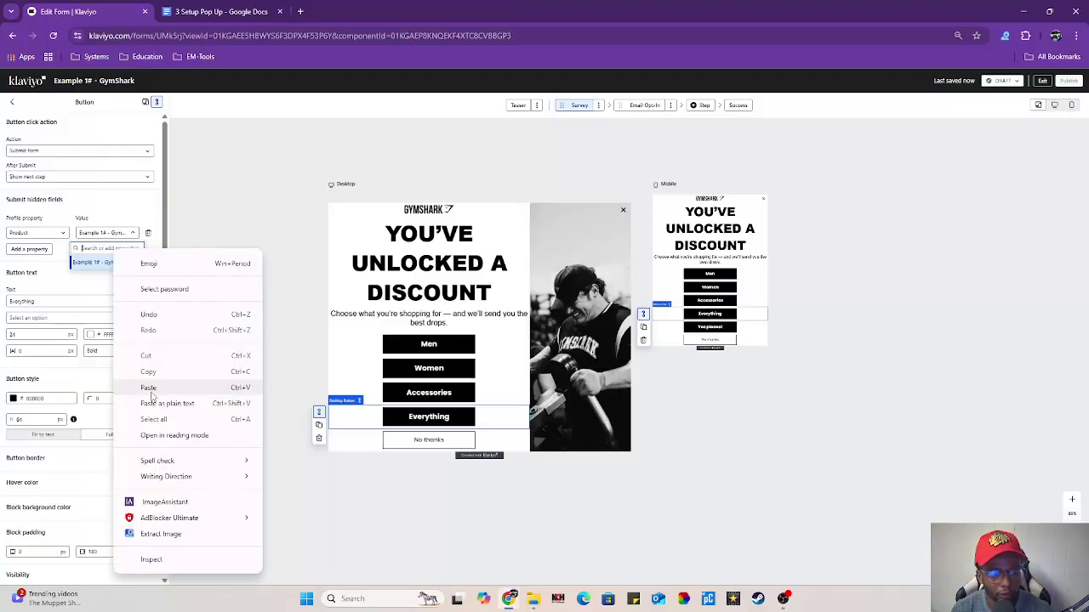
{"action": "left_click", "coordinate": [145, 384]}
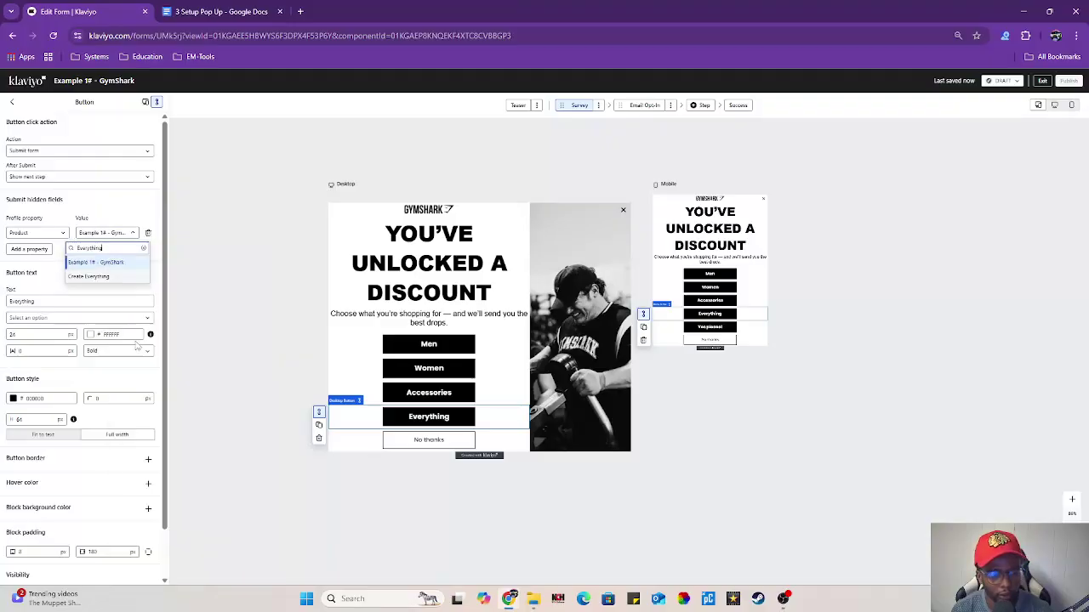
{"action": "left_click", "coordinate": [99, 277]}
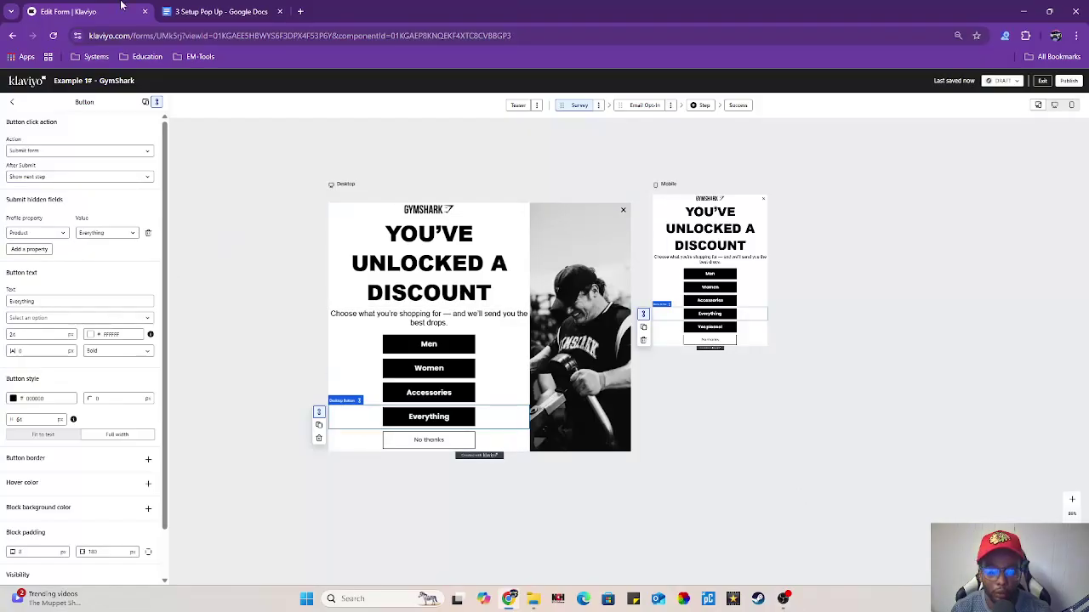
Copy the micro-copy line "No spam. Just the good stuff." from the Google Doc and return to the Klaviyo form.
{"action": "left_click", "coordinate": [219, 12]}
{"action": "triple_click", "coordinate": [451, 394]}
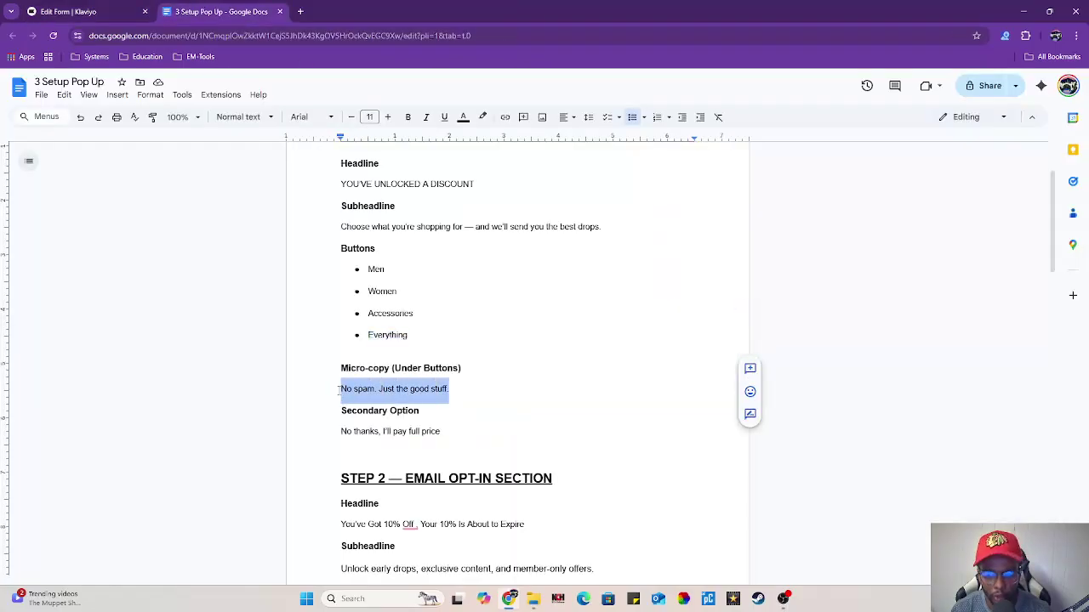
{"action": "right_click", "coordinate": [365, 391]}
{"action": "left_click", "coordinate": [412, 128]}
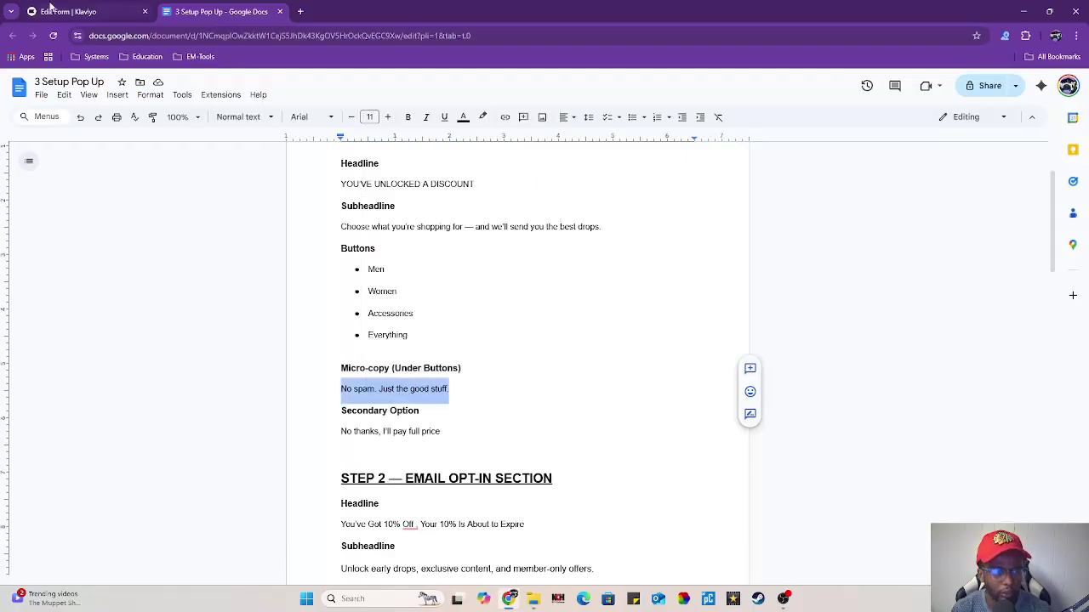
{"action": "left_click", "coordinate": [68, 11]}
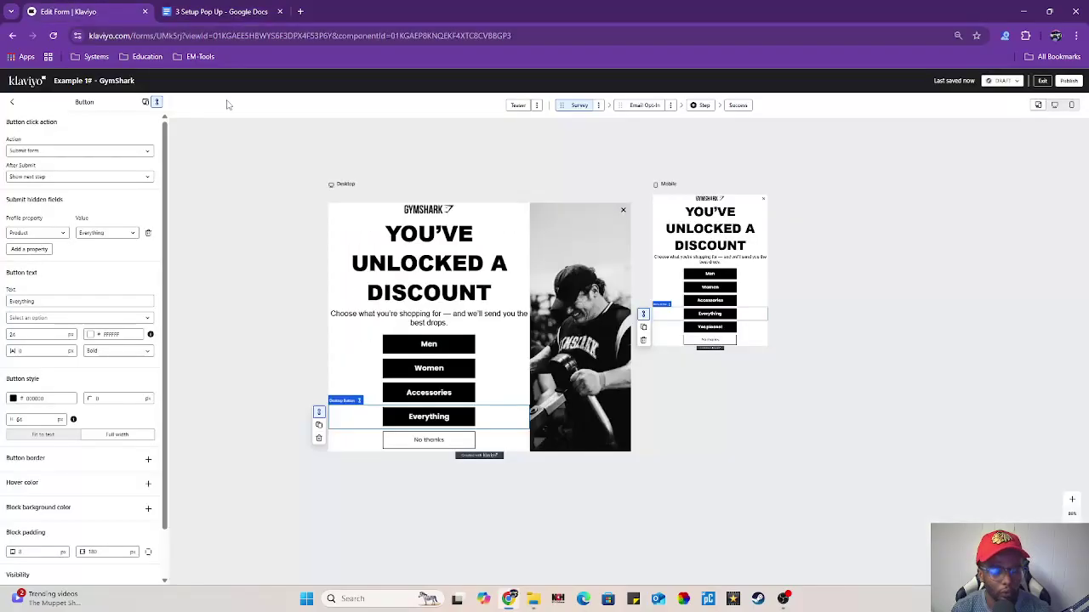
Add a text block between the Everything and No thanks buttons on the desktop Survey step.
{"action": "left_click", "coordinate": [12, 102]}
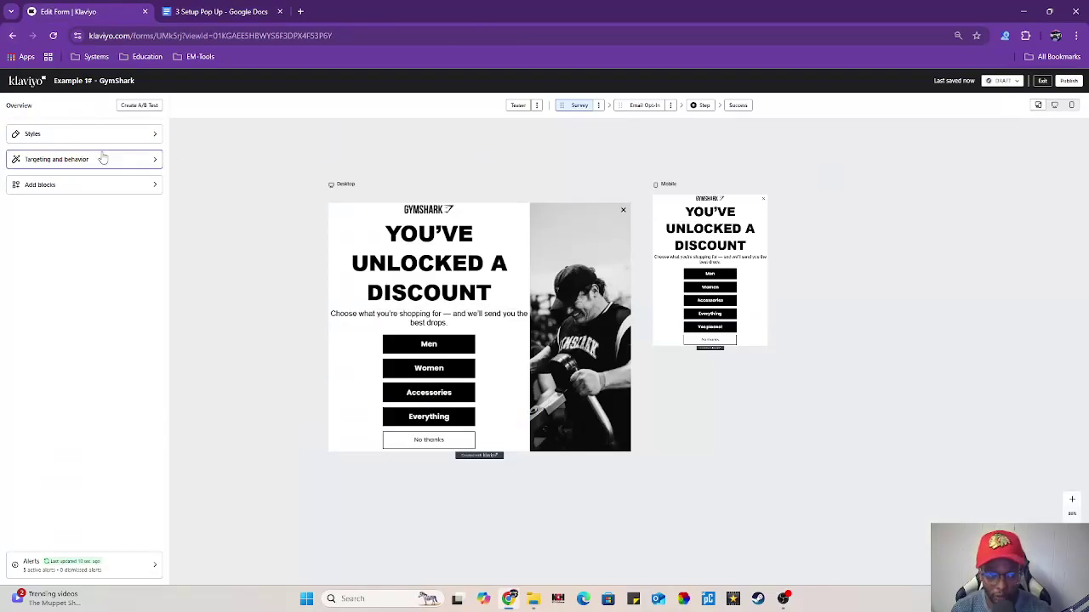
{"action": "left_click", "coordinate": [89, 189]}
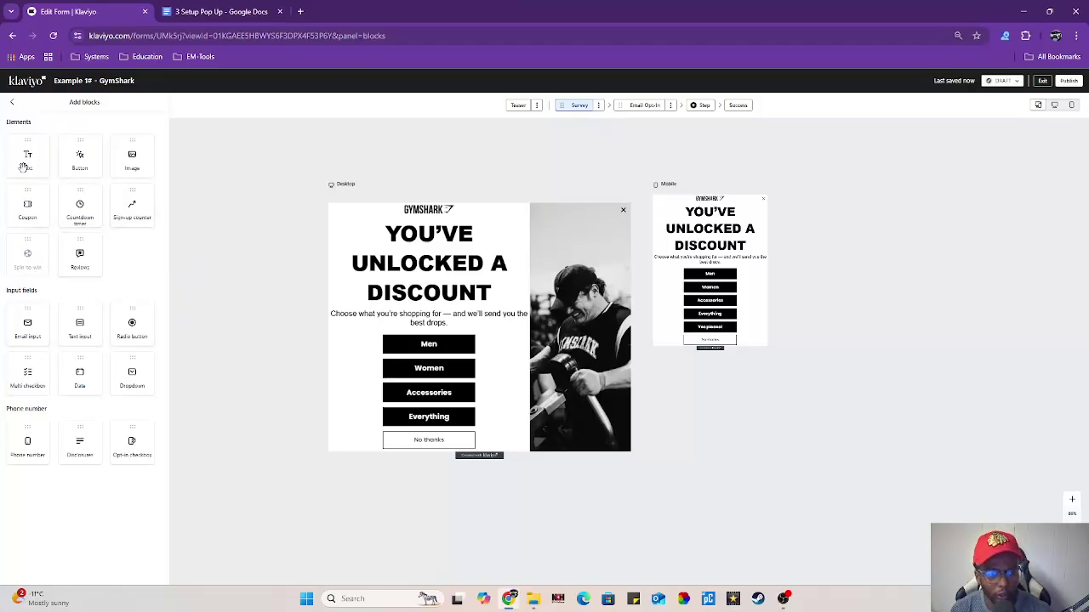
{"action": "left_click_drag", "start_coordinate": [24, 167], "coordinate": [457, 436]}
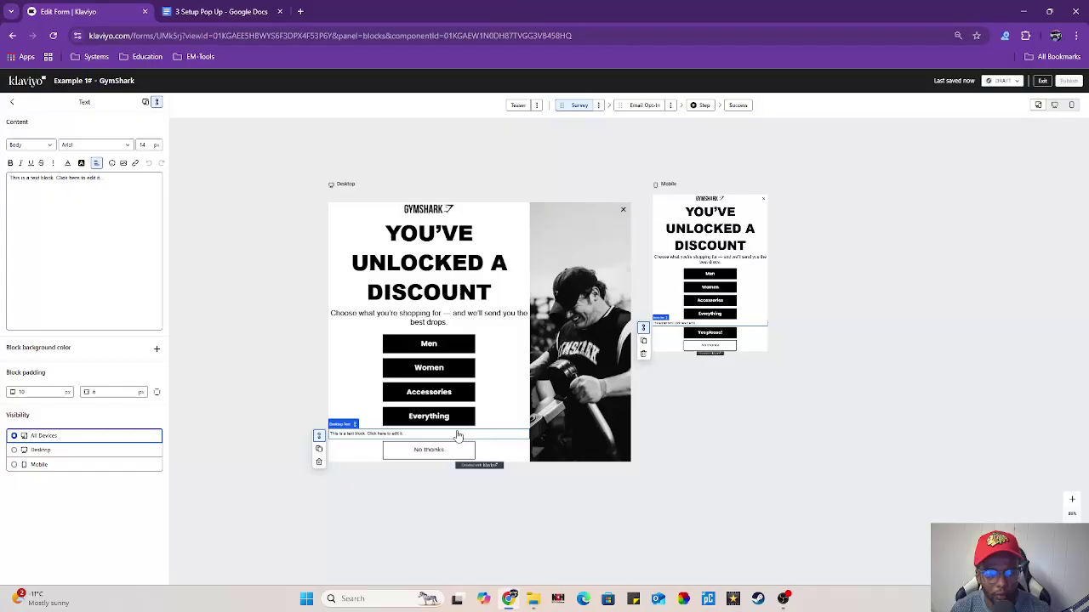
Replace the new text block's placeholder with "No spam. Just the good stuff." and center-align it.
{"action": "left_click", "coordinate": [116, 180]}
{"action": "key", "text": "ctrl+v"}
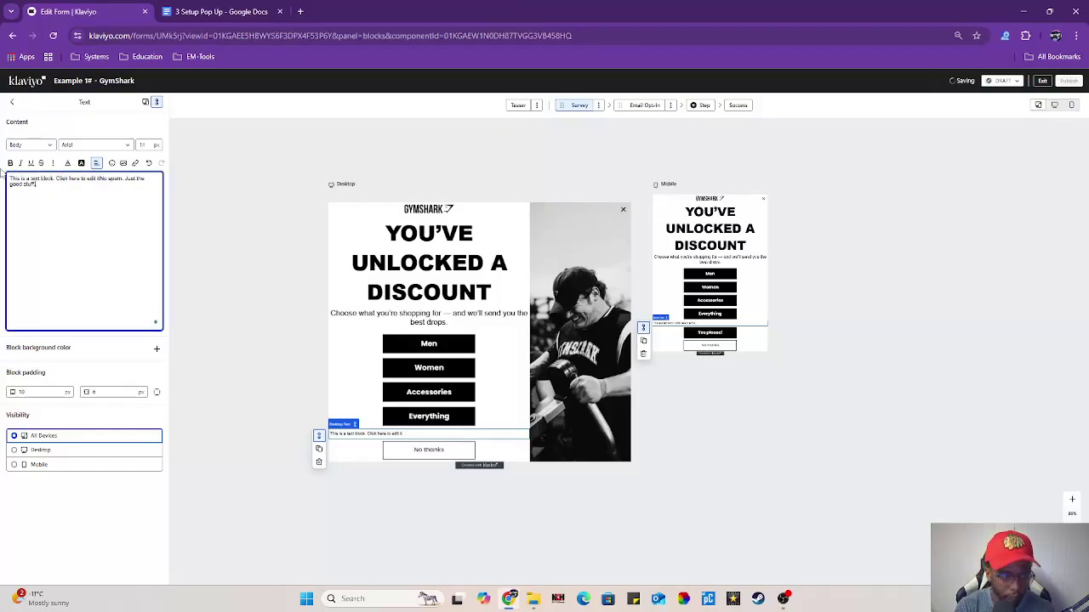
{"action": "left_click_drag", "start_coordinate": [43, 193], "coordinate": [4, 178]}
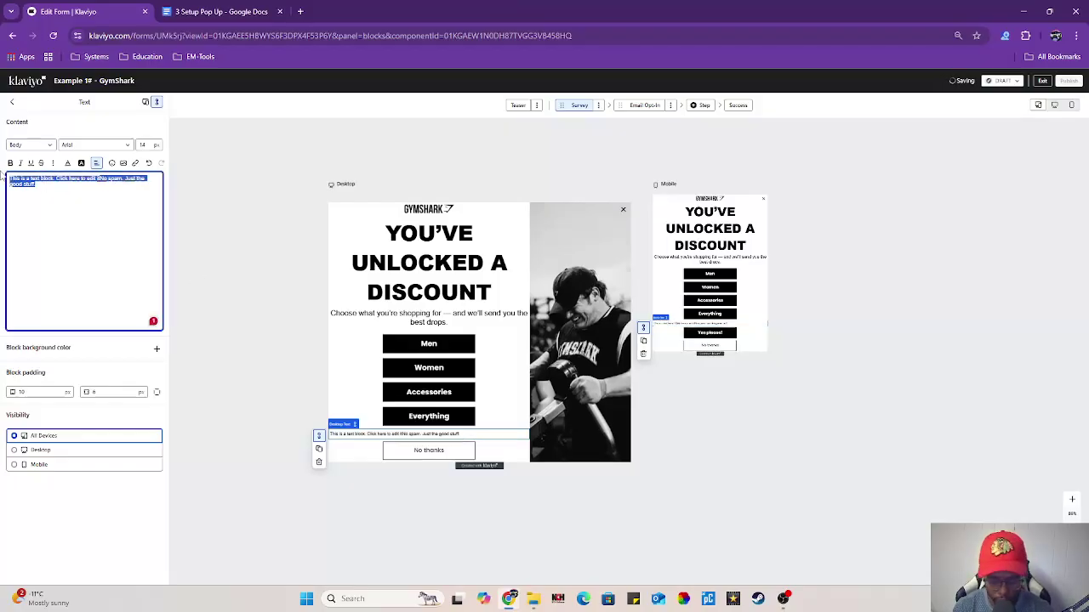
{"action": "key", "text": "ctrl+v"}
{"action": "left_click_drag", "start_coordinate": [80, 180], "coordinate": [9, 180]}
{"action": "left_click", "coordinate": [97, 162]}
{"action": "left_click", "coordinate": [118, 180]}
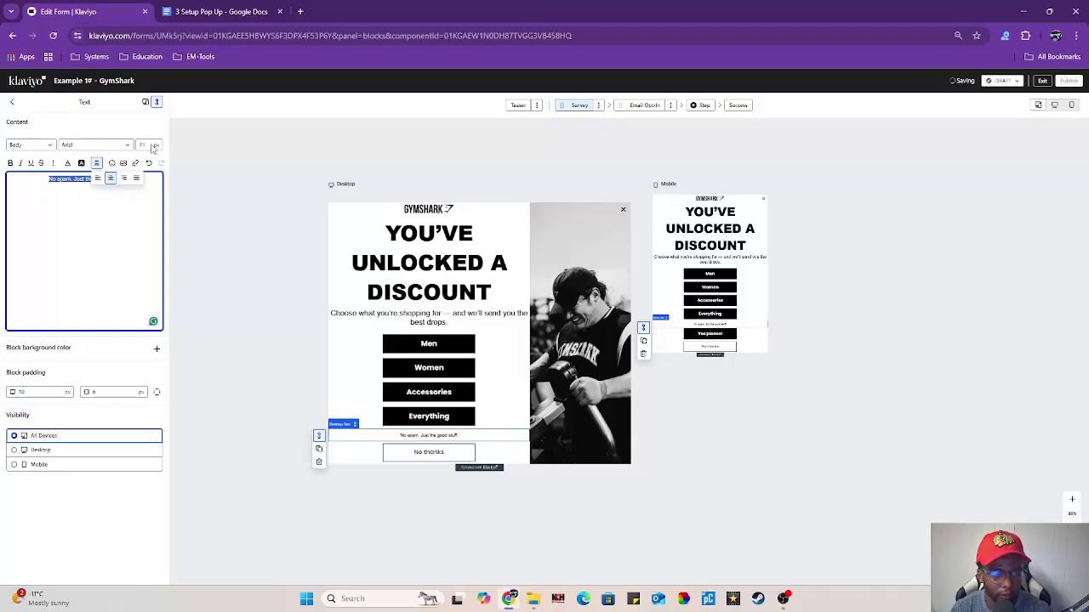
Set the font size of the "No spam. Just the good stuff." text to 20 px.
{"action": "left_click", "coordinate": [151, 145]}
{"action": "key", "text": "BackSpace"}
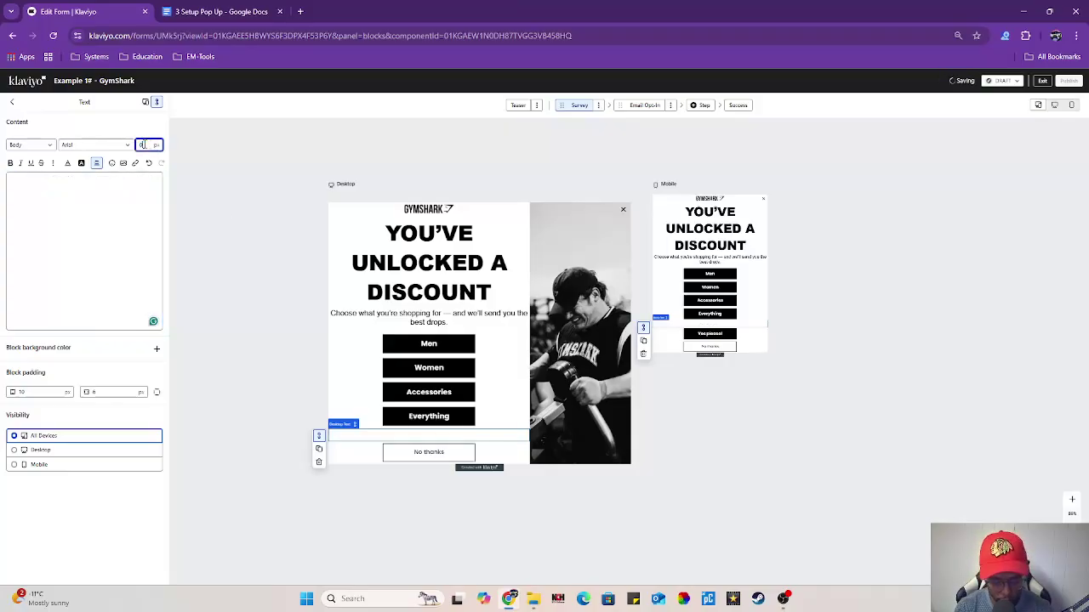
{"action": "type", "text": "14"}
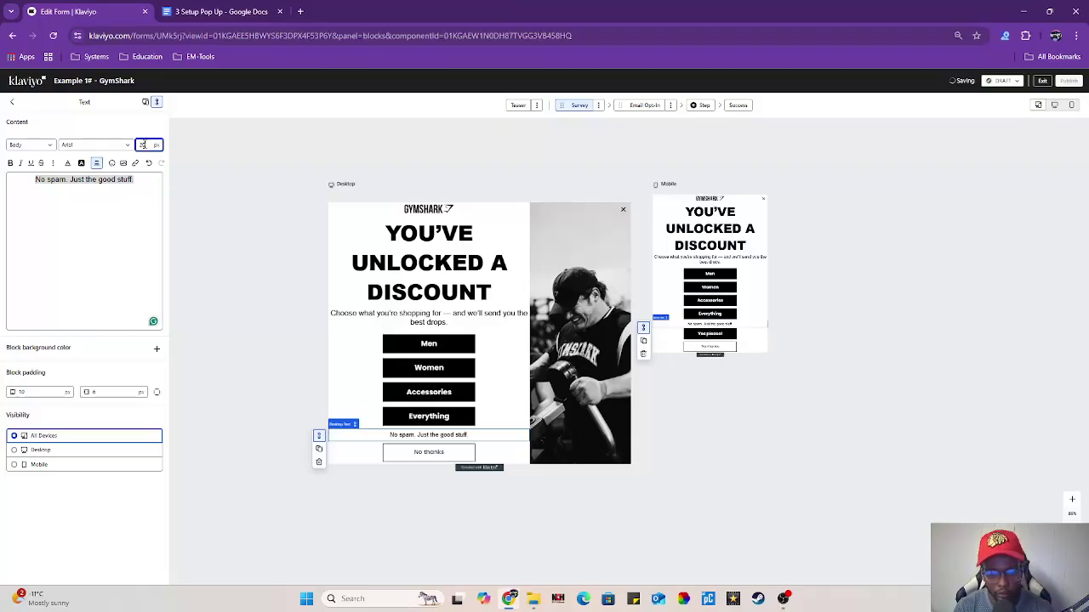
{"action": "left_click", "coordinate": [139, 182]}
{"action": "left_click_drag", "start_coordinate": [128, 195], "coordinate": [13, 175]}
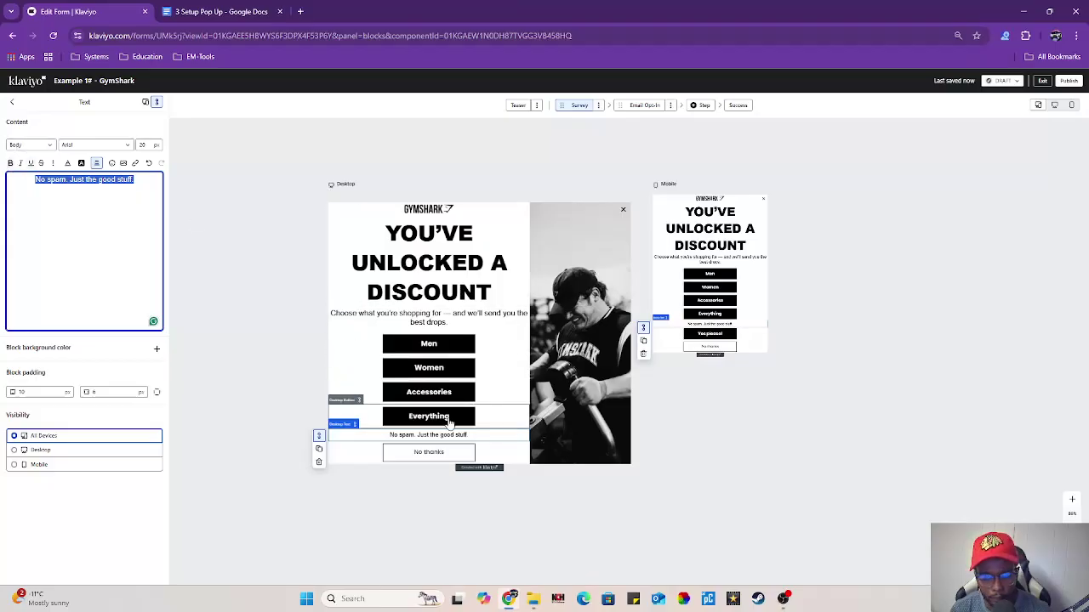
{"action": "left_click", "coordinate": [338, 485]}
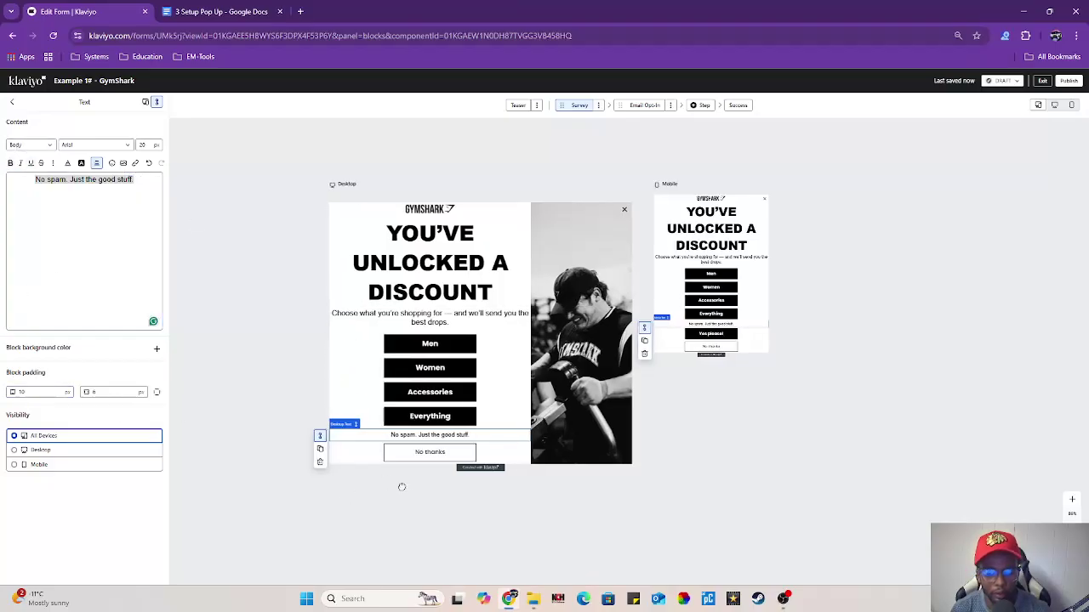
Copy the decline-button wording from the Google Doc and return to the Klaviyo form.
{"action": "left_click", "coordinate": [222, 11]}
{"action": "left_click_drag", "start_coordinate": [444, 432], "coordinate": [340, 433]}
{"action": "right_click", "coordinate": [363, 433]}
{"action": "left_click", "coordinate": [393, 164]}
{"action": "left_click", "coordinate": [68, 11]}
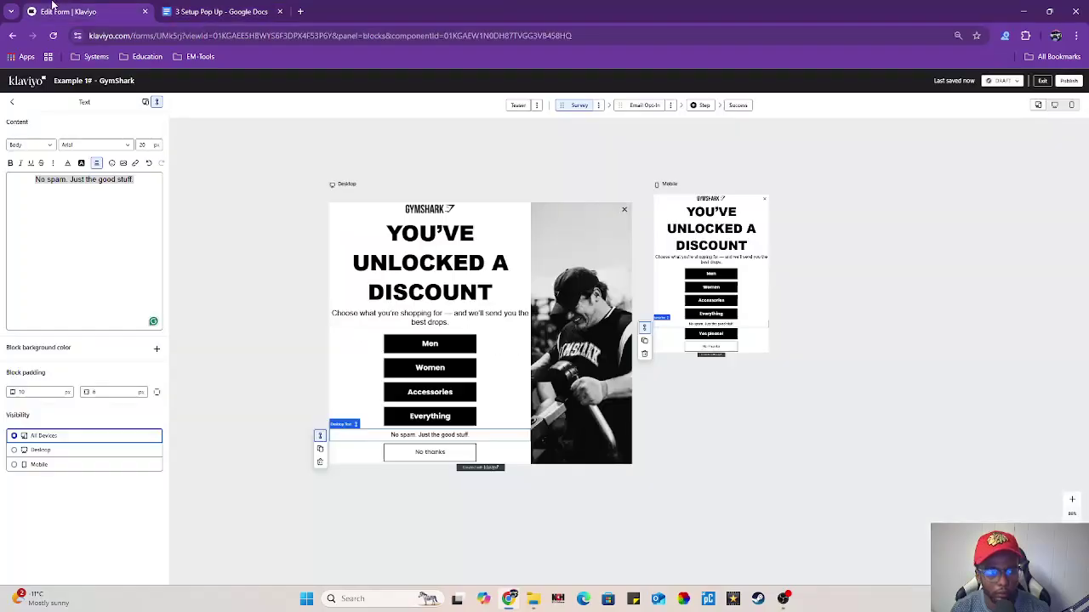
Keep Close form as the No thanks button's action and change its text to "No thanks, I'll pay full price".
{"action": "left_click", "coordinate": [435, 455]}
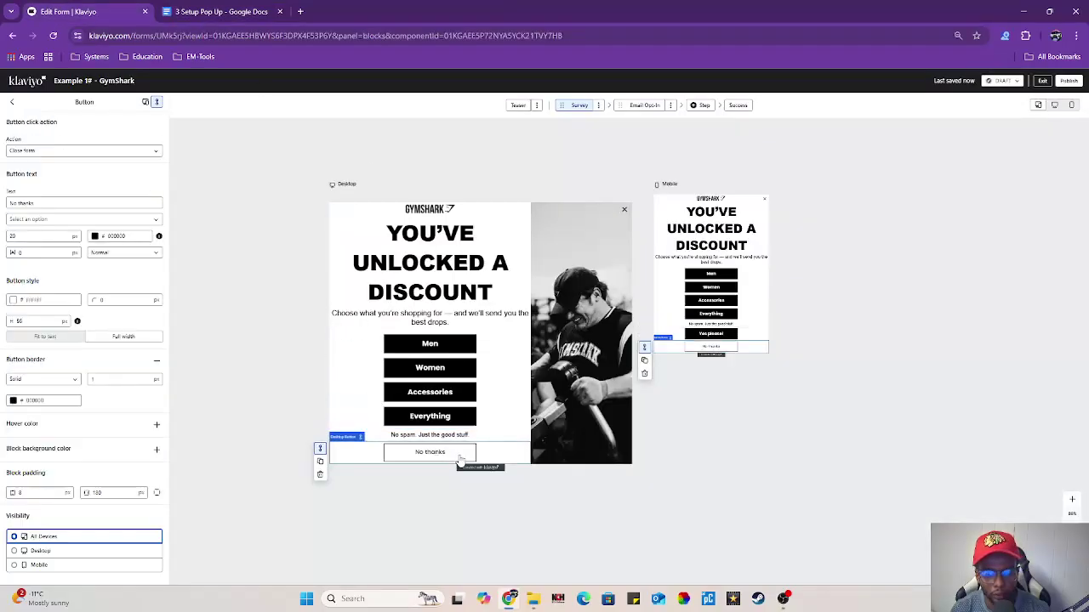
{"action": "left_click", "coordinate": [49, 151]}
{"action": "left_click", "coordinate": [39, 166]}
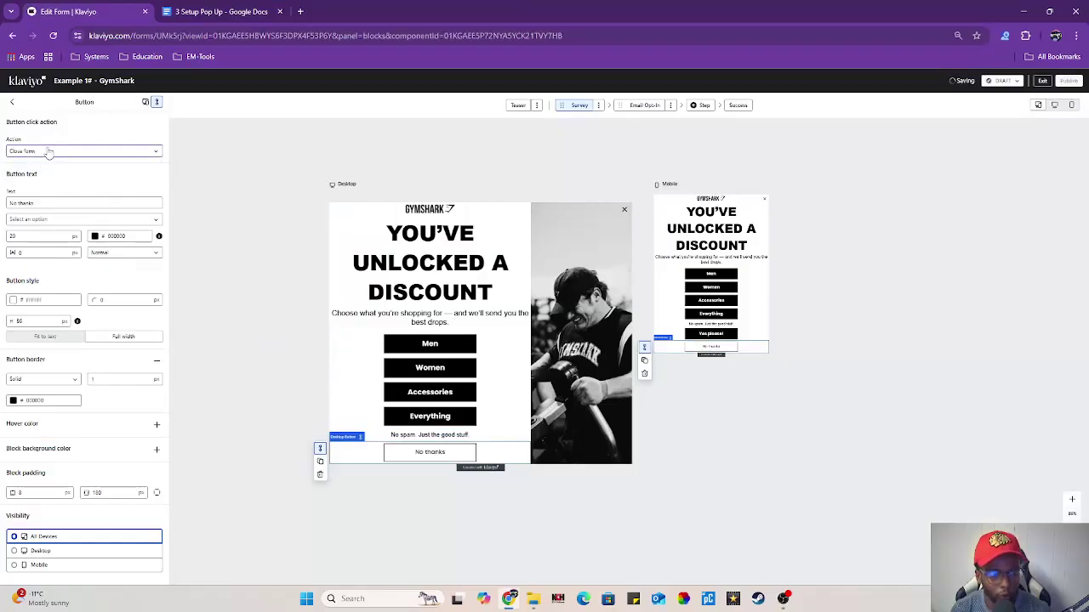
{"action": "left_click", "coordinate": [49, 151]}
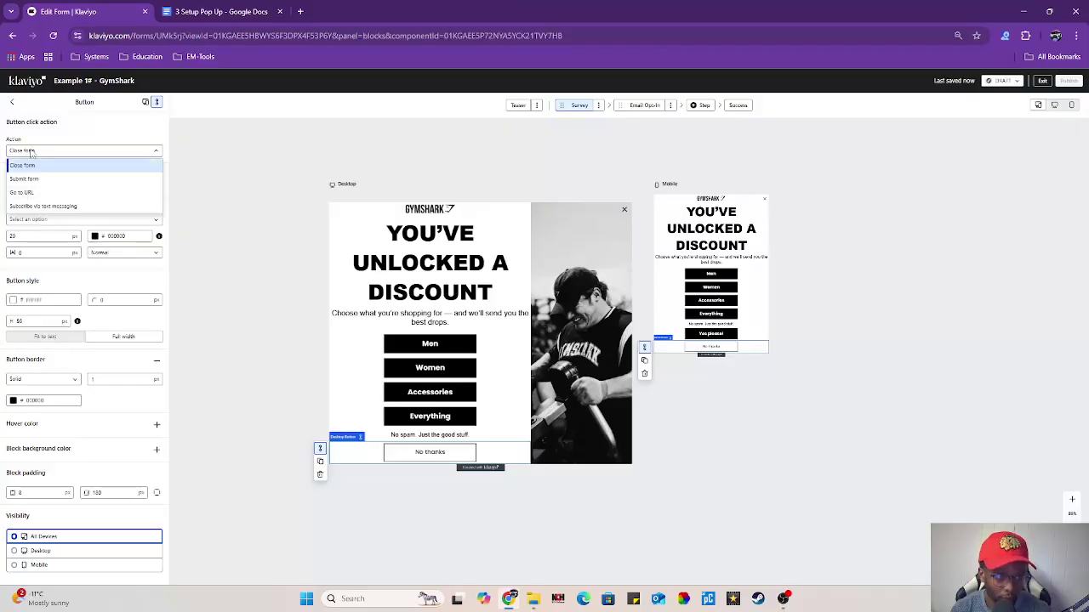
{"action": "left_click", "coordinate": [31, 152]}
{"action": "left_click_drag", "start_coordinate": [43, 202], "coordinate": [3, 203]}
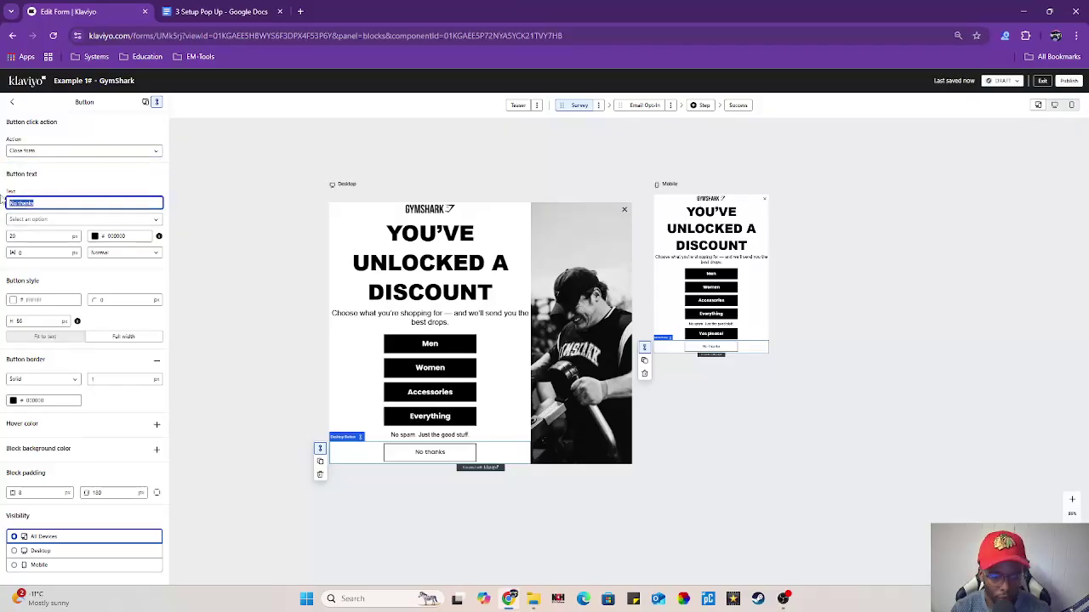
{"action": "type", "text": "No thanks, I'll pay full price"}
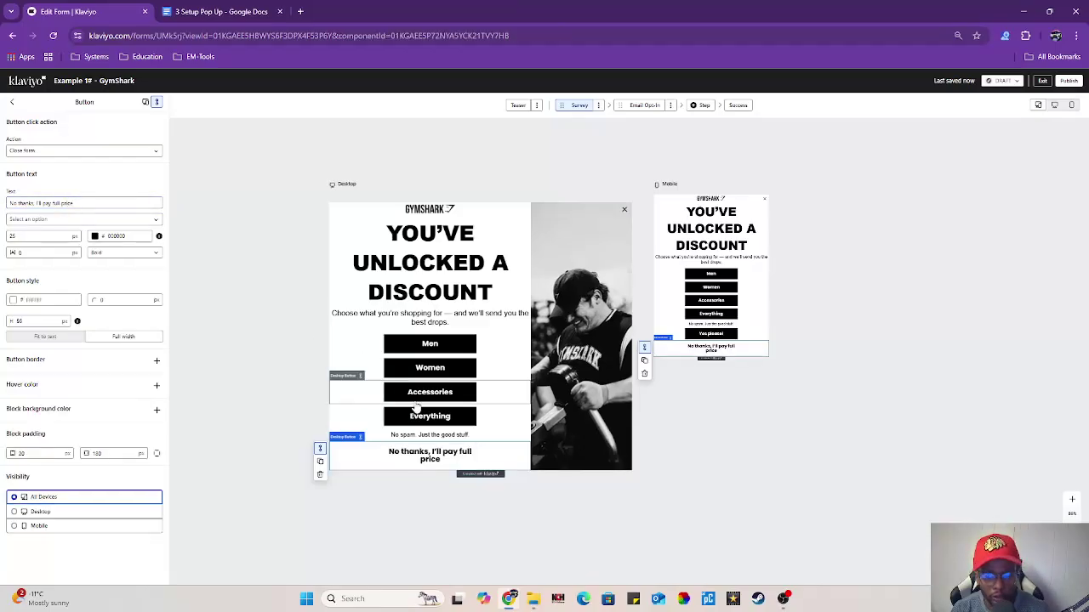
{"action": "scroll", "coordinate": [284, 416], "scroll_direction": "down", "scroll_amount": 1}
{"action": "left_click", "coordinate": [84, 203]}
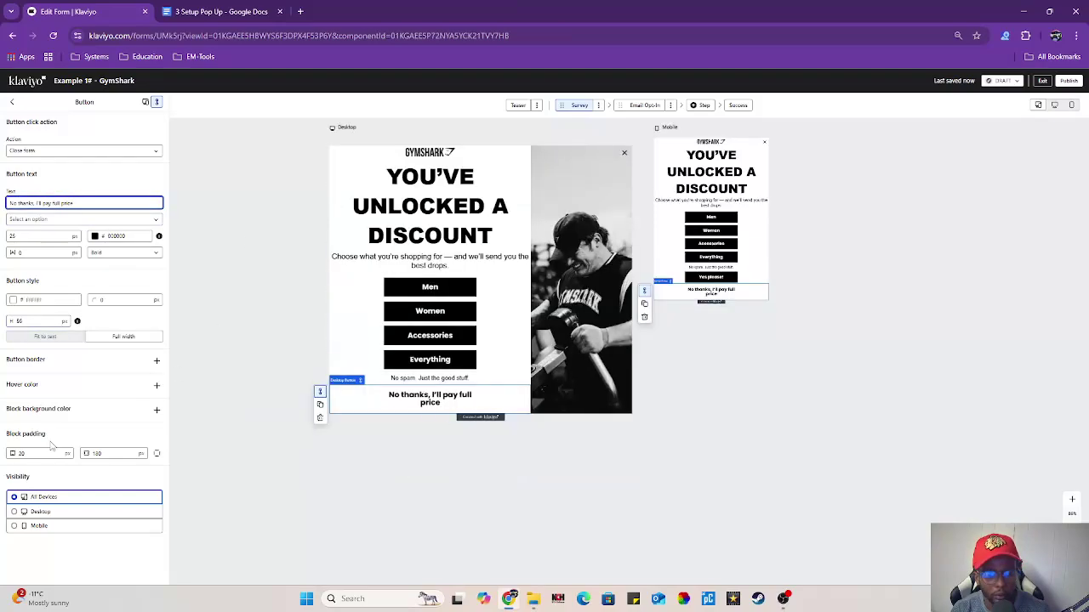
{"action": "left_click", "coordinate": [13, 103]}
Set the vertical block padding of the "No spam. Just the good stuff." text to 15 px.
{"action": "left_click", "coordinate": [429, 378]}
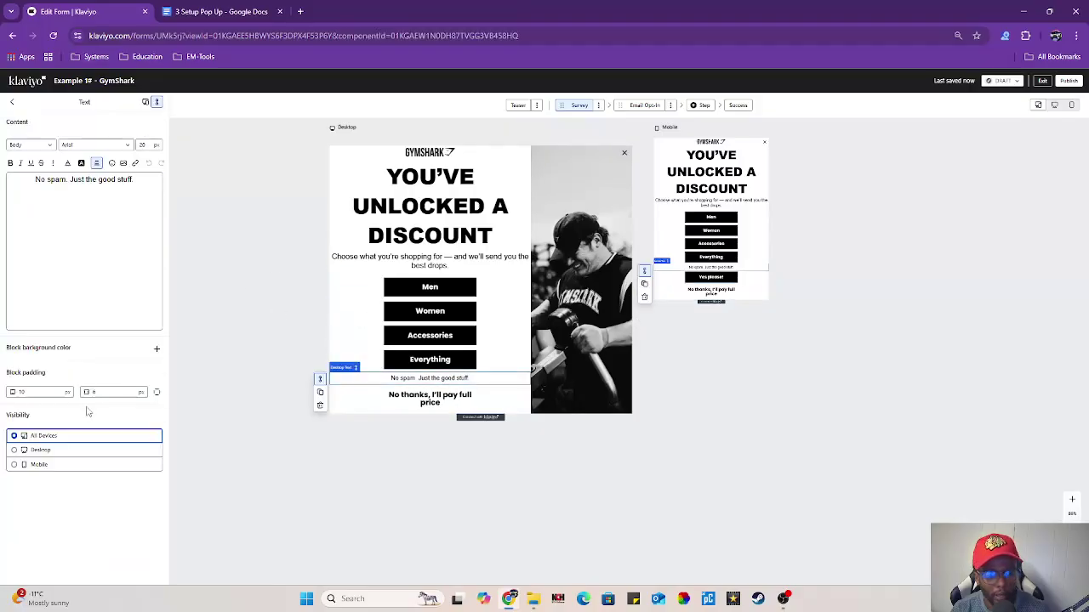
{"action": "double_click", "coordinate": [22, 392]}
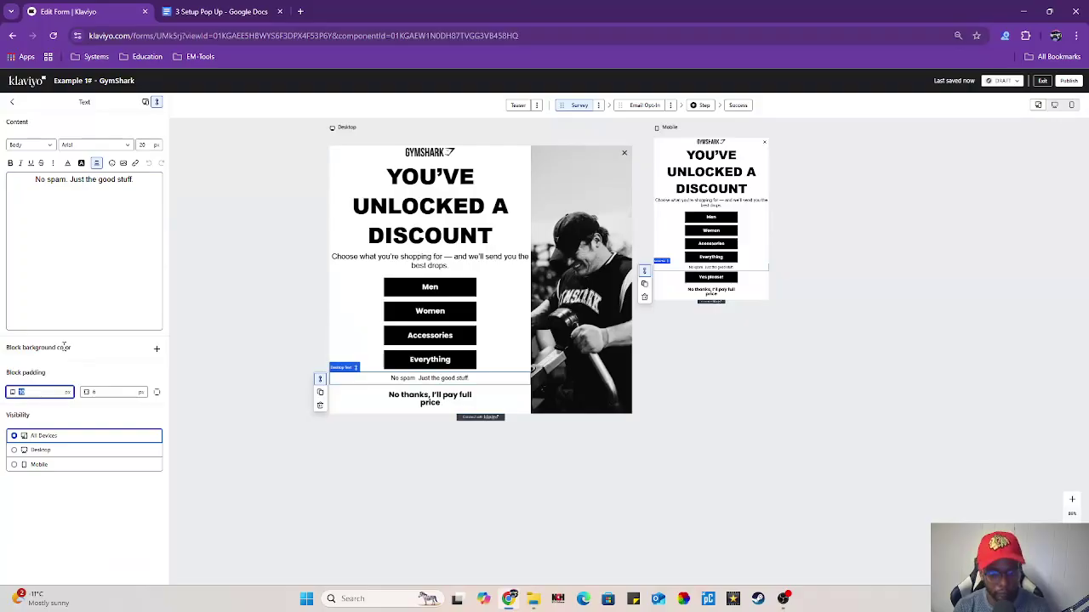
{"action": "type", "text": "20"}
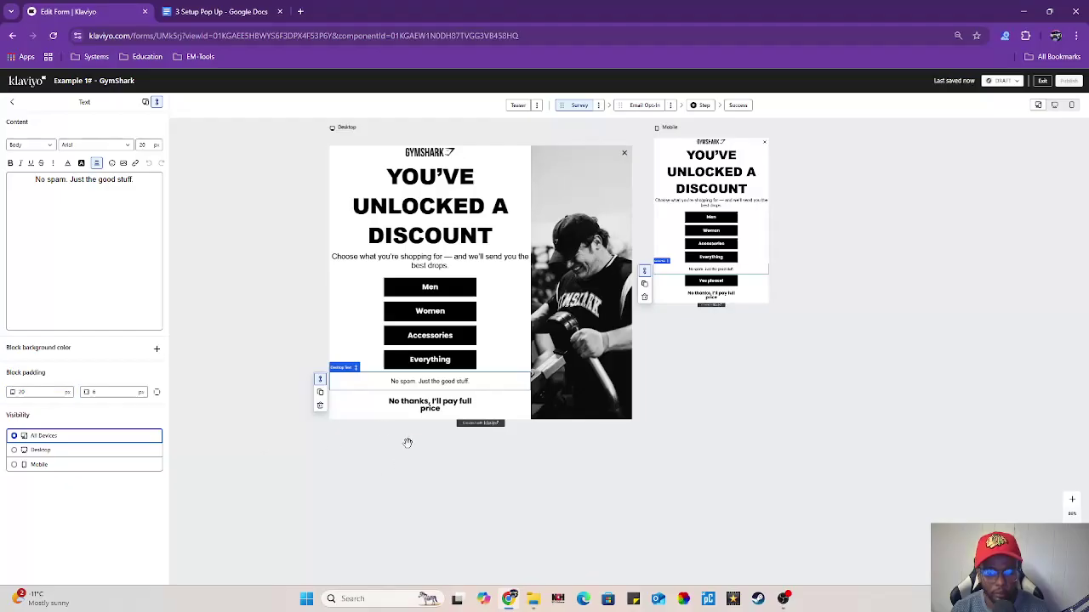
{"action": "double_click", "coordinate": [40, 392]}
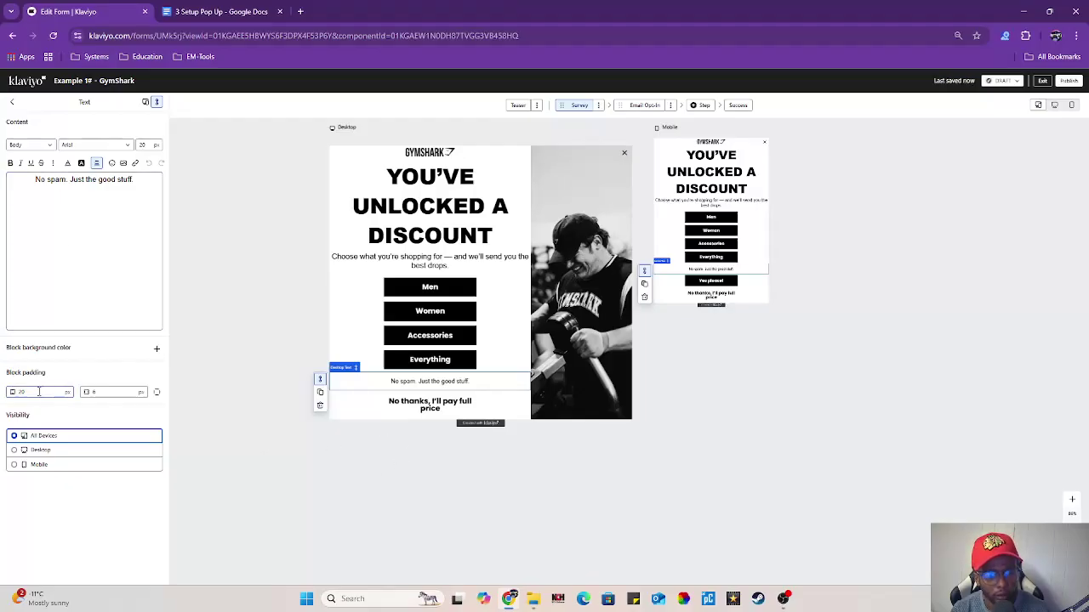
{"action": "type", "text": "15"}
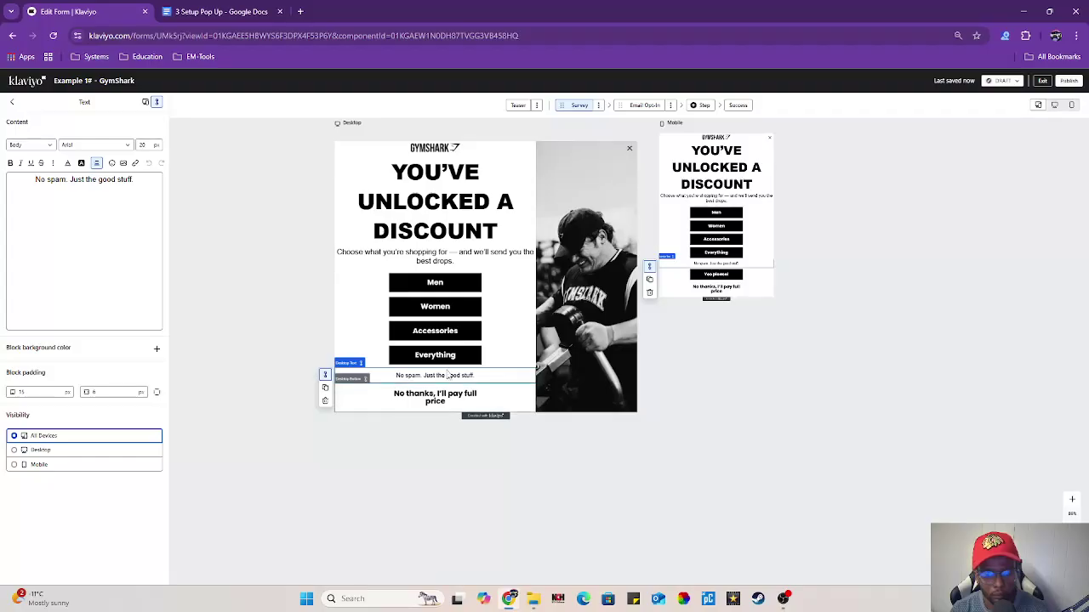
Set the bottom padding of the "Choose what you're shopping for" text block to 30 px.
{"action": "left_click", "coordinate": [467, 255]}
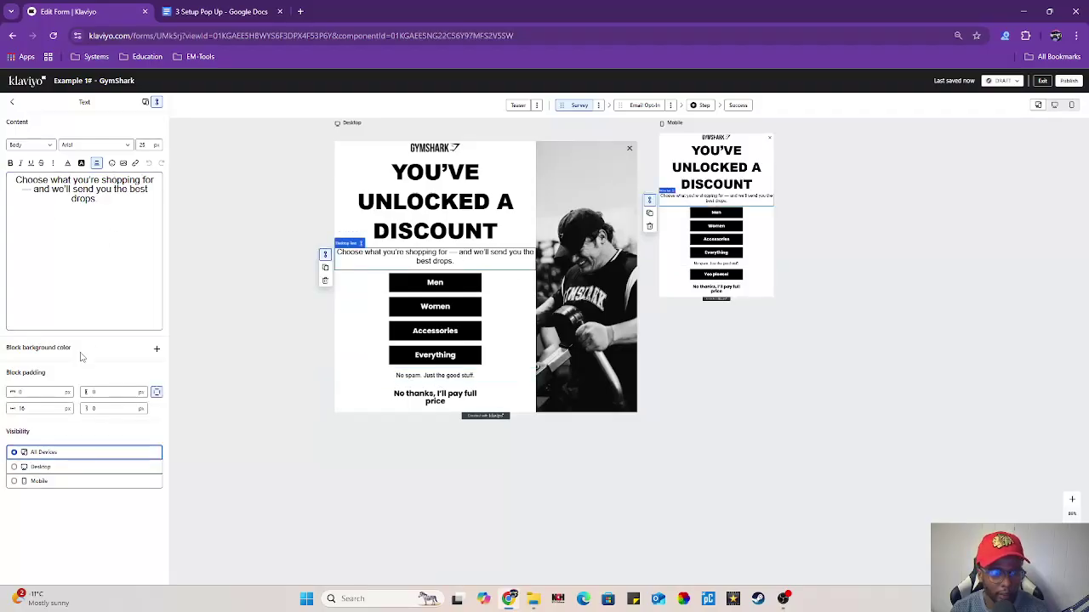
{"action": "left_click", "coordinate": [32, 408]}
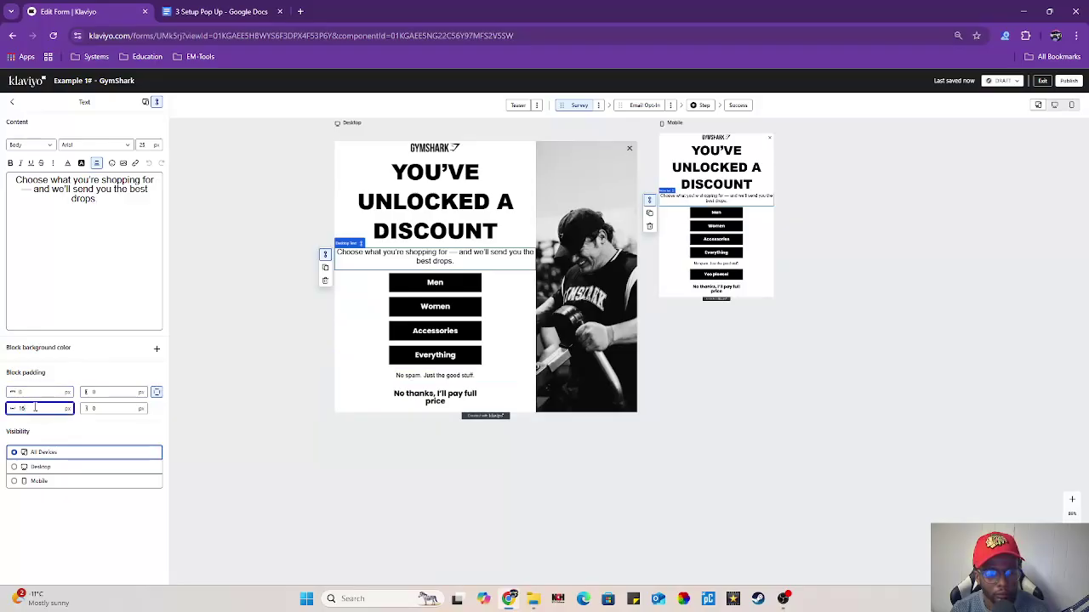
{"action": "key", "text": "BackSpace"}
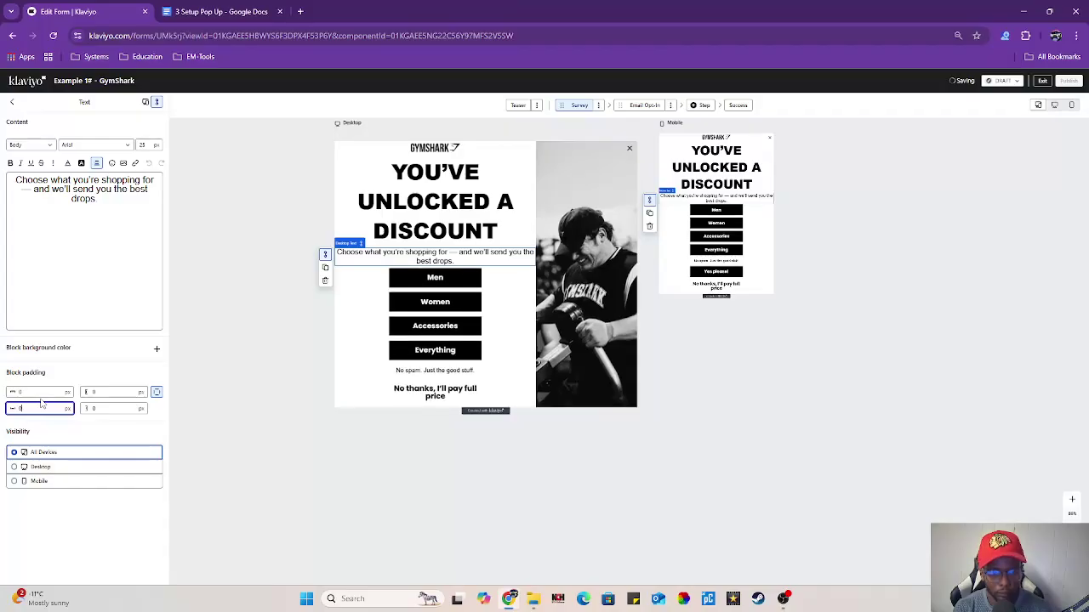
{"action": "key", "text": "BackSpace"}
{"action": "type", "text": "20"}
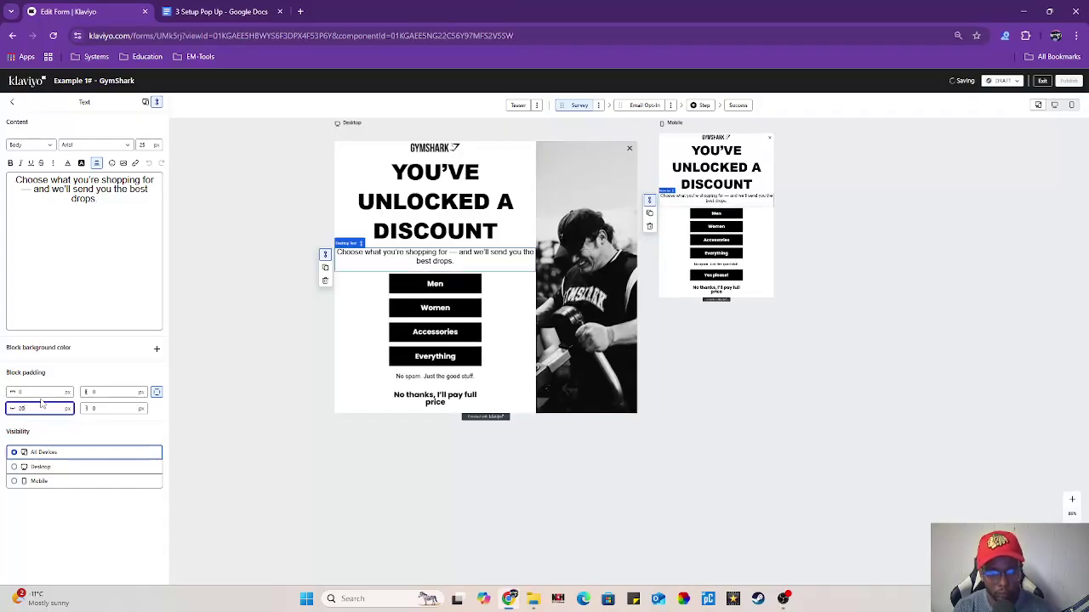
{"action": "key", "text": "BackSpace"}
{"action": "key", "text": "BackSpace"}
{"action": "type", "text": "30"}
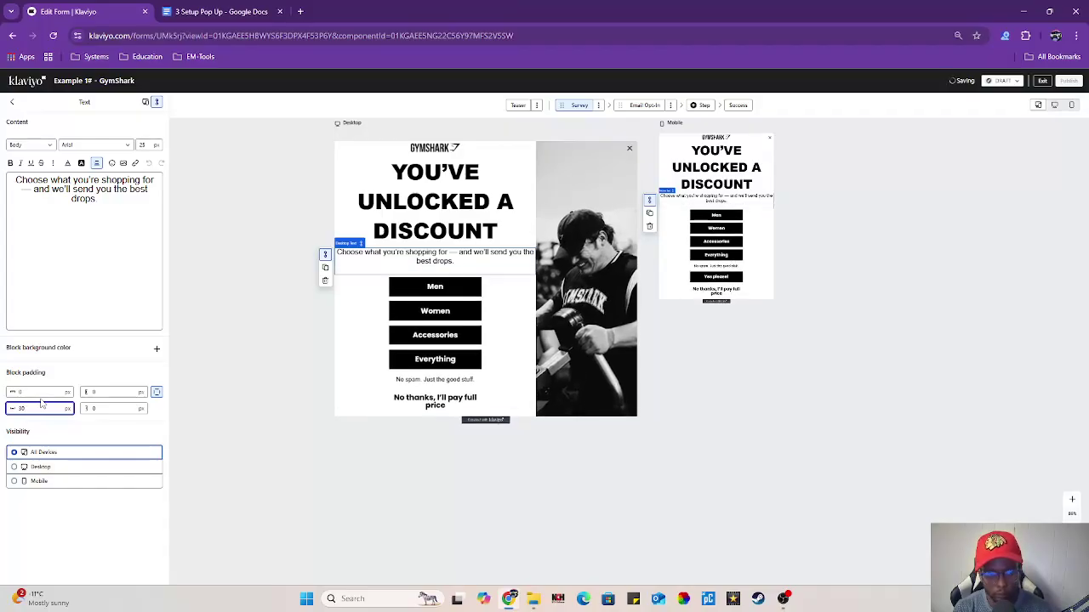
Set the right and top padding of the "Choose what you're shopping for" text block to 20 px each.
{"action": "left_click", "coordinate": [102, 408]}
{"action": "key", "text": "BackSpace"}
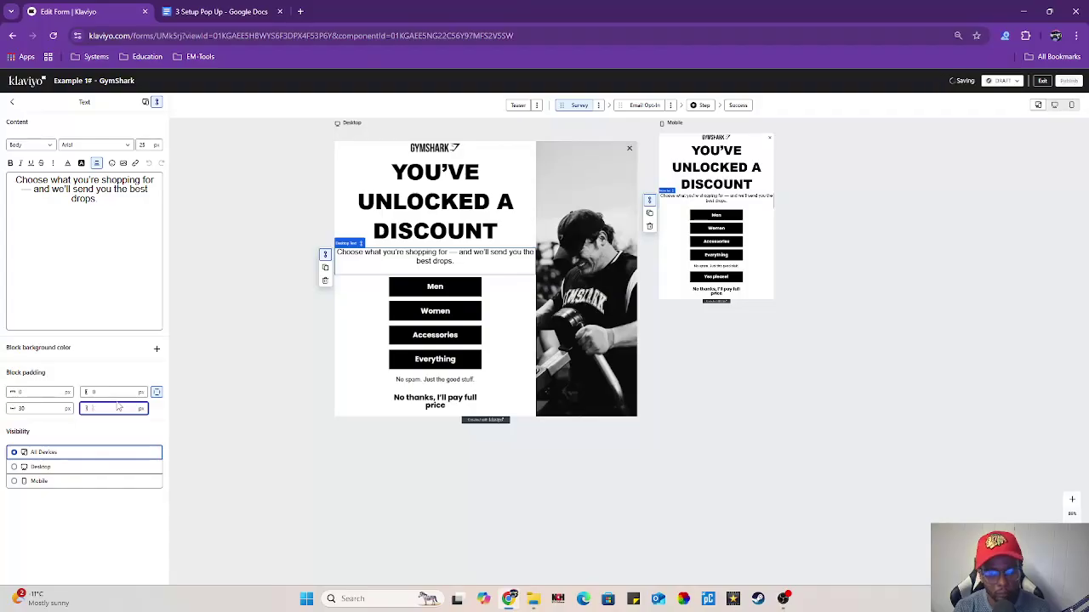
{"action": "type", "text": "30"}
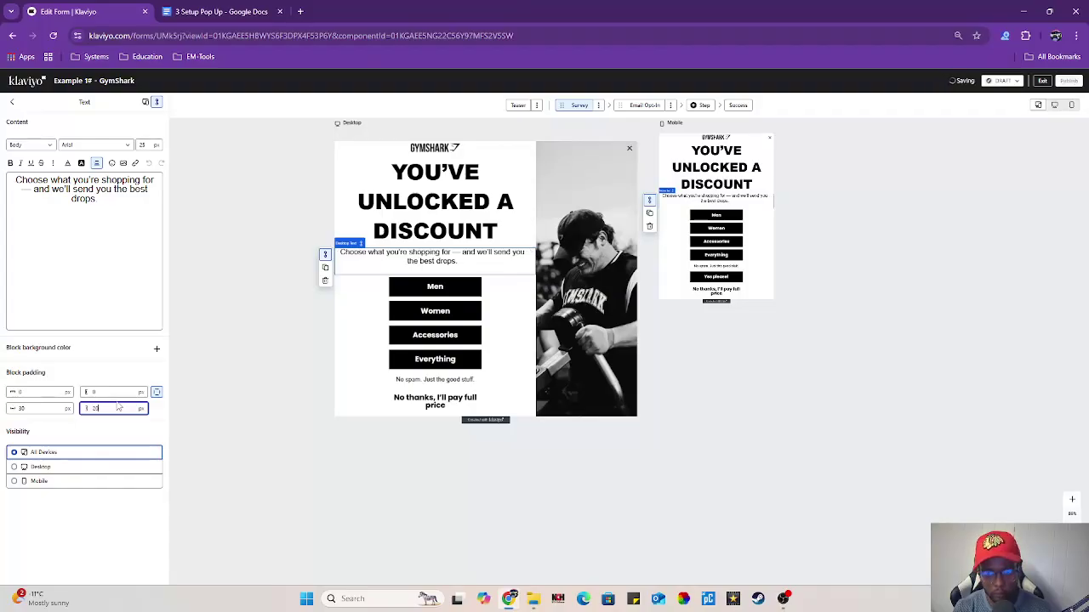
{"action": "left_click", "coordinate": [26, 391]}
{"action": "key", "text": "BackSpace"}
{"action": "type", "text": "4"}
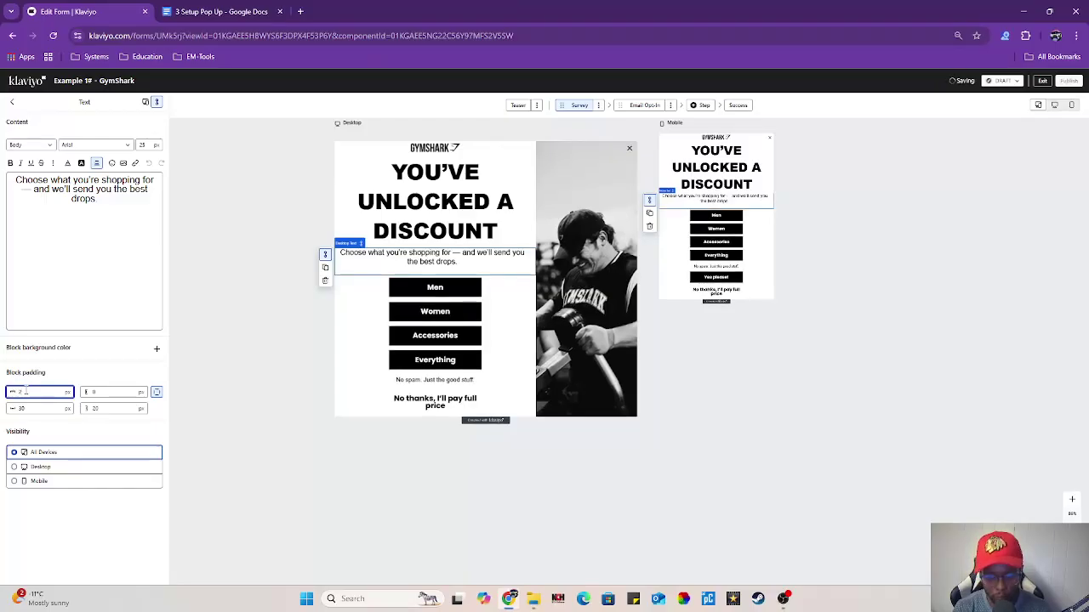
{"action": "type", "text": "0"}
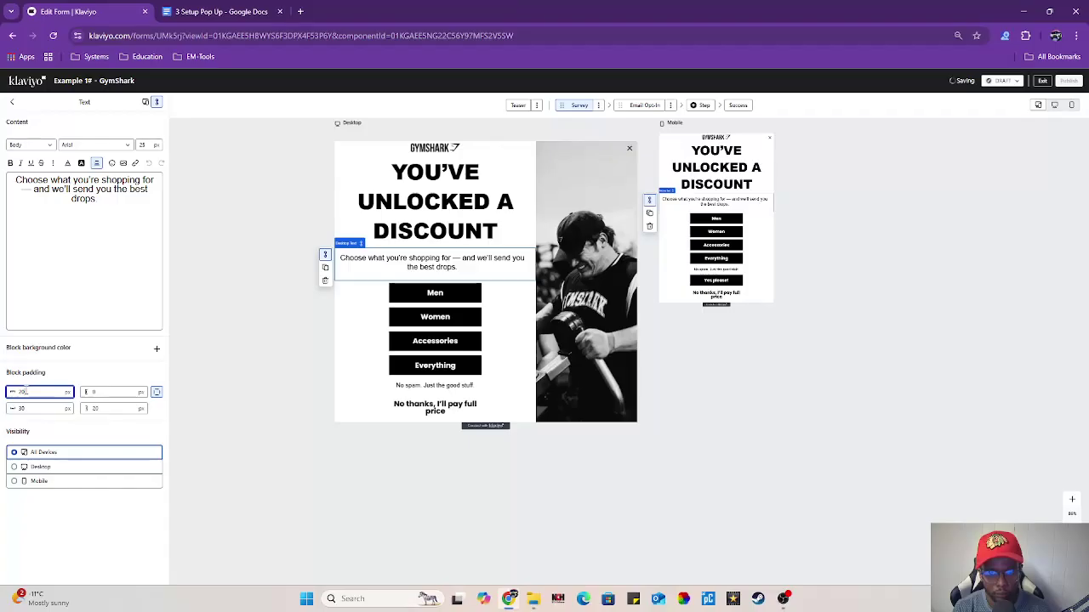
{"action": "left_click", "coordinate": [311, 495]}
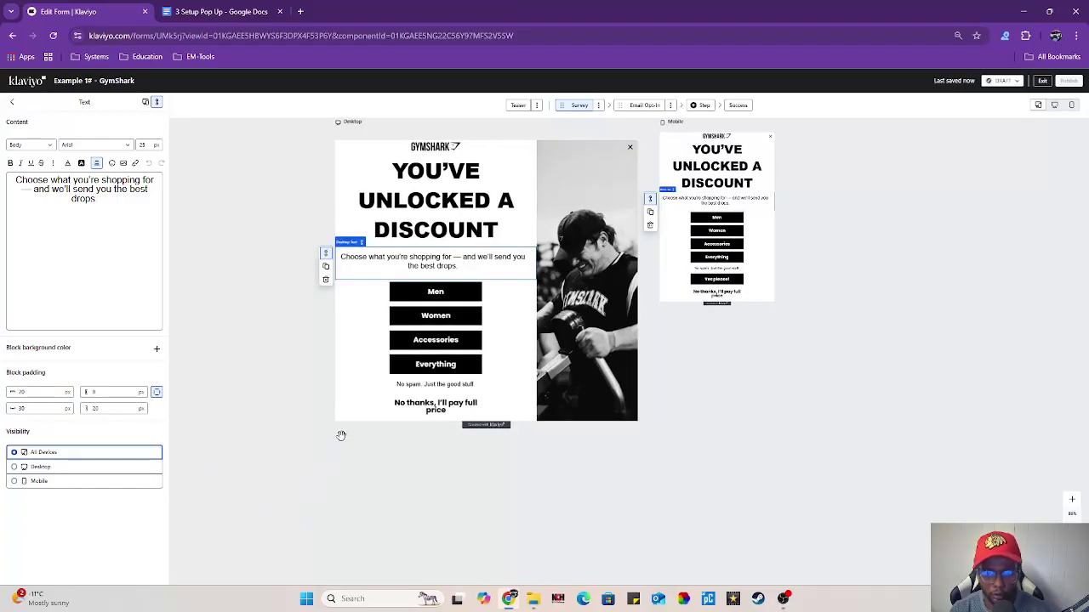
Increase the vertical block padding around the GymShark logo image above the desktop headline.
{"action": "left_click", "coordinate": [426, 198]}
{"action": "left_click", "coordinate": [434, 151]}
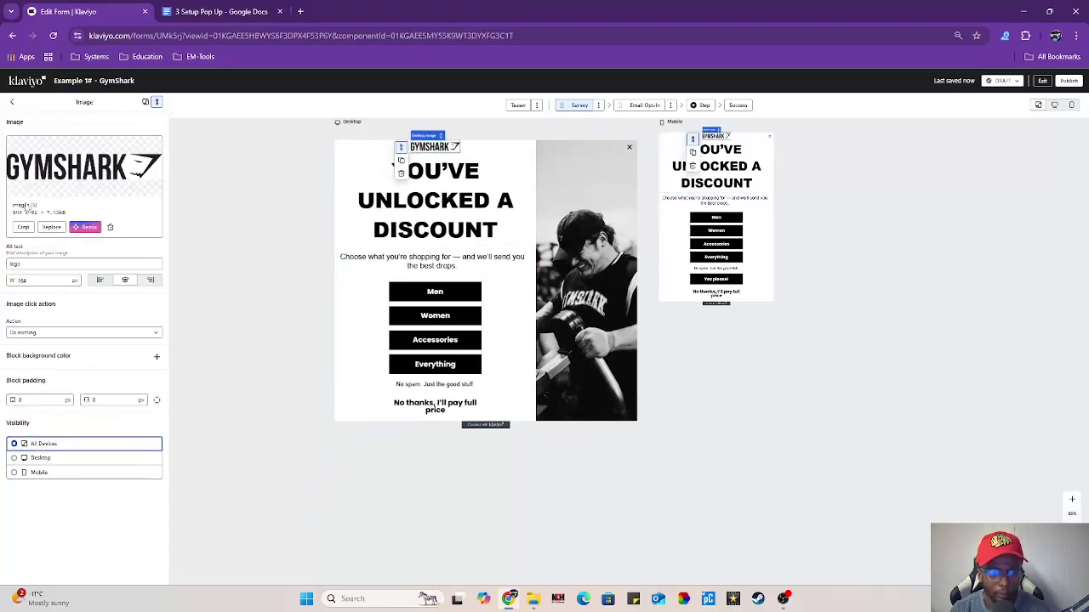
{"action": "left_click", "coordinate": [18, 400]}
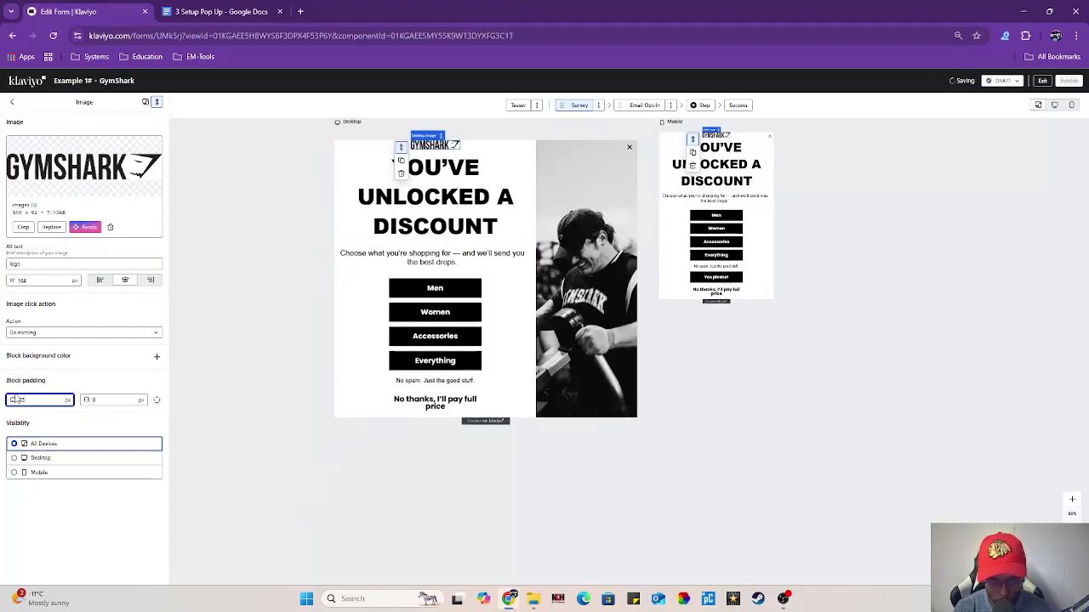
{"action": "type", "text": "0"}
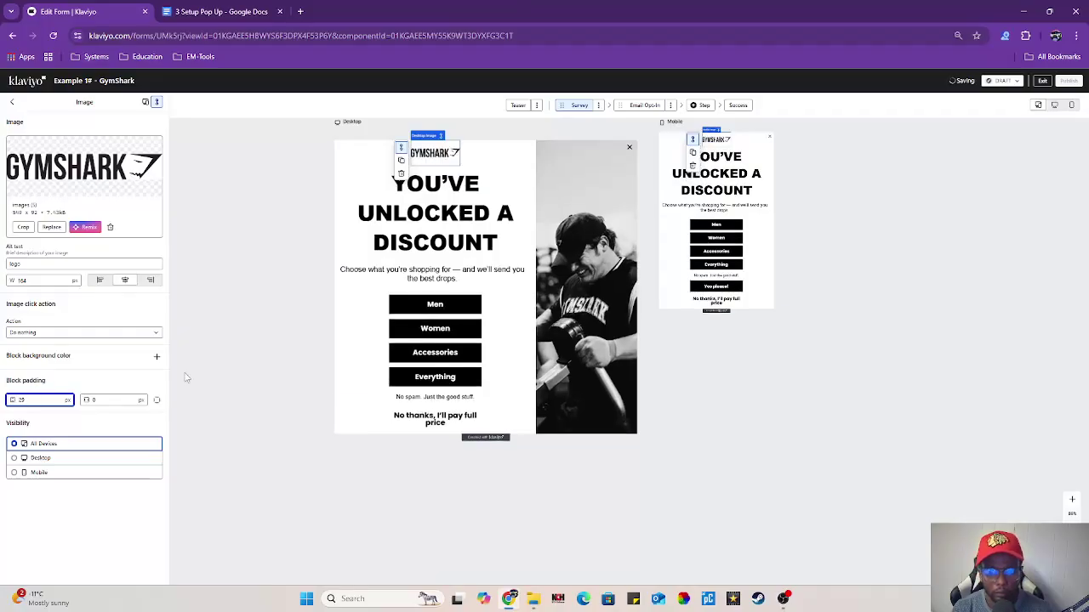
{"action": "left_click", "coordinate": [95, 402]}
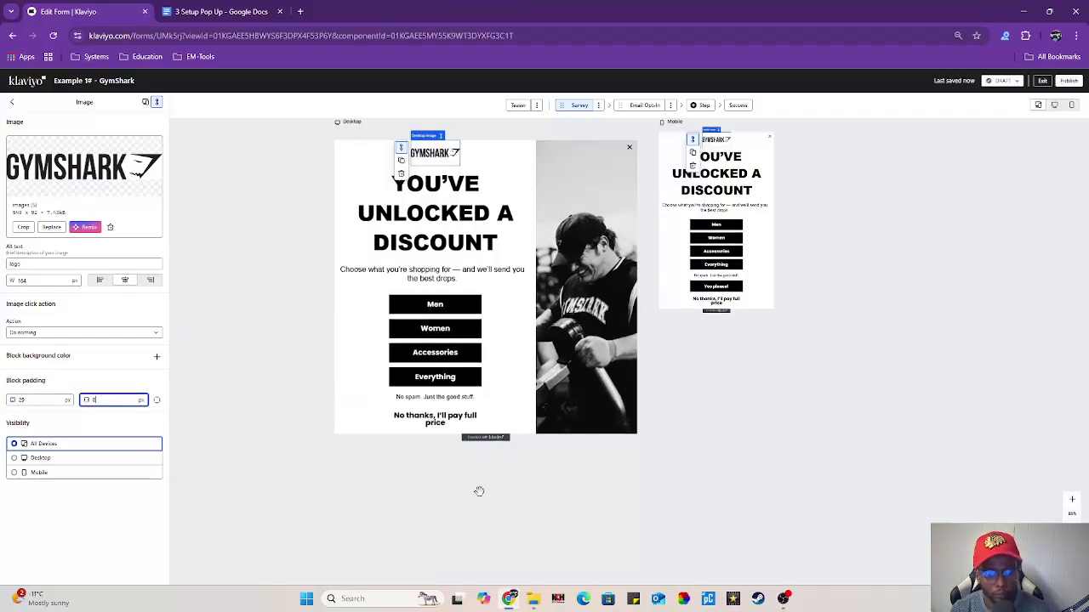
{"action": "left_click", "coordinate": [561, 340]}
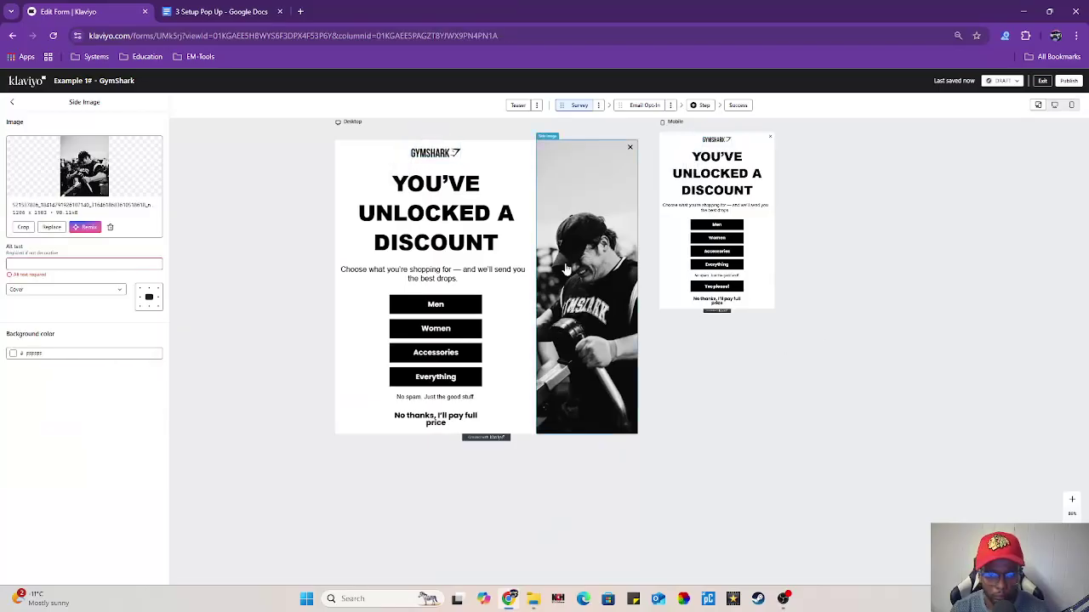
{"action": "left_click", "coordinate": [436, 425]}
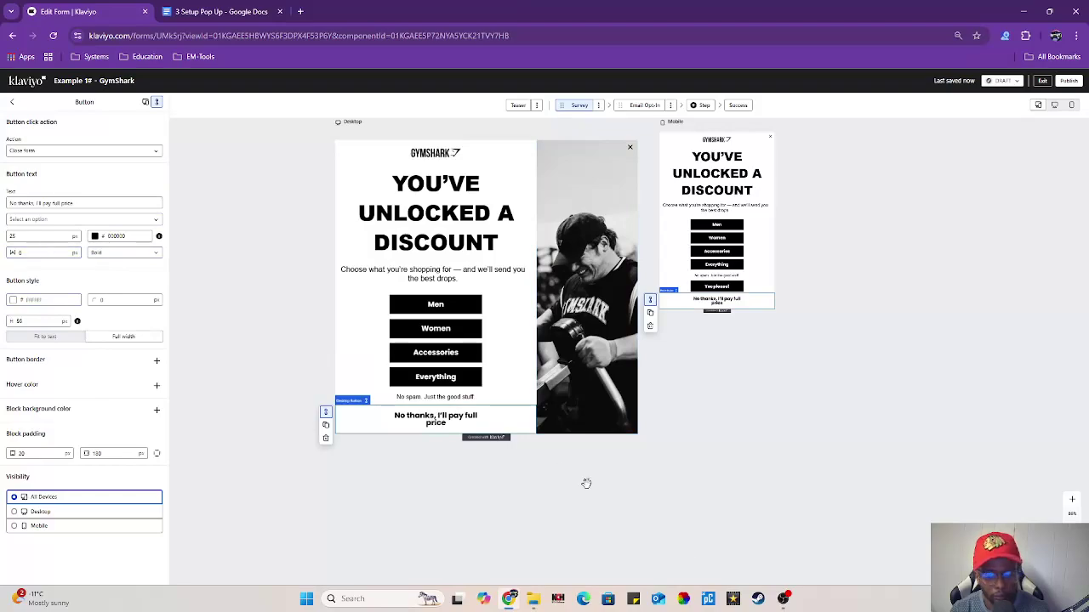
Try the Normal and Extra-light font weights on the "No thanks, I'll pay full price" button text, ending on Bold.
{"action": "left_click", "coordinate": [115, 259]}
{"action": "left_click", "coordinate": [108, 286]}
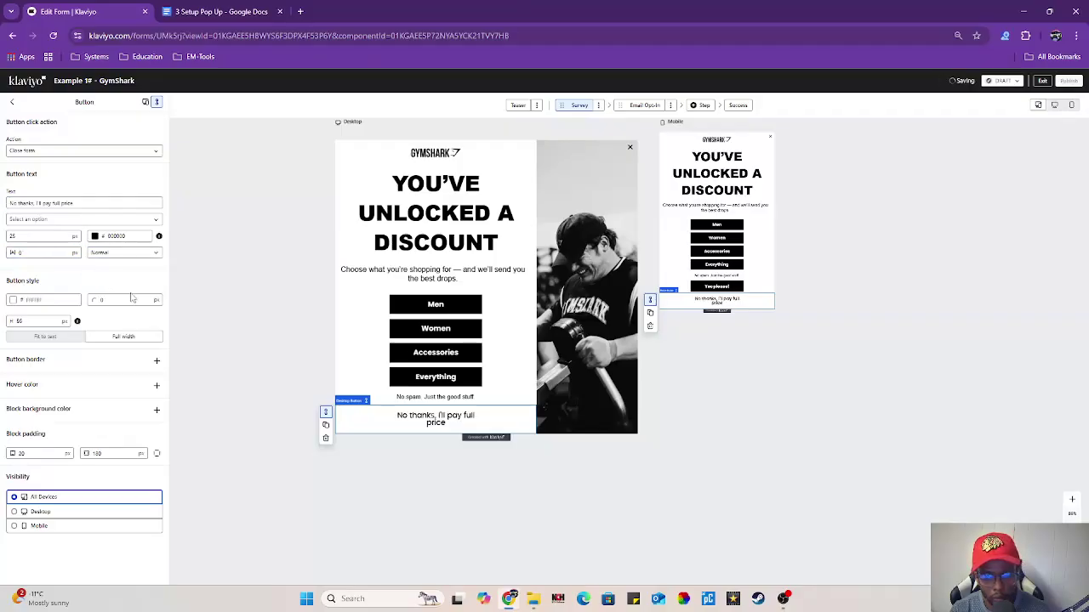
{"action": "left_click", "coordinate": [132, 255]}
{"action": "left_click", "coordinate": [125, 272]}
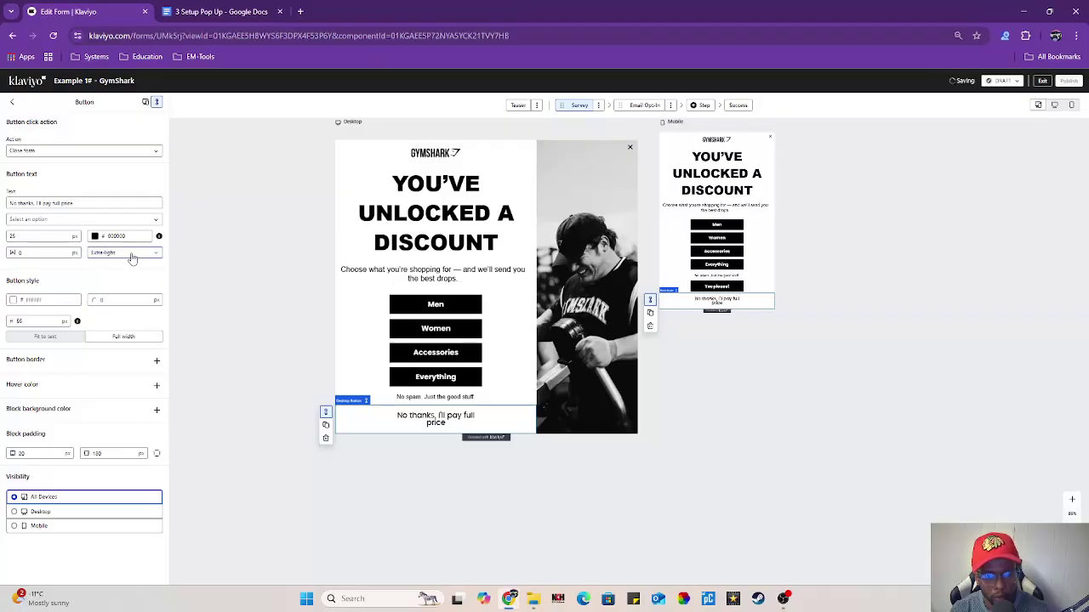
{"action": "left_click", "coordinate": [131, 255]}
{"action": "left_click", "coordinate": [119, 299]}
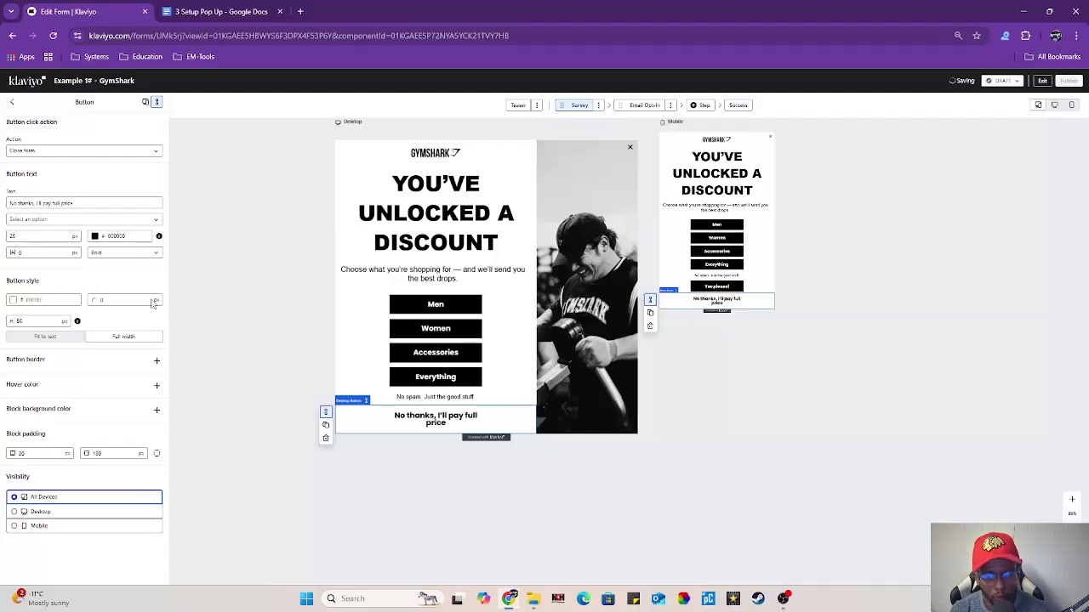
Try the Century Gothic and Courier fonts on the "No spam. Just the good stuff." text.
{"action": "left_click", "coordinate": [404, 400]}
{"action": "left_click", "coordinate": [106, 227]}
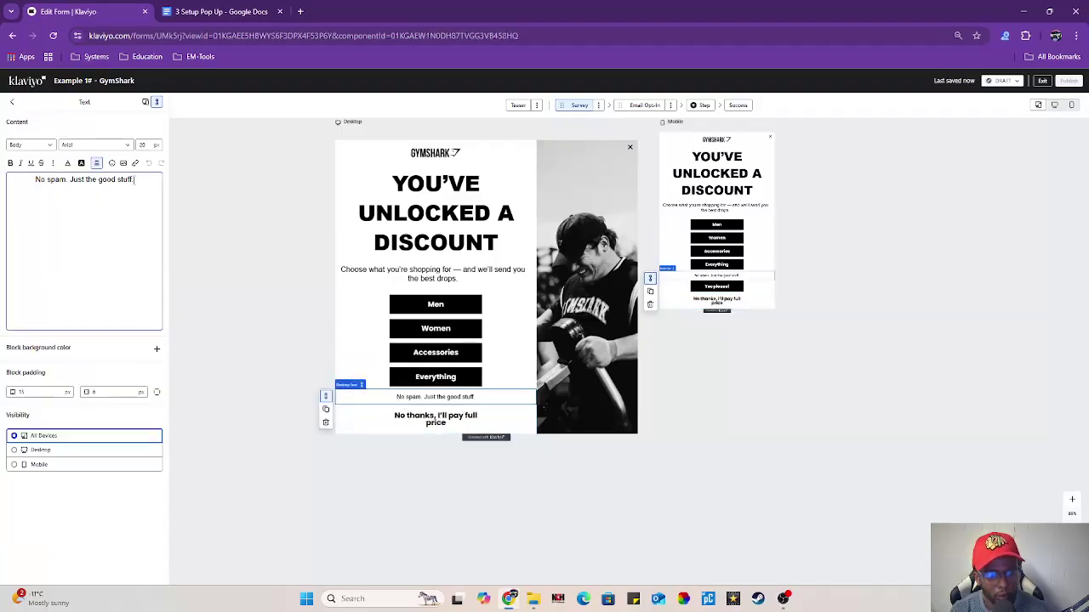
{"action": "left_click_drag", "start_coordinate": [136, 180], "coordinate": [27, 180]}
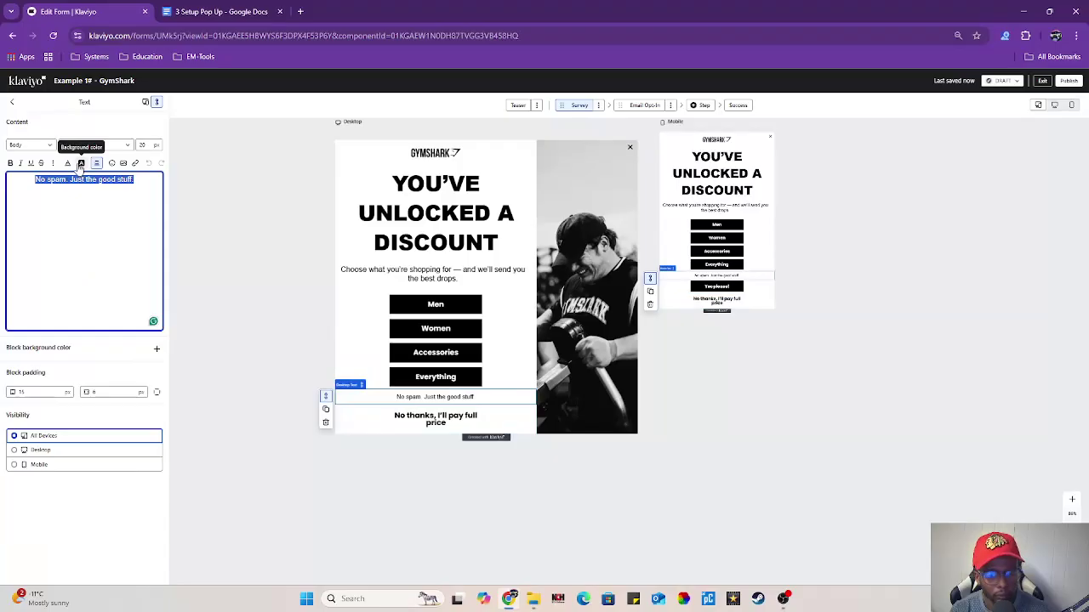
{"action": "left_click", "coordinate": [128, 146]}
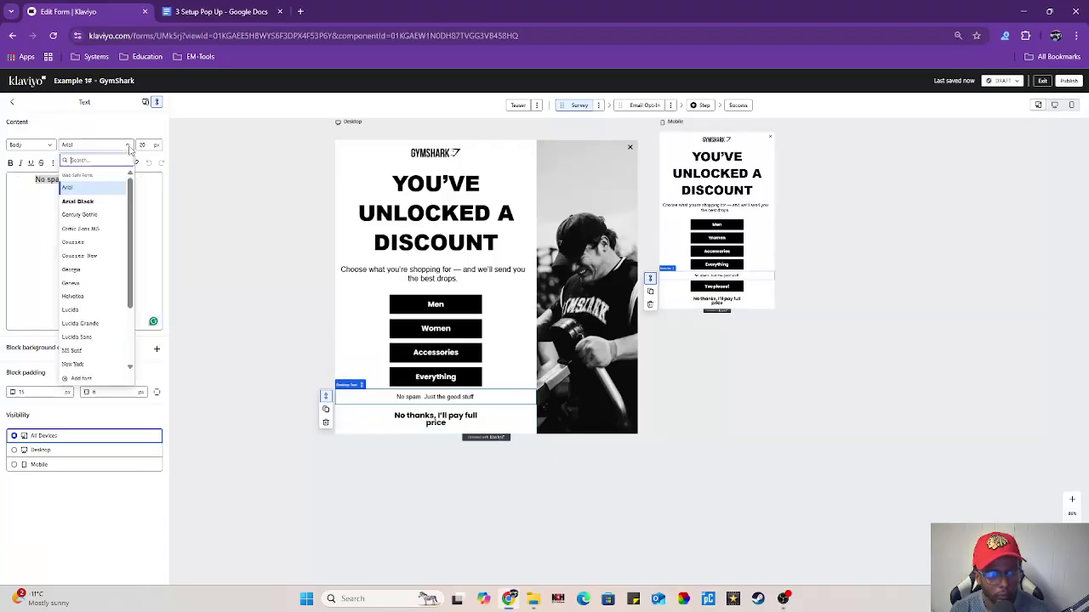
{"action": "left_click", "coordinate": [89, 214]}
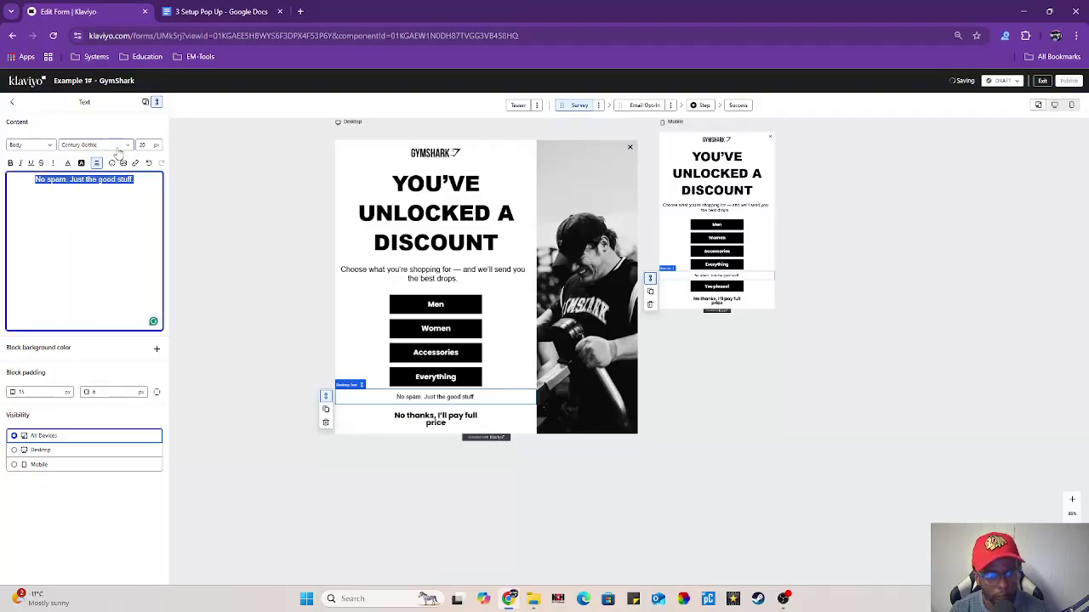
{"action": "left_click", "coordinate": [126, 146]}
{"action": "left_click", "coordinate": [92, 243]}
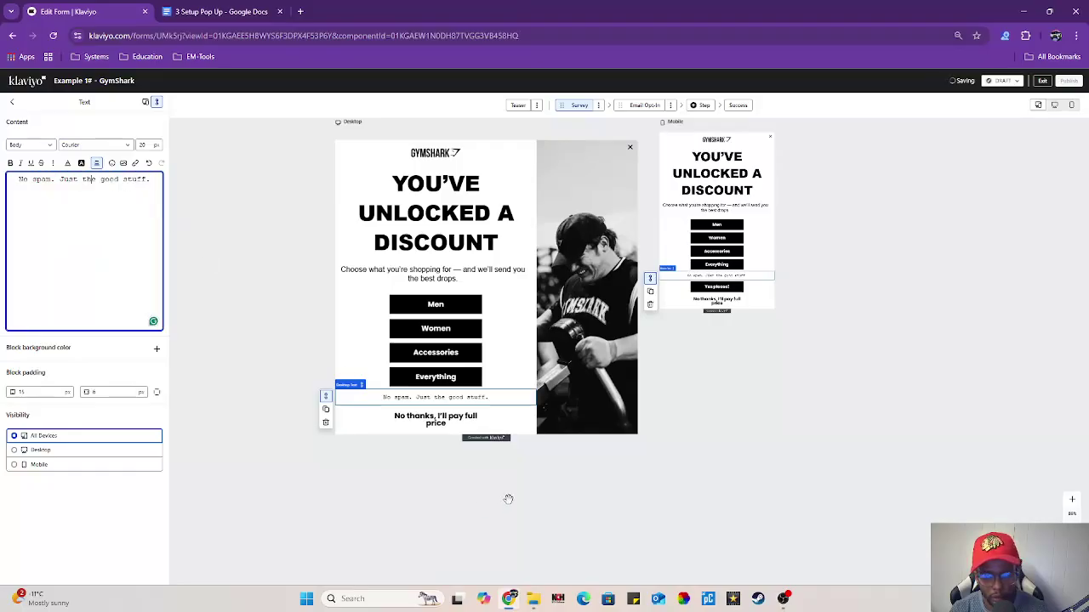
{"action": "left_click", "coordinate": [751, 394]}
{"action": "left_click", "coordinate": [588, 311]}
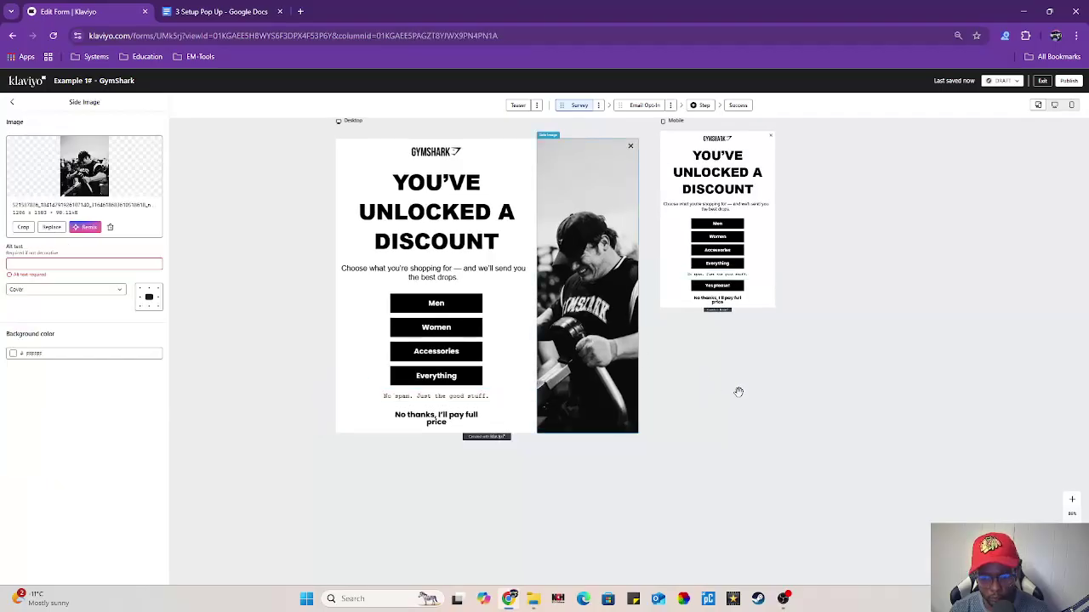
Set the vertical block padding of the "No spam. Just the good stuff." text to 10 px.
{"action": "left_click", "coordinate": [446, 421]}
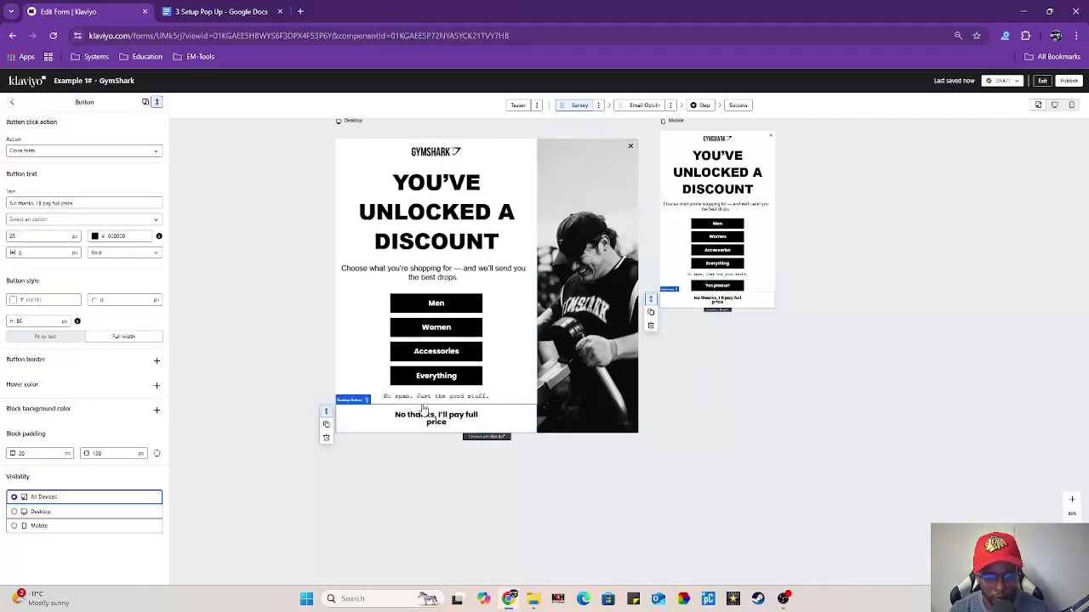
{"action": "left_click", "coordinate": [429, 397]}
{"action": "left_click", "coordinate": [30, 391]}
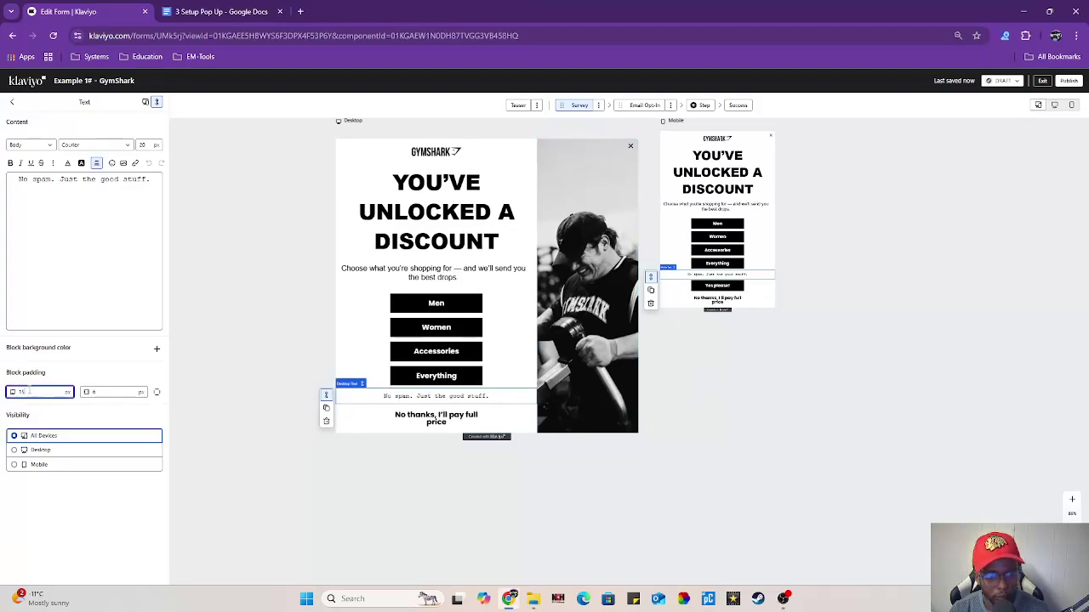
{"action": "key", "text": "BackSpace"}
{"action": "type", "text": "0"}
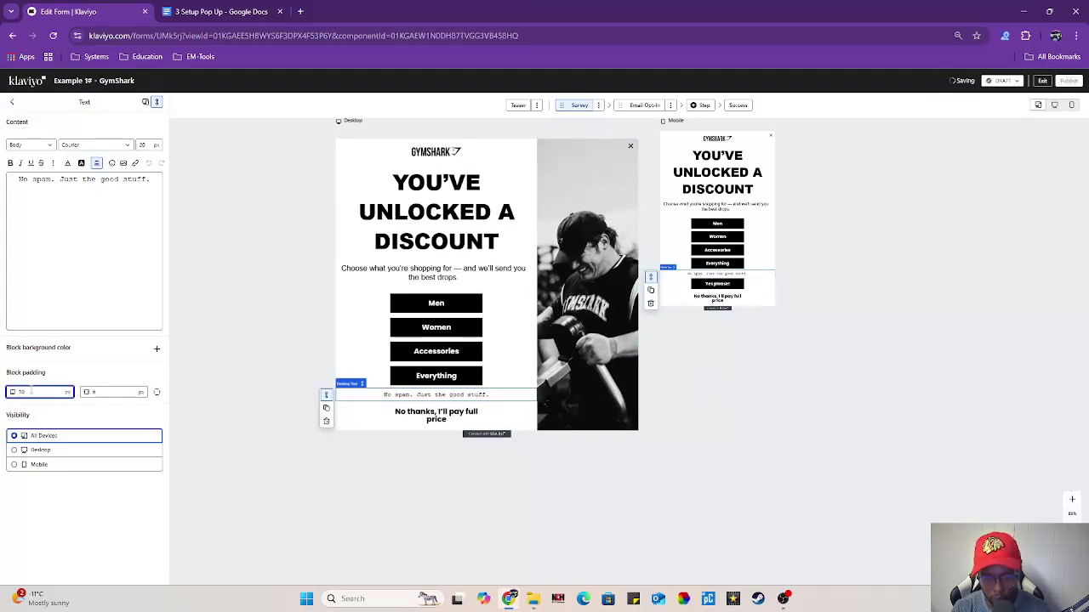
Set the font of the whole "No spam. Just the good stuff." line to Arial.
{"action": "left_click", "coordinate": [129, 145]}
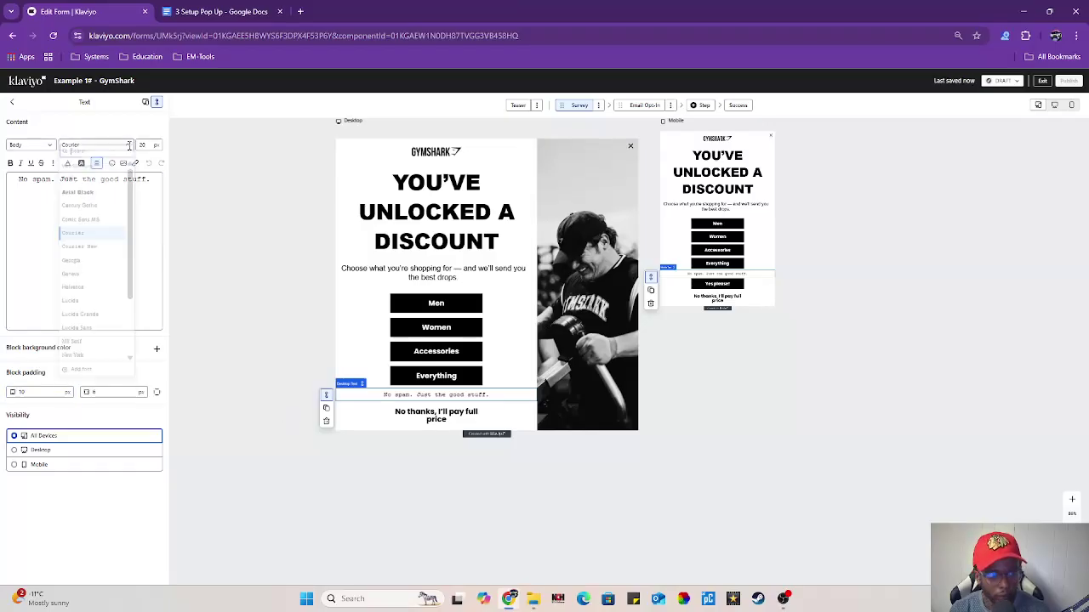
{"action": "left_click", "coordinate": [85, 321]}
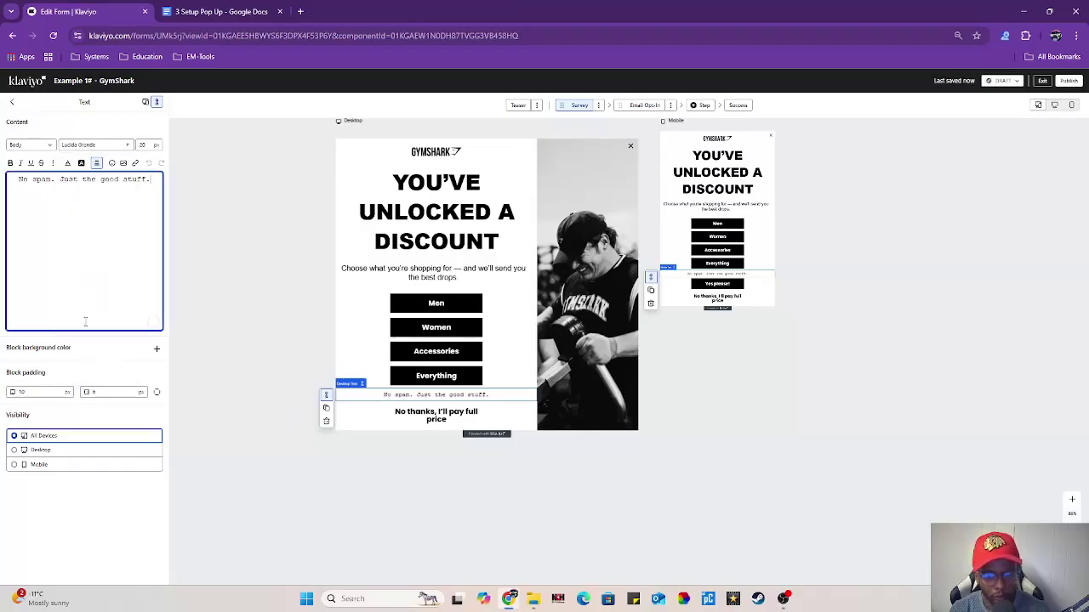
{"action": "left_click", "coordinate": [136, 184]}
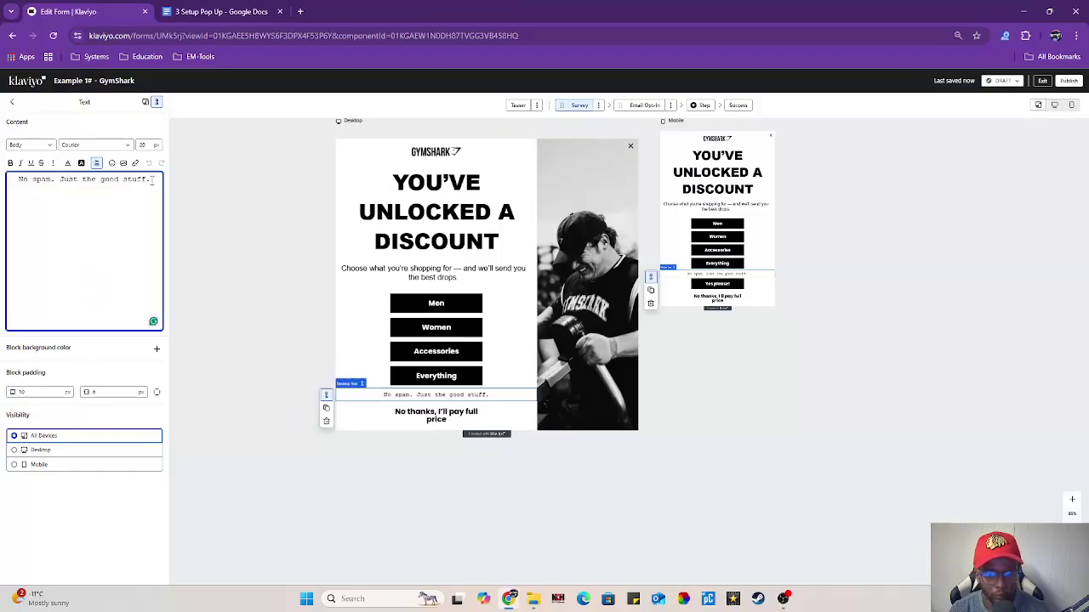
{"action": "left_click_drag", "start_coordinate": [152, 180], "coordinate": [10, 180]}
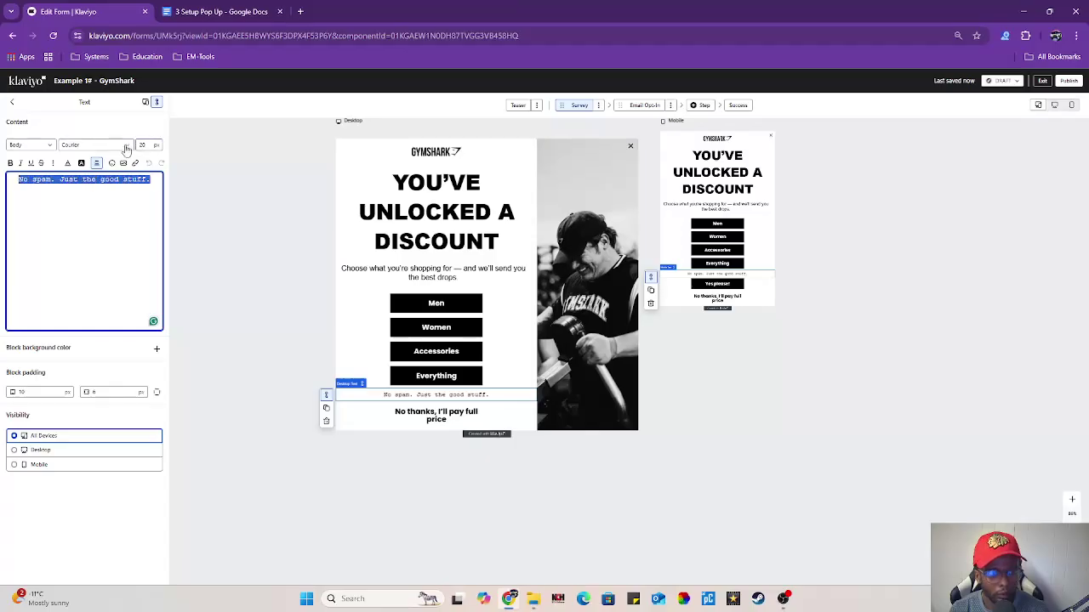
{"action": "left_click", "coordinate": [94, 145]}
{"action": "left_click", "coordinate": [83, 188]}
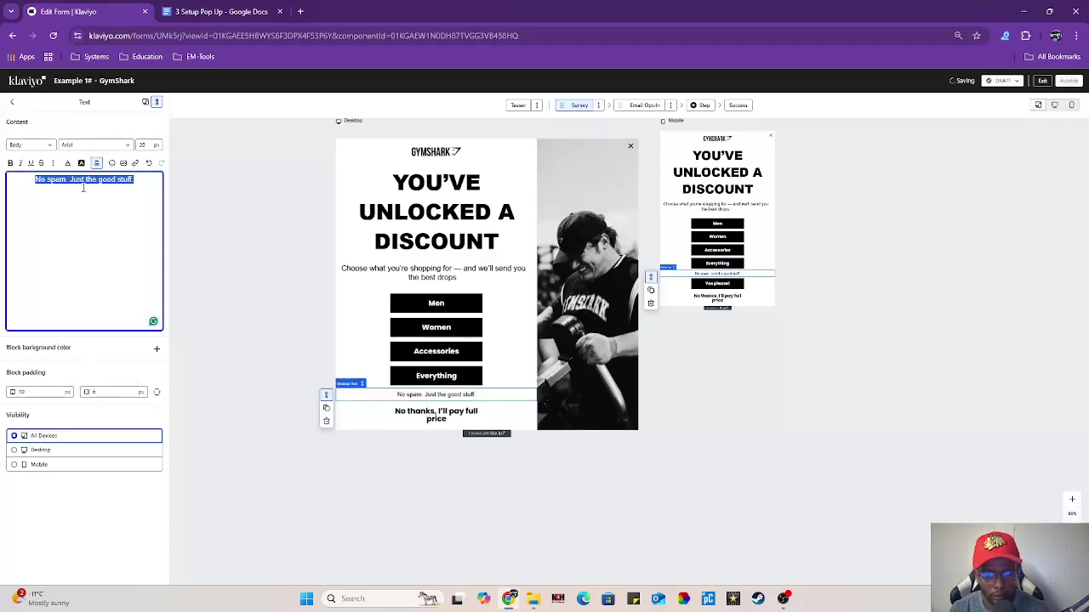
In the form's targeting and behavior settings, set the time delay to 15 seconds and limit display to desktop only.
{"action": "left_click", "coordinate": [467, 418]}
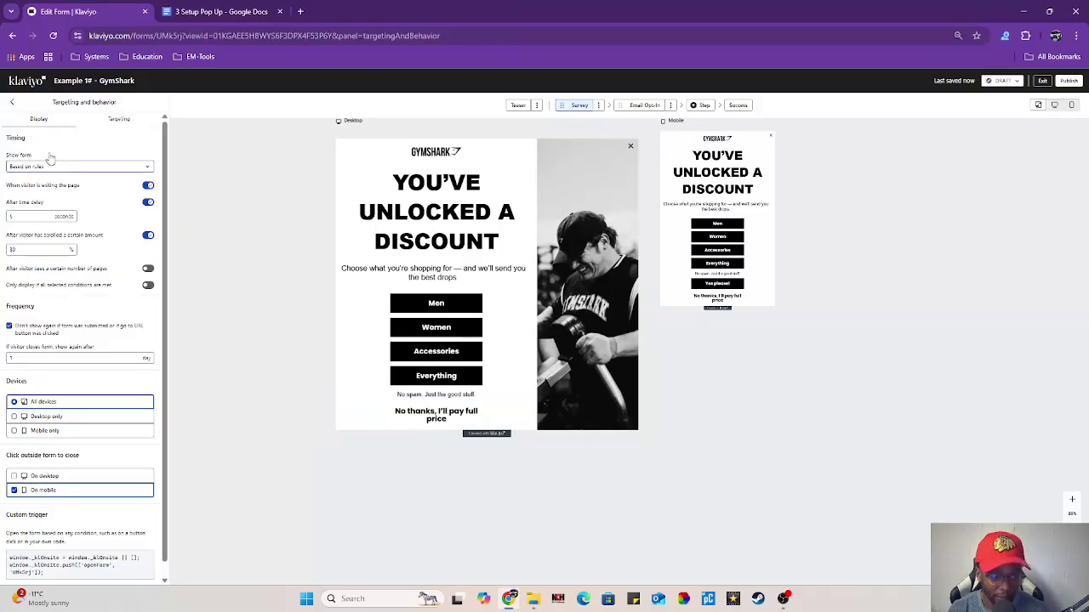
{"action": "left_click", "coordinate": [34, 216]}
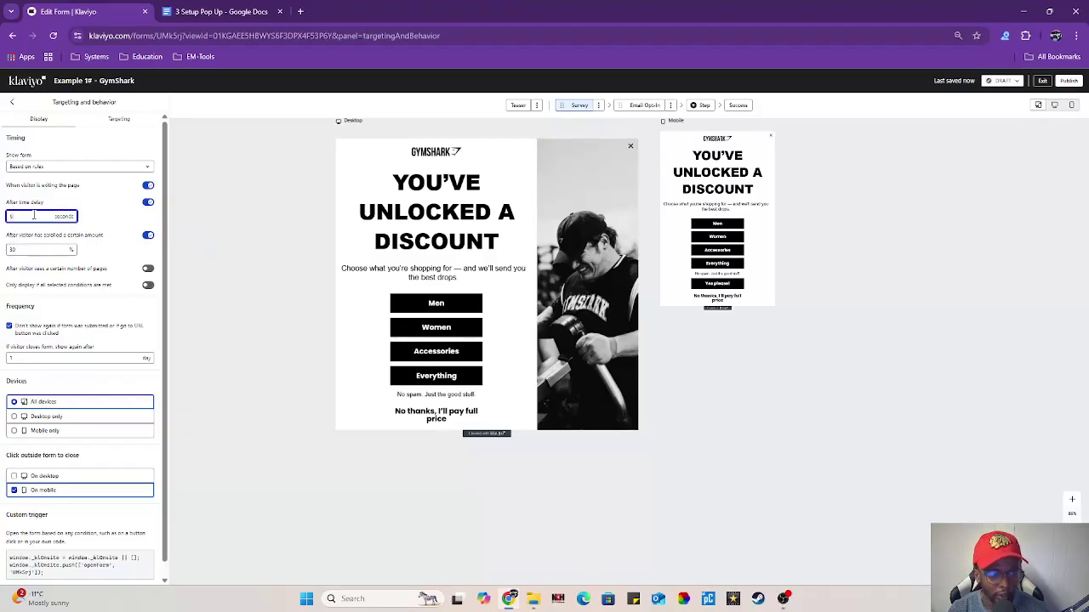
{"action": "key", "text": "BackSpace"}
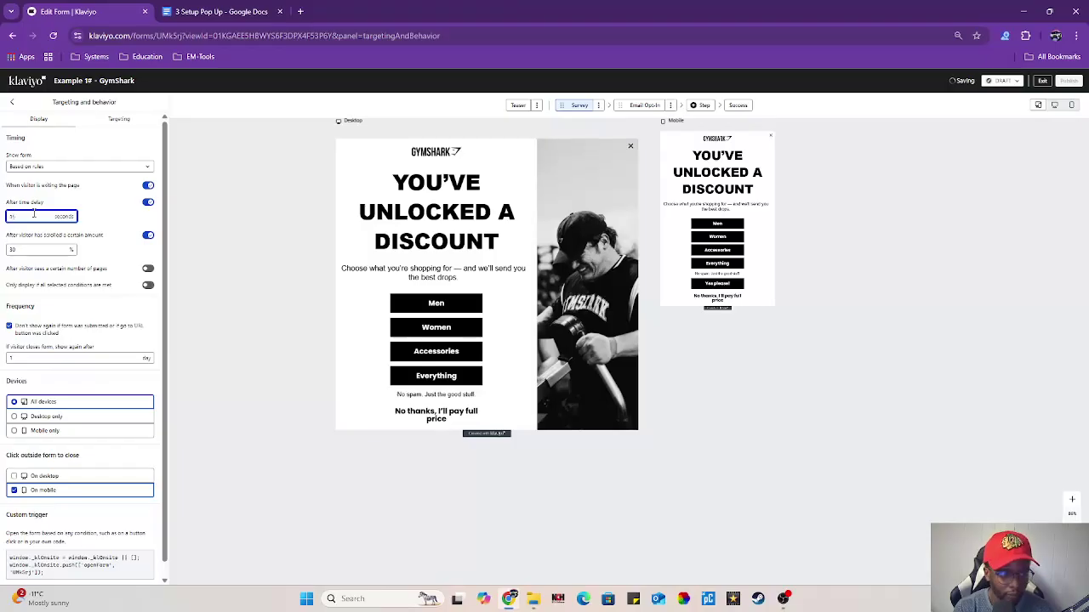
{"action": "left_click", "coordinate": [39, 248]}
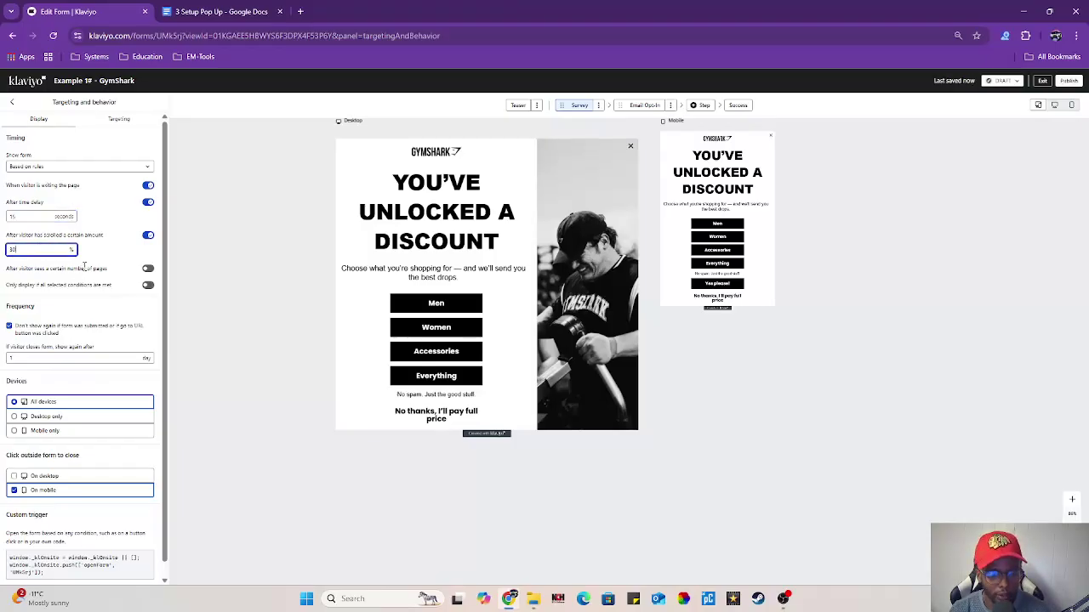
{"action": "scroll", "coordinate": [126, 289], "scroll_direction": "down", "scroll_amount": 1}
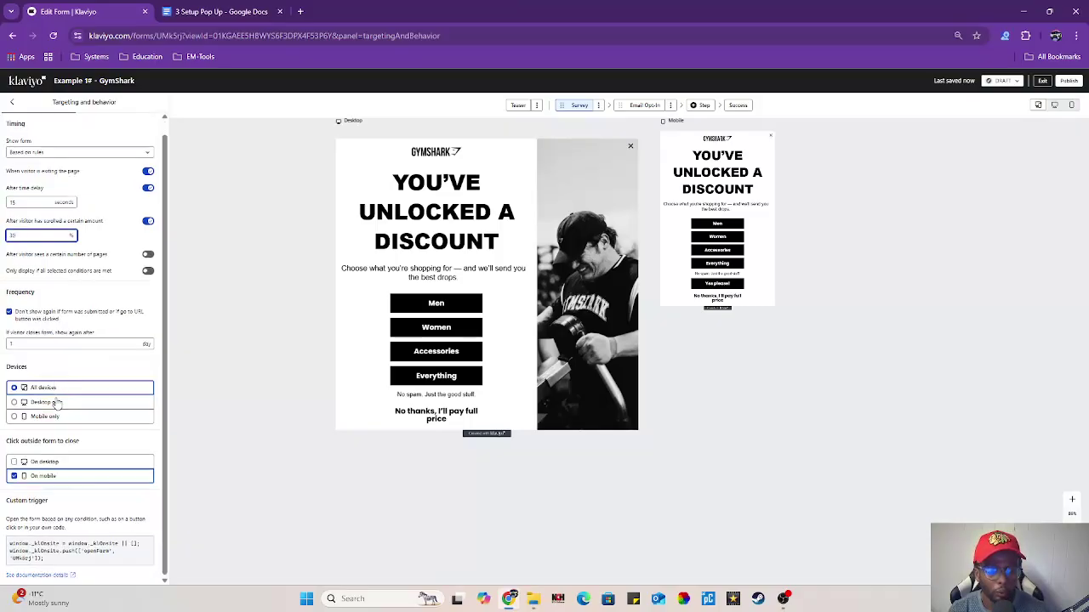
{"action": "left_click", "coordinate": [57, 404]}
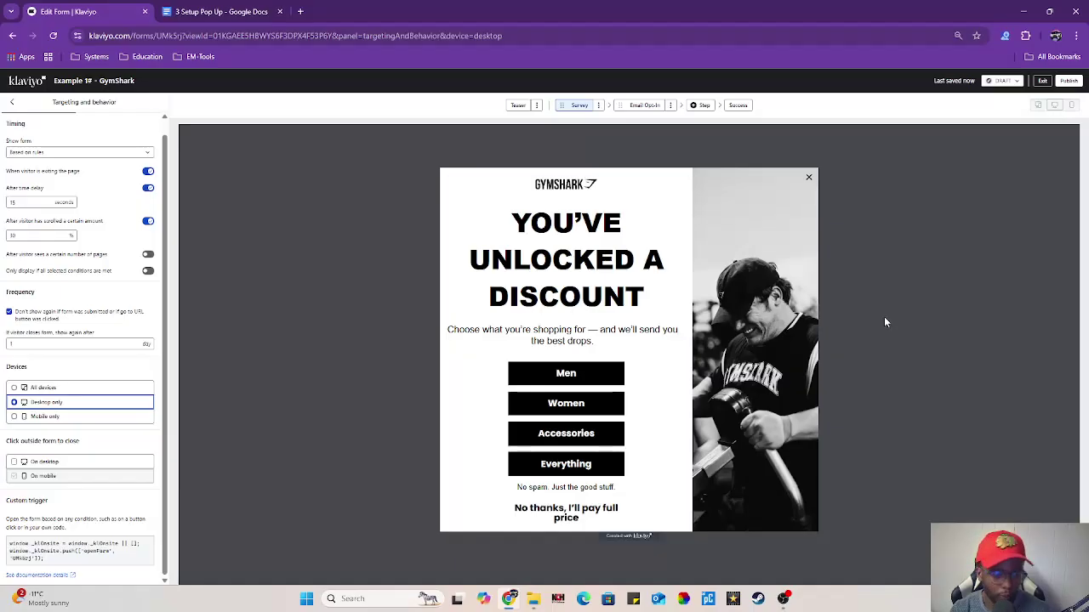
Replace the placeholder logo in the Email Opt-In step with the GymShark logo "images (5)" from the image library.
{"action": "left_click", "coordinate": [643, 104]}
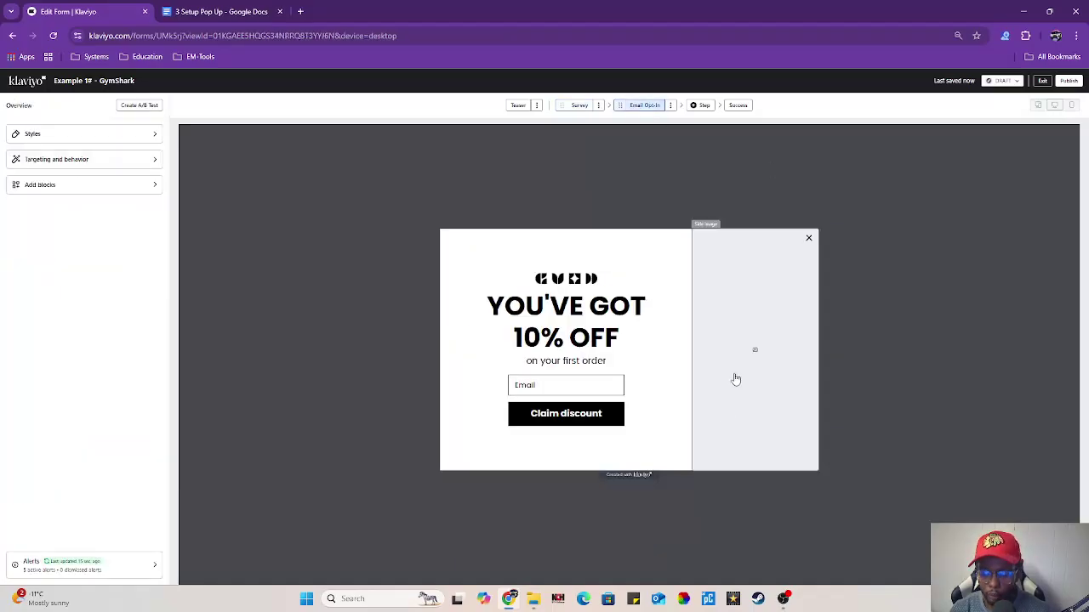
{"action": "left_click", "coordinate": [553, 278]}
{"action": "left_click", "coordinate": [51, 226]}
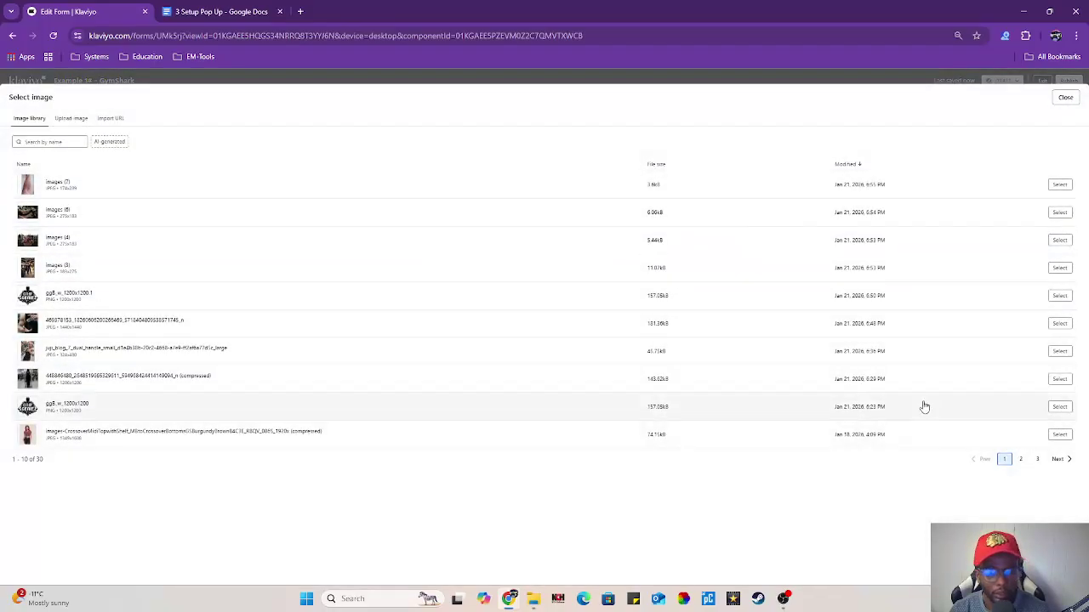
{"action": "left_click", "coordinate": [1020, 459]}
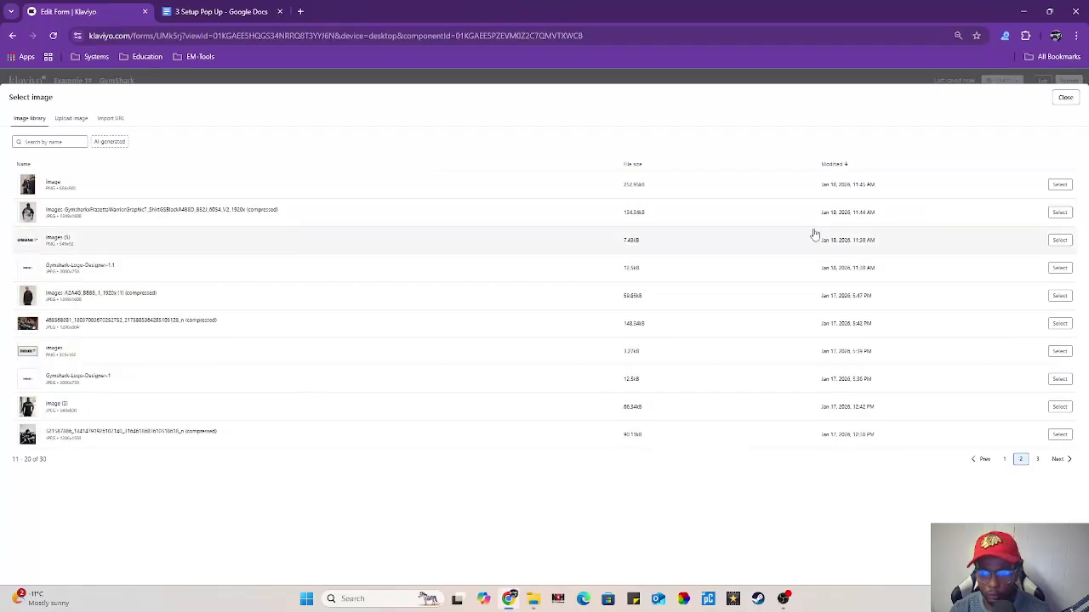
{"action": "left_click", "coordinate": [1059, 240]}
Fill the Email Opt-In side image with the library photo named "image", showing the couple in tracksuits.
{"action": "left_click", "coordinate": [64, 207]}
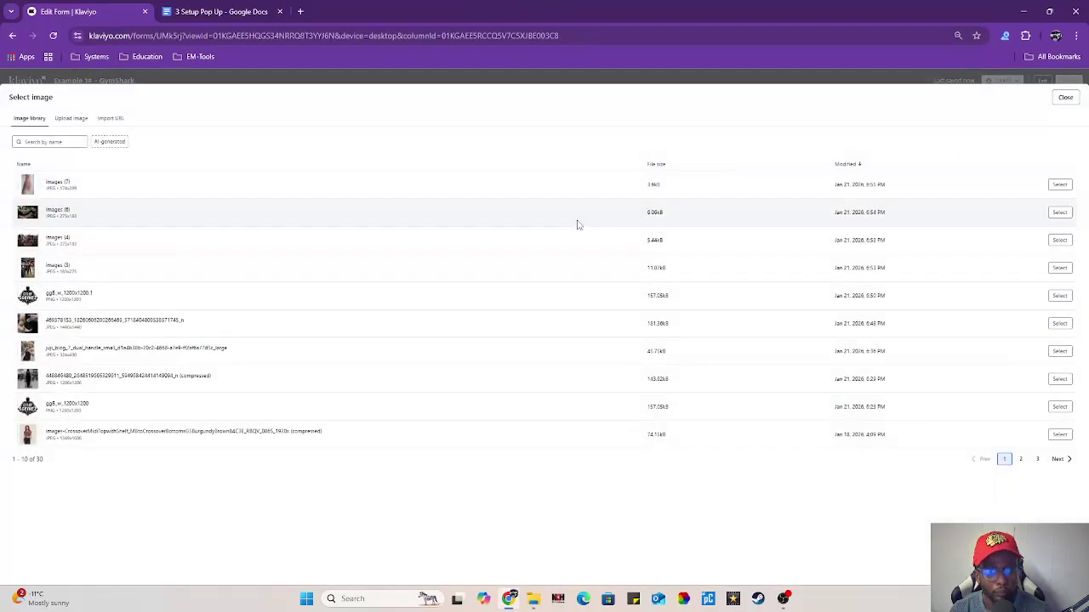
{"action": "left_click", "coordinate": [1021, 460]}
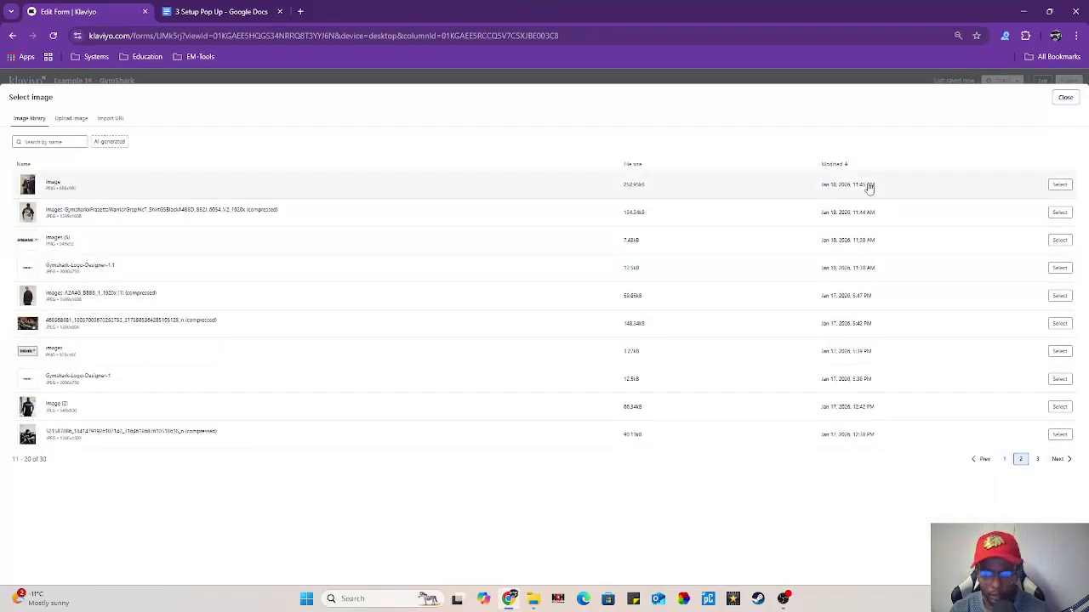
{"action": "left_click", "coordinate": [1054, 185]}
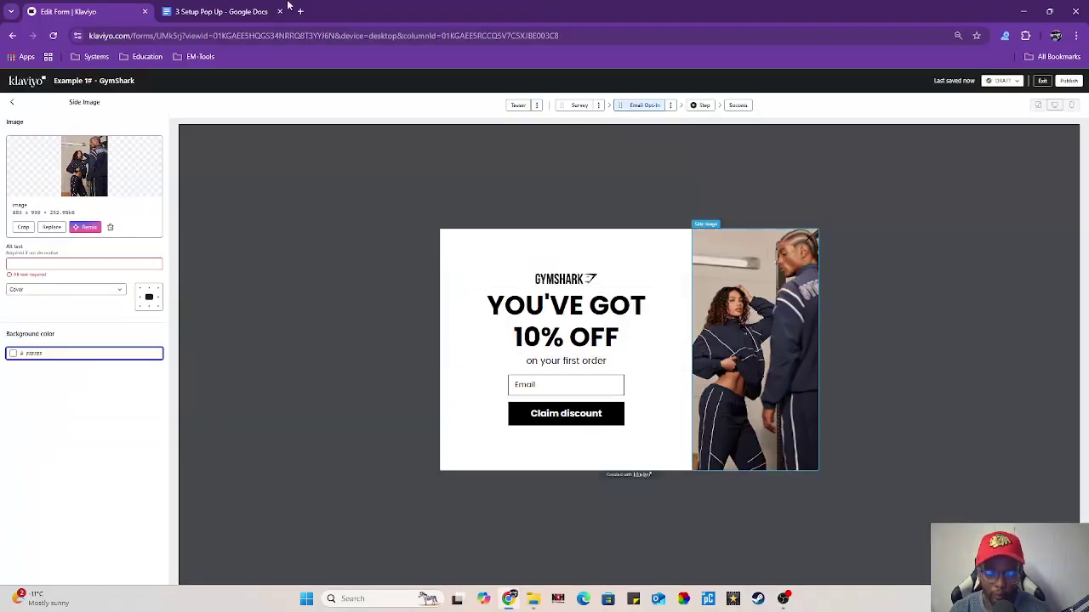
Replace the Email Opt-In headline with "Your 10% Is About to Expire", copied from the Step 2 headline copy in Google Docs.
{"action": "left_click", "coordinate": [286, 10]}
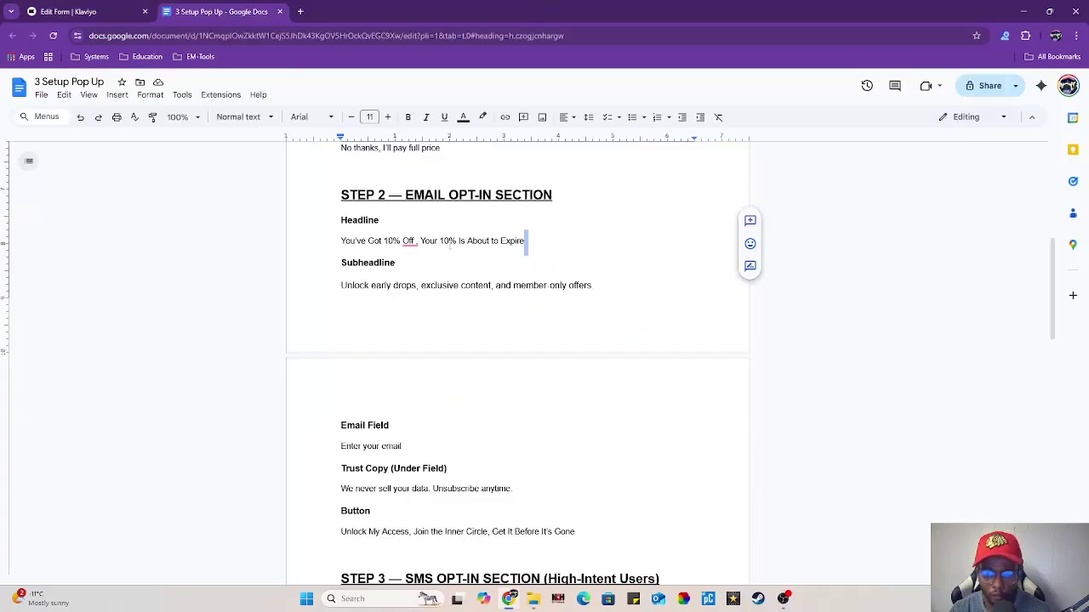
{"action": "left_click_drag", "start_coordinate": [535, 246], "coordinate": [419, 242]}
{"action": "key", "text": "ctrl+c"}
{"action": "left_click", "coordinate": [85, 11]}
{"action": "left_click", "coordinate": [590, 326]}
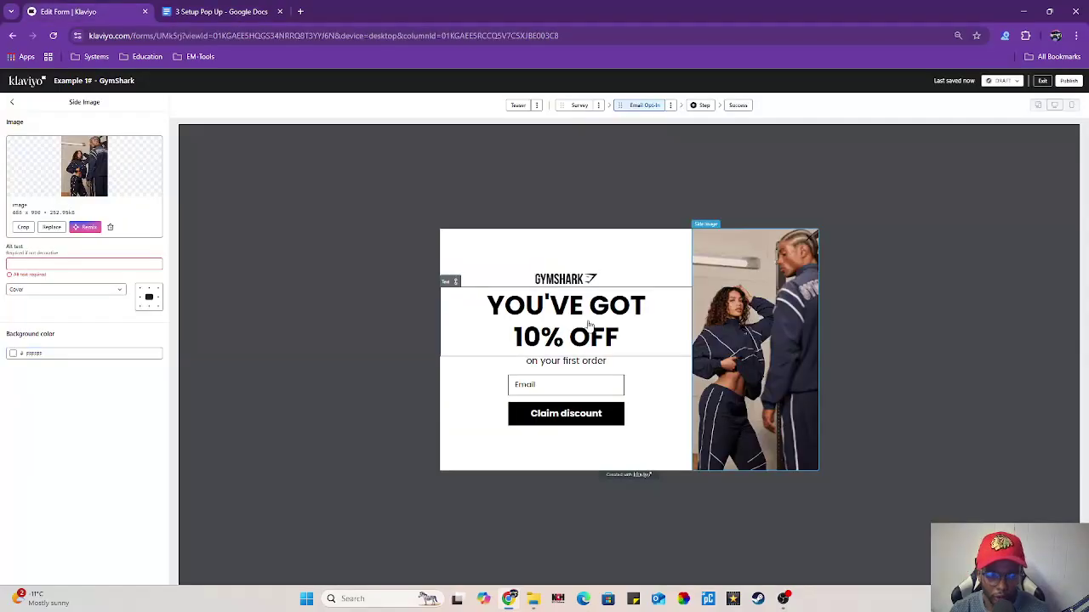
{"action": "left_click_drag", "start_coordinate": [110, 243], "coordinate": [7, 183]}
{"action": "key", "text": "BackSpace"}
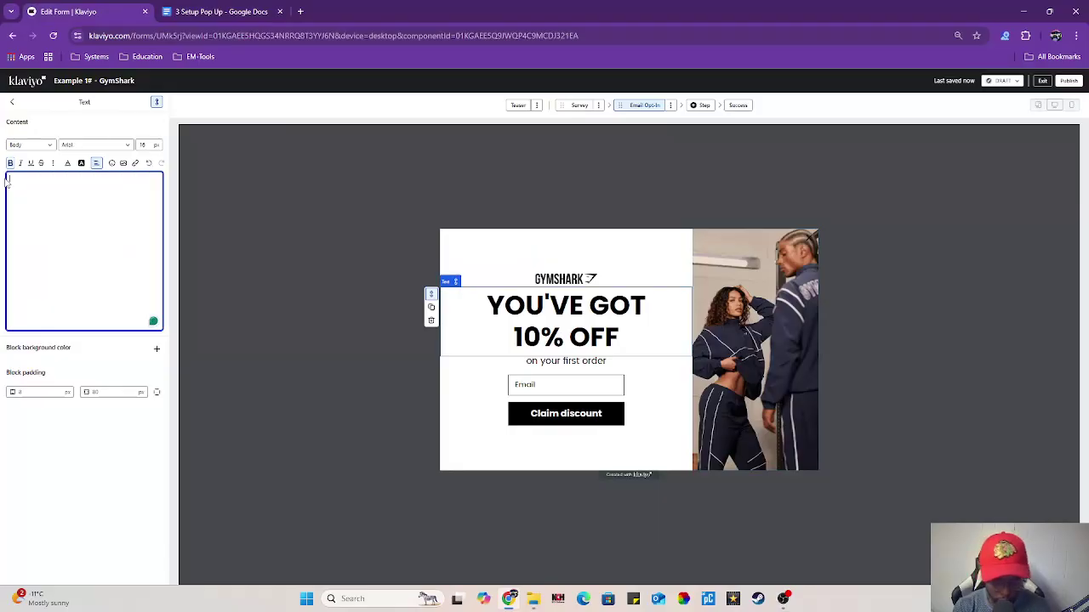
{"action": "key", "text": "ctrl+v"}
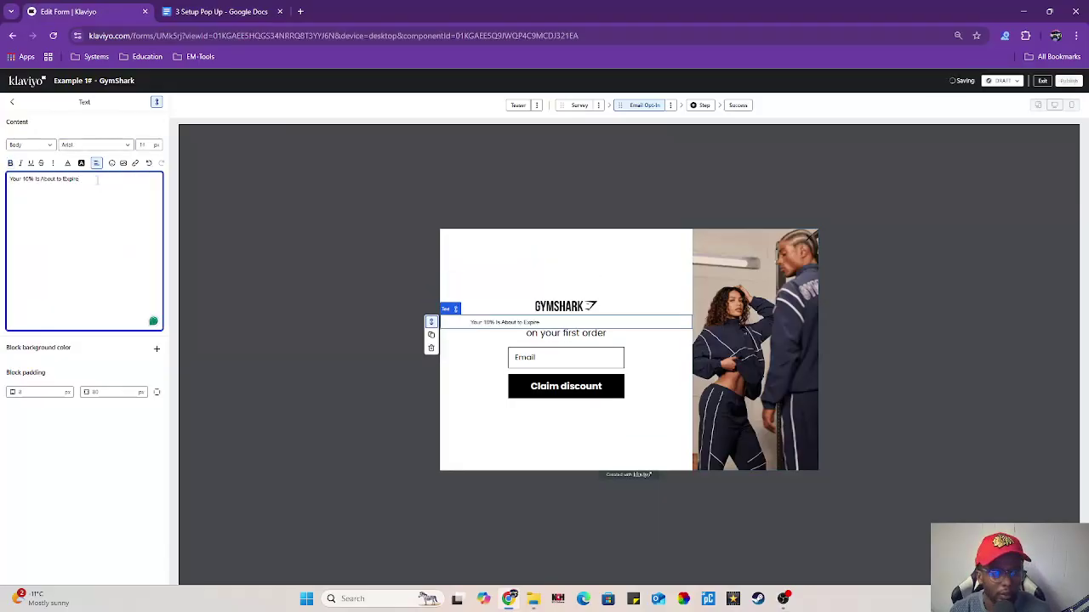
Set the font of the "Your 10% Is About to Expire" headline to Arial Black.
{"action": "left_click_drag", "start_coordinate": [79, 180], "coordinate": [9, 180]}
{"action": "left_click", "coordinate": [129, 146]}
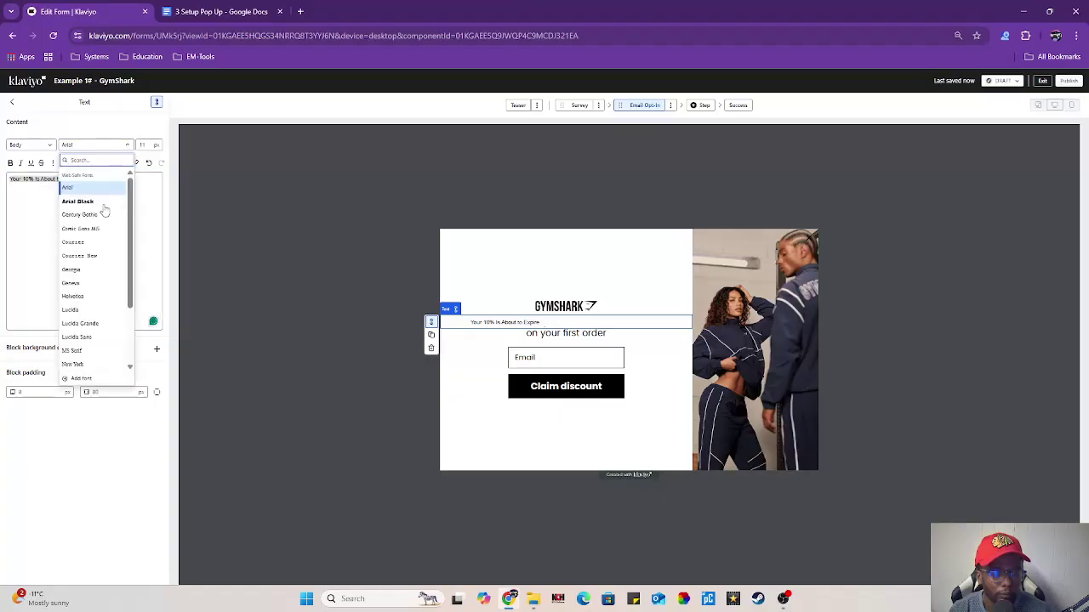
{"action": "left_click", "coordinate": [78, 202]}
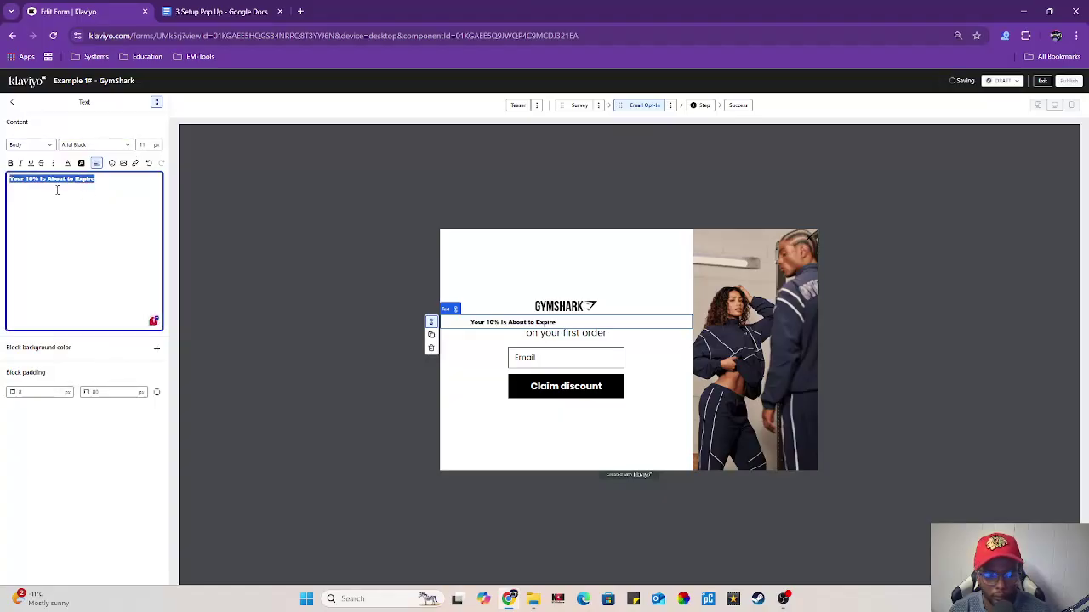
Check the Survey headline's font size and set the Email Opt-In headline "Your 10% Is About to Expire" to the same 70 px.
{"action": "left_click", "coordinate": [580, 105]}
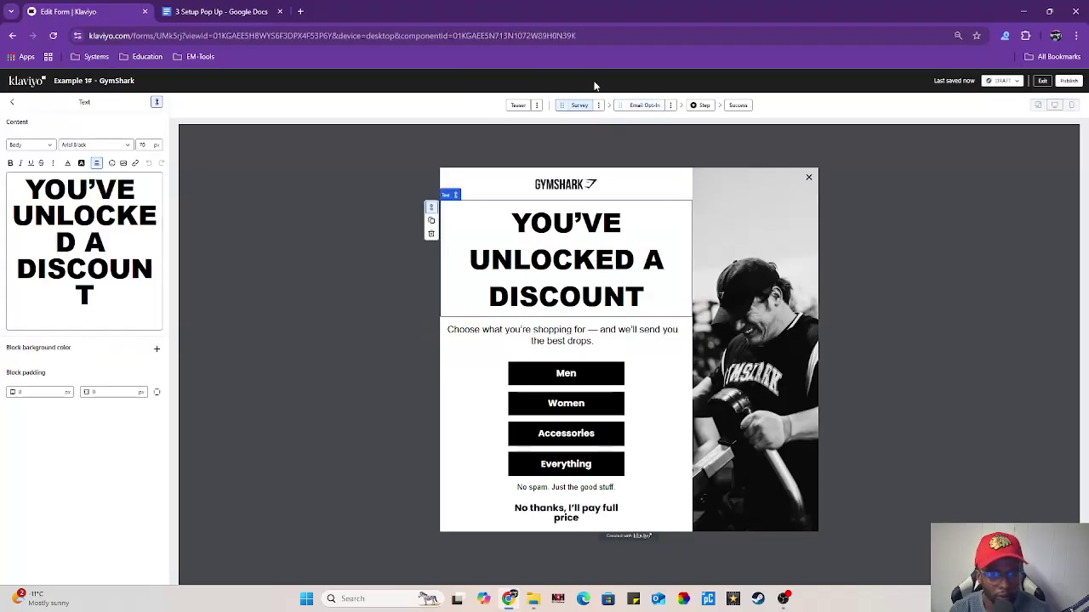
{"action": "left_click", "coordinate": [644, 106]}
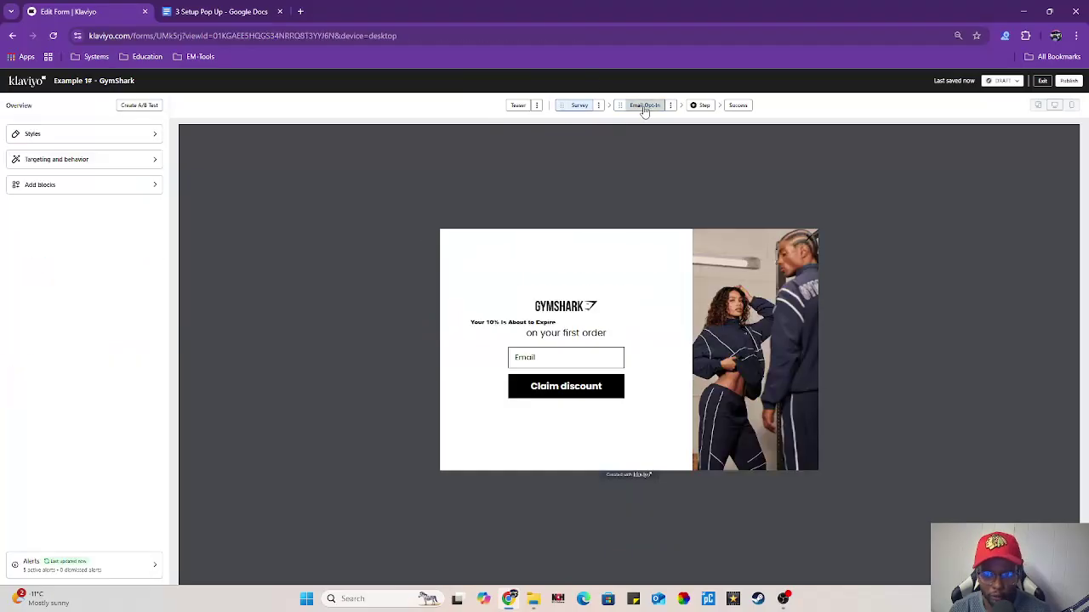
{"action": "left_click", "coordinate": [555, 324]}
{"action": "left_click_drag", "start_coordinate": [82, 199], "coordinate": [172, 143]}
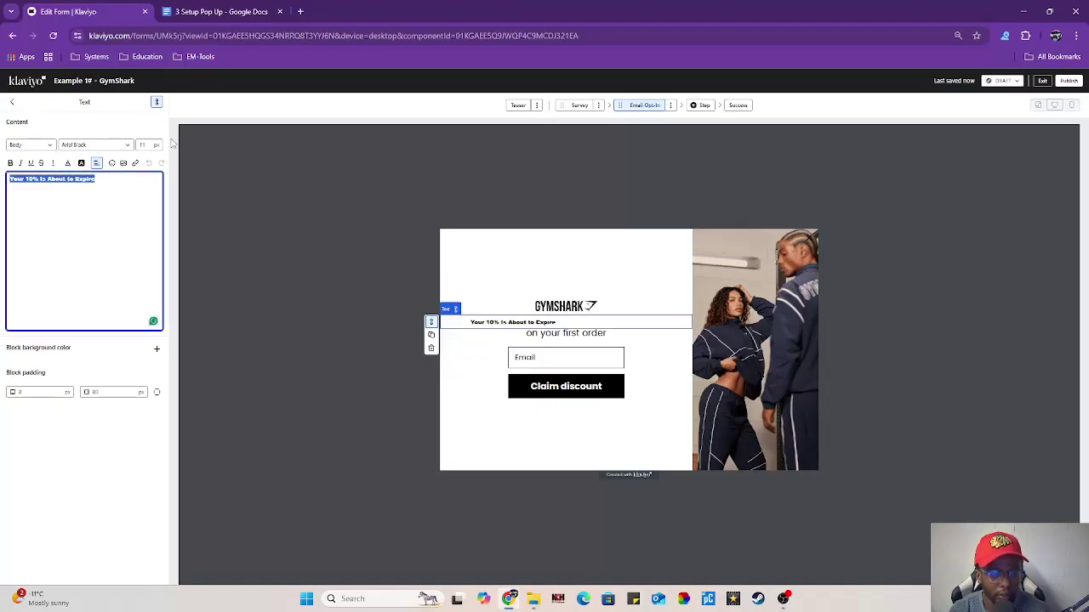
{"action": "left_click", "coordinate": [579, 104]}
{"action": "left_click", "coordinate": [575, 277]}
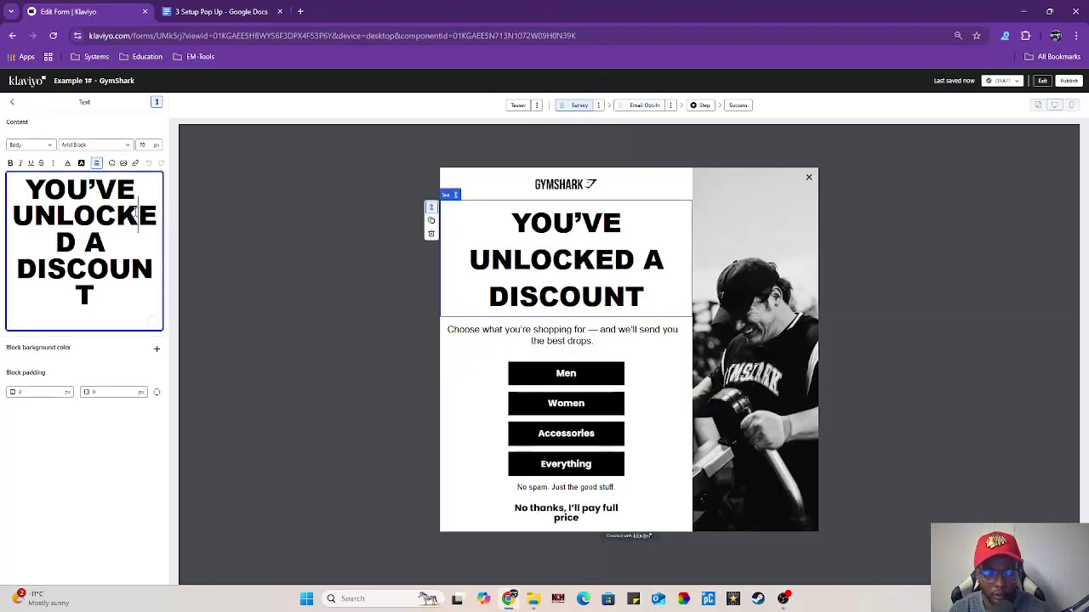
{"action": "left_click", "coordinate": [644, 104]}
{"action": "left_click", "coordinate": [553, 322]}
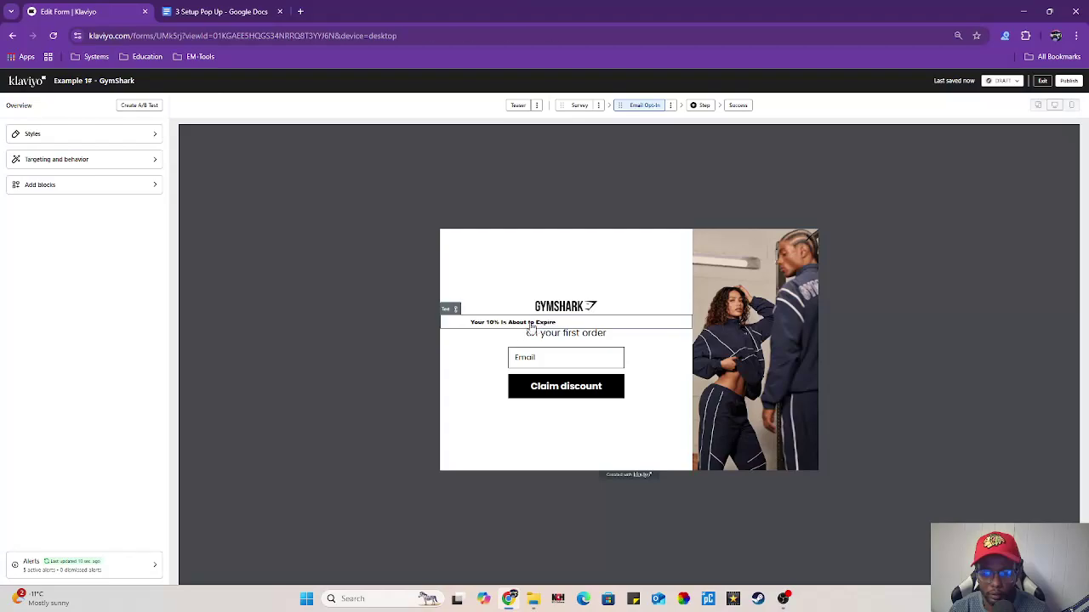
{"action": "left_click_drag", "start_coordinate": [85, 205], "coordinate": [111, 148]}
{"action": "key", "text": "BackSpace"}
{"action": "type", "text": "70"}
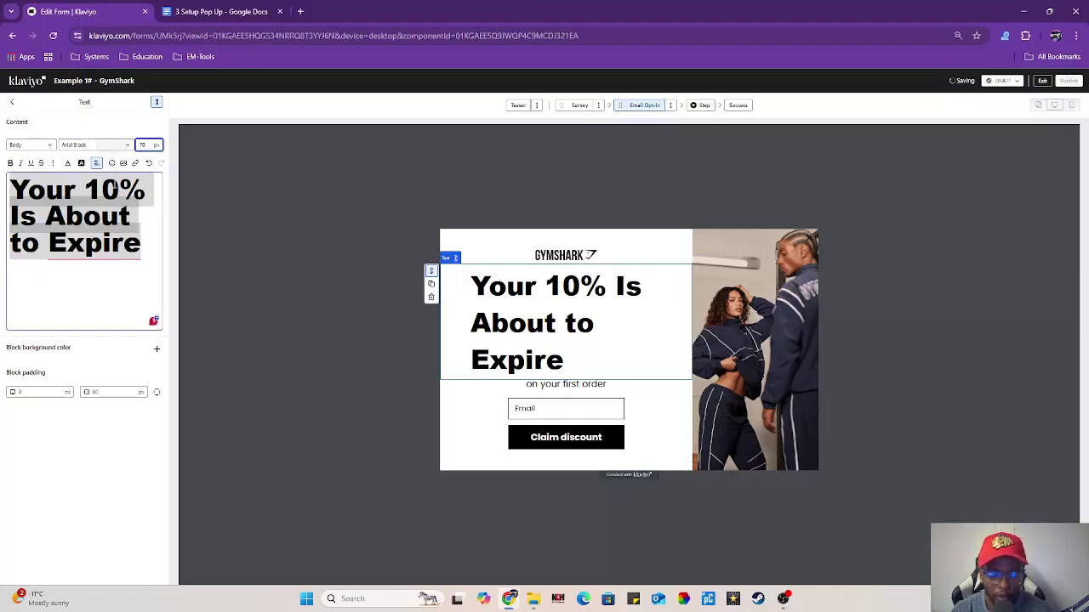
Reduce the font size of the whole Email Opt-In headline to 60 px.
{"action": "triple_click", "coordinate": [137, 241]}
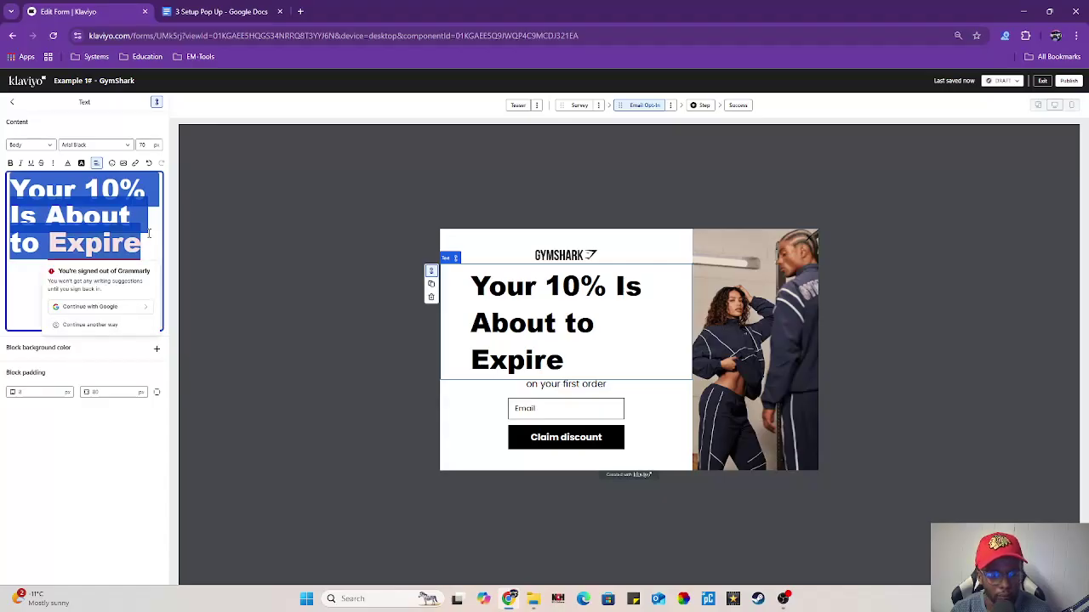
{"action": "left_click", "coordinate": [149, 232]}
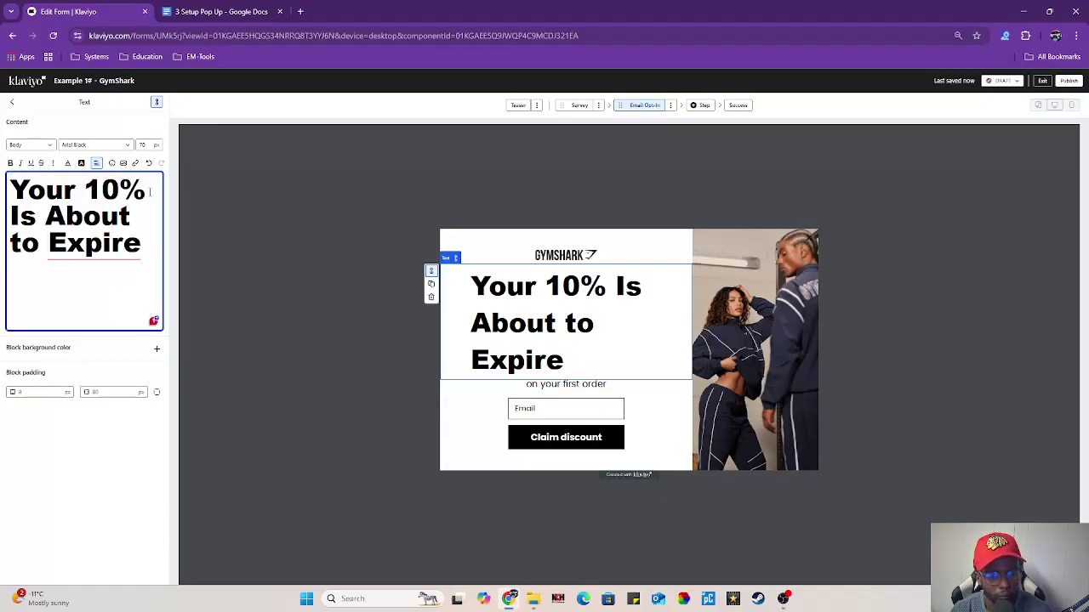
{"action": "left_click_drag", "start_coordinate": [149, 249], "coordinate": [3, 189]}
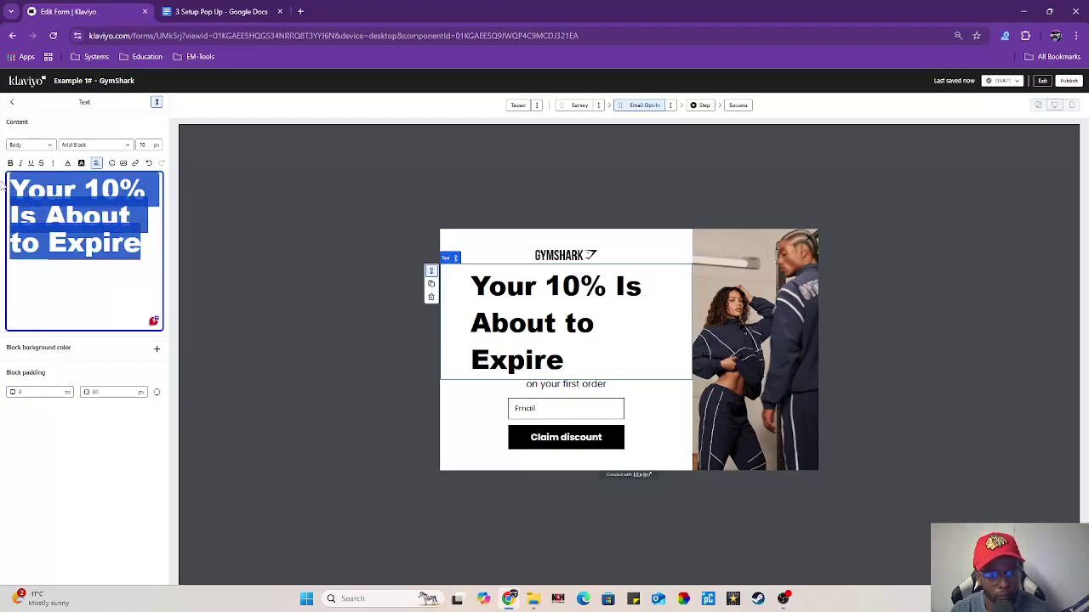
{"action": "left_click", "coordinate": [16, 293]}
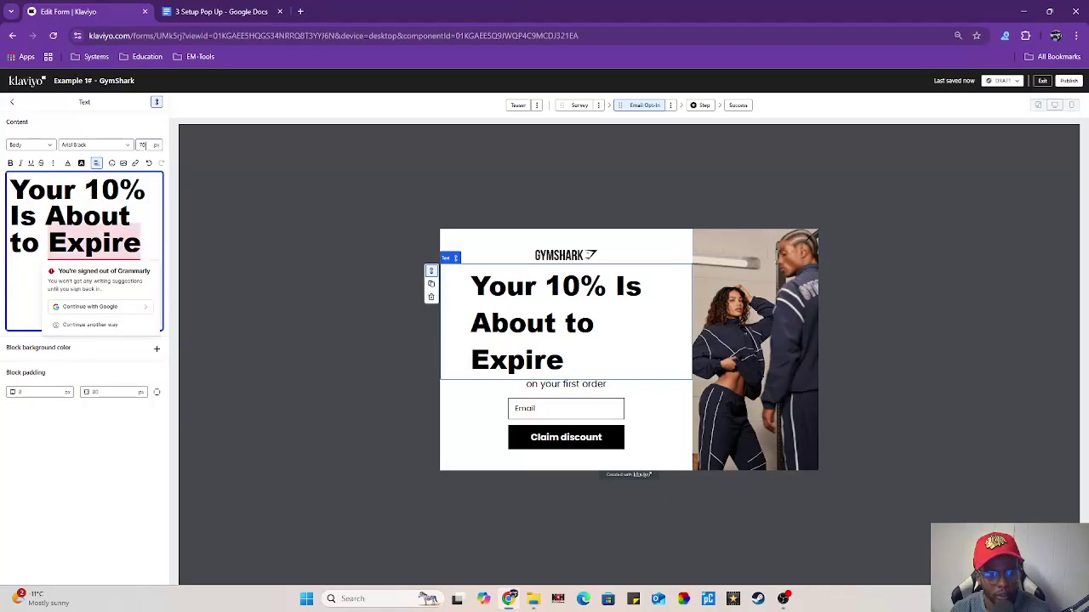
{"action": "left_click", "coordinate": [143, 144]}
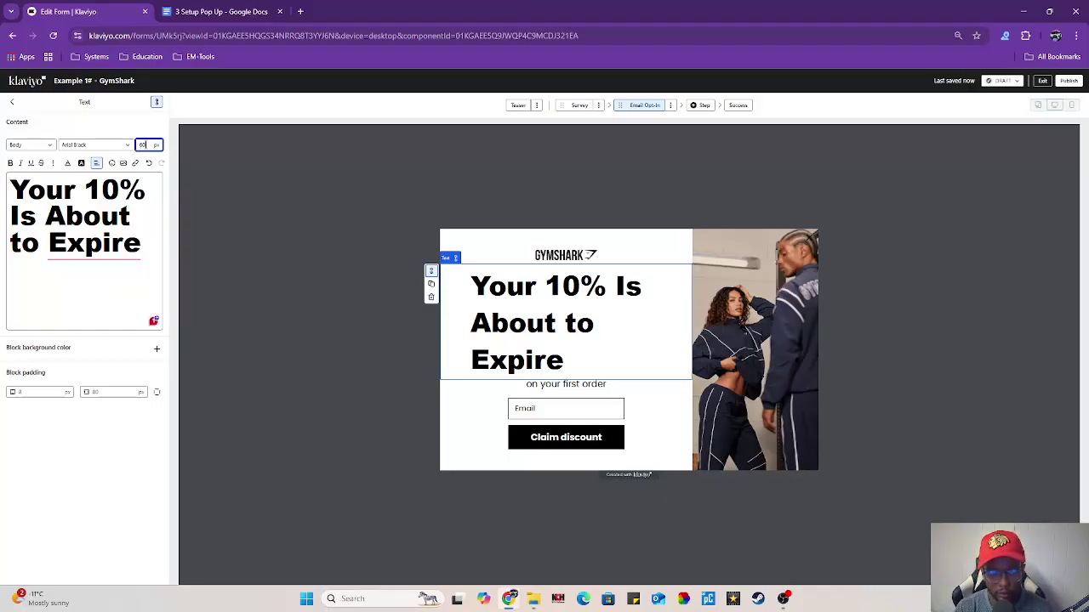
{"action": "left_click", "coordinate": [84, 245]}
{"action": "left_click_drag", "start_coordinate": [145, 247], "coordinate": [6, 192]}
{"action": "left_click_drag", "start_coordinate": [154, 146], "coordinate": [95, 147]}
{"action": "key", "text": "BackSpace"}
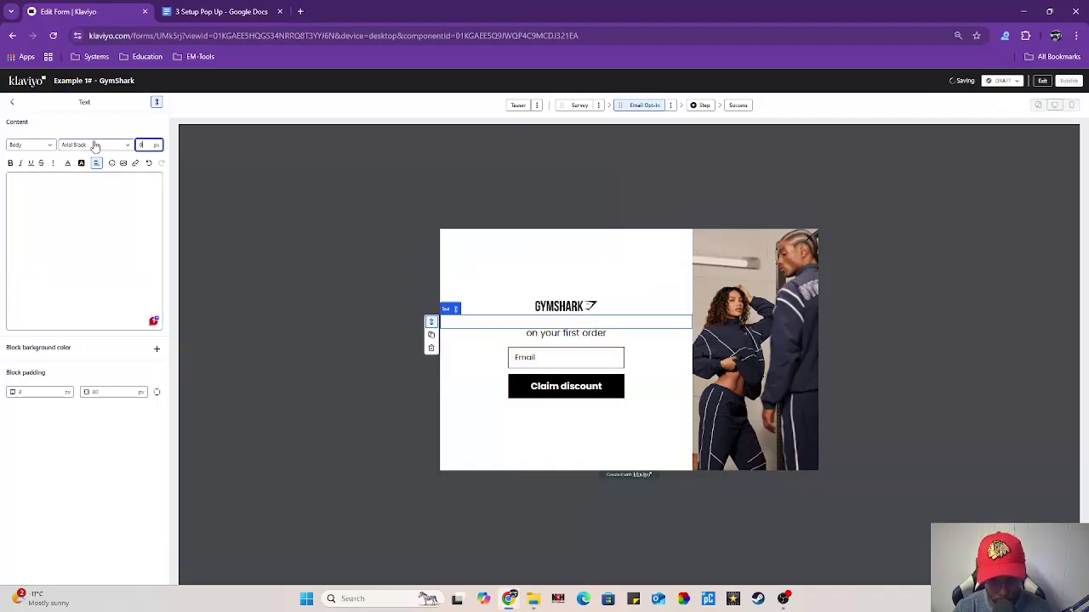
{"action": "type", "text": "60"}
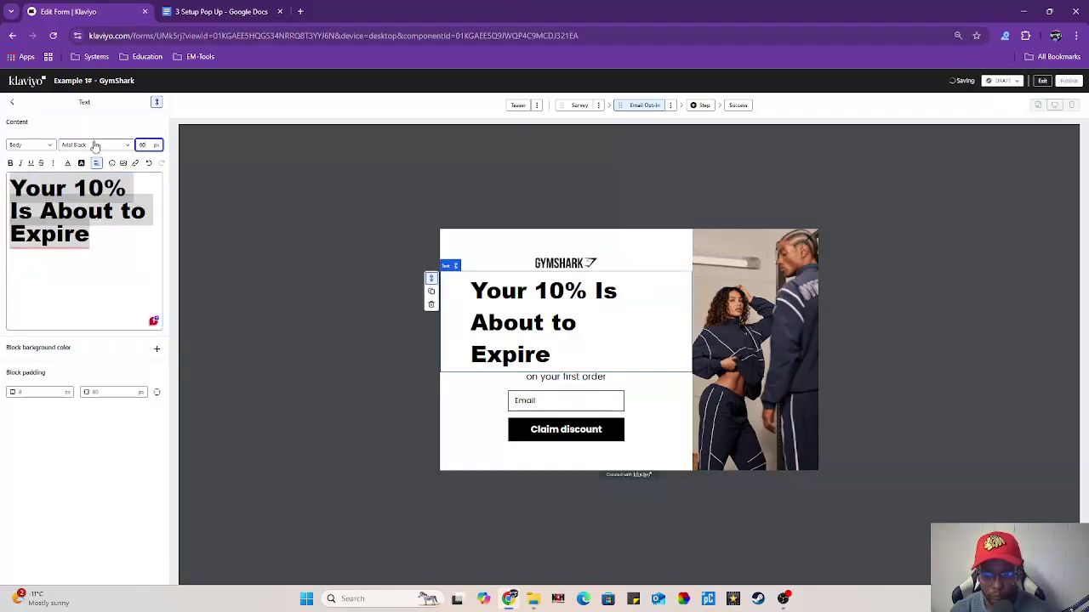
{"action": "left_click", "coordinate": [106, 240]}
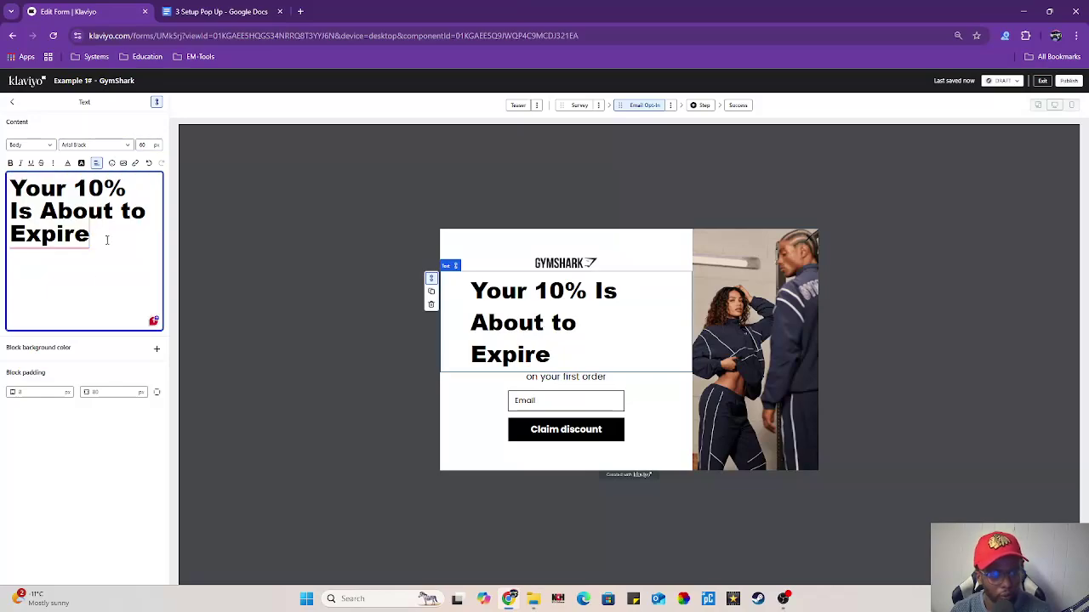
Set the Email Opt-In headline's vertical block padding to 5 px and centre-align its text.
{"action": "left_click", "coordinate": [24, 391]}
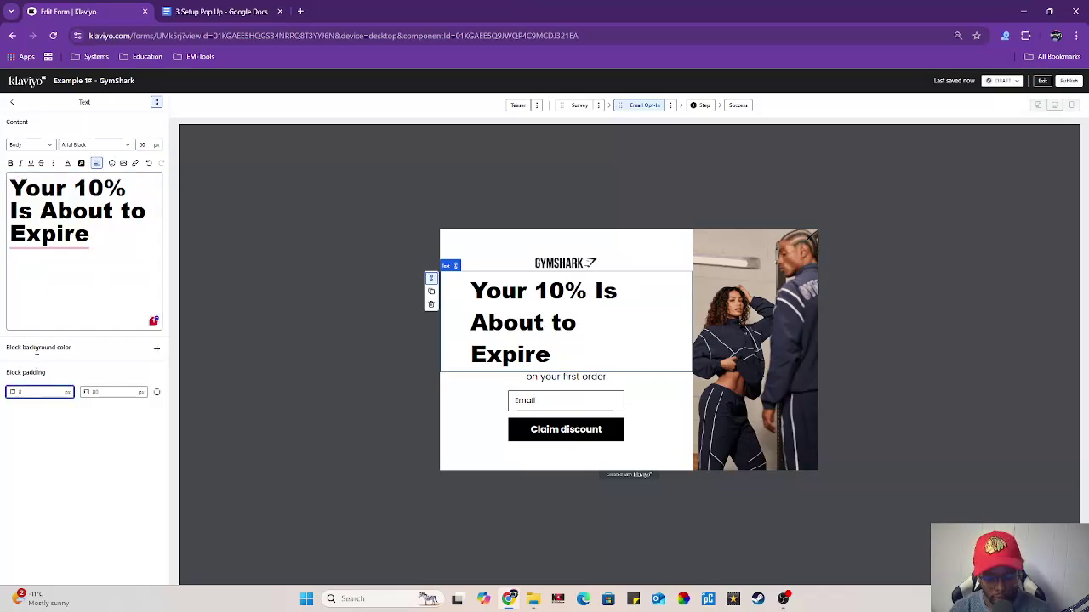
{"action": "type", "text": "4"}
{"action": "key", "text": "BackSpace"}
{"action": "type", "text": "5"}
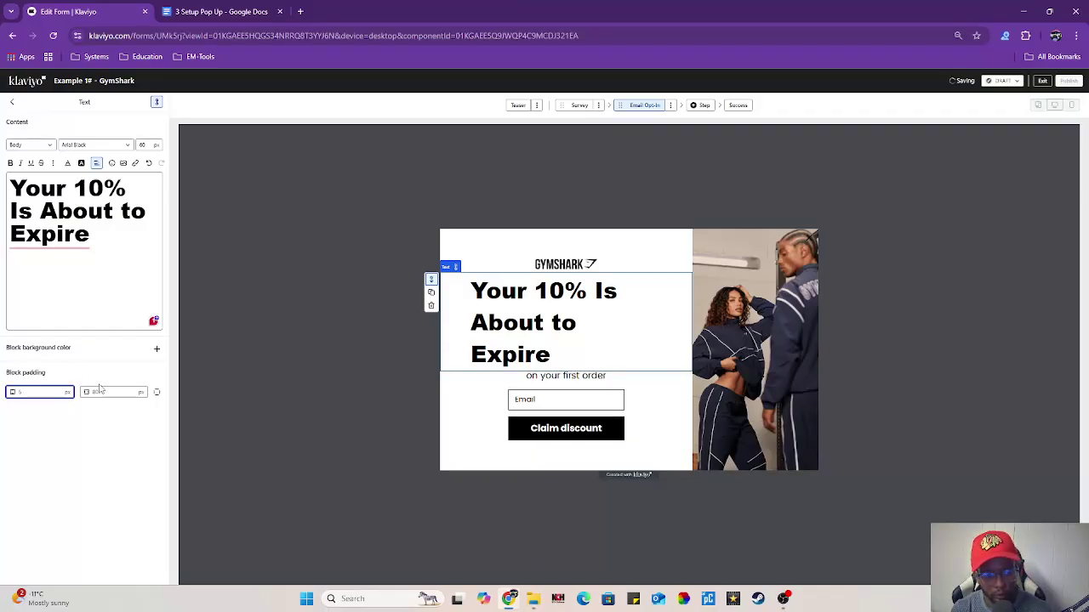
{"action": "left_click", "coordinate": [85, 285]}
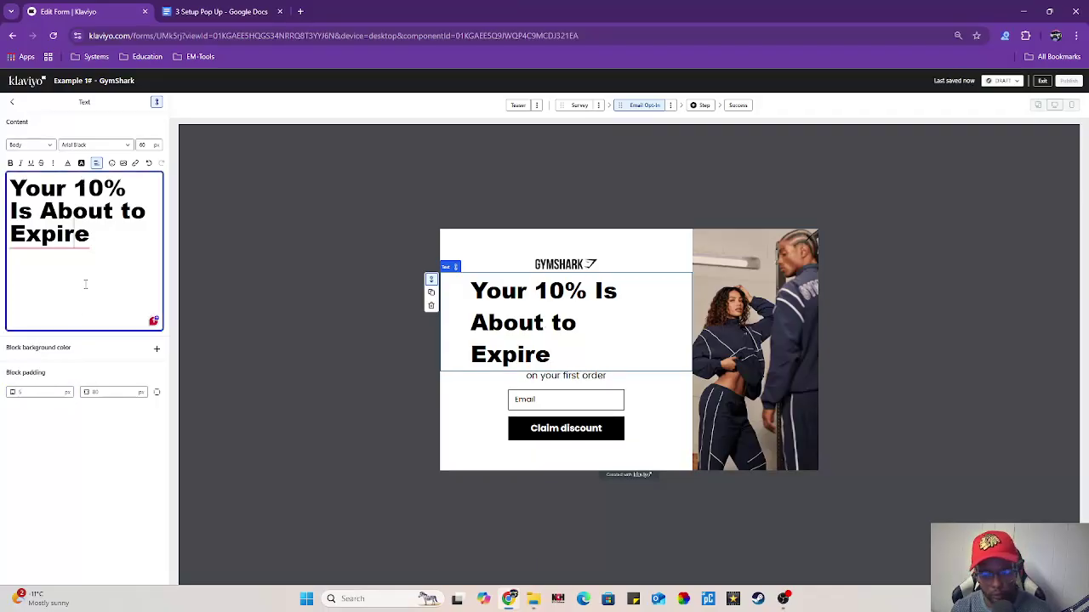
{"action": "left_click", "coordinate": [97, 163]}
{"action": "left_click", "coordinate": [111, 178]}
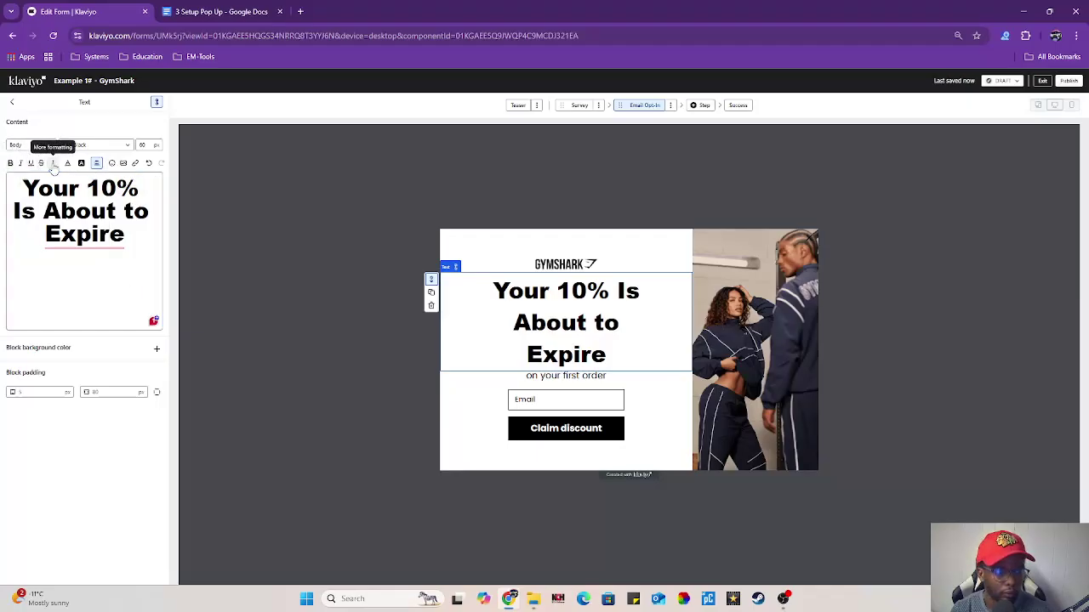
Set the line spacing of the Email Opt-In headline to 1.2 (Normal).
{"action": "left_click", "coordinate": [52, 163]}
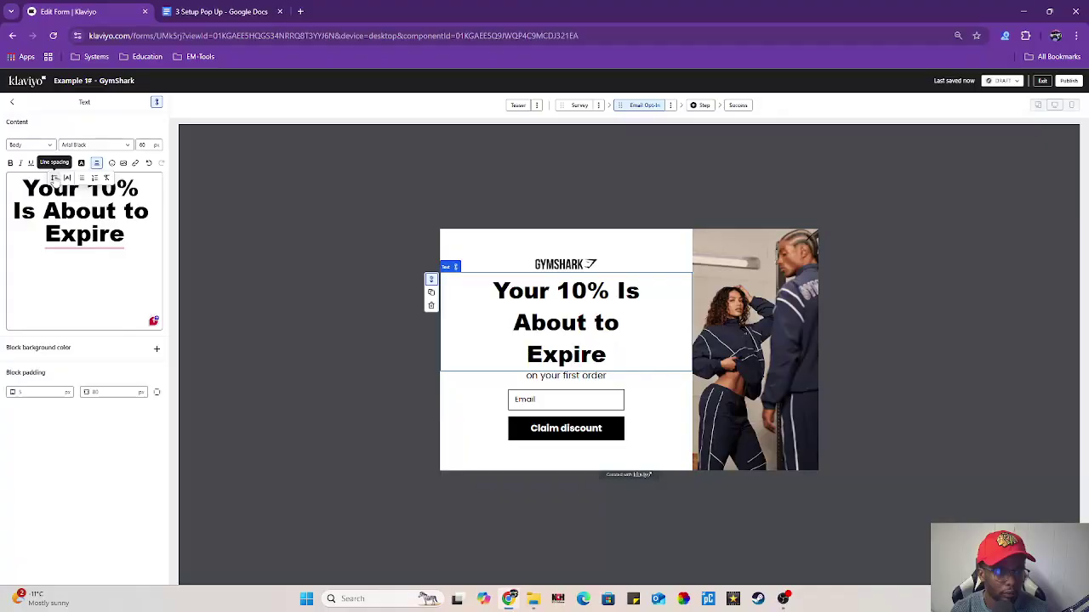
{"action": "left_click", "coordinate": [54, 178]}
{"action": "left_click", "coordinate": [67, 195]}
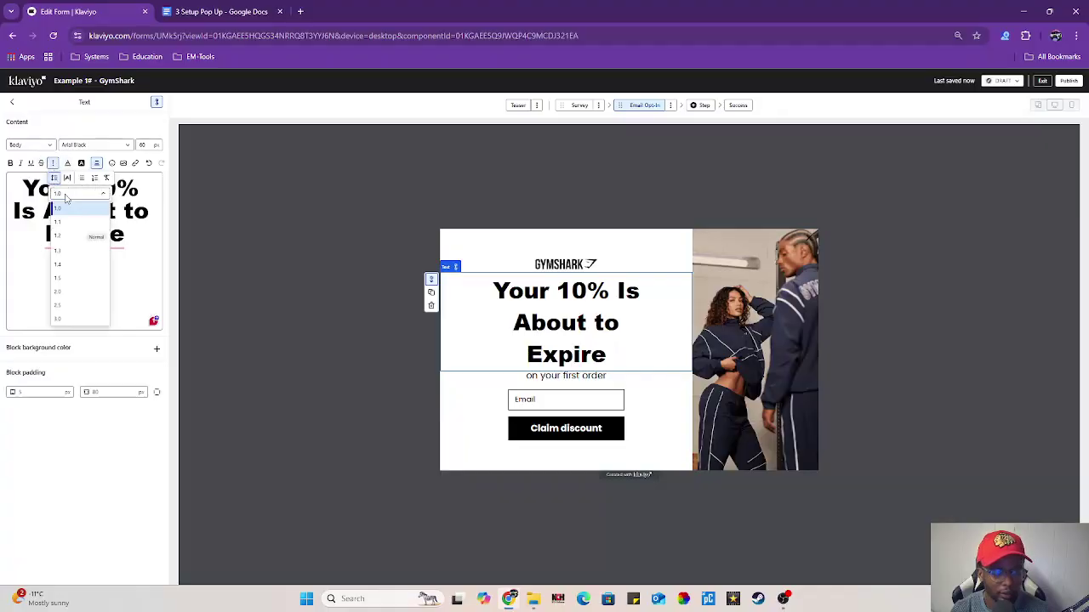
{"action": "left_click", "coordinate": [66, 196]}
{"action": "left_click", "coordinate": [68, 197]}
{"action": "left_click", "coordinate": [84, 238]}
{"action": "left_click", "coordinate": [107, 243]}
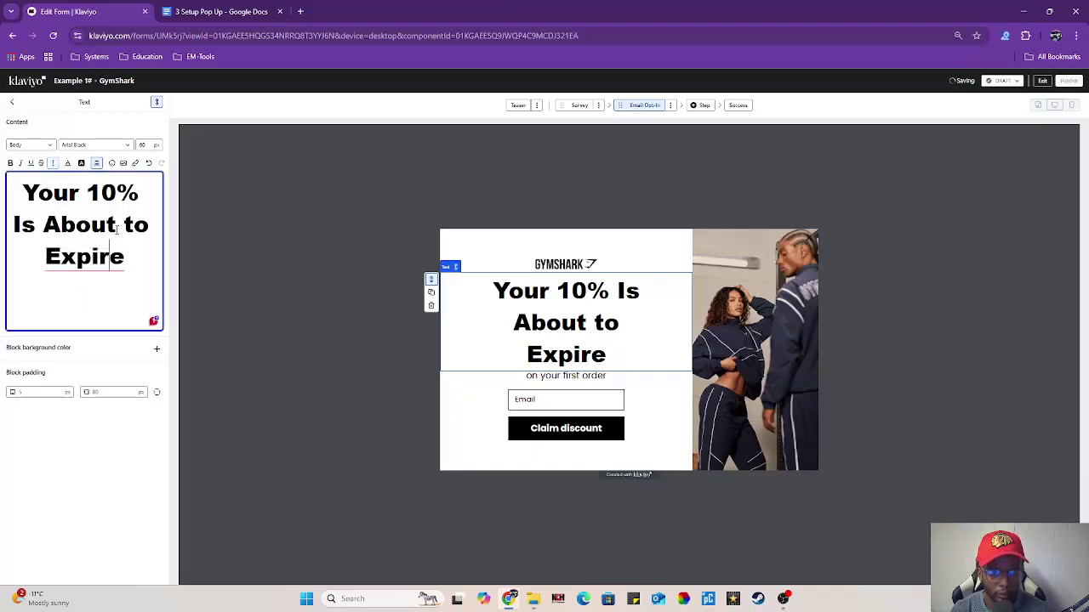
Tighten the line spacing of the entire Email Opt-In headline to 1.0.
{"action": "key", "text": "ctrl+a"}
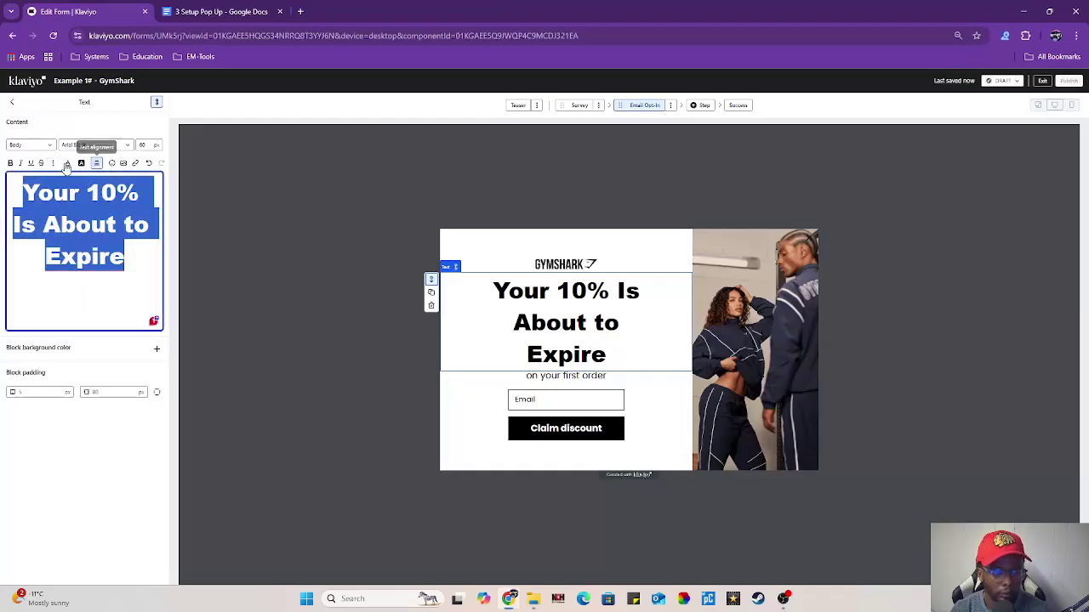
{"action": "left_click", "coordinate": [53, 164]}
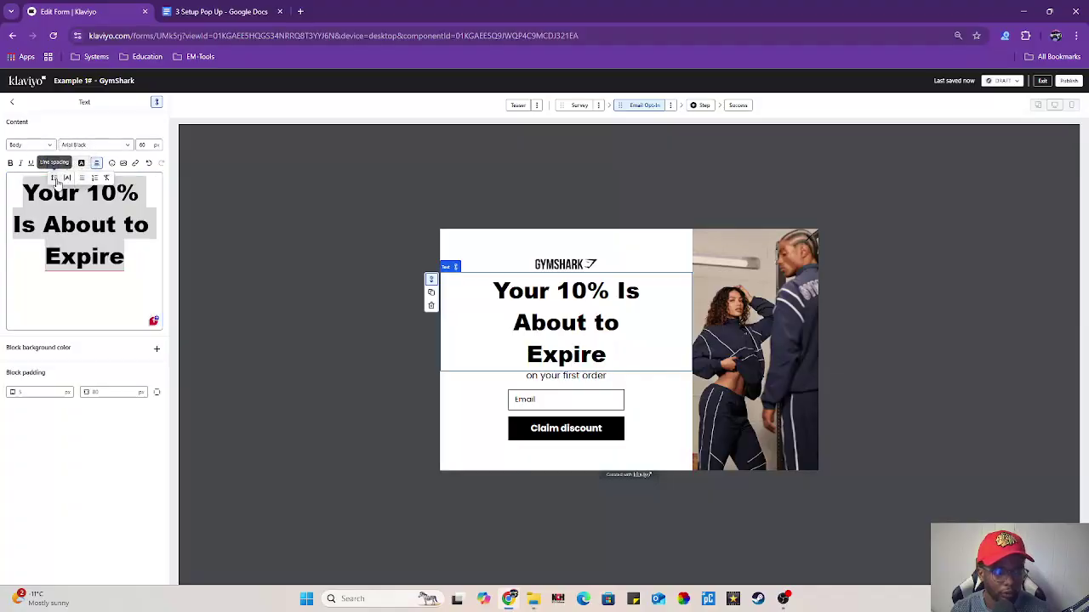
{"action": "left_click", "coordinate": [77, 194]}
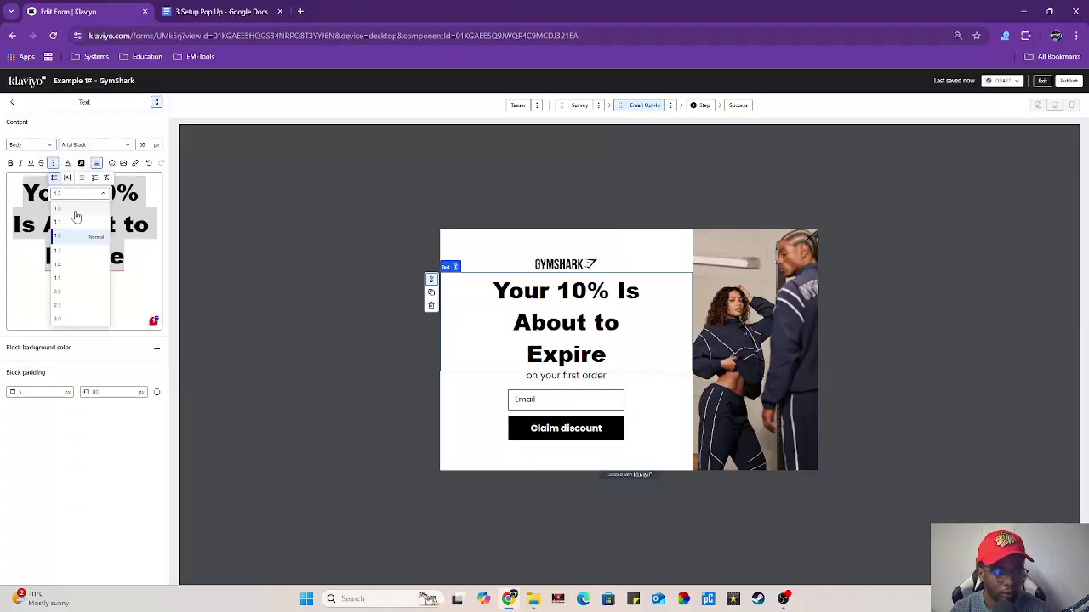
{"action": "left_click", "coordinate": [72, 210]}
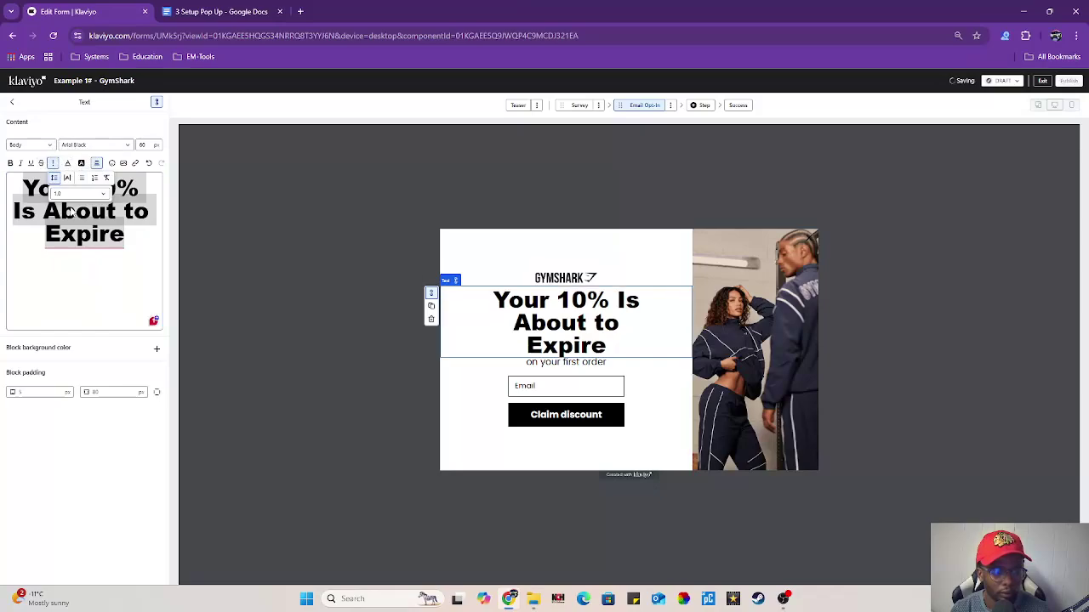
{"action": "left_click", "coordinate": [119, 261]}
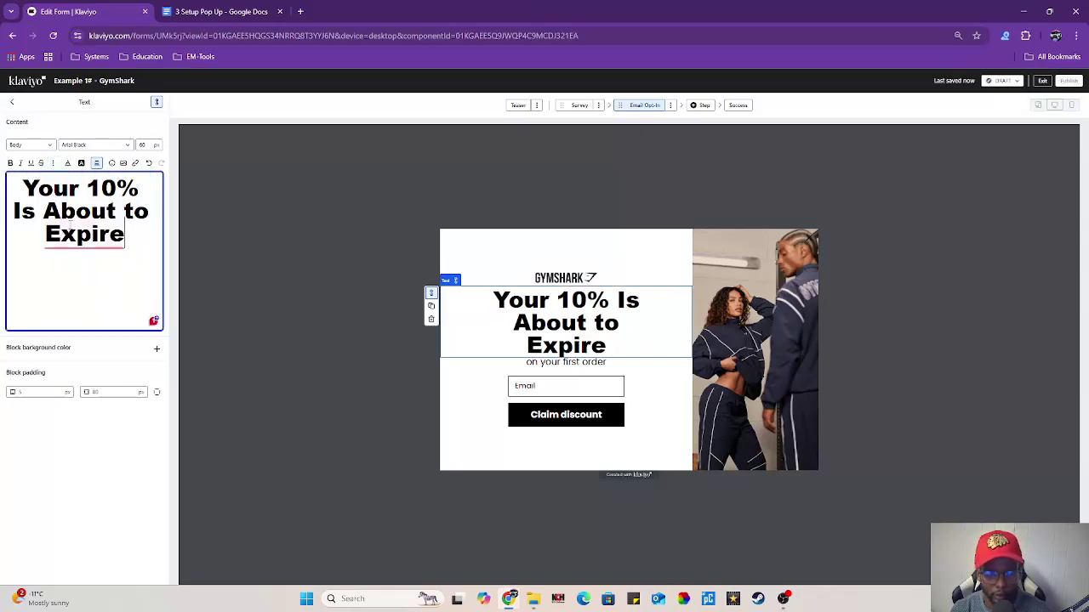
Enlarge the whole Email Opt-In headline text to a font size of 70 px.
{"action": "left_click", "coordinate": [143, 145]}
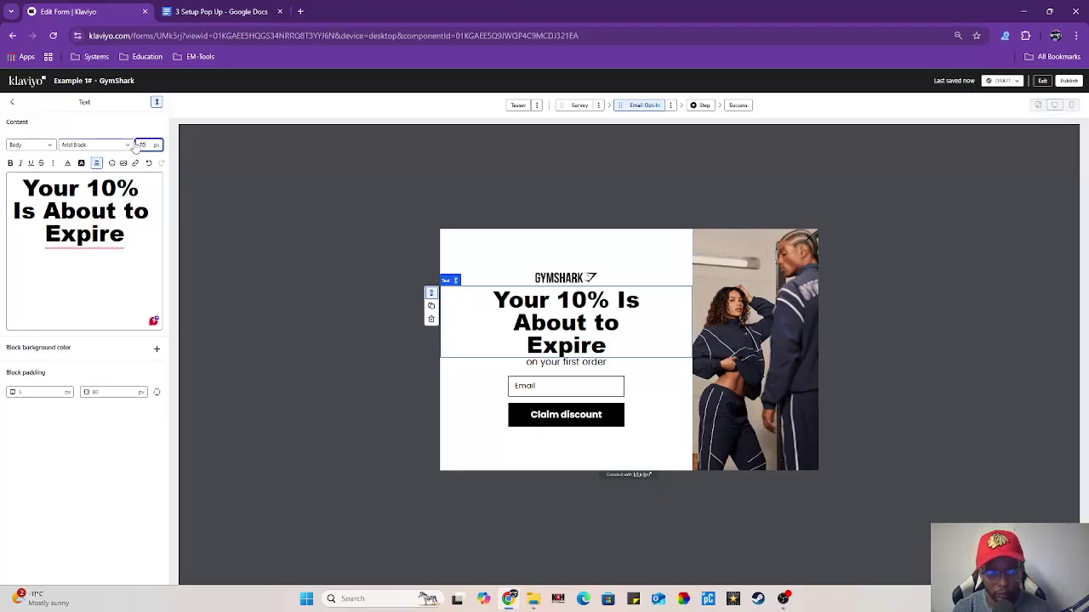
{"action": "left_click_drag", "start_coordinate": [129, 237], "coordinate": [2, 199]}
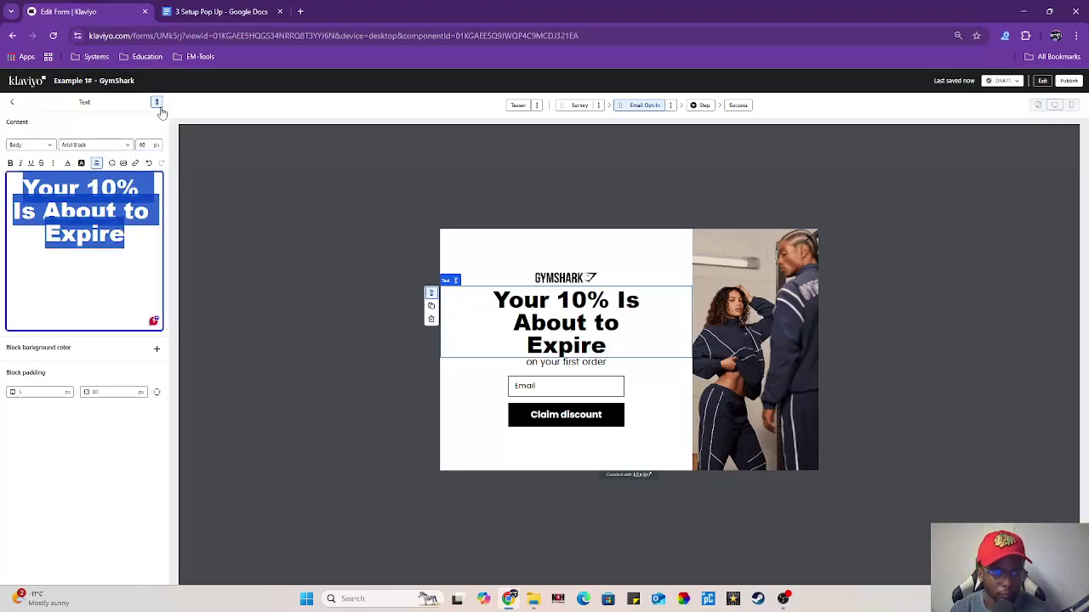
{"action": "left_click_drag", "start_coordinate": [148, 146], "coordinate": [119, 147]}
{"action": "type", "text": "7"}
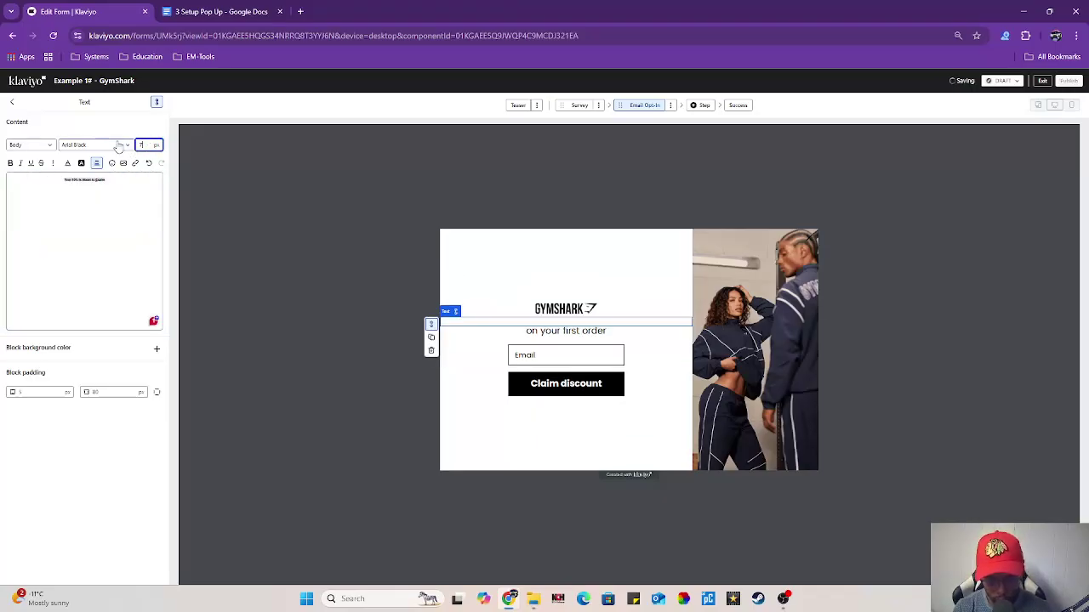
{"action": "type", "text": "0"}
{"action": "mouse_move", "coordinate": [87, 279]}
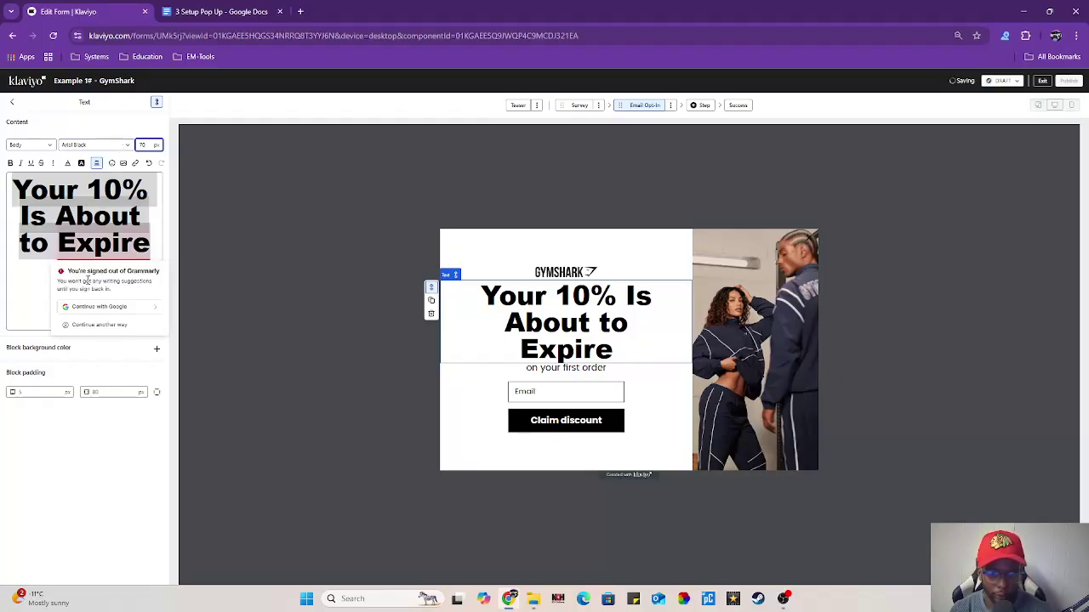
{"action": "triple_click", "coordinate": [54, 277]}
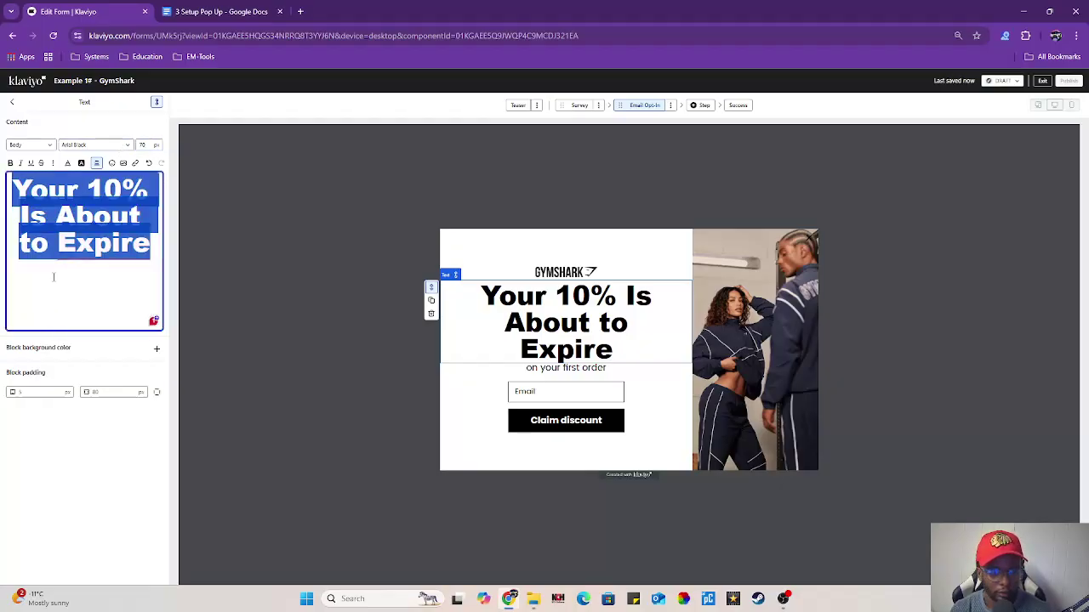
Select the Email Opt-In text block below the headline and copy the Step 2 subheadline "Unlock early drops, exclusive content, and member-only offers" from Google Docs.
{"action": "left_click", "coordinate": [553, 367]}
{"action": "left_click", "coordinate": [221, 11]}
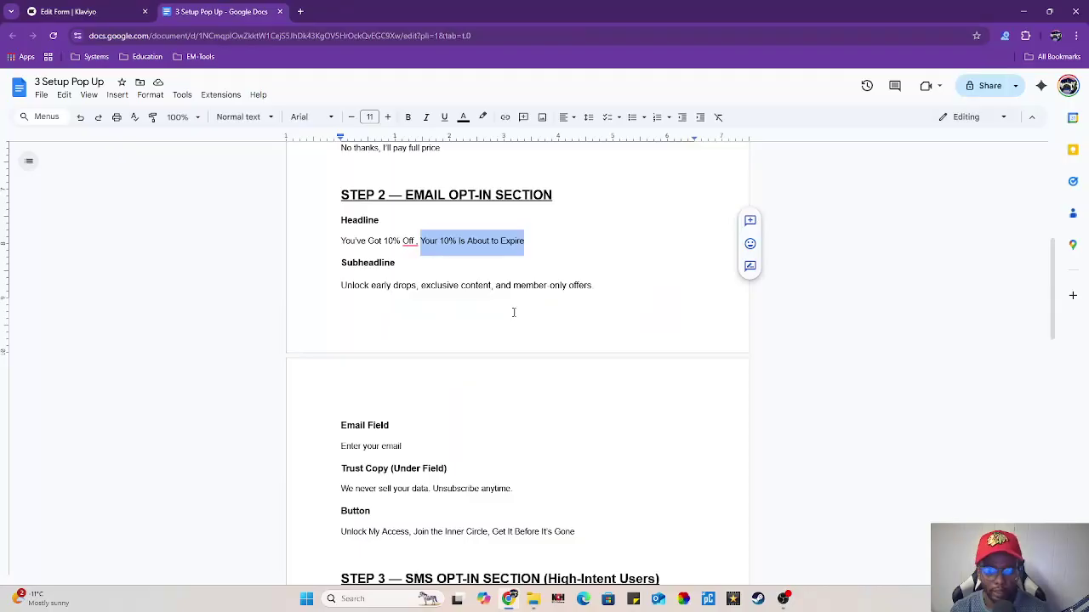
{"action": "triple_click", "coordinate": [595, 285]}
{"action": "right_click", "coordinate": [529, 285]}
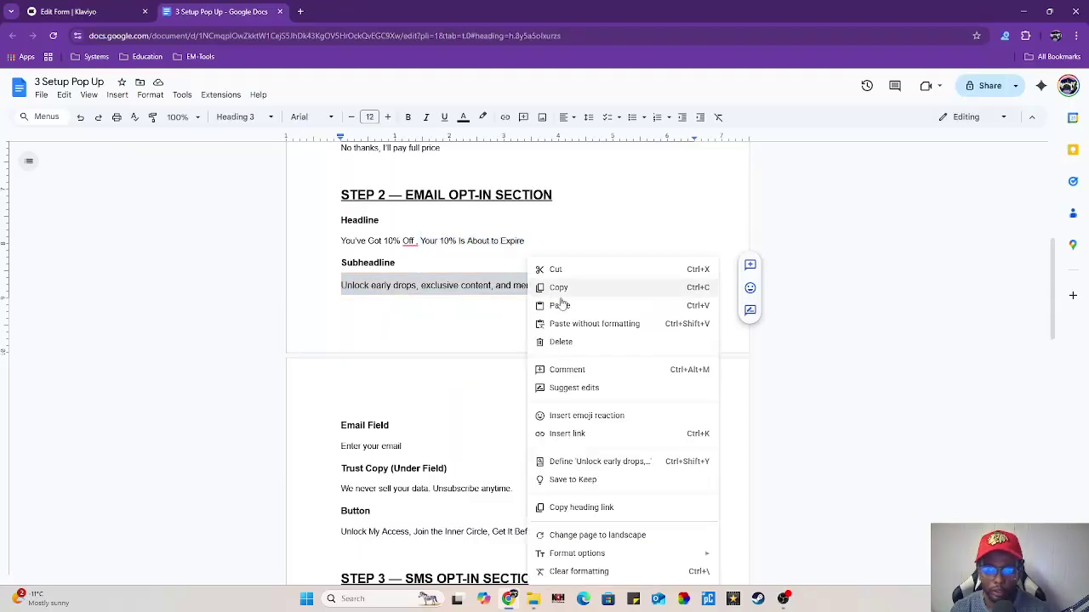
{"action": "left_click", "coordinate": [591, 292]}
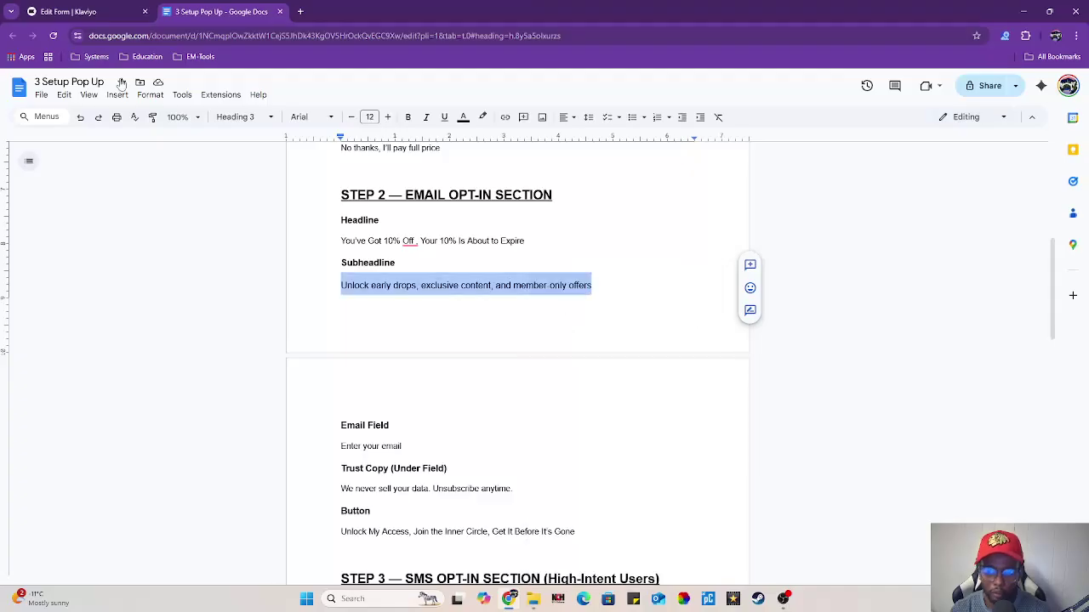
Back in Klaviyo, replace the "on your first order" text with the copied subheadline.
{"action": "left_click", "coordinate": [64, 11]}
{"action": "left_click", "coordinate": [102, 180]}
{"action": "key", "text": "ctrl+a"}
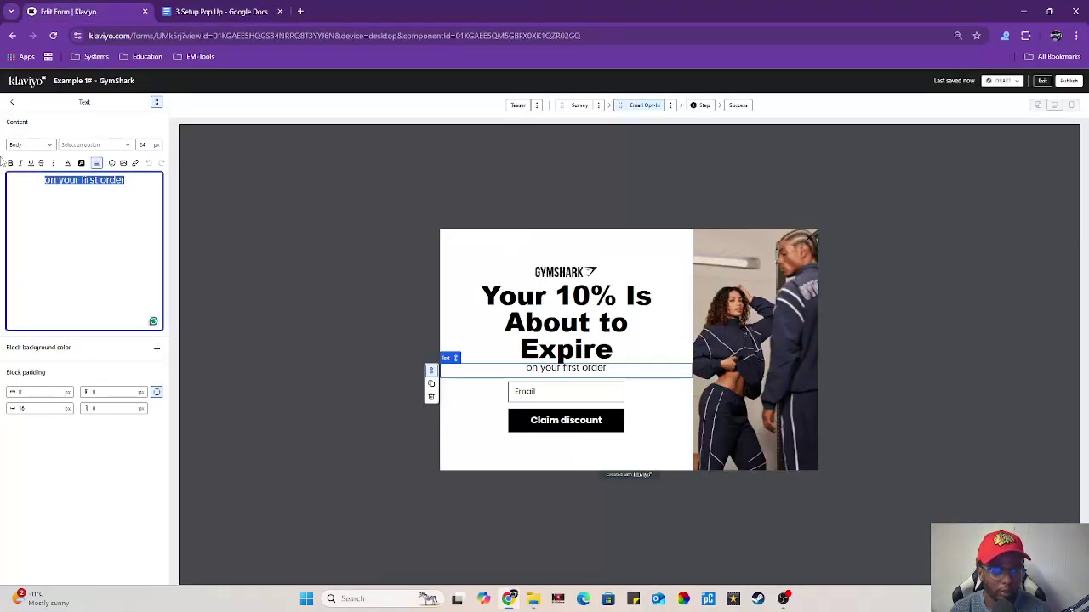
{"action": "key", "text": "BackSpace"}
{"action": "key", "text": "ctrl+v"}
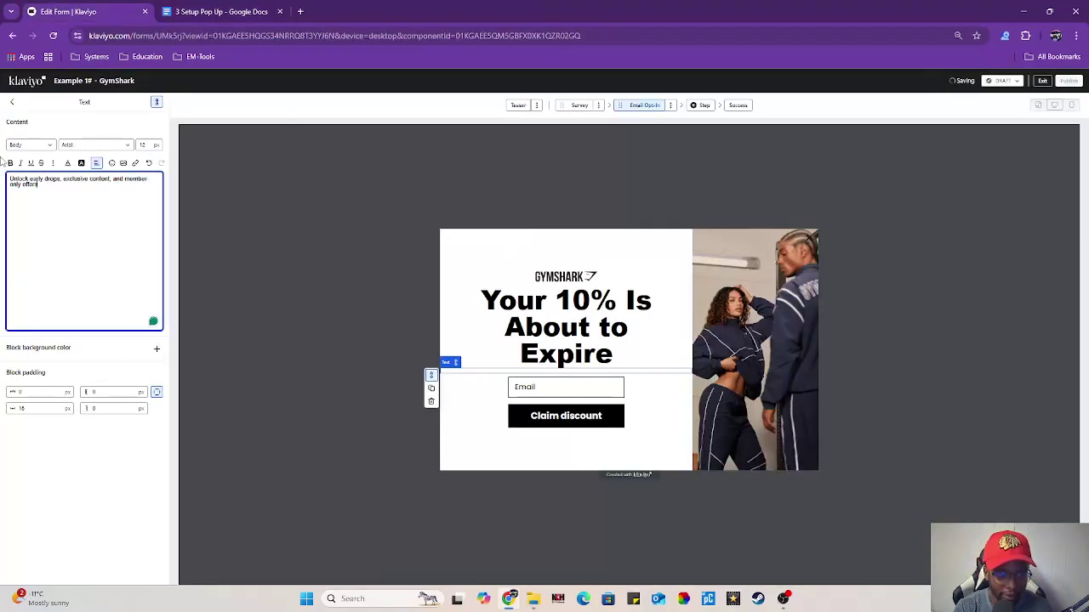
Centre-align the whole Email Opt-In subheadline.
{"action": "key", "text": "ctrl+a"}
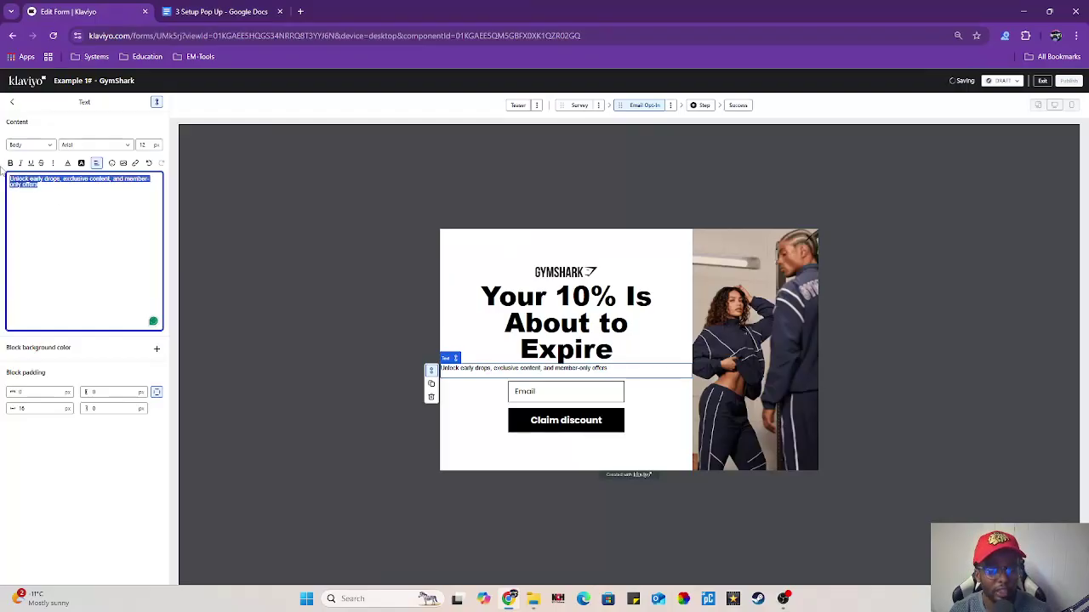
{"action": "left_click", "coordinate": [146, 145]}
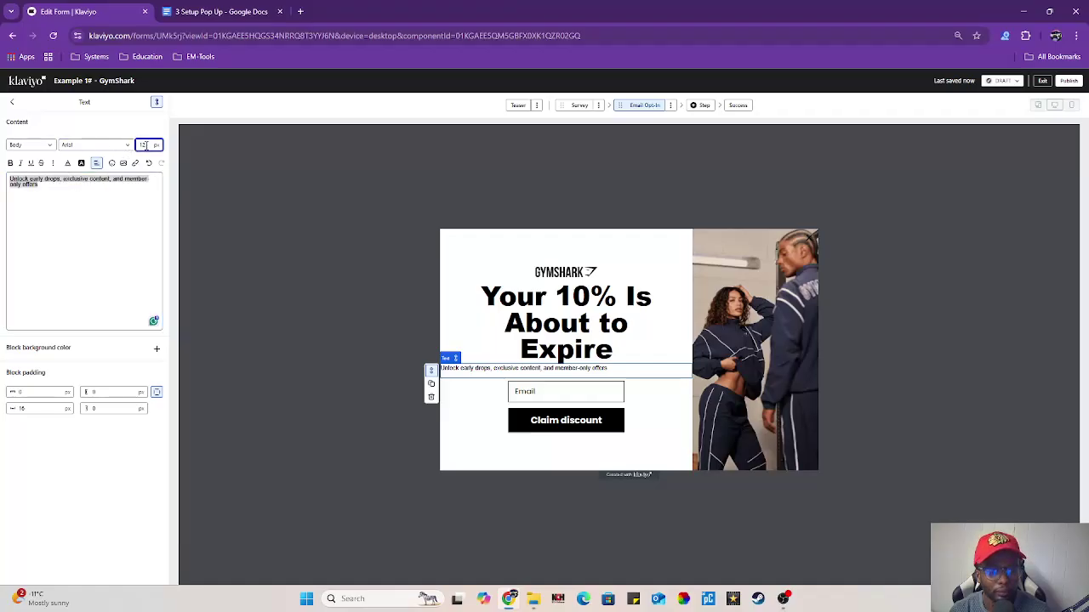
{"action": "left_click", "coordinate": [96, 162]}
{"action": "left_click", "coordinate": [111, 177]}
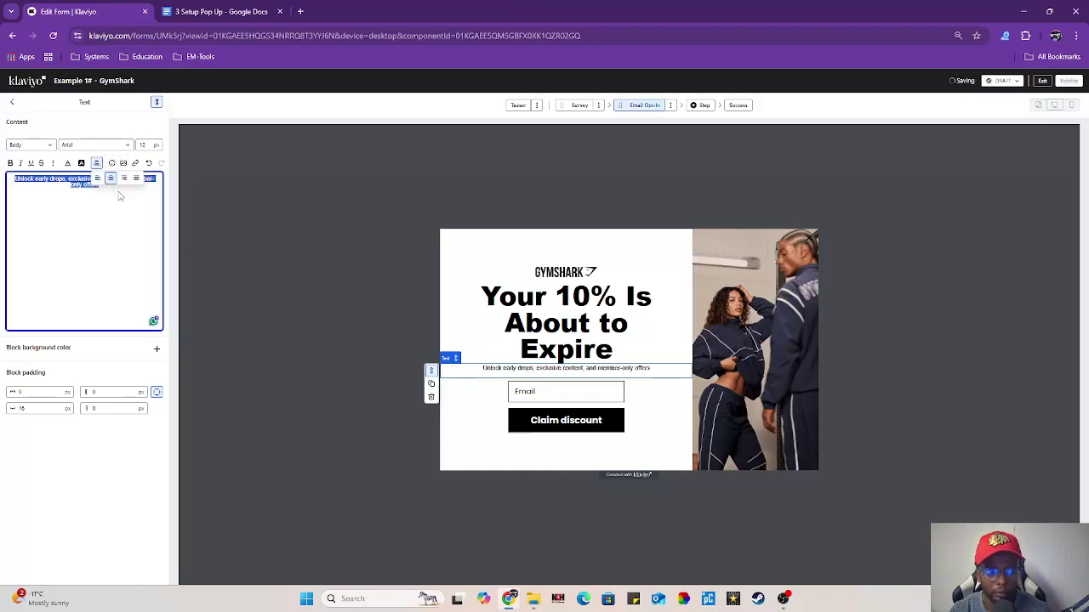
Set the subheadline's bottom, right and top block padding to 20 px each.
{"action": "left_click_drag", "start_coordinate": [36, 408], "coordinate": [2, 410]}
{"action": "type", "text": "29"}
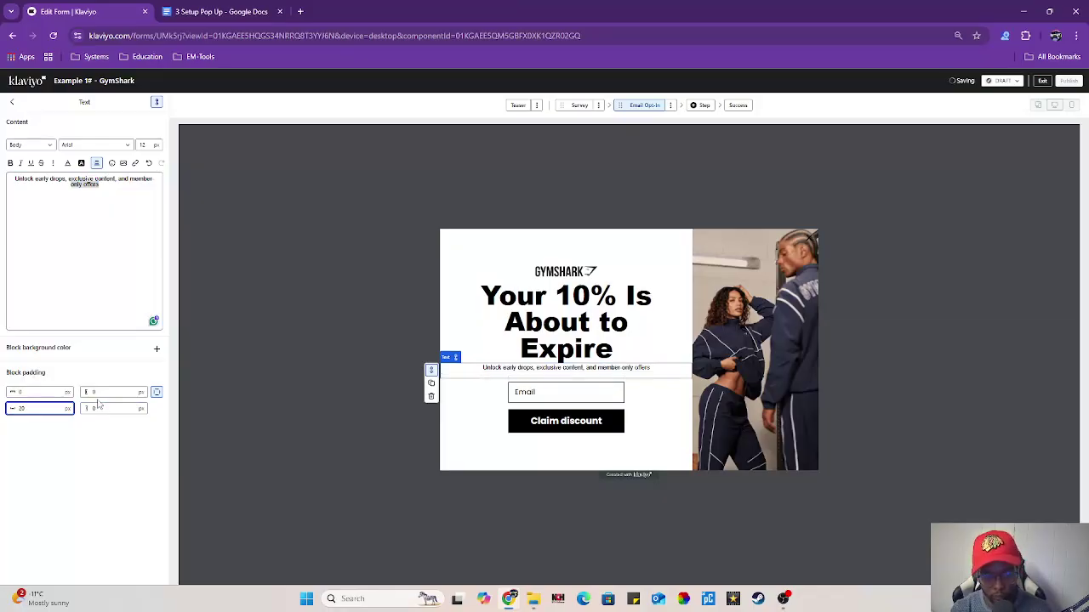
{"action": "left_click", "coordinate": [98, 392]}
{"action": "left_click", "coordinate": [103, 409]}
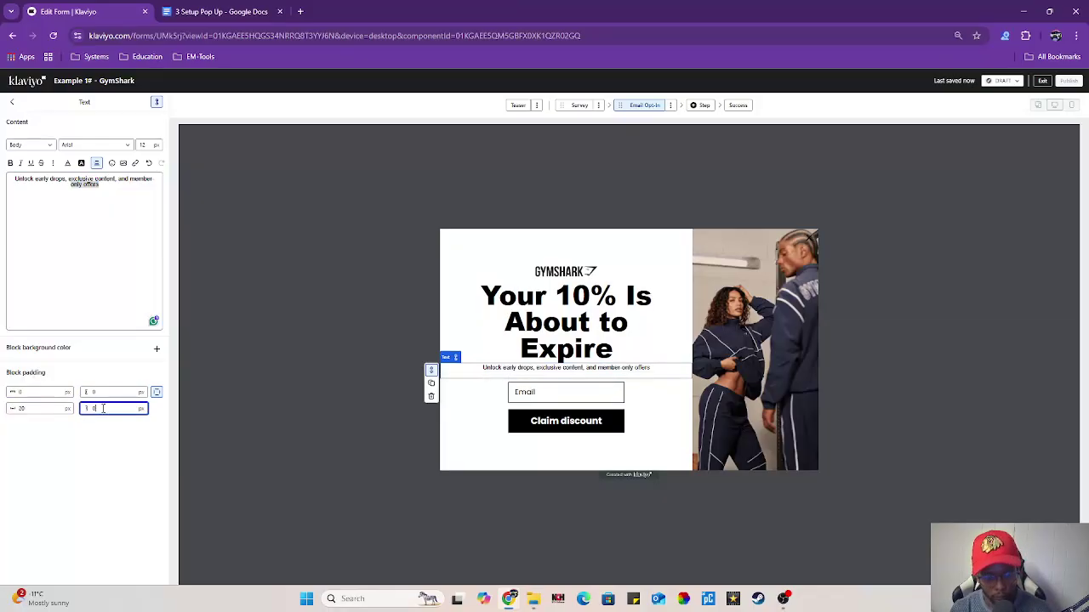
{"action": "type", "text": "20"}
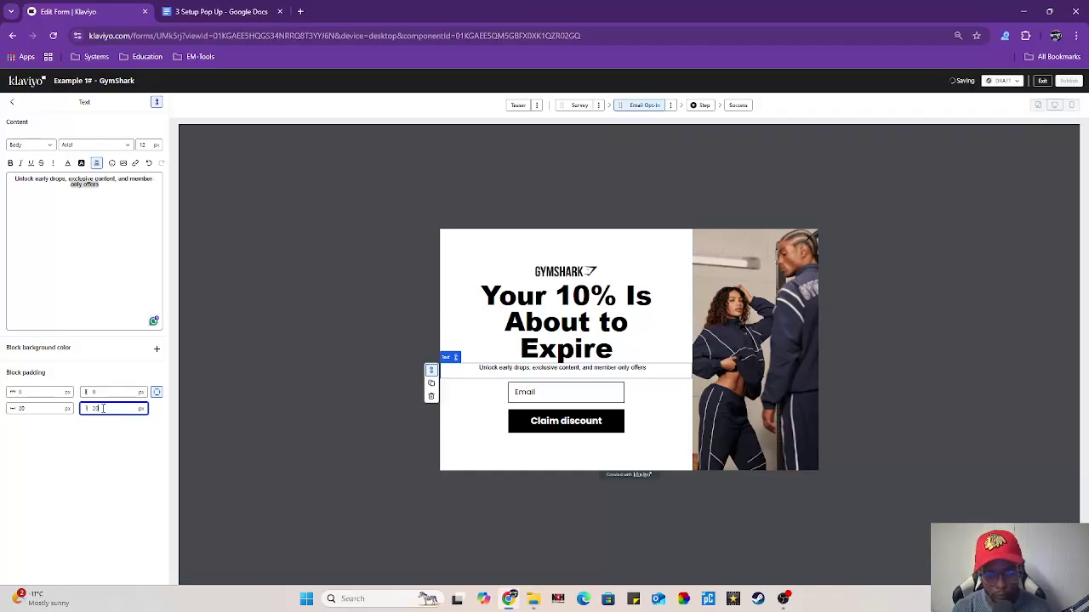
{"action": "left_click", "coordinate": [34, 391]}
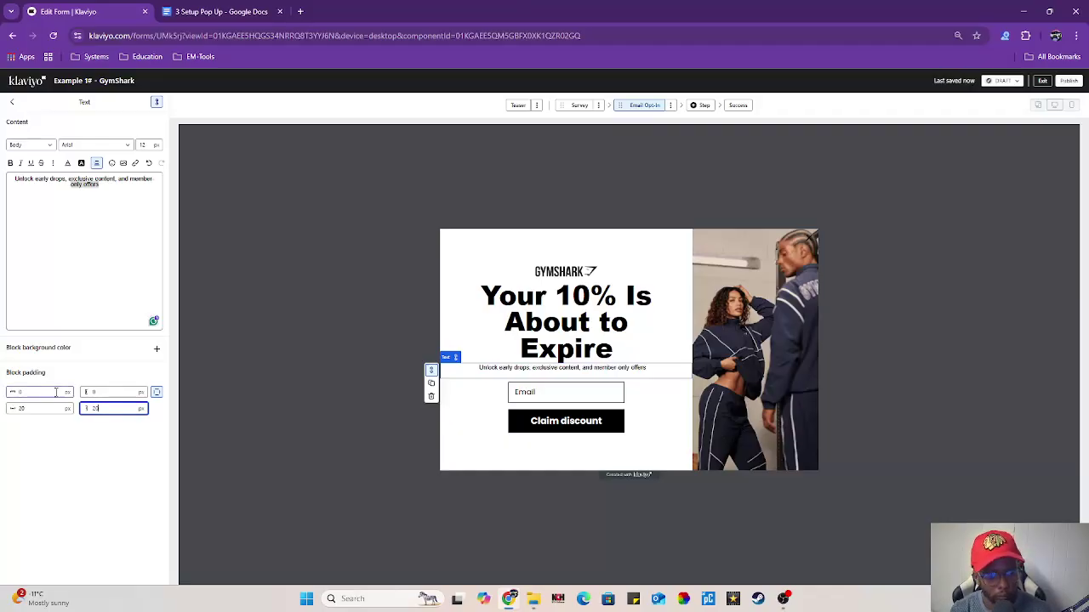
{"action": "key", "text": "BackSpace"}
{"action": "type", "text": "2"}
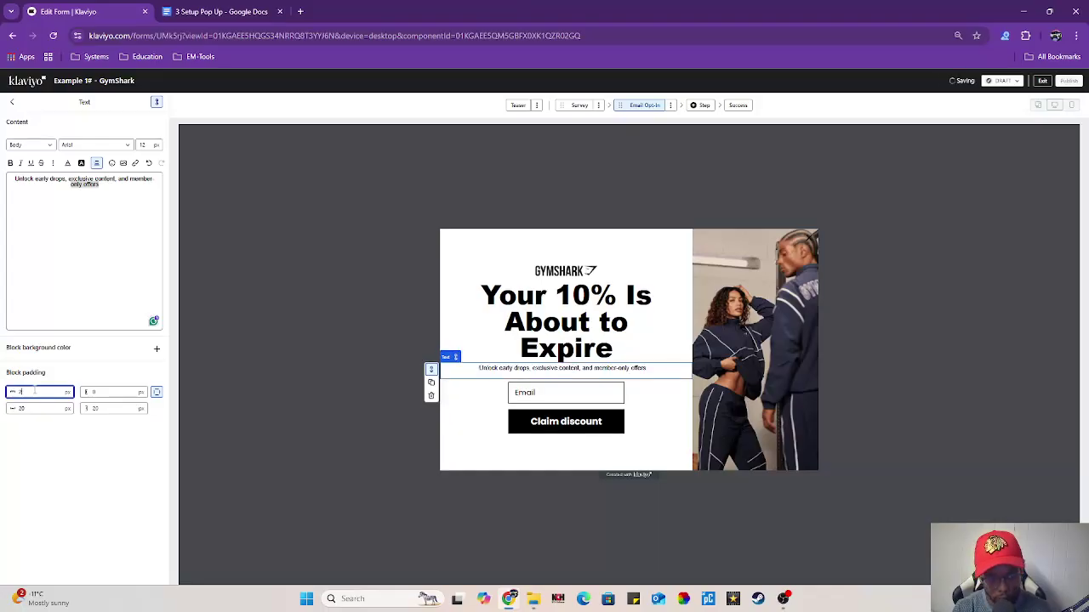
{"action": "type", "text": "0"}
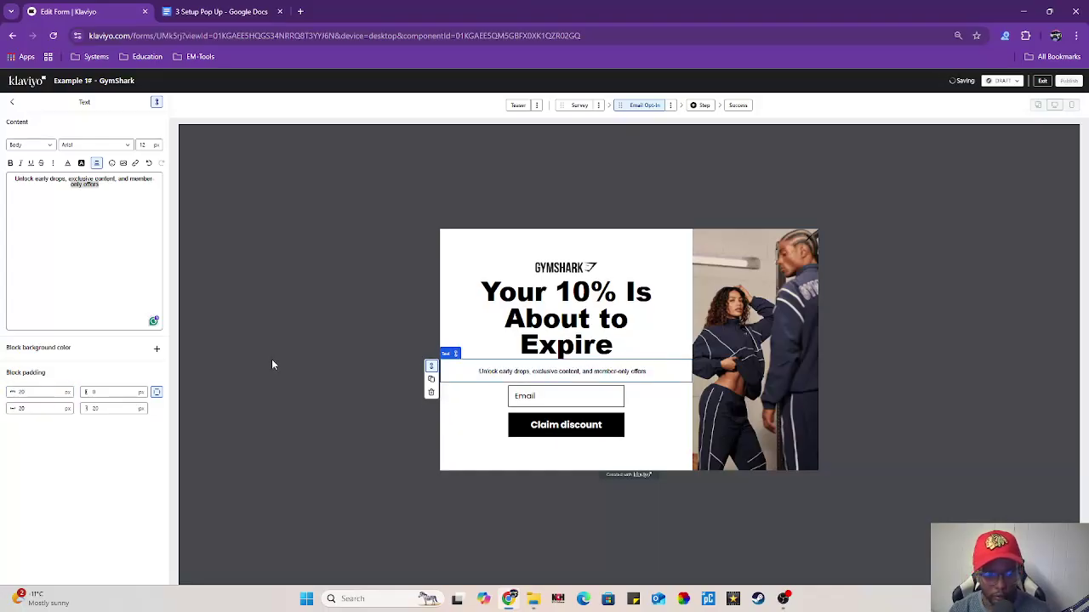
Enlarge the entire Email Opt-In subheadline to a font size of 20 px.
{"action": "left_click", "coordinate": [116, 285]}
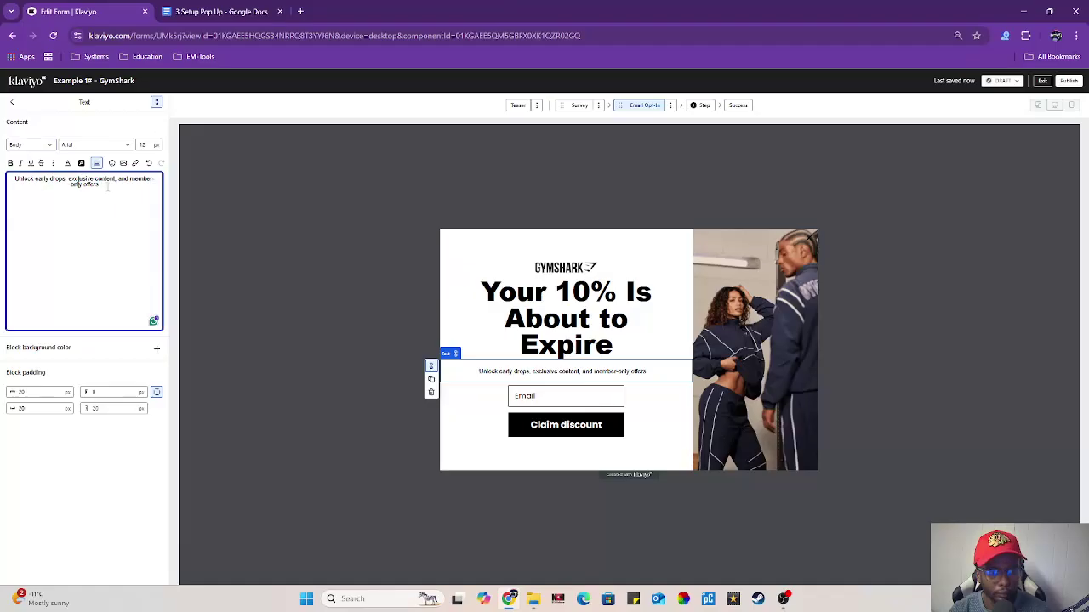
{"action": "left_click_drag", "start_coordinate": [99, 185], "coordinate": [2, 177]}
{"action": "left_click_drag", "start_coordinate": [149, 146], "coordinate": [119, 147]}
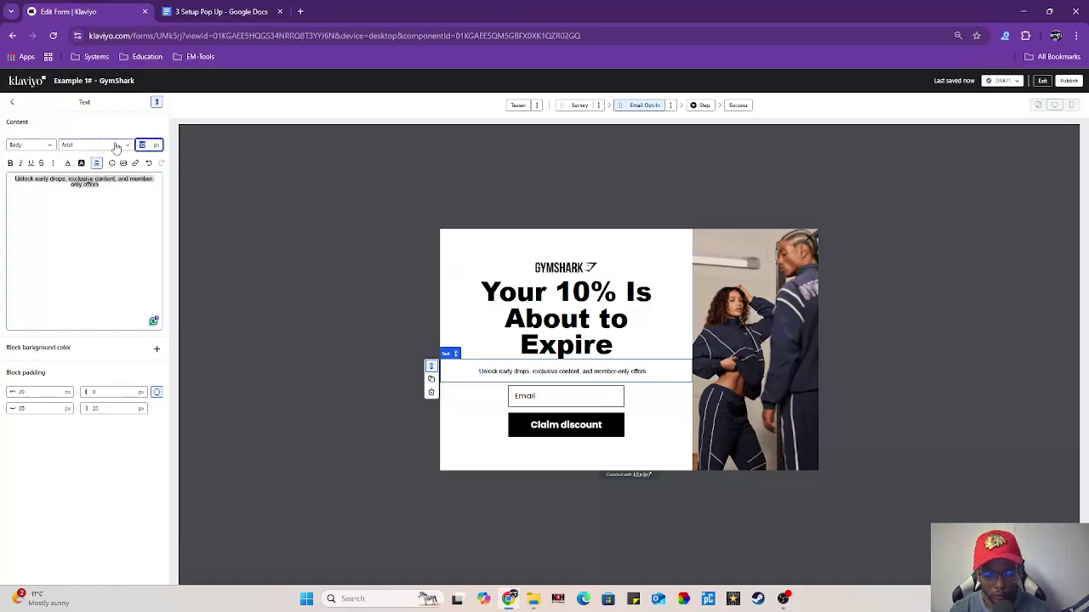
{"action": "type", "text": "15"}
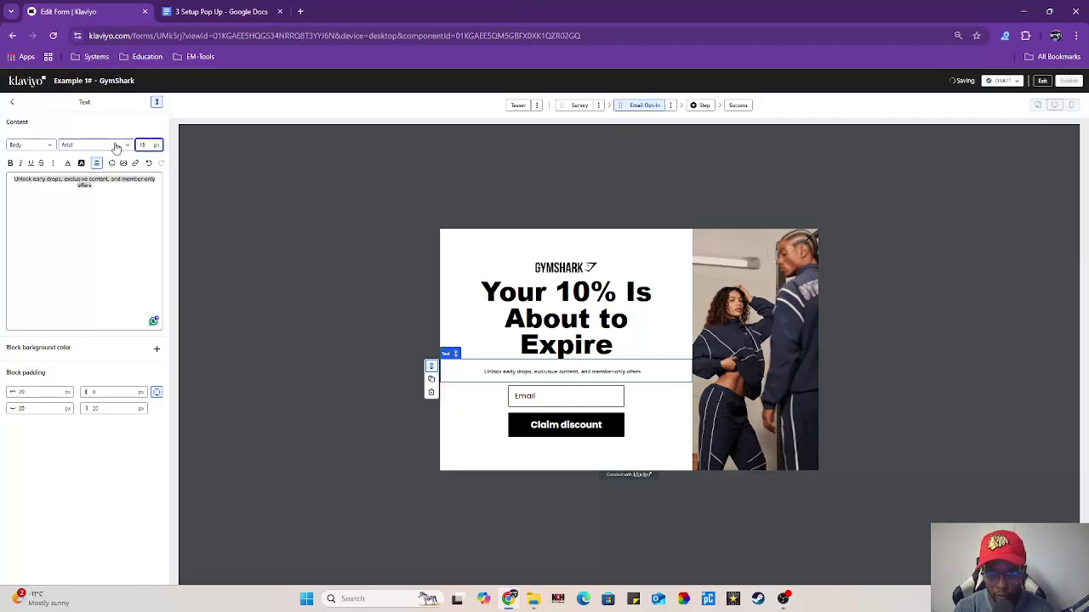
{"action": "key", "text": "BackSpace"}
{"action": "key", "text": "BackSpace"}
{"action": "type", "text": "20"}
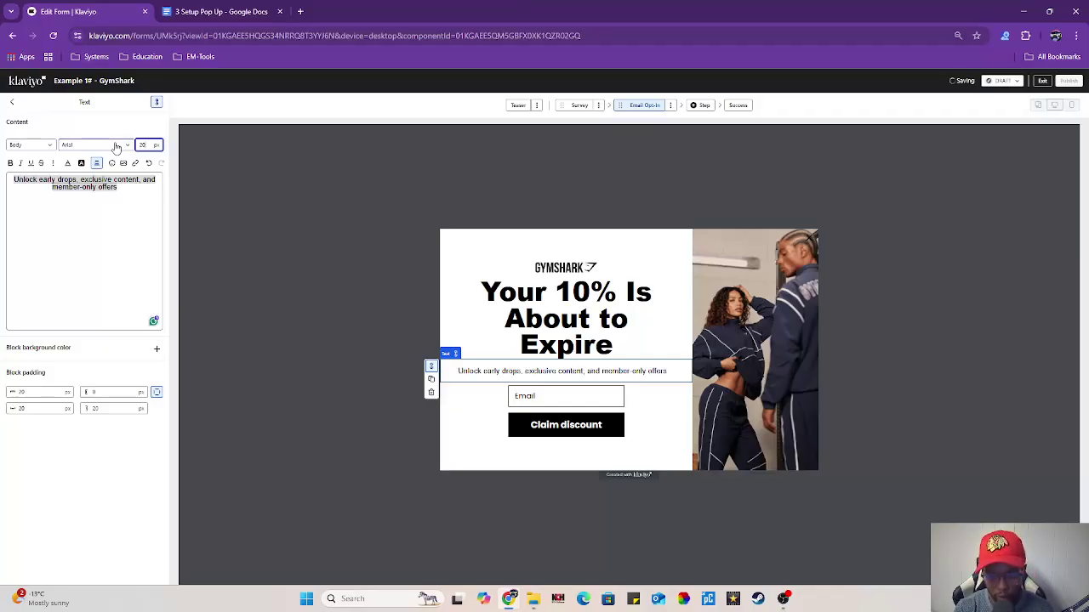
{"action": "left_click", "coordinate": [371, 385]}
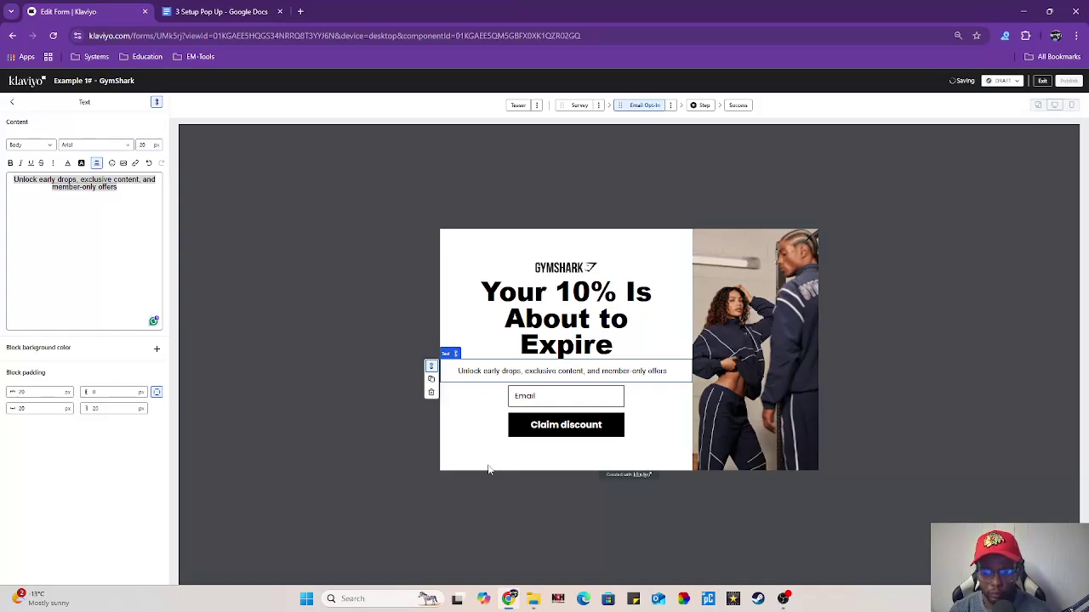
Switch to Google Docs and copy the Step 2 trust copy "We never sell your data. Unsubscribe anytime.".
{"action": "left_click", "coordinate": [216, 6]}
{"action": "scroll", "coordinate": [379, 324], "scroll_direction": "down", "scroll_amount": 2}
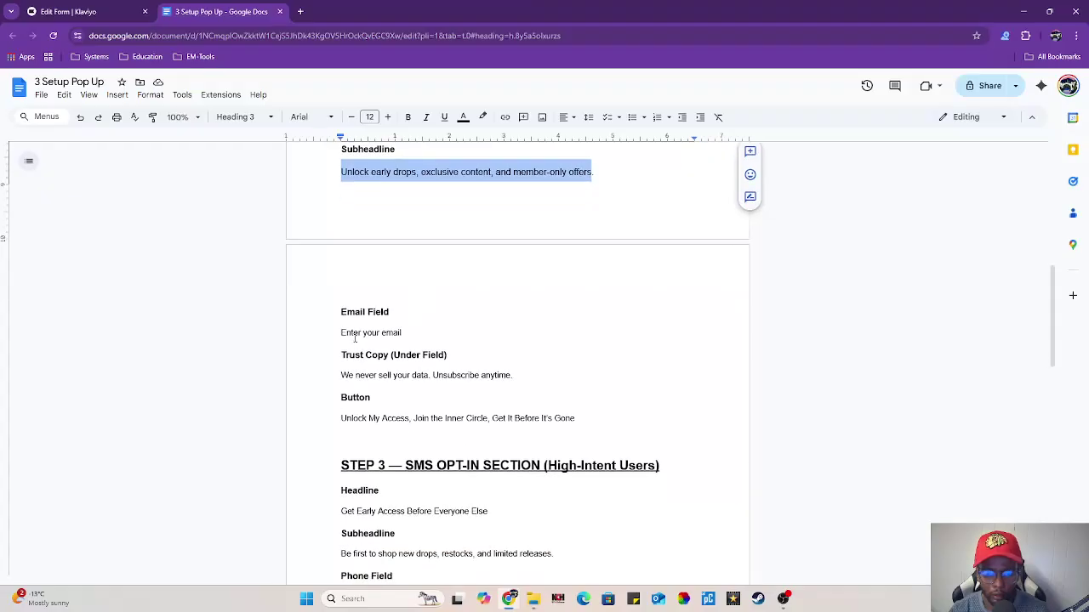
{"action": "left_click_drag", "start_coordinate": [337, 375], "coordinate": [519, 375]}
{"action": "key", "text": "ctrl+c"}
{"action": "right_click", "coordinate": [485, 374]}
{"action": "left_click", "coordinate": [514, 105]}
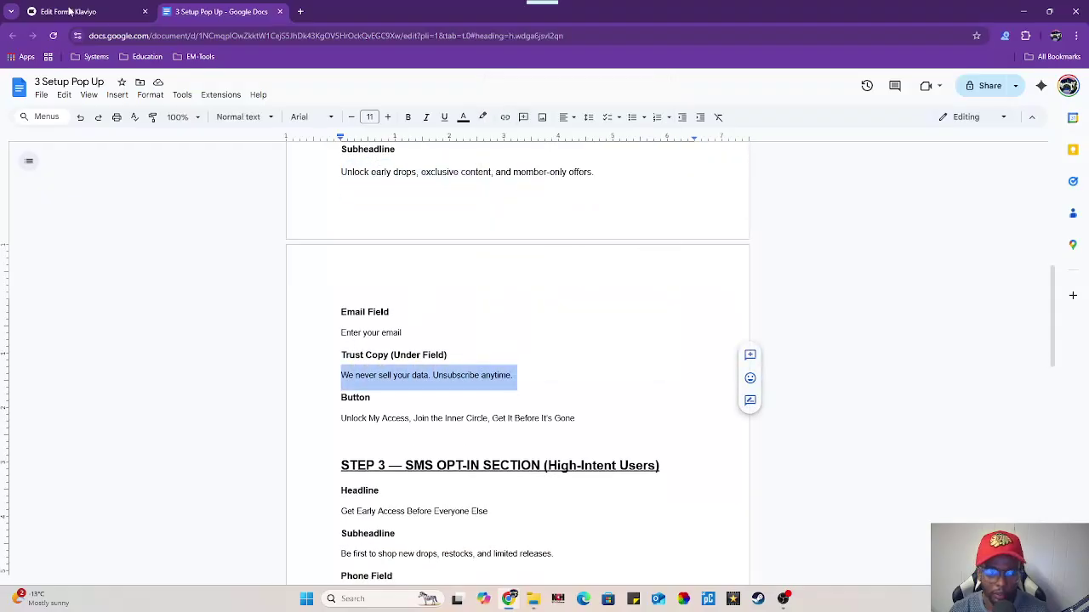
In the Klaviyo form, add a text block below the email field reading "We never sell your data. Unsubscribe anytime.".
{"action": "left_click", "coordinate": [68, 11]}
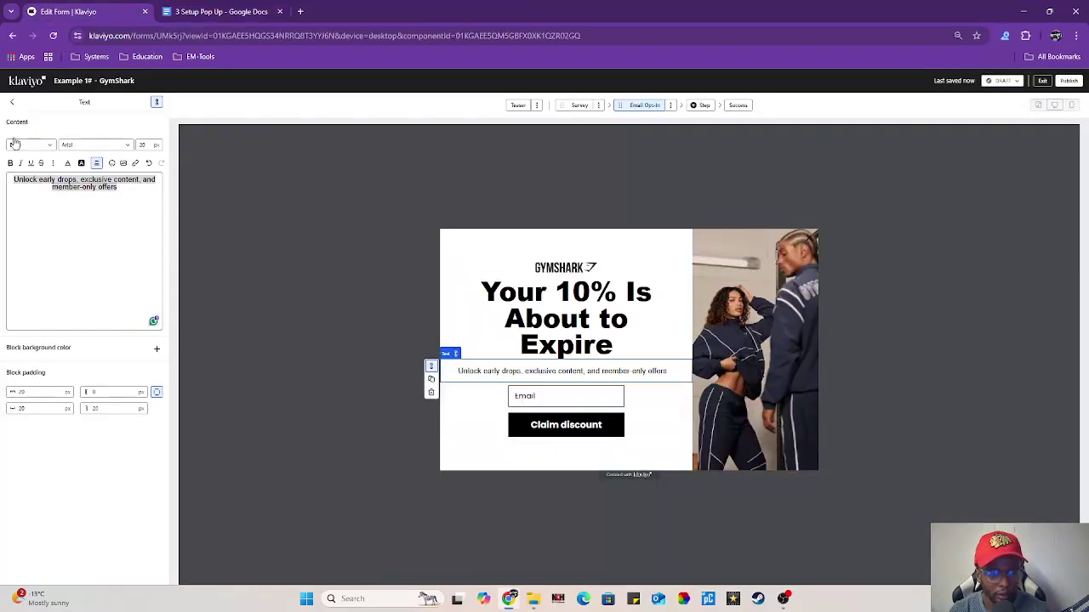
{"action": "left_click", "coordinate": [12, 101]}
{"action": "left_click", "coordinate": [52, 184]}
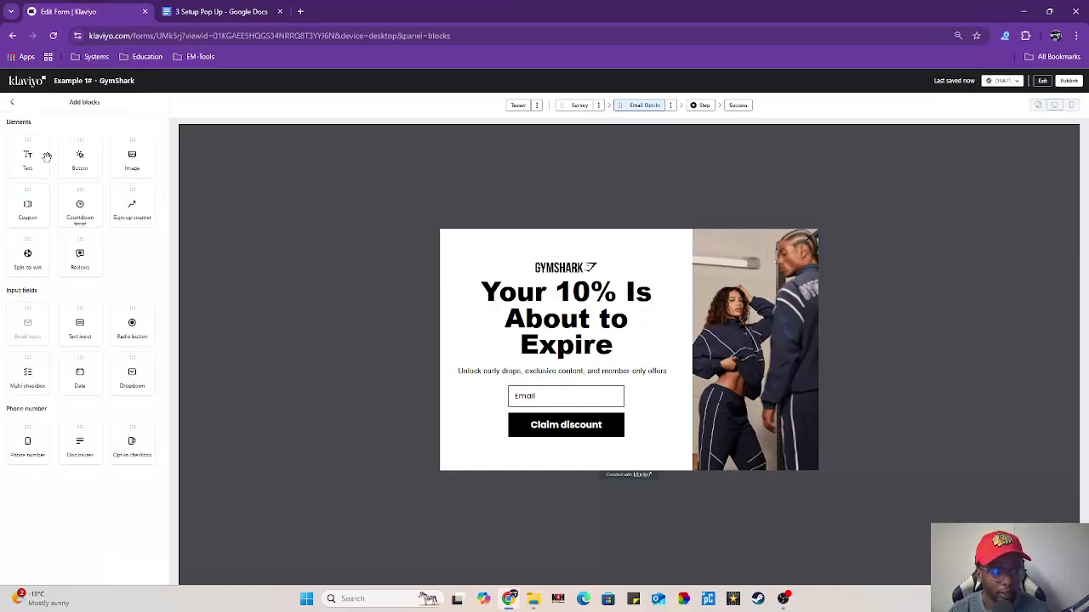
{"action": "left_click_drag", "start_coordinate": [28, 157], "coordinate": [556, 417]}
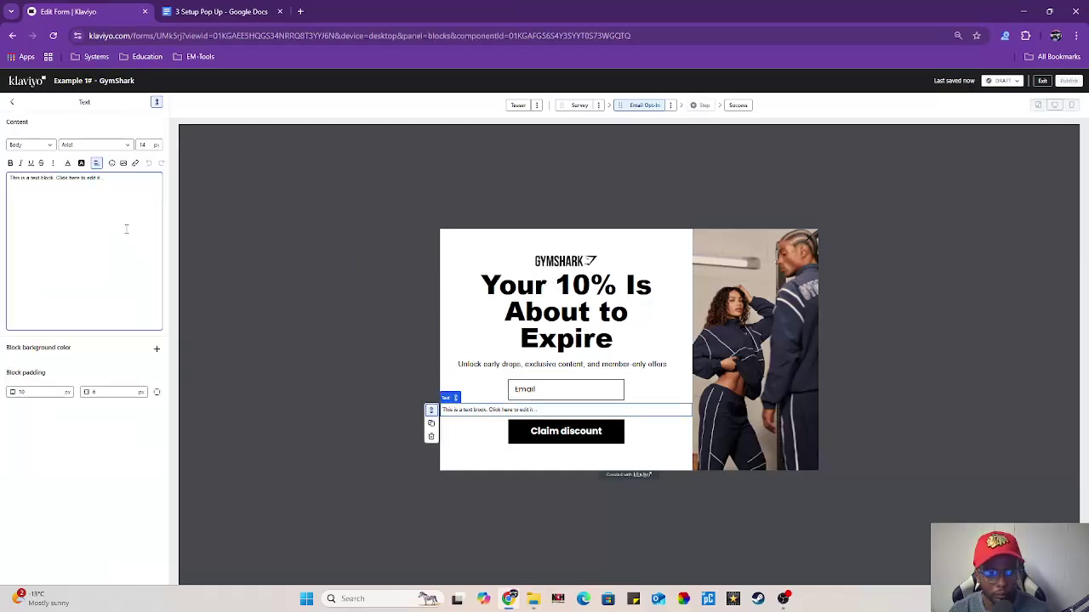
{"action": "triple_click", "coordinate": [105, 180]}
{"action": "key", "text": "BackSpace"}
{"action": "key", "text": "ctrl+v"}
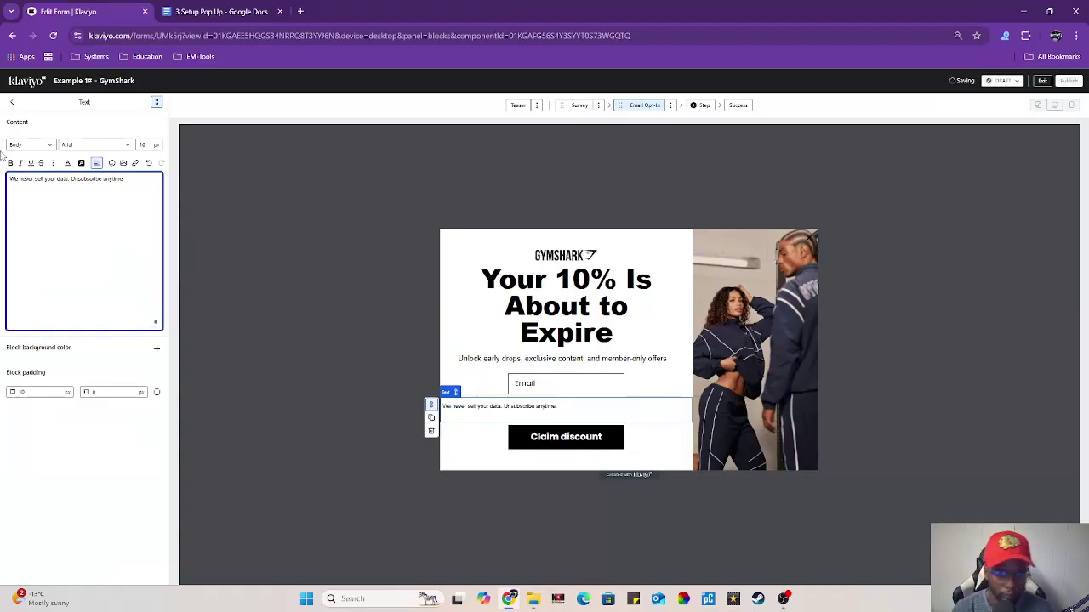
Center-align the trust copy text under the email field.
{"action": "left_click_drag", "start_coordinate": [129, 180], "coordinate": [7, 180]}
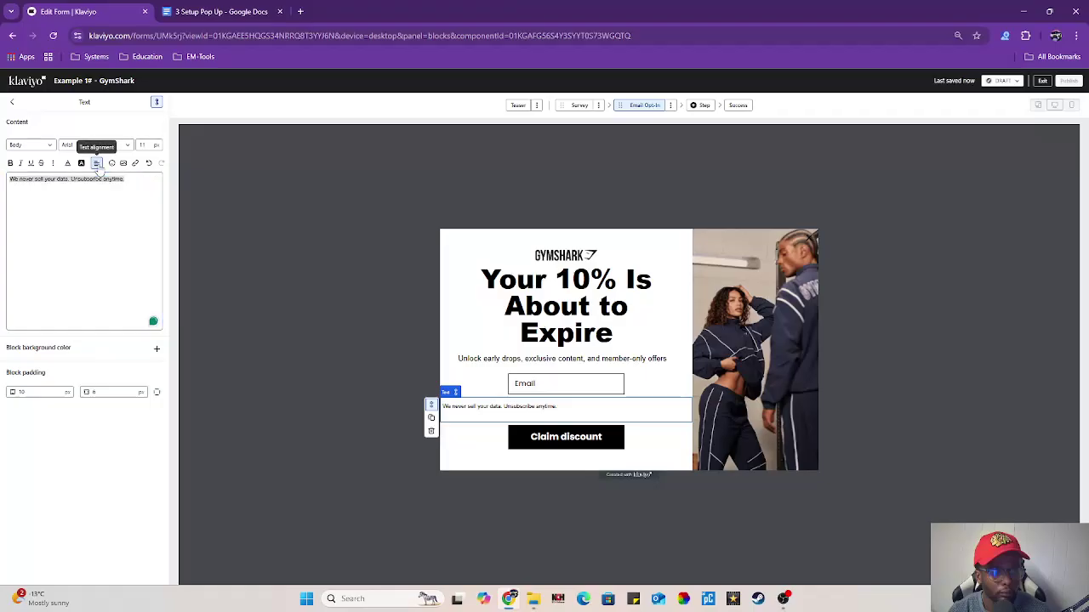
{"action": "left_click", "coordinate": [96, 162]}
{"action": "left_click", "coordinate": [111, 178]}
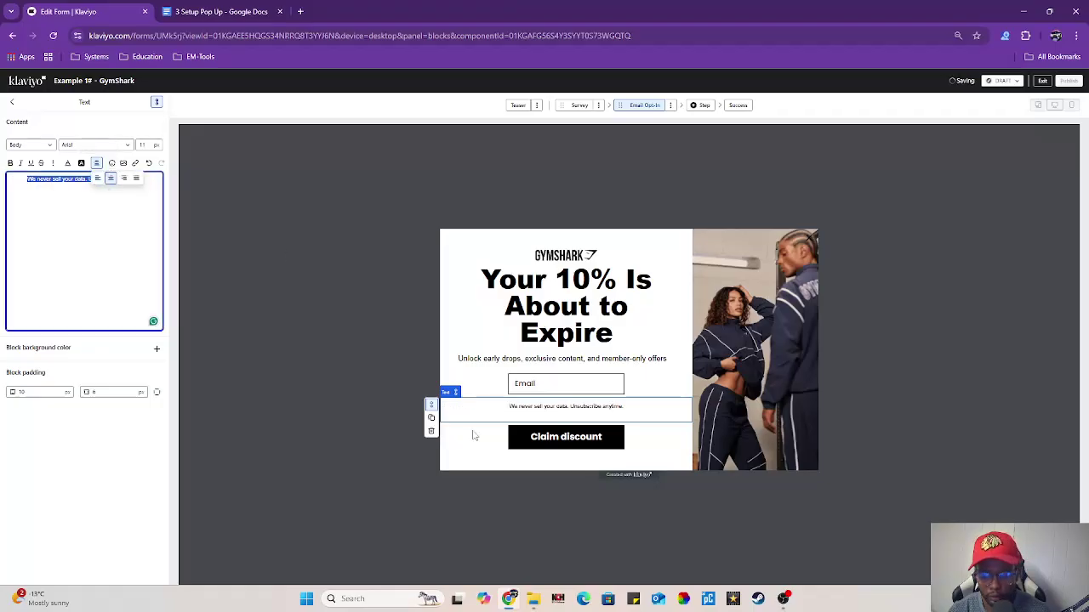
{"action": "left_click", "coordinate": [551, 536]}
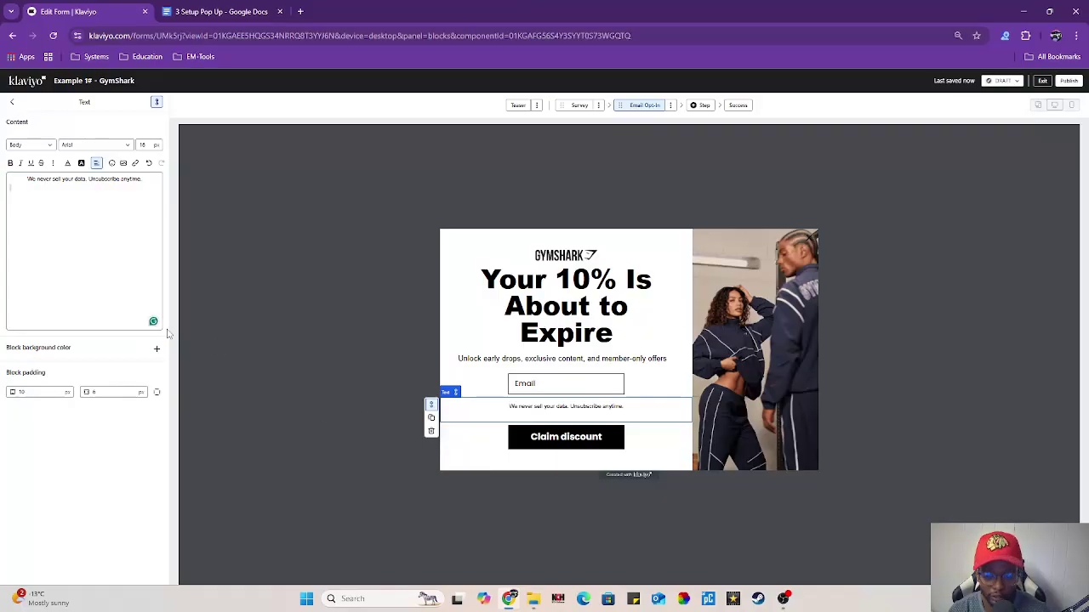
In the 3 Setup Pop Up document in Google Docs, copy the button phrase "Get It Before It's Gone".
{"action": "left_click", "coordinate": [204, 11]}
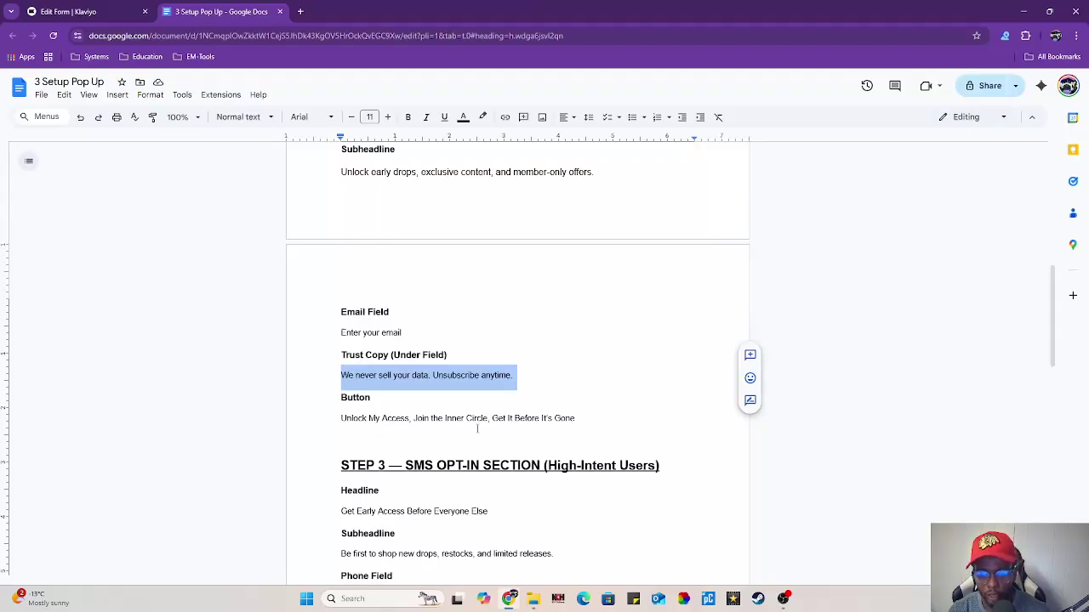
{"action": "left_click_drag", "start_coordinate": [586, 425], "coordinate": [491, 418]}
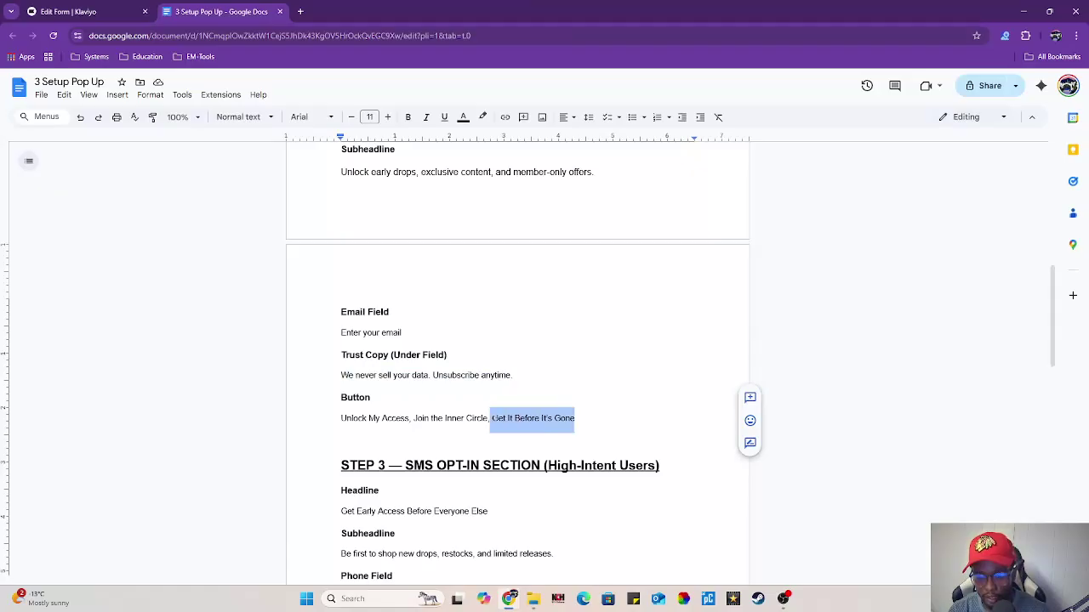
{"action": "right_click", "coordinate": [509, 420]}
{"action": "left_click", "coordinate": [538, 150]}
Back in the Klaviyo form, replace the "Claim discount" button text with the copied "Get It Before It's Gone".
{"action": "left_click", "coordinate": [85, 11]}
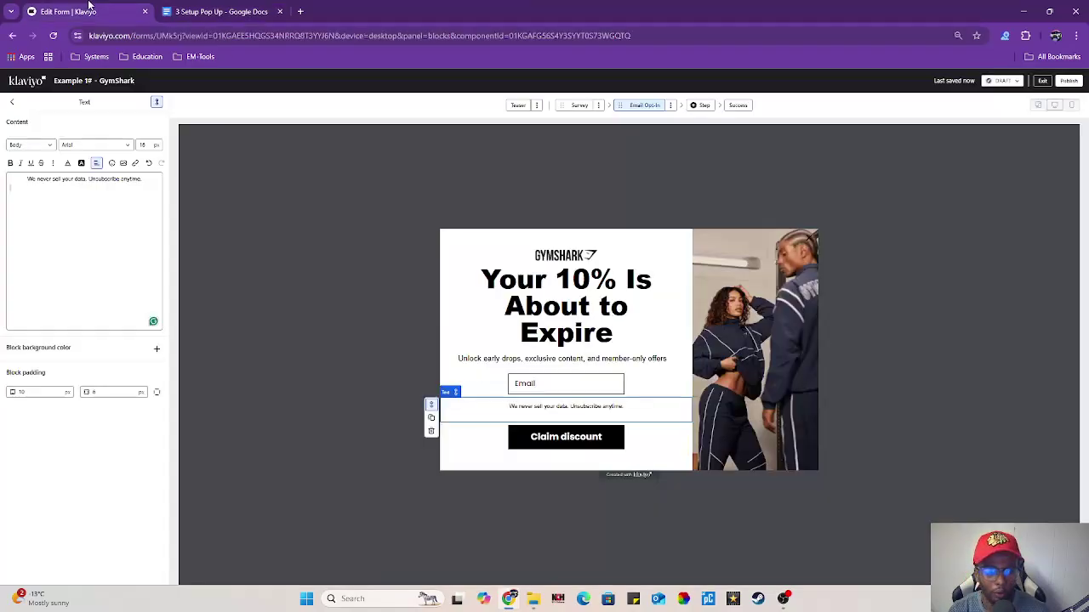
{"action": "left_click", "coordinate": [530, 439]}
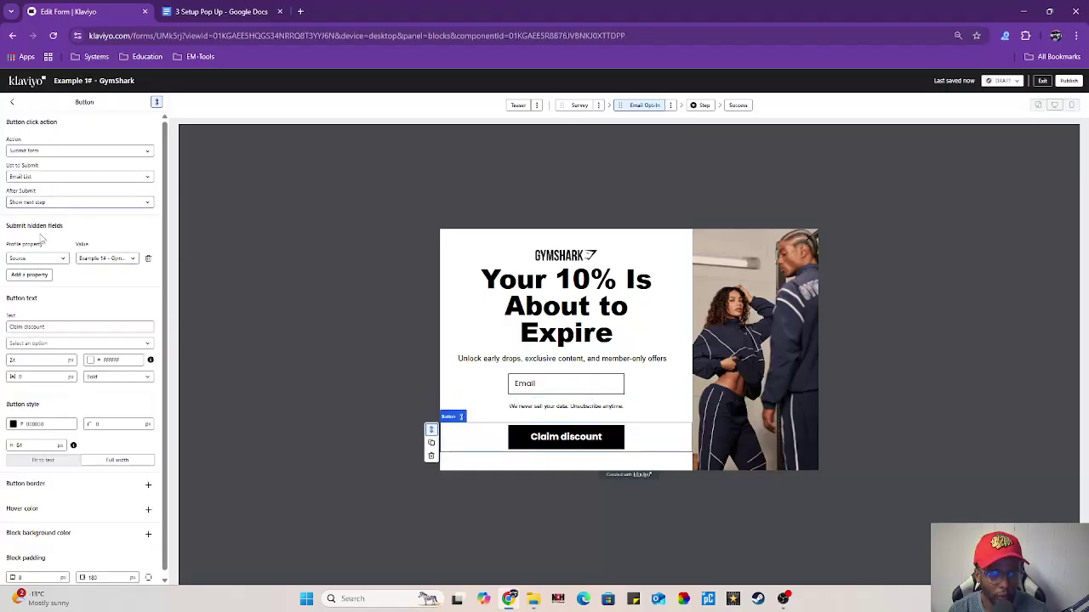
{"action": "triple_click", "coordinate": [76, 326]}
{"action": "key", "text": "BackSpace"}
{"action": "key", "text": "ctrl+v"}
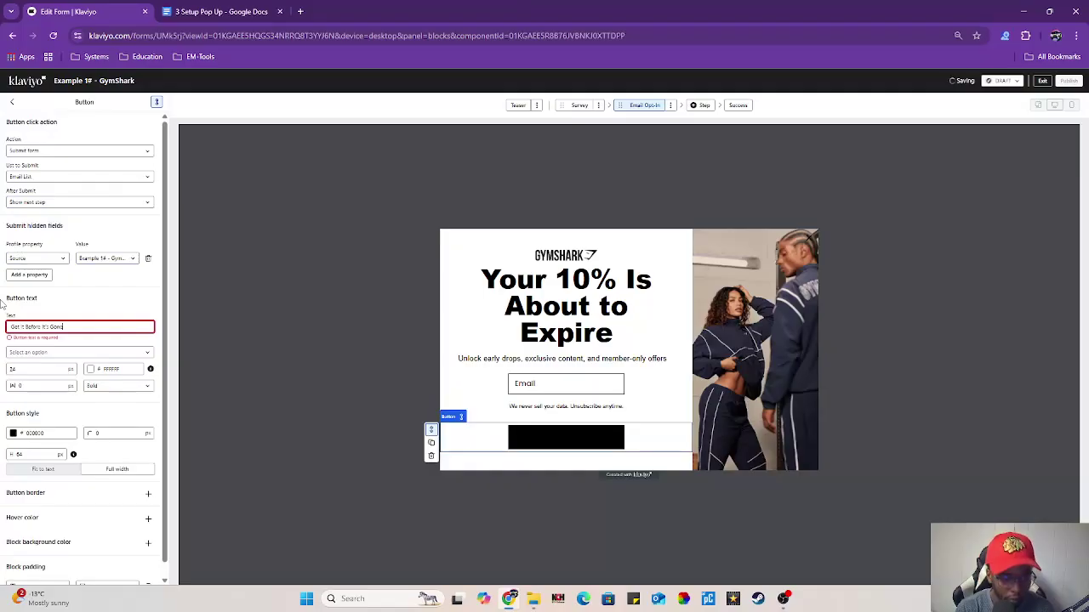
Set the vertical padding of the trust copy text block to 5 px.
{"action": "left_click", "coordinate": [538, 409]}
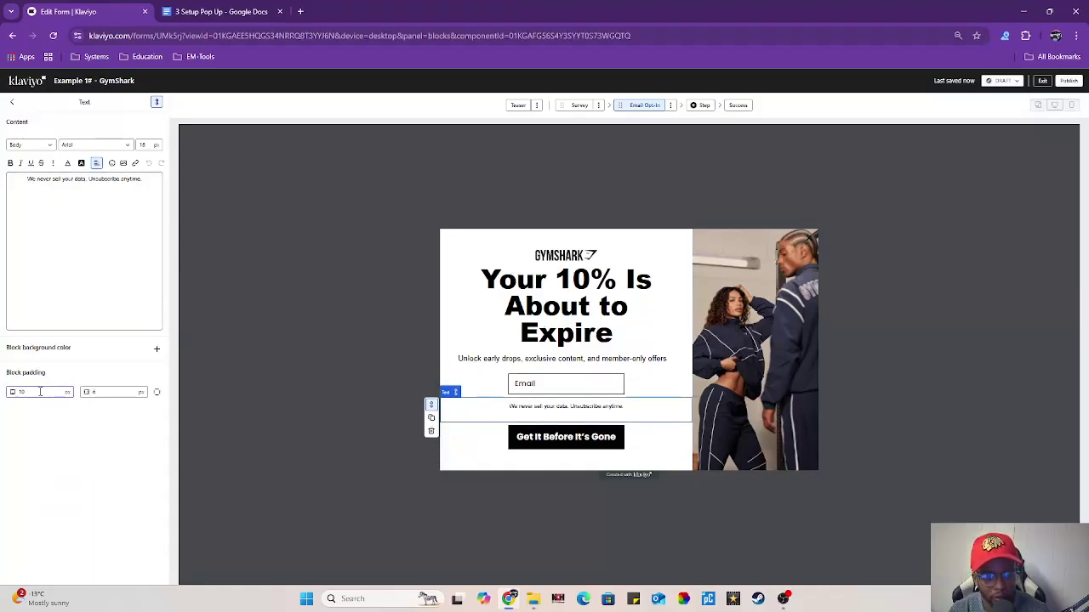
{"action": "left_click", "coordinate": [40, 392]}
{"action": "type", "text": "6"}
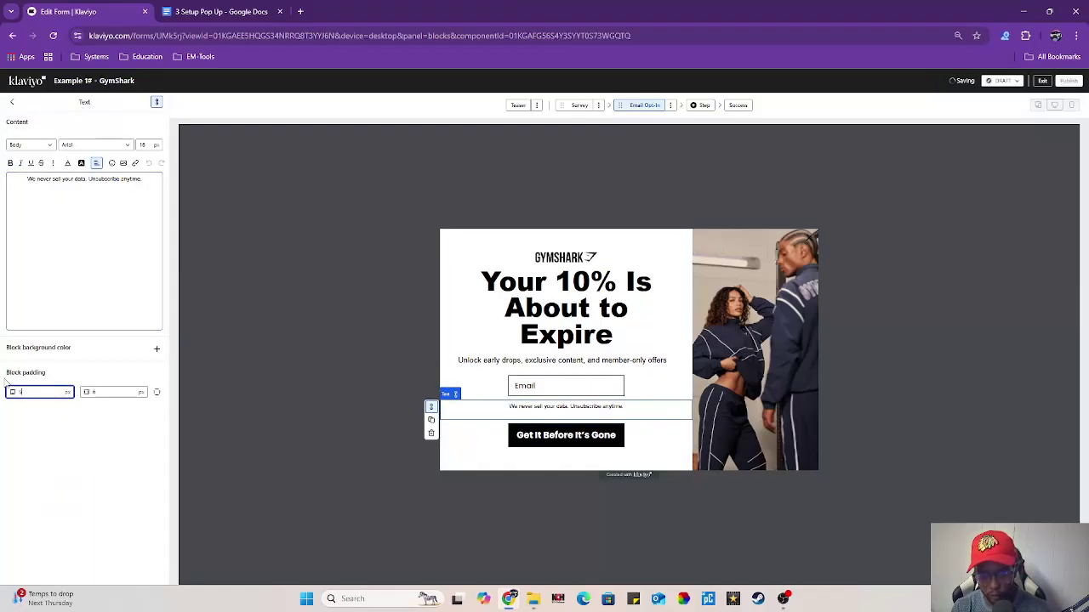
Configure the button to submit the form to the Email List and show the next step, and delete its Source hidden field.
{"action": "left_click", "coordinate": [502, 449]}
{"action": "scroll", "coordinate": [53, 363], "scroll_direction": "down", "scroll_amount": 1}
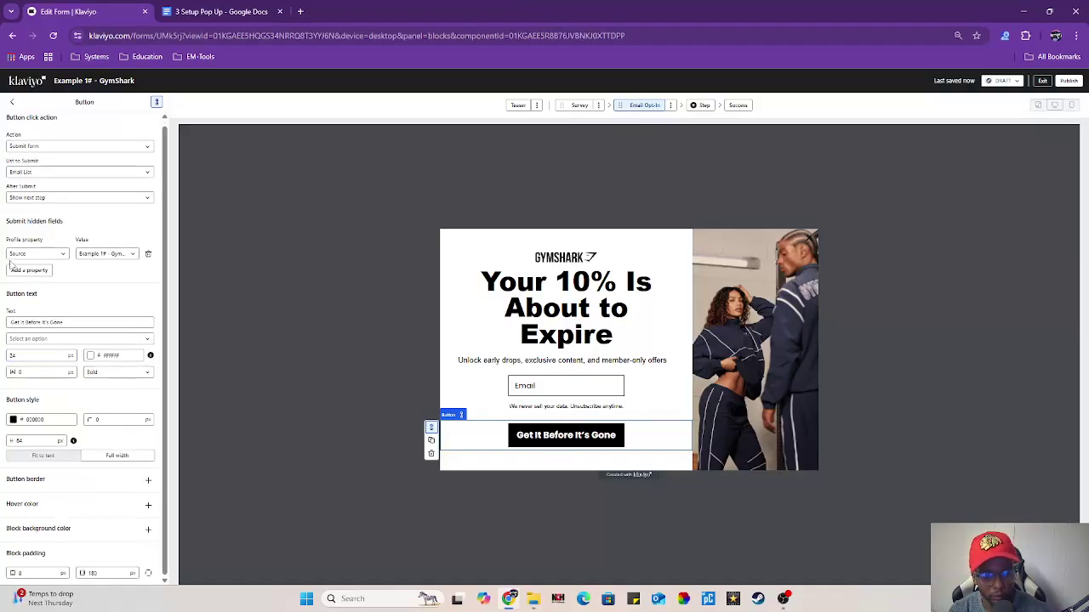
{"action": "left_click", "coordinate": [52, 148]}
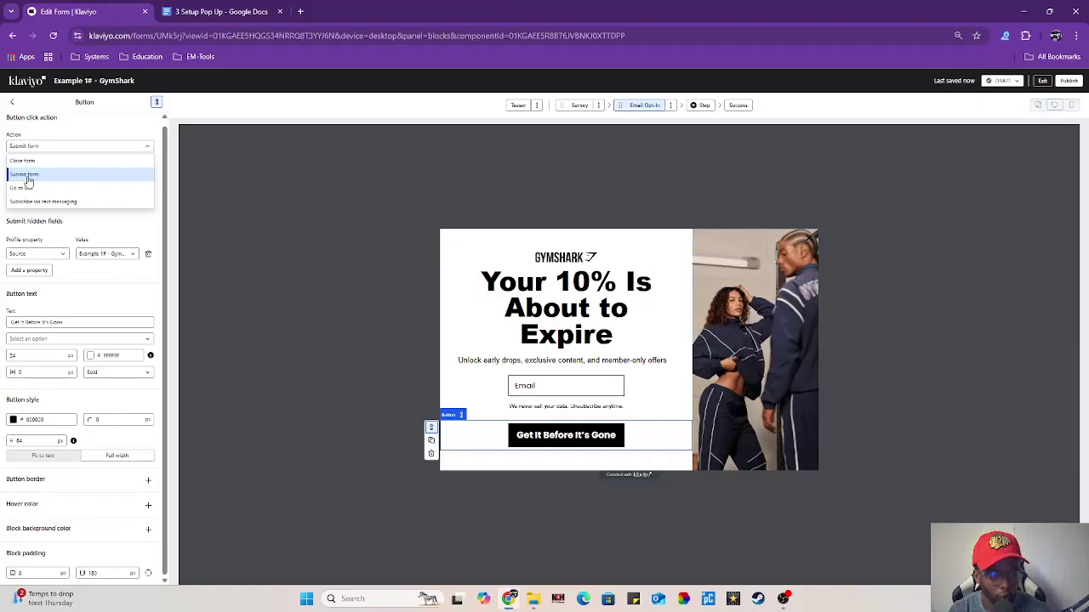
{"action": "left_click", "coordinate": [29, 178]}
{"action": "left_click", "coordinate": [64, 176]}
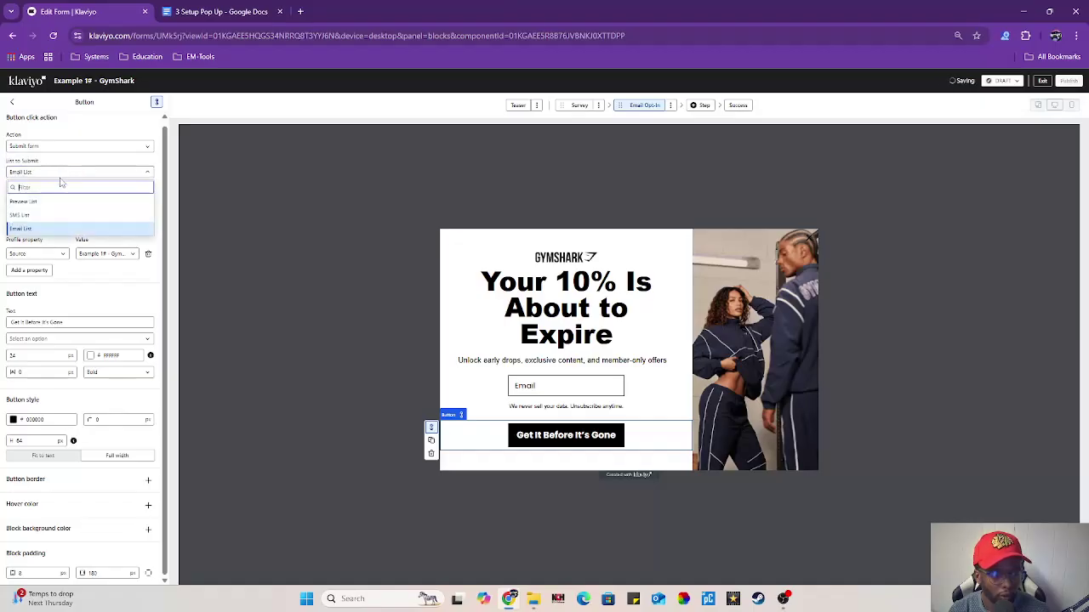
{"action": "left_click", "coordinate": [73, 228]}
{"action": "left_click", "coordinate": [72, 202]}
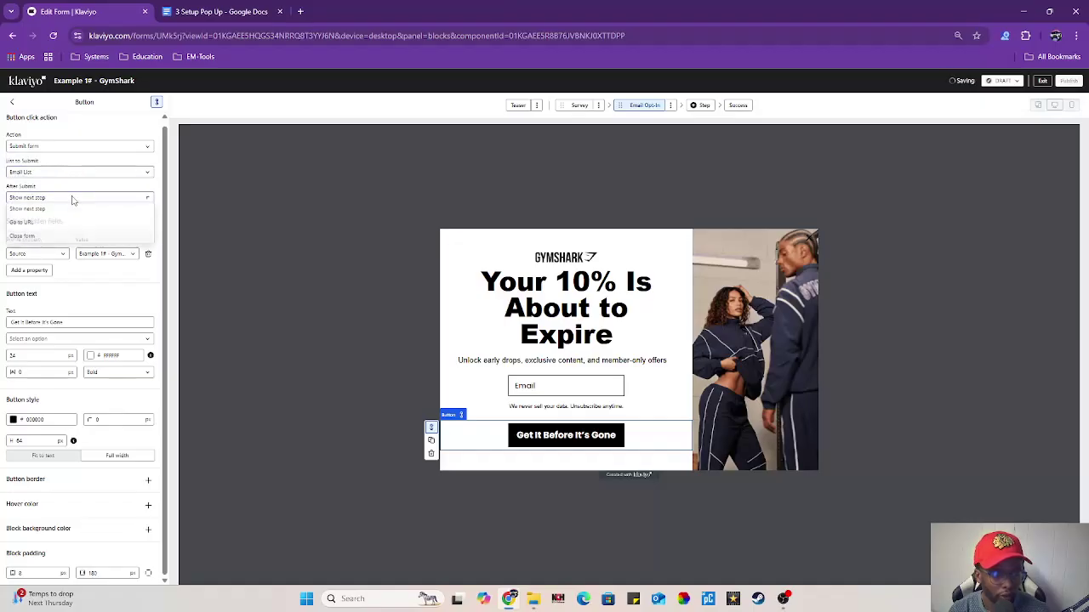
{"action": "left_click", "coordinate": [43, 217]}
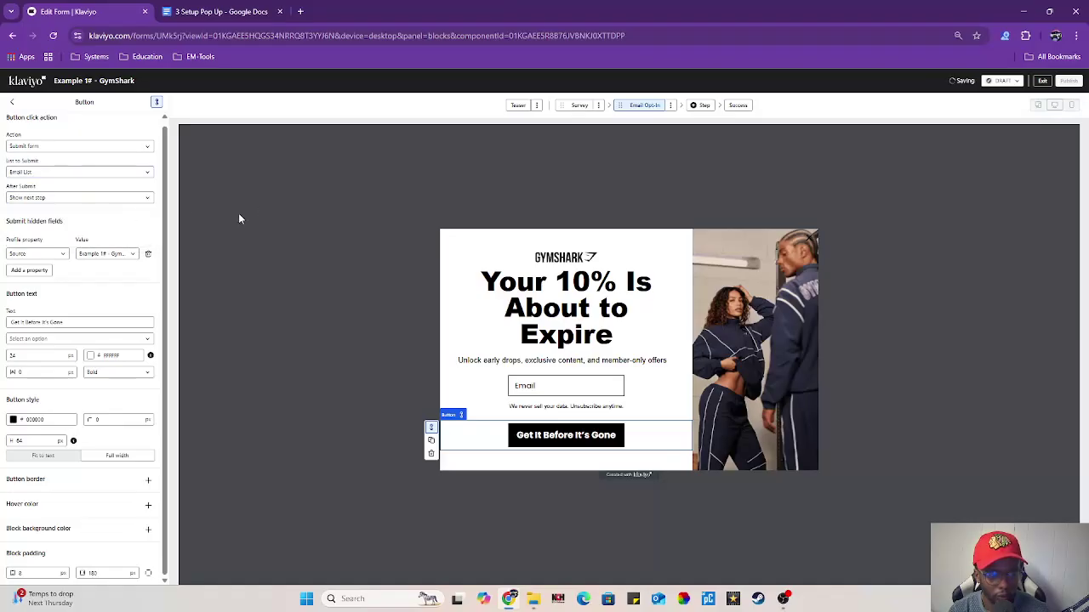
{"action": "left_click", "coordinate": [148, 253]}
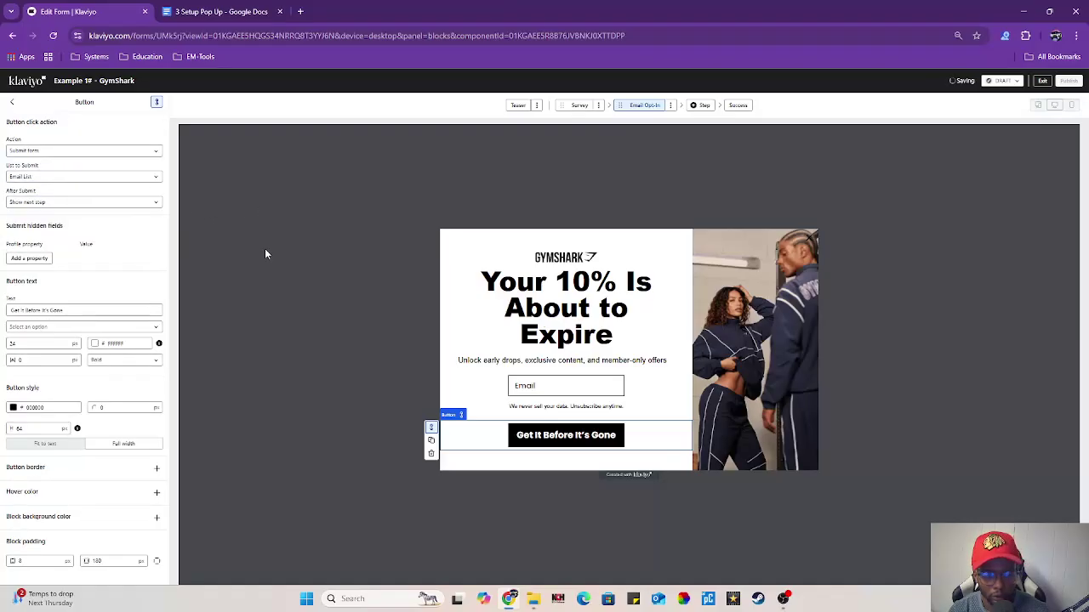
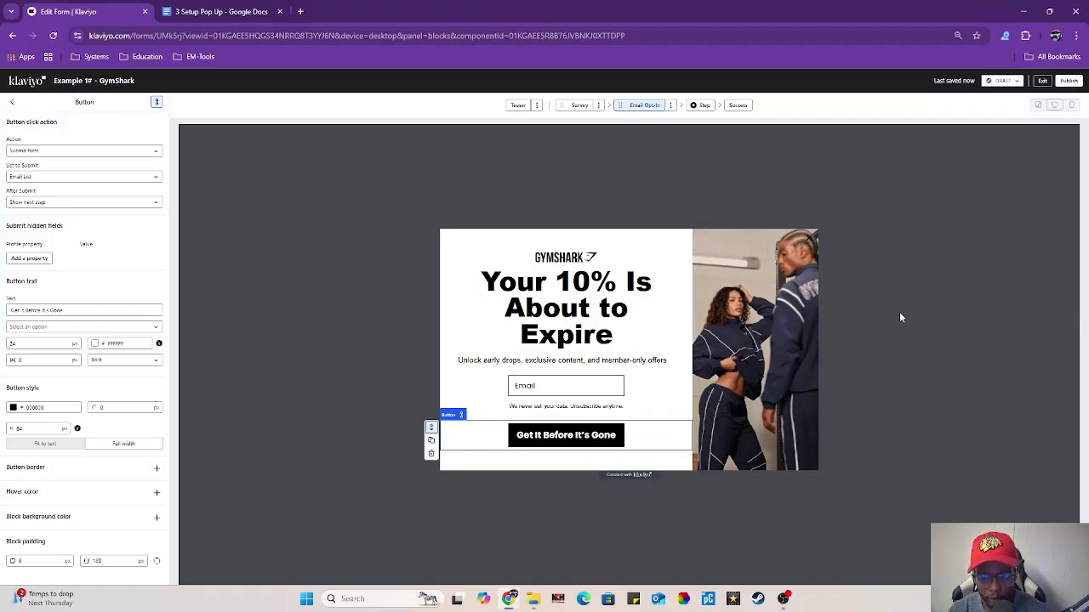
Set the vertical padding of the Gymshark logo image to 20 px.
{"action": "left_click", "coordinate": [578, 259]}
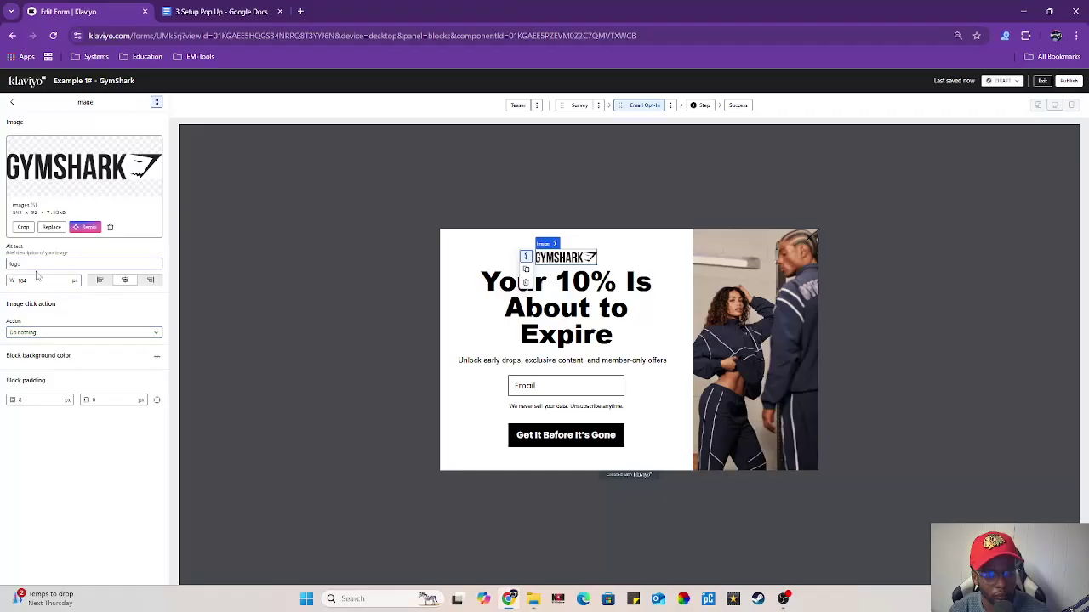
{"action": "left_click", "coordinate": [26, 401]}
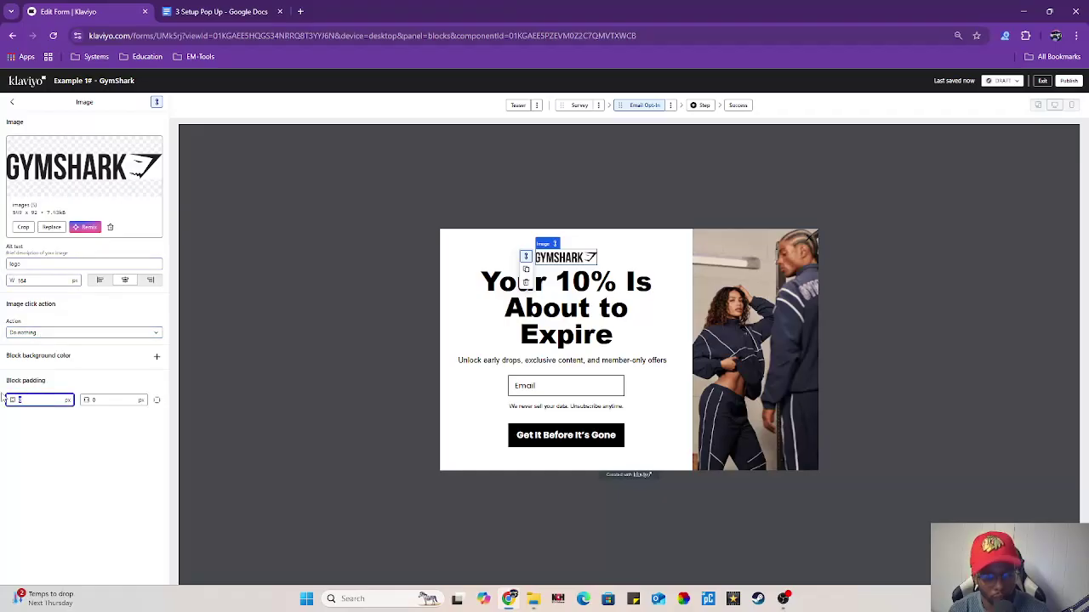
{"action": "type", "text": "20"}
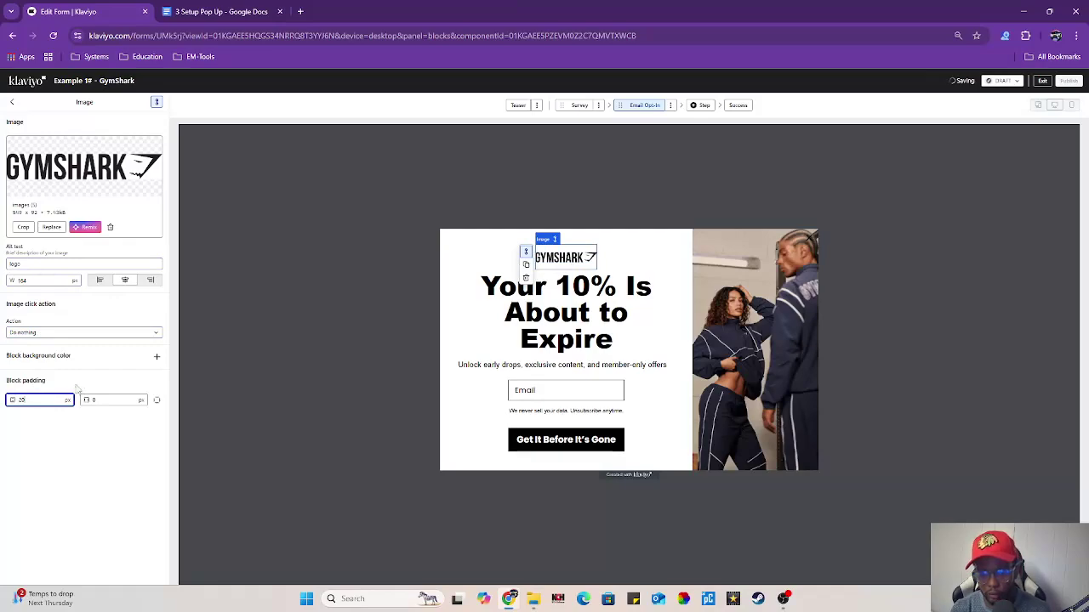
{"action": "left_click", "coordinate": [855, 342]}
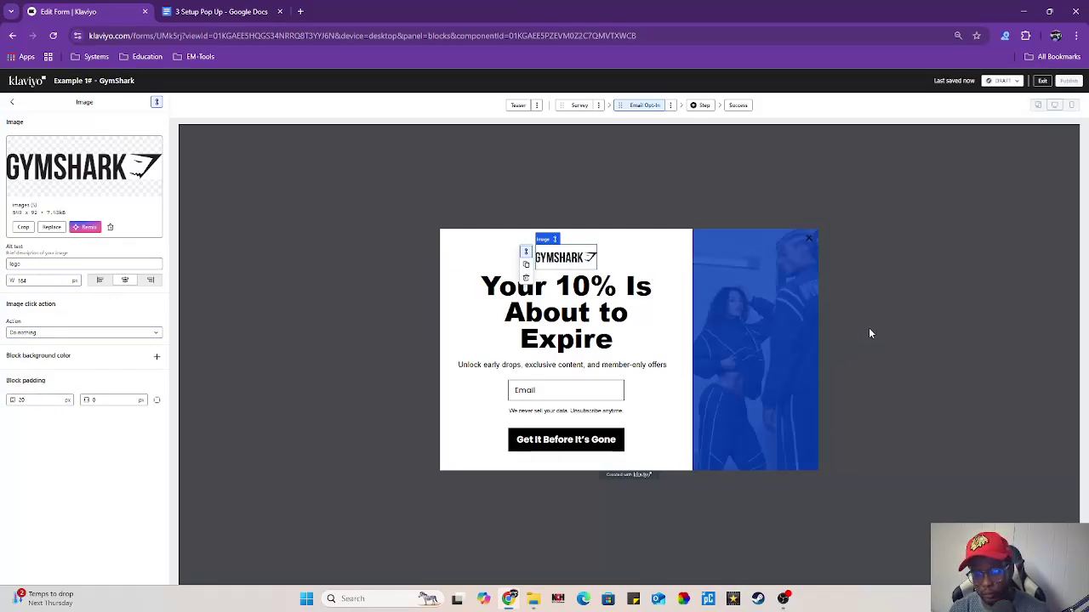
Reduce the vertical padding of the trust copy text block to 2 px.
{"action": "left_click", "coordinate": [494, 417]}
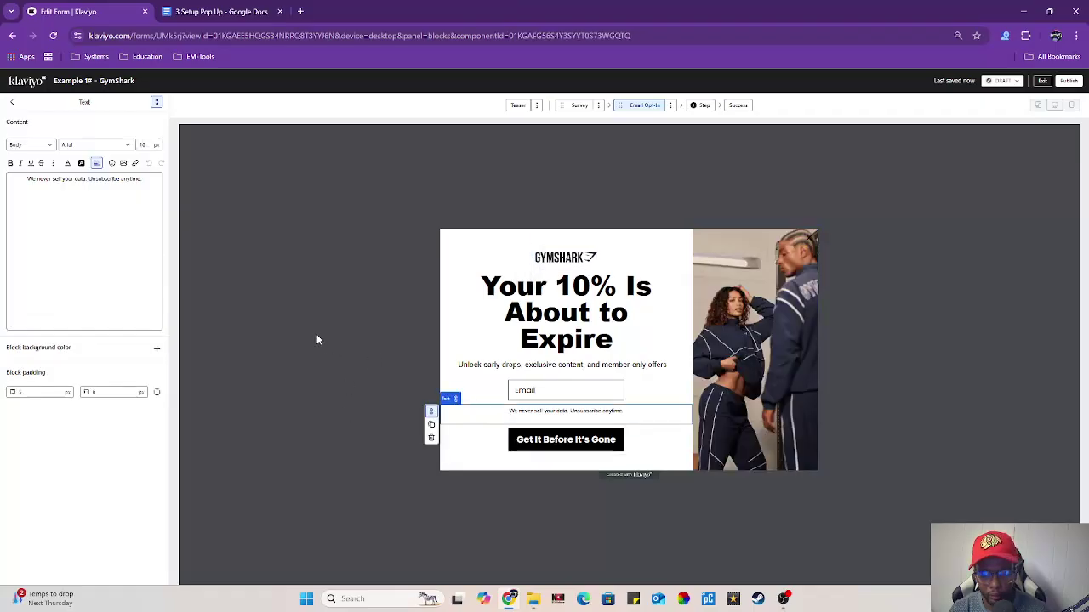
{"action": "left_click", "coordinate": [19, 392]}
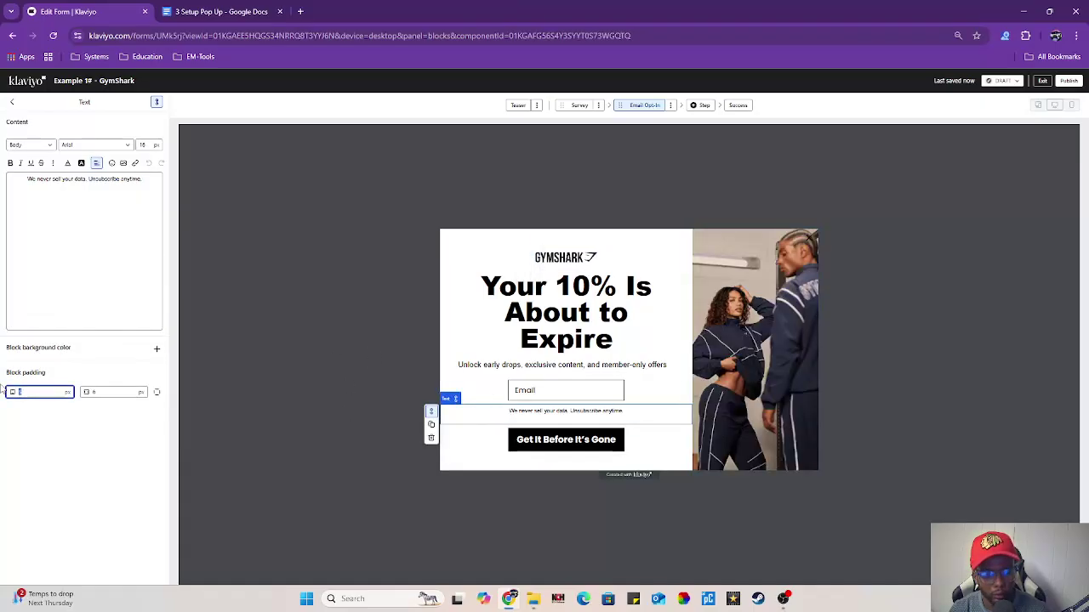
{"action": "type", "text": "4"}
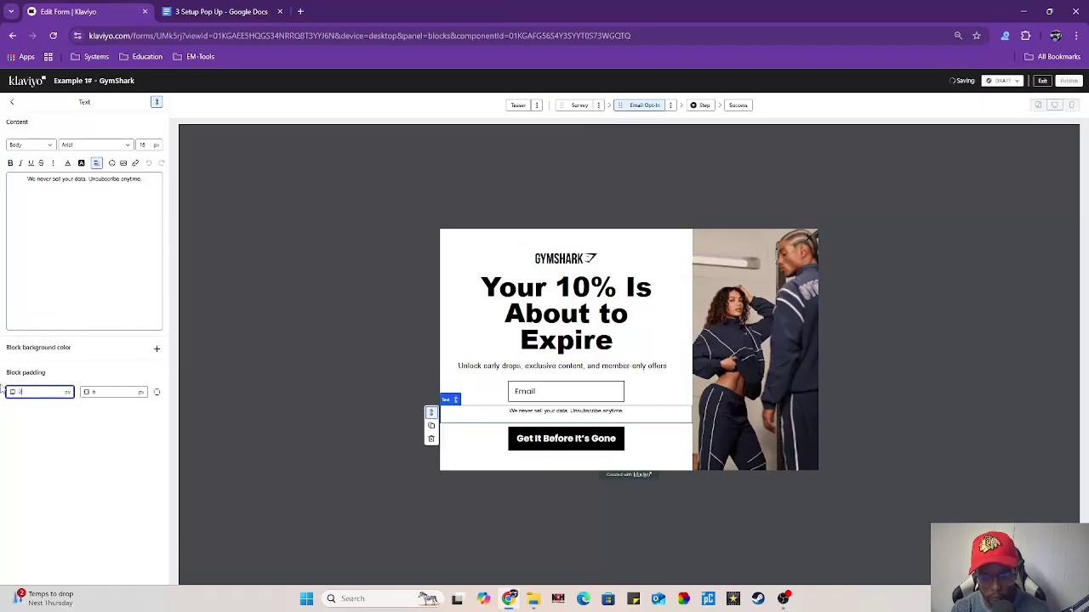
{"action": "left_click", "coordinate": [498, 439]}
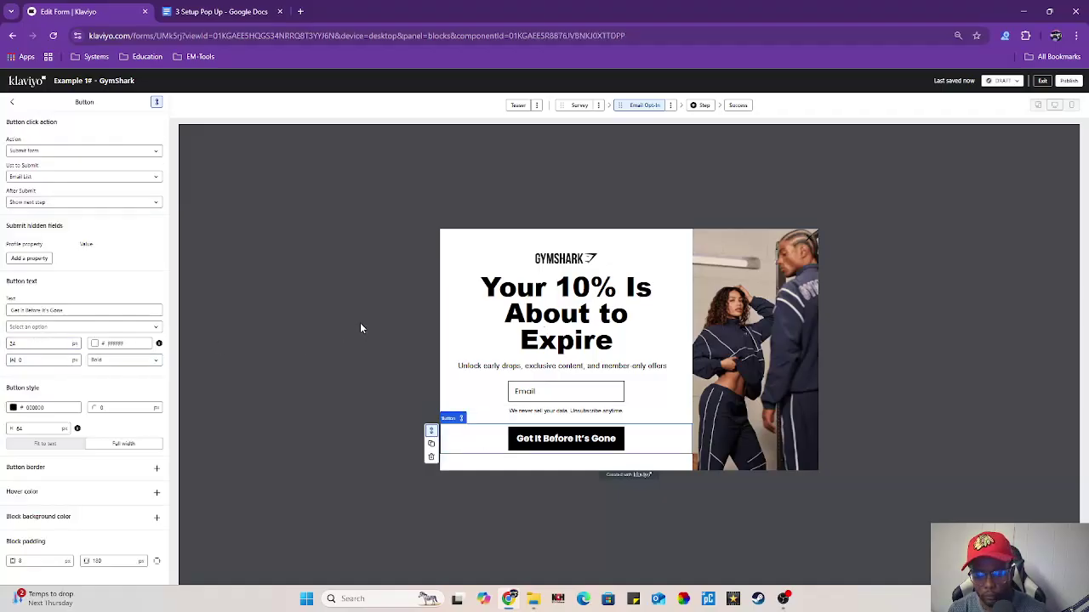
Set the vertical padding of the "Your 10% Is About to Expire" headline to 20 px.
{"action": "left_click", "coordinate": [616, 334]}
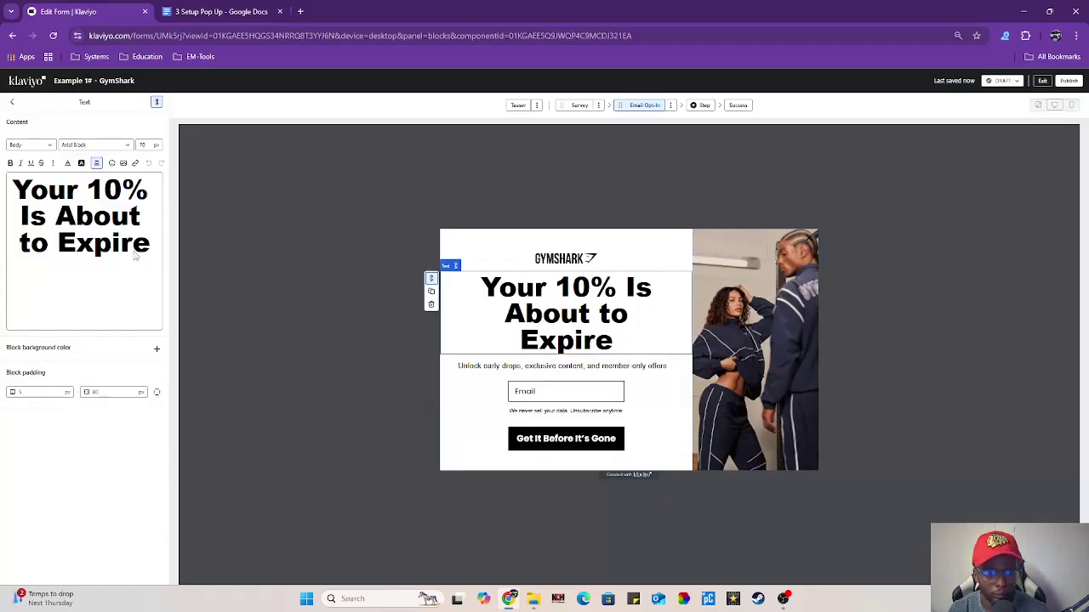
{"action": "left_click", "coordinate": [28, 392]}
{"action": "type", "text": "20"}
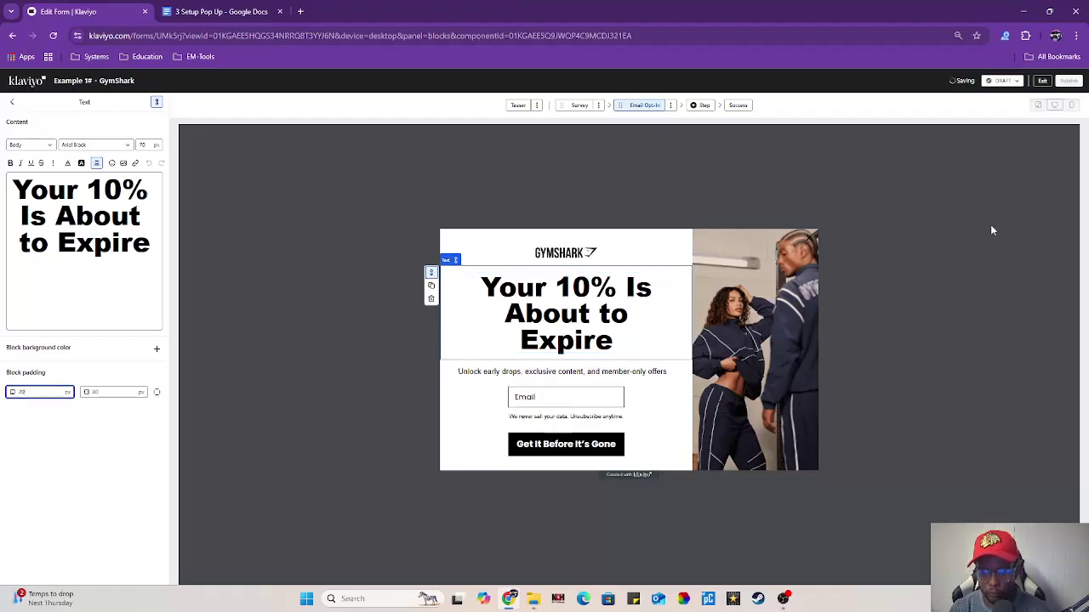
{"action": "double_click", "coordinate": [985, 275]}
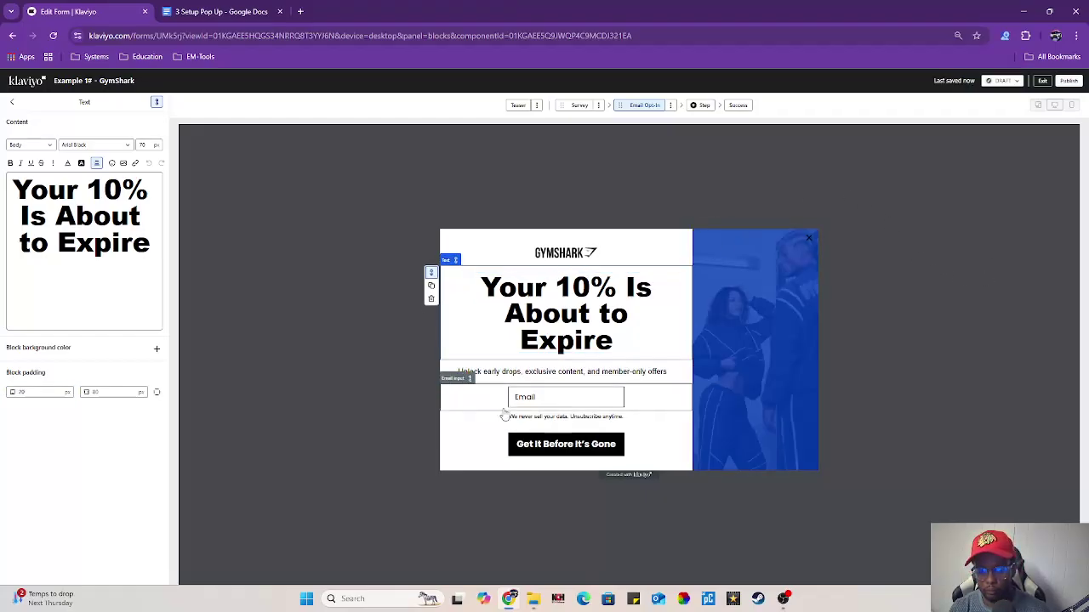
Set the vertical padding of the "Get It Before It's Gone" button to 4 px.
{"action": "left_click", "coordinate": [500, 446]}
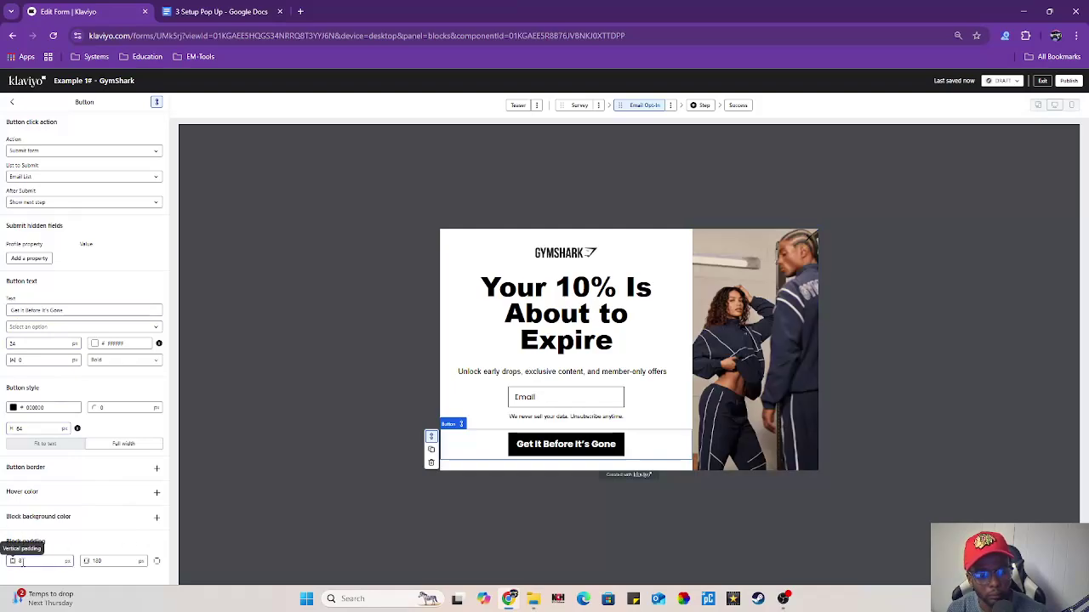
{"action": "left_click", "coordinate": [32, 561]}
{"action": "key", "text": "BackSpace"}
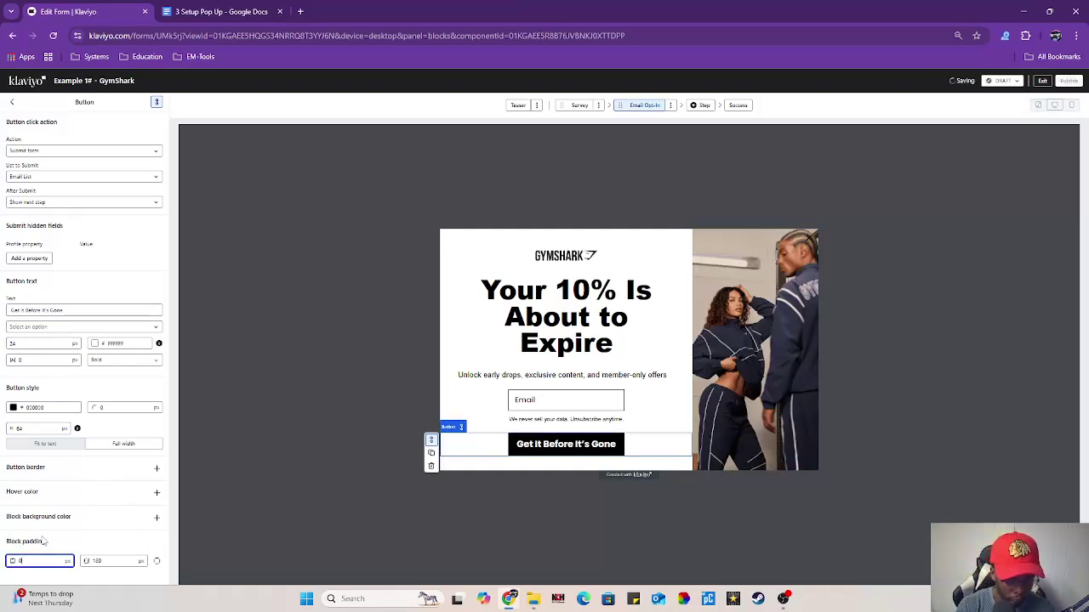
{"action": "type", "text": "4"}
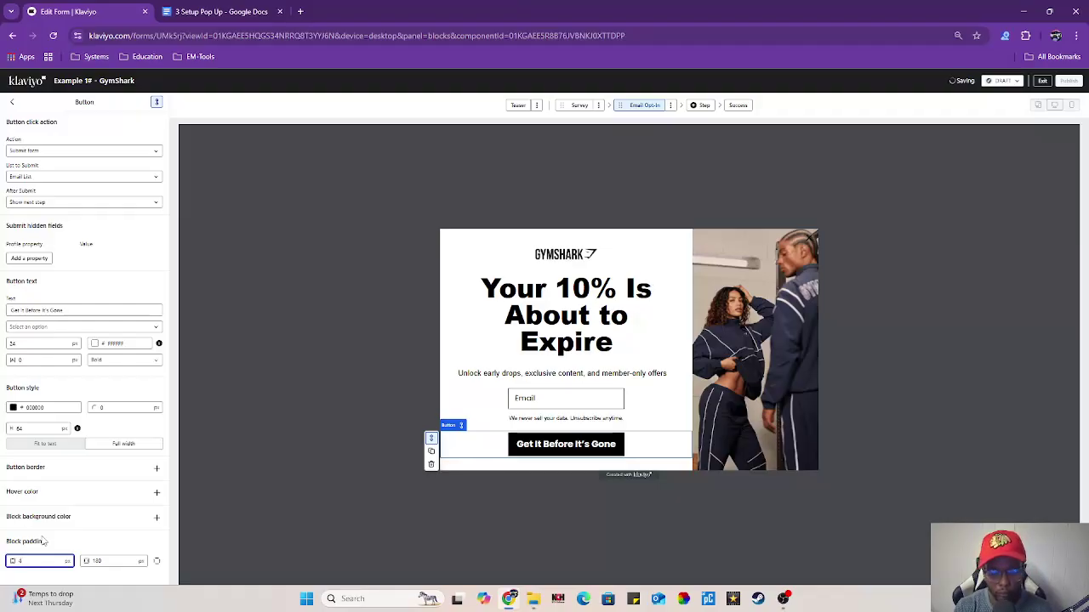
Reduce the vertical padding of the "Get It Before It's Gone" button to 1 px.
{"action": "key", "text": "BackSpace"}
{"action": "type", "text": "8"}
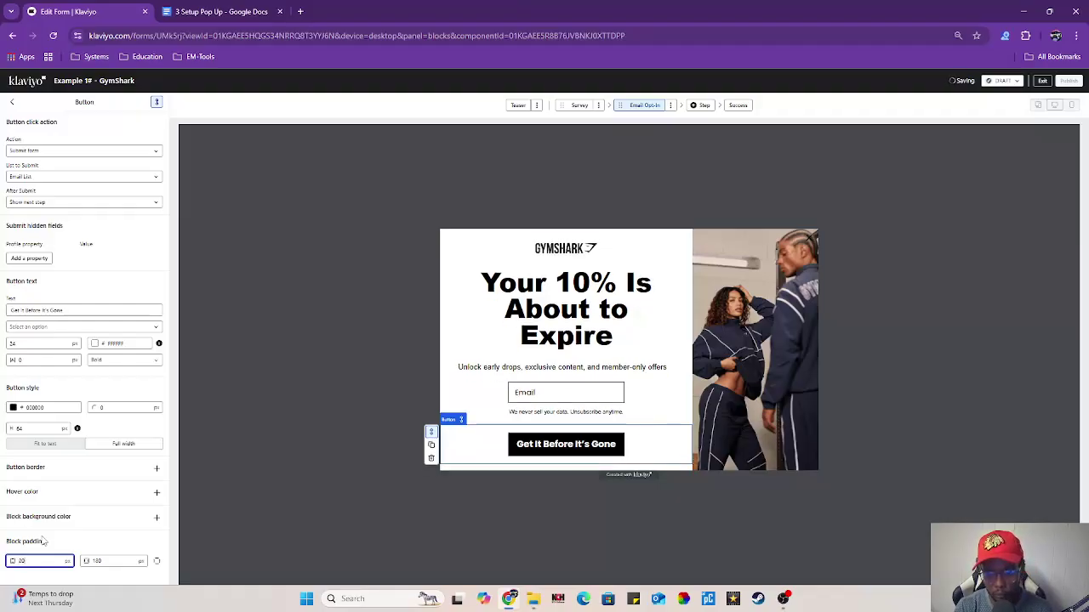
{"action": "key", "text": "BackSpace"}
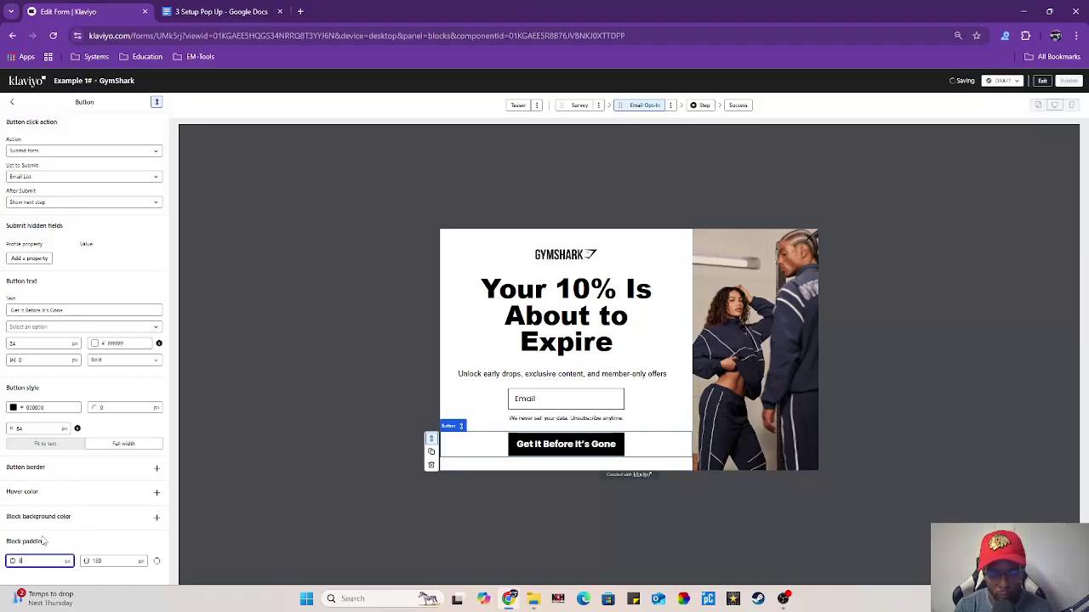
{"action": "type", "text": "1"}
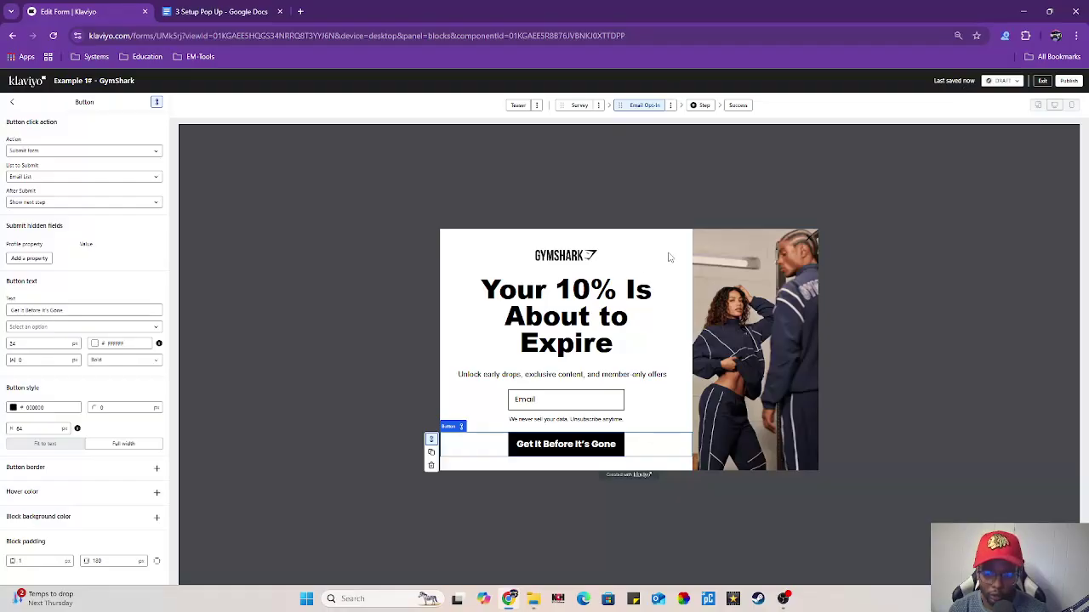
Add a Mobile opt-in step that collects phone numbers for text messaging and adds subscribers to the Email List.
{"action": "left_click", "coordinate": [695, 106]}
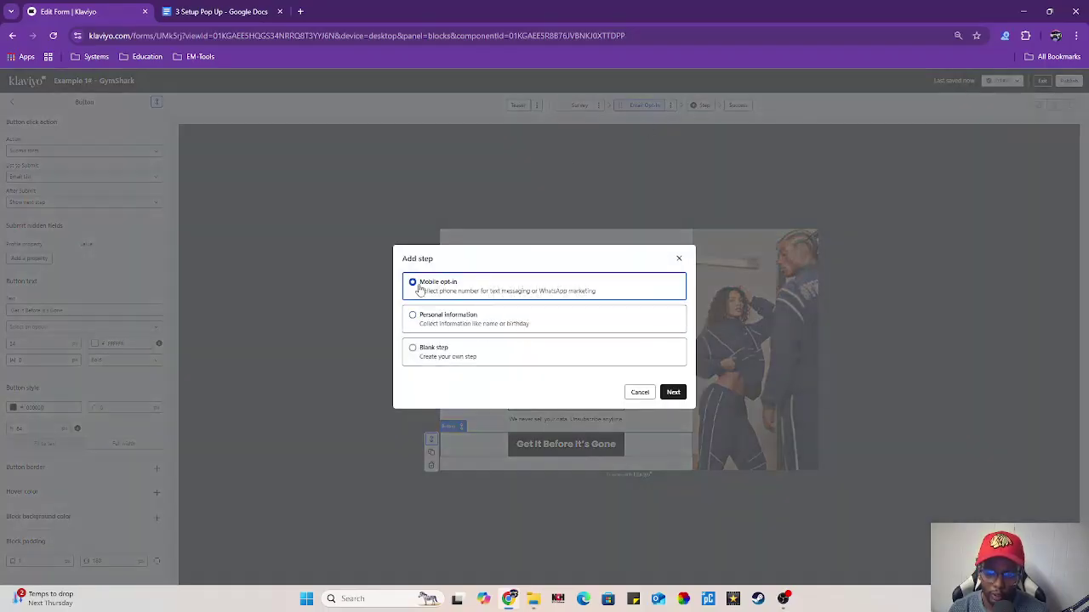
{"action": "left_click", "coordinate": [672, 392]}
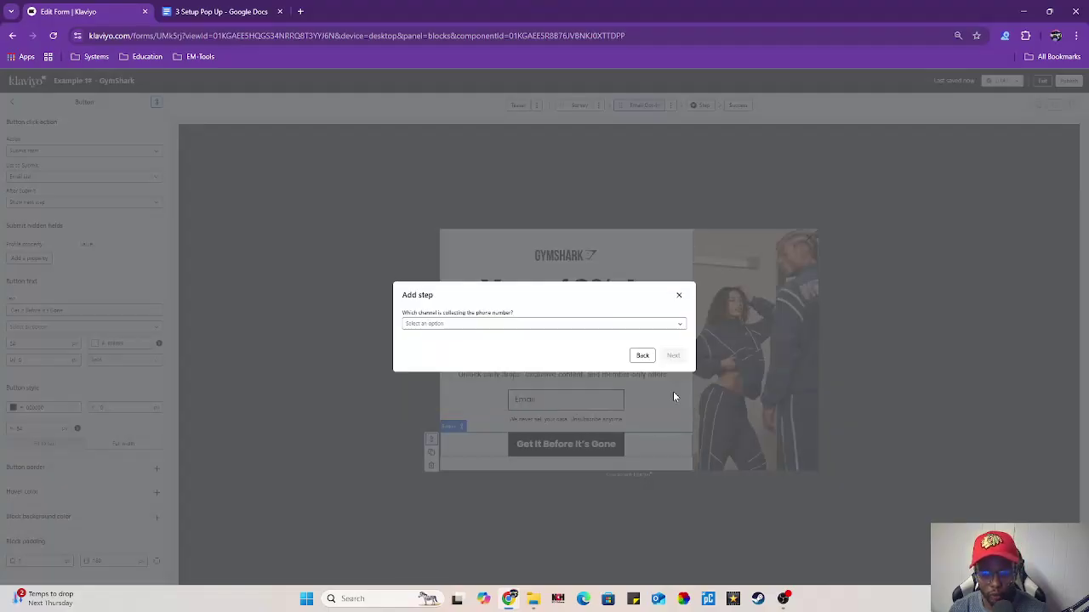
{"action": "left_click", "coordinate": [510, 324]}
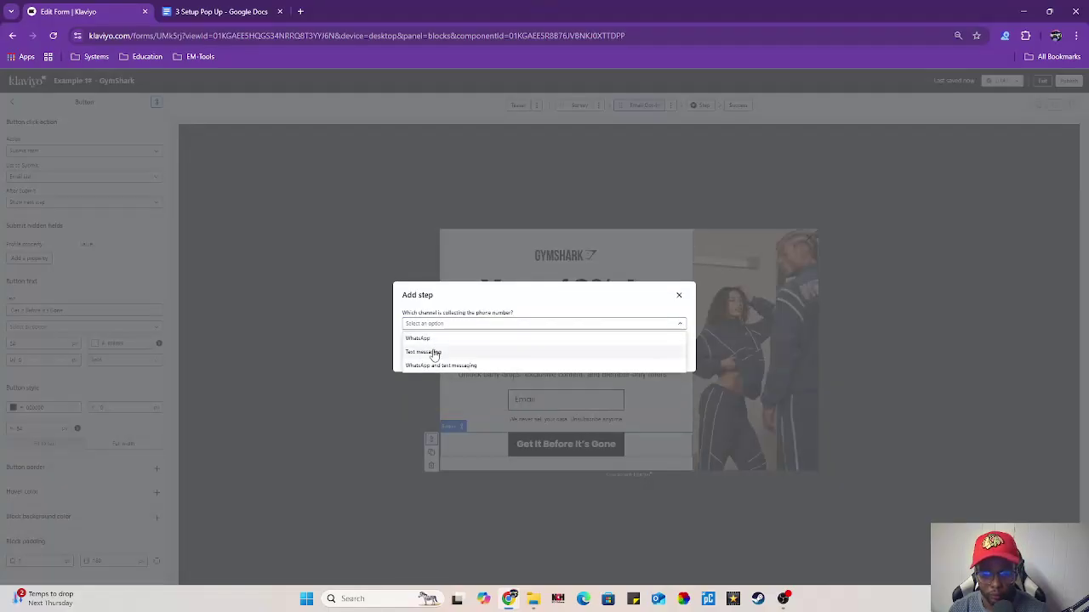
{"action": "left_click", "coordinate": [434, 353]}
{"action": "left_click", "coordinate": [672, 359]}
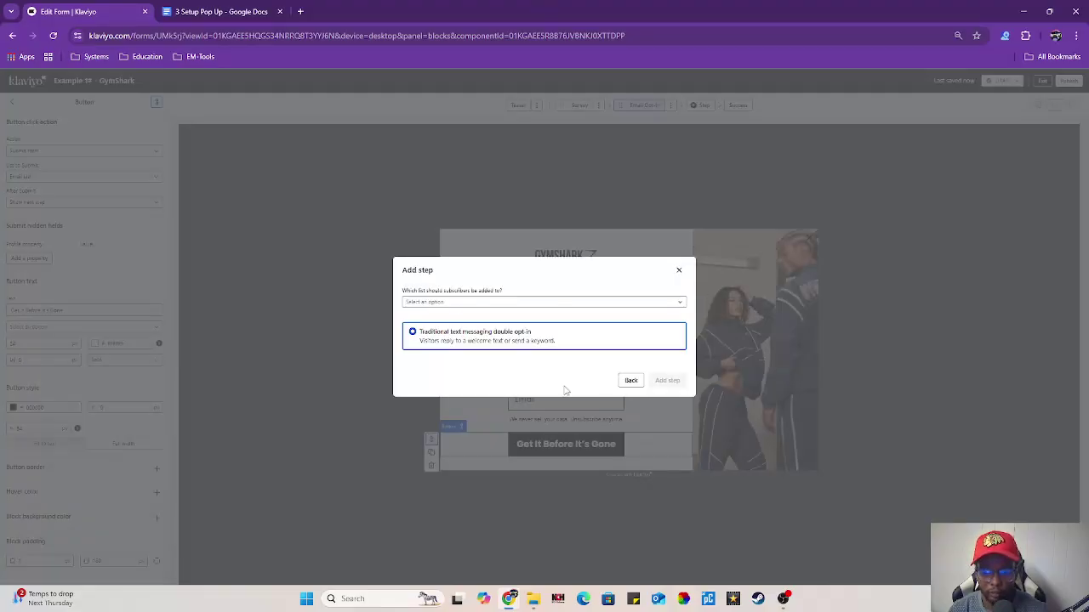
{"action": "left_click", "coordinate": [438, 302]}
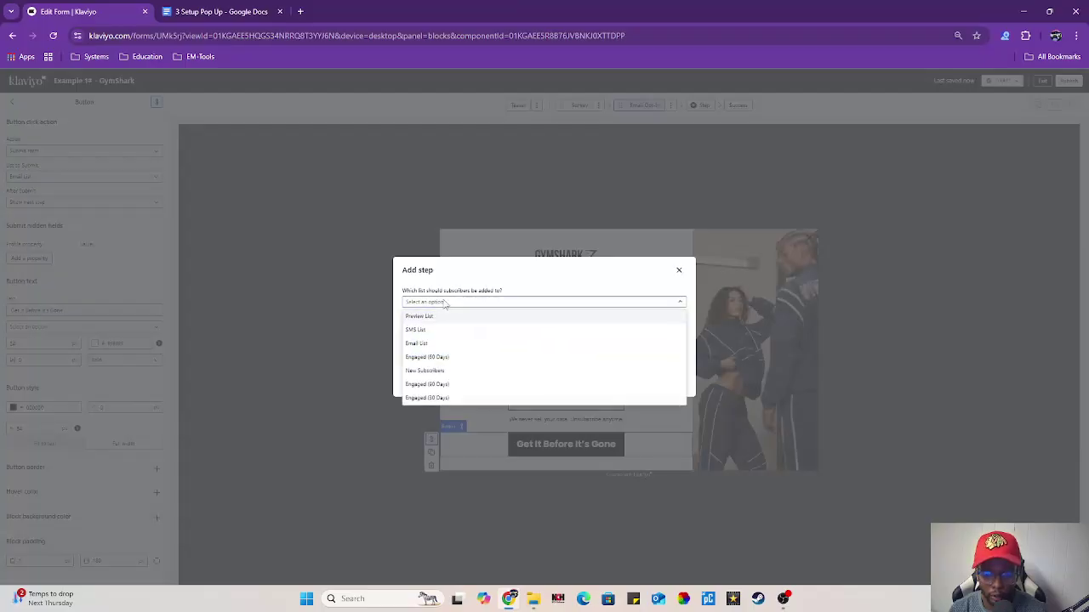
{"action": "left_click", "coordinate": [434, 343]}
{"action": "left_click", "coordinate": [669, 380]}
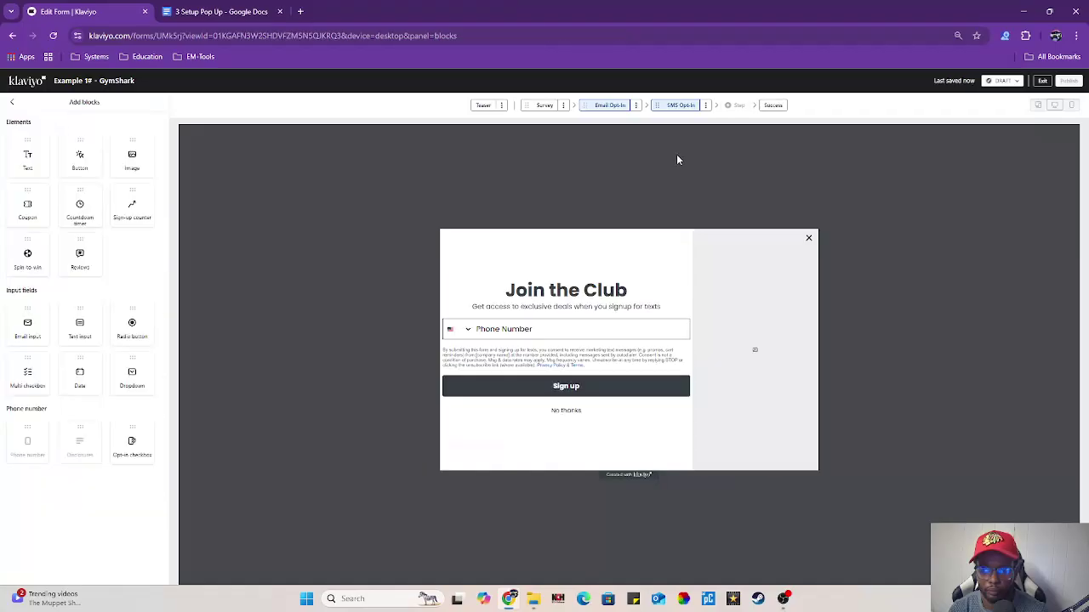
Fill the SMS Opt-In side image with the Gymshark Frazetta Warrior graphic T-shirt picture from the image library.
{"action": "left_click", "coordinate": [749, 335]}
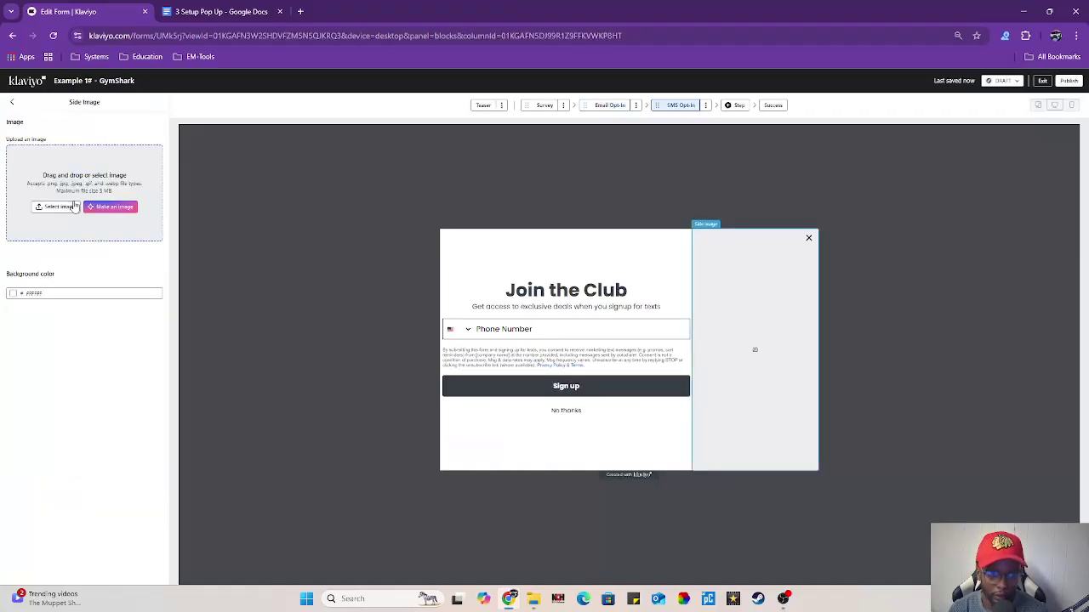
{"action": "left_click", "coordinate": [56, 204]}
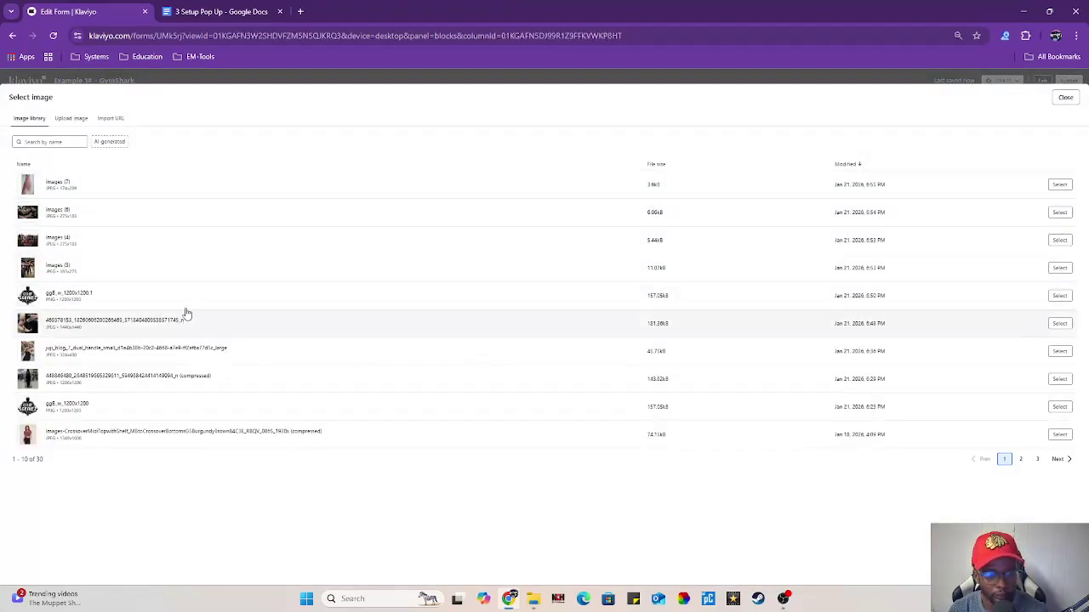
{"action": "left_click", "coordinate": [1020, 459]}
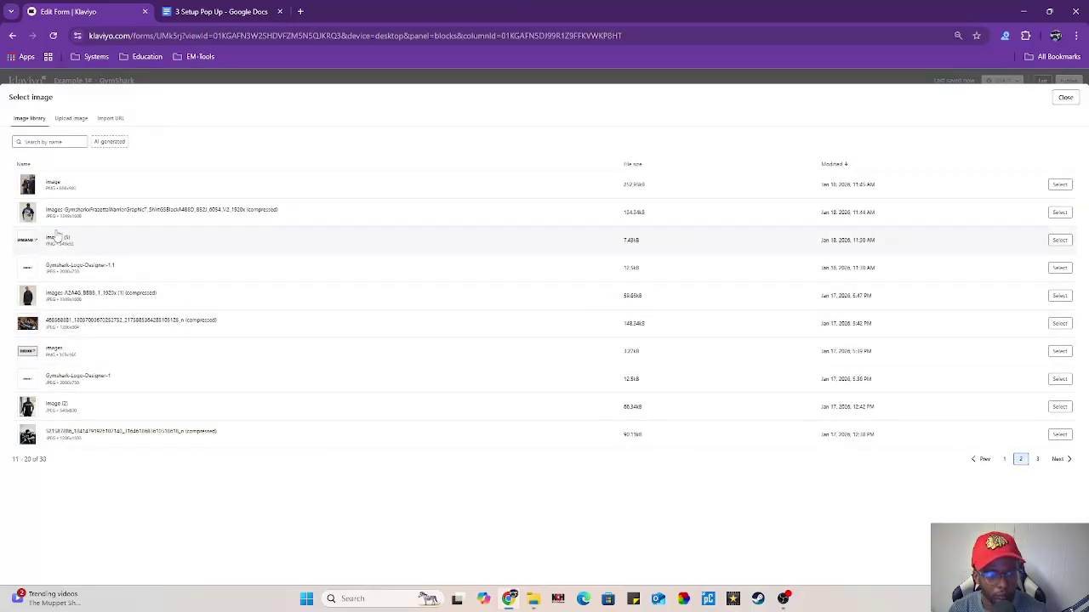
{"action": "left_click", "coordinate": [1059, 211]}
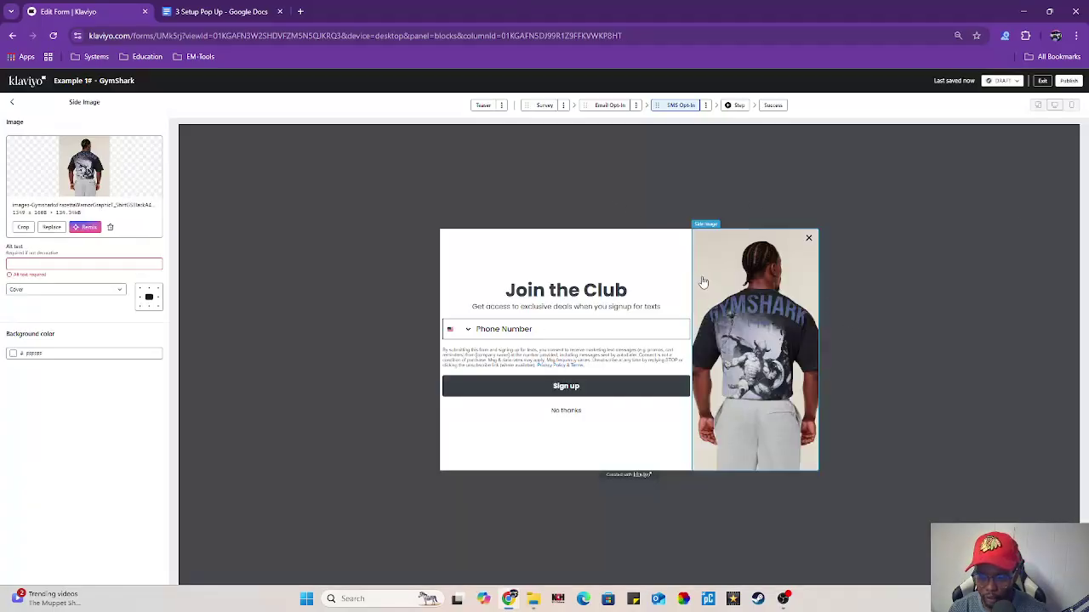
Replace the "Join the Club" headline with "Get Early Access Before Everyone Else" copied from the SMS section of the setup document.
{"action": "left_click", "coordinate": [638, 292]}
{"action": "left_click", "coordinate": [223, 10]}
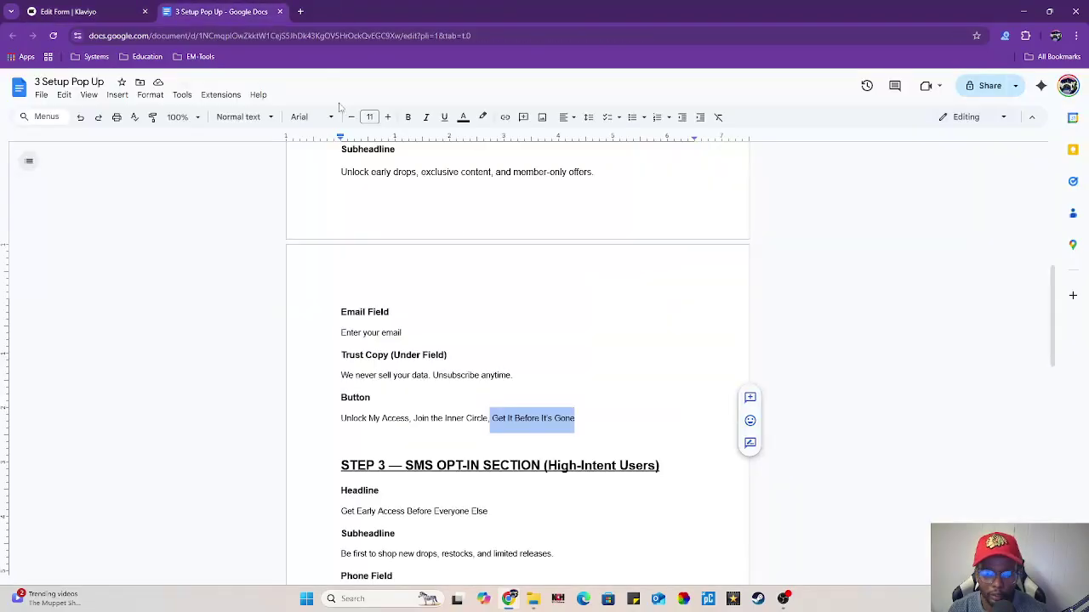
{"action": "scroll", "coordinate": [535, 316], "scroll_direction": "down", "scroll_amount": 3}
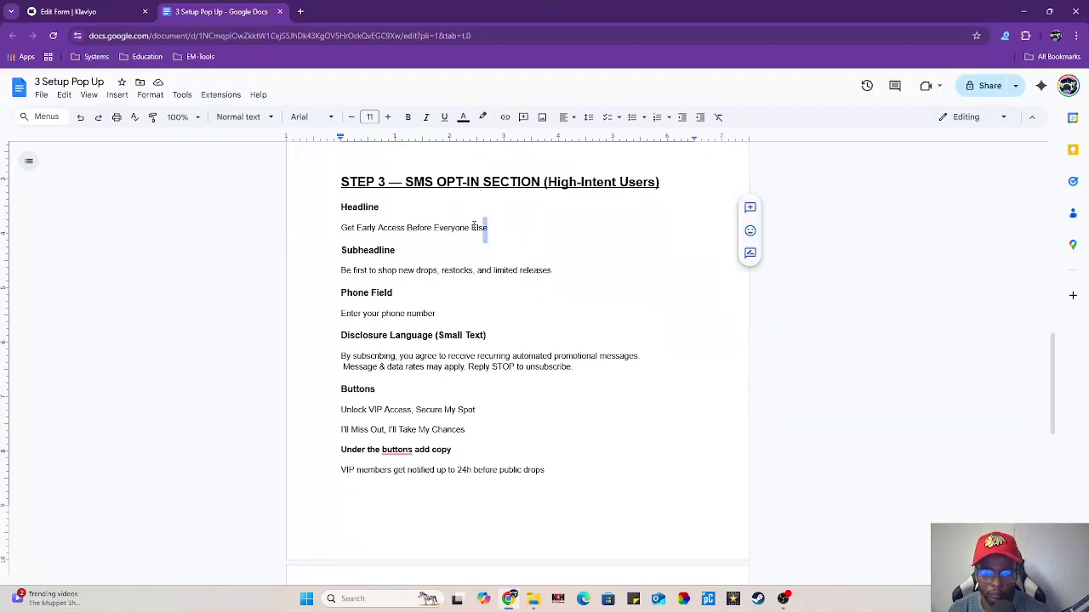
{"action": "left_click_drag", "start_coordinate": [486, 228], "coordinate": [341, 228]}
{"action": "right_click", "coordinate": [351, 230]}
{"action": "left_click", "coordinate": [387, 259]}
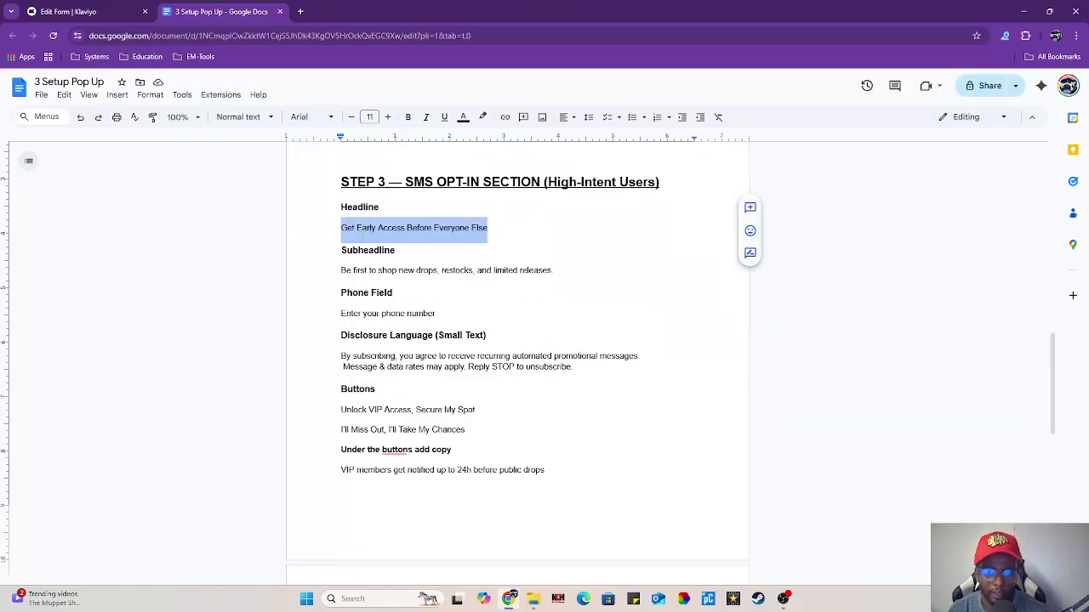
{"action": "left_click", "coordinate": [68, 11]}
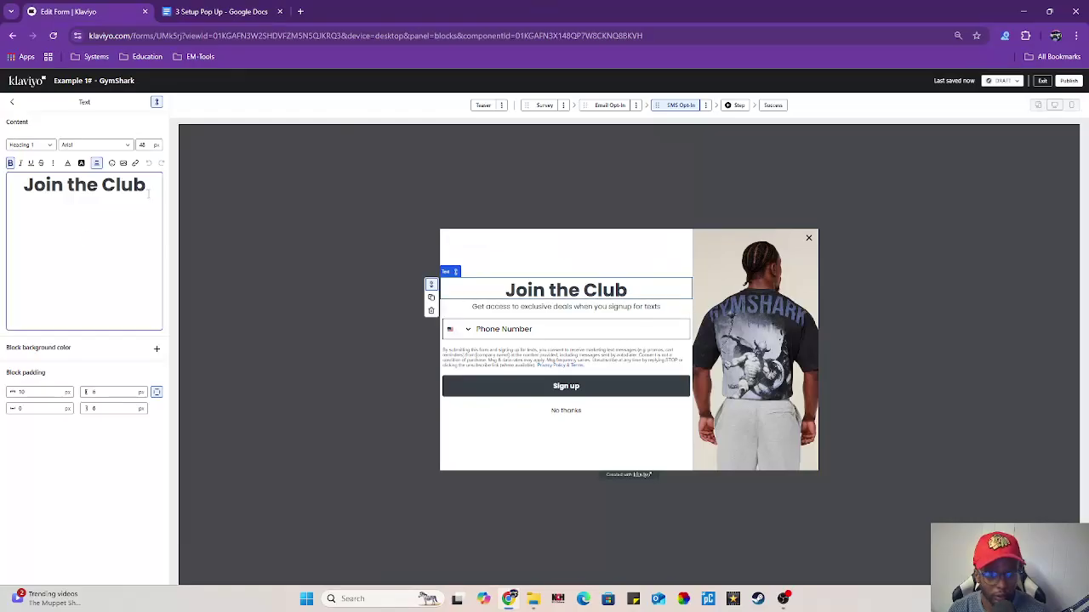
{"action": "key", "text": "BackSpace"}
{"action": "key", "text": "ctrl+v"}
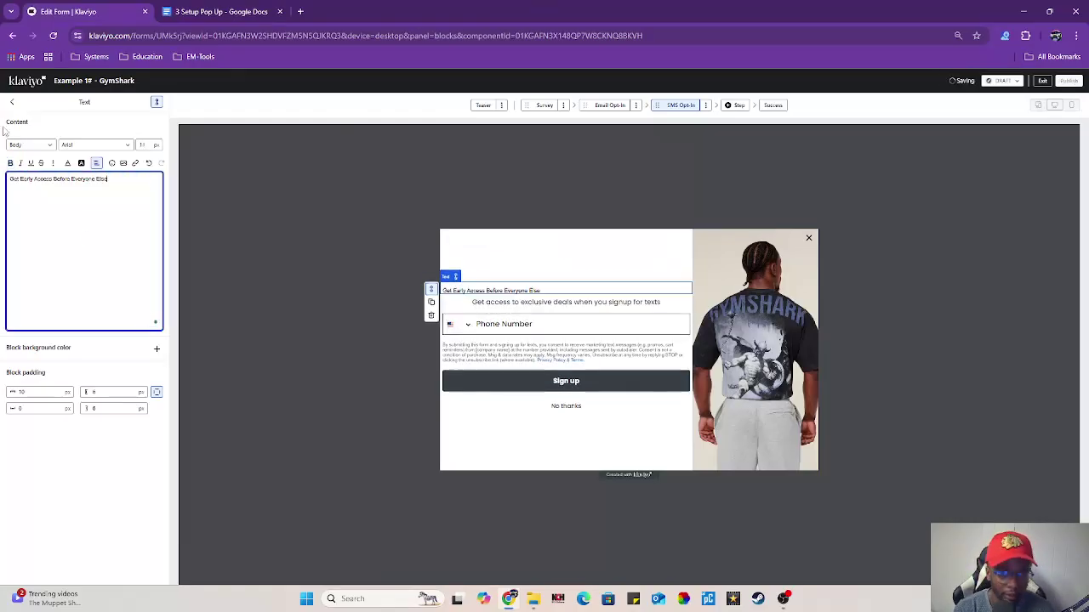
Set the font size of the whole "Get Early Access Before Everyone Else" headline to 70 px.
{"action": "triple_click", "coordinate": [124, 177]}
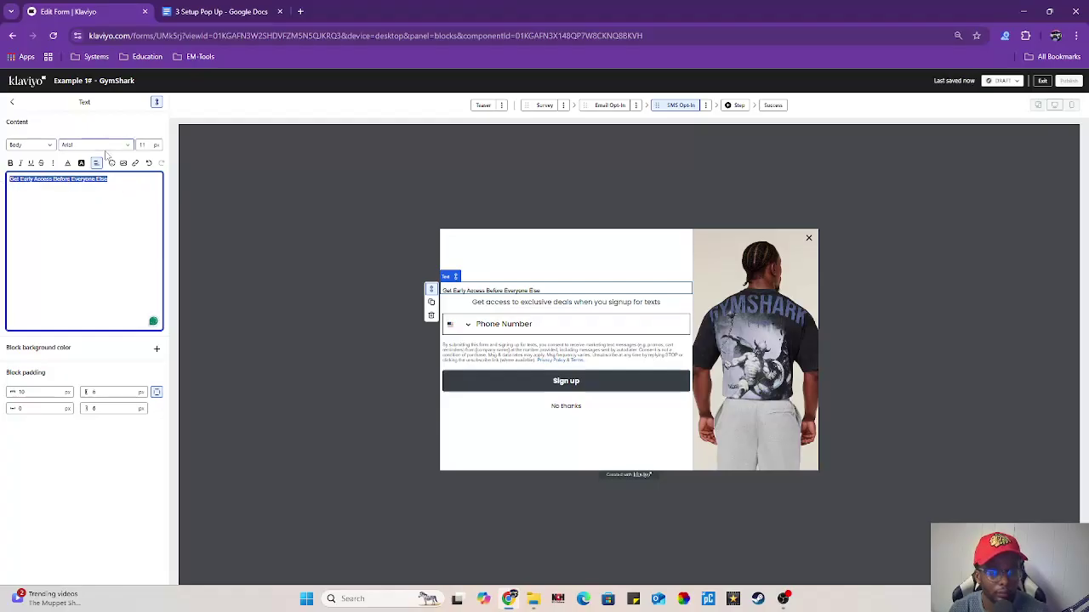
{"action": "left_click", "coordinate": [143, 145]}
{"action": "type", "text": "20"}
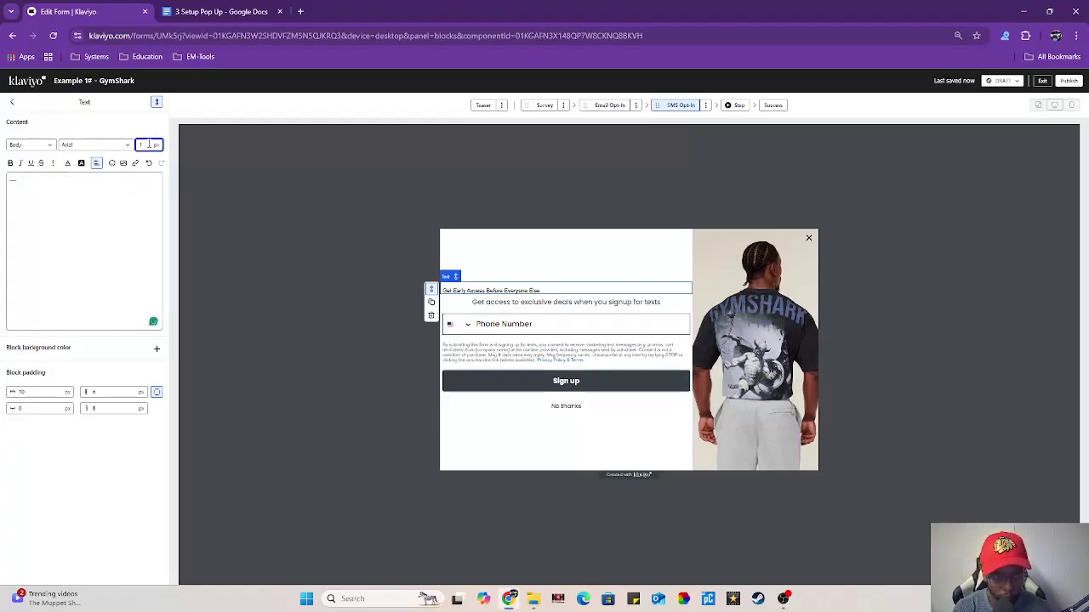
{"action": "key", "text": "BackSpace"}
{"action": "key", "text": "BackSpace"}
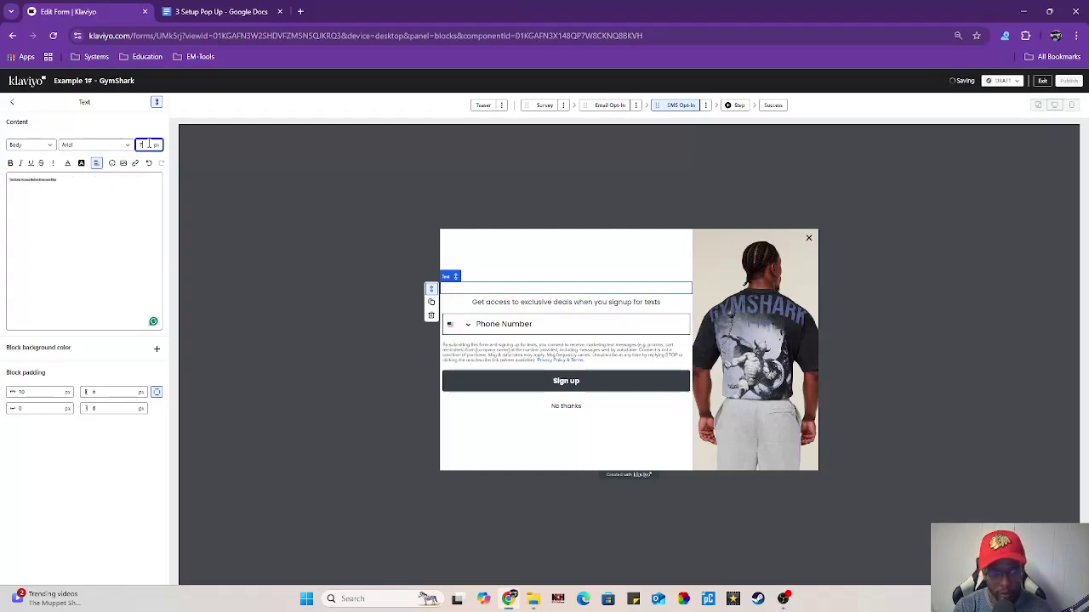
{"action": "type", "text": "70"}
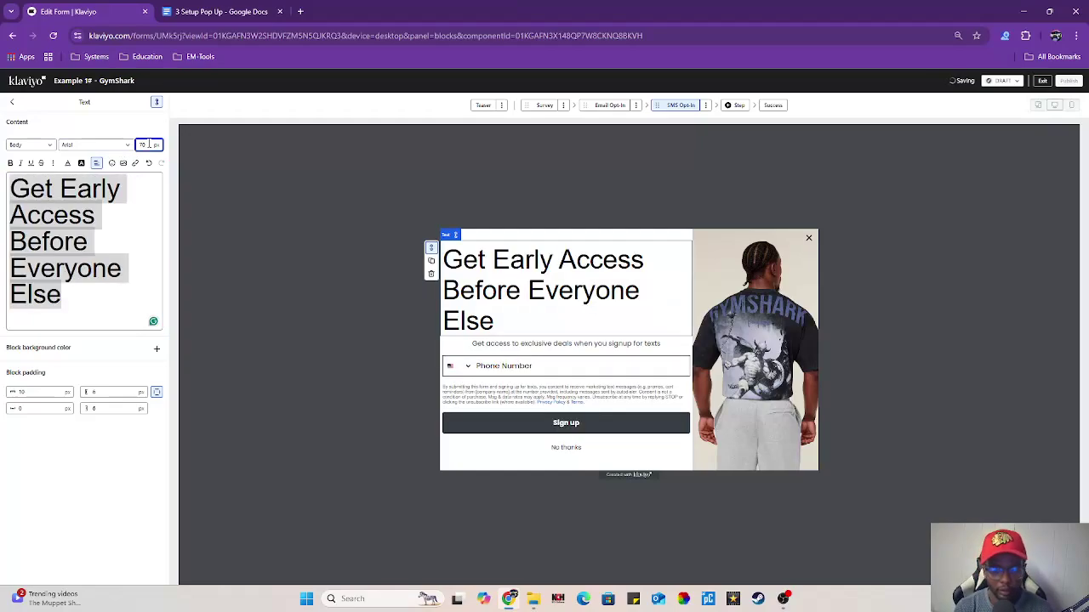
Center the SMS Opt-In headline and change its font to Arial Black.
{"action": "left_click", "coordinate": [96, 163]}
{"action": "left_click", "coordinate": [111, 177]}
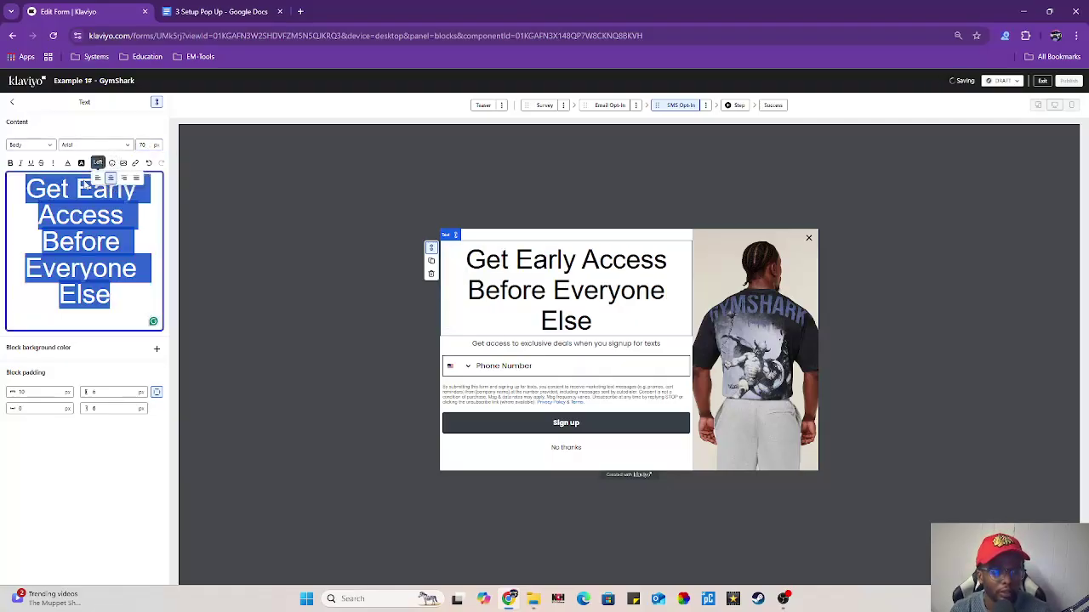
{"action": "left_click", "coordinate": [68, 162]}
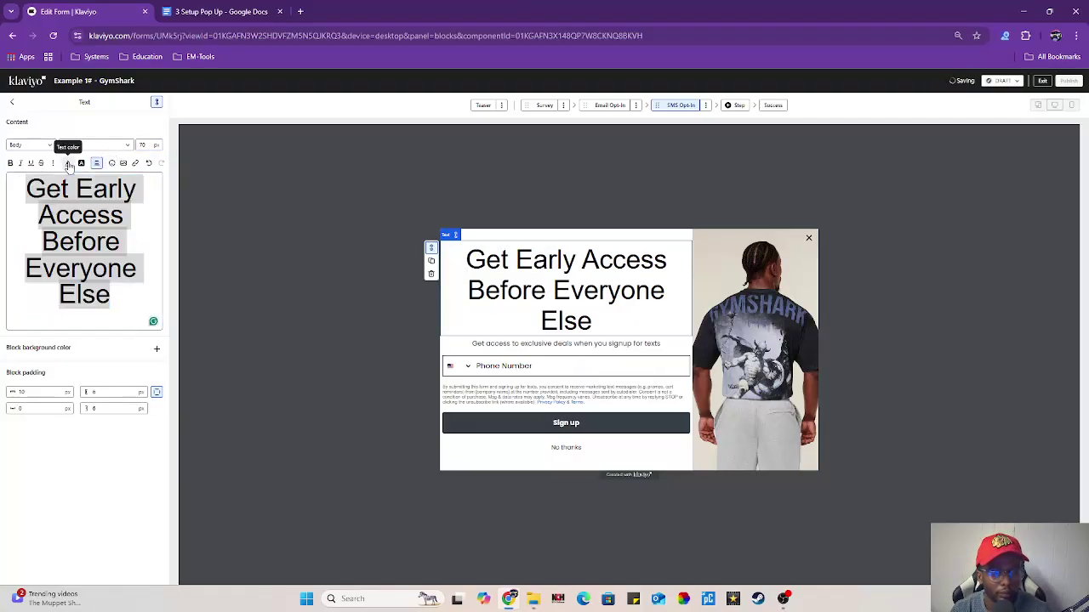
{"action": "left_click", "coordinate": [126, 146]}
{"action": "left_click", "coordinate": [85, 201]}
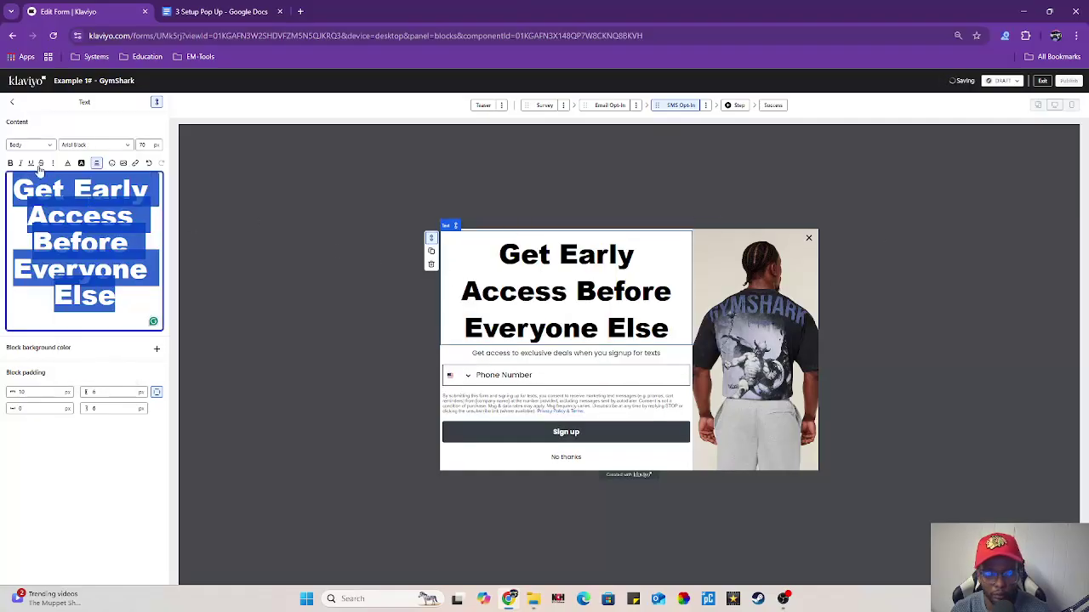
{"action": "left_click", "coordinate": [12, 102]}
{"action": "left_click", "coordinate": [57, 172]}
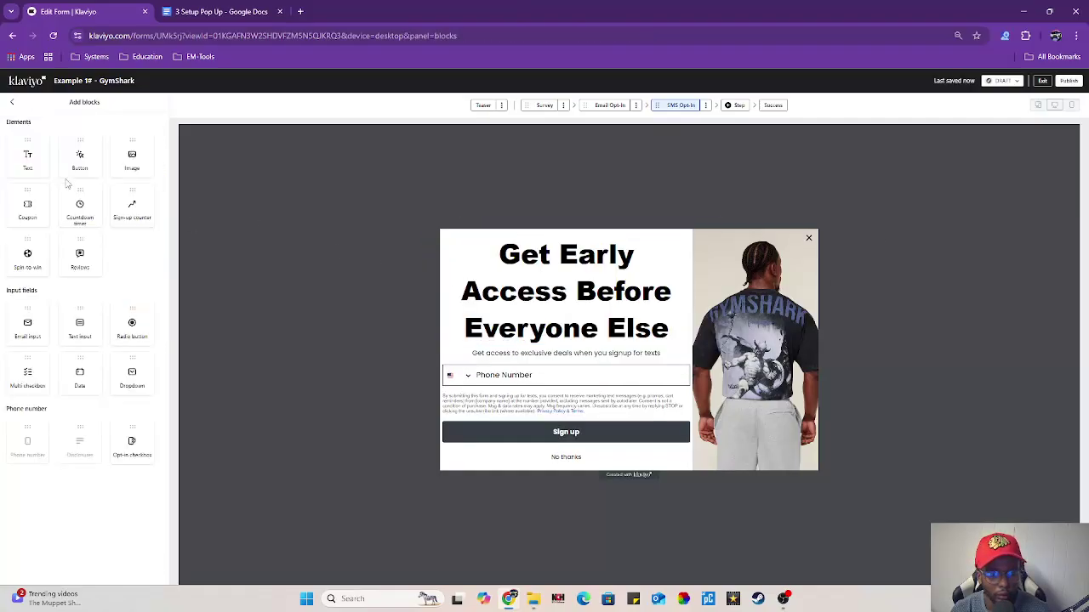
{"action": "left_click_drag", "start_coordinate": [131, 158], "coordinate": [581, 238]}
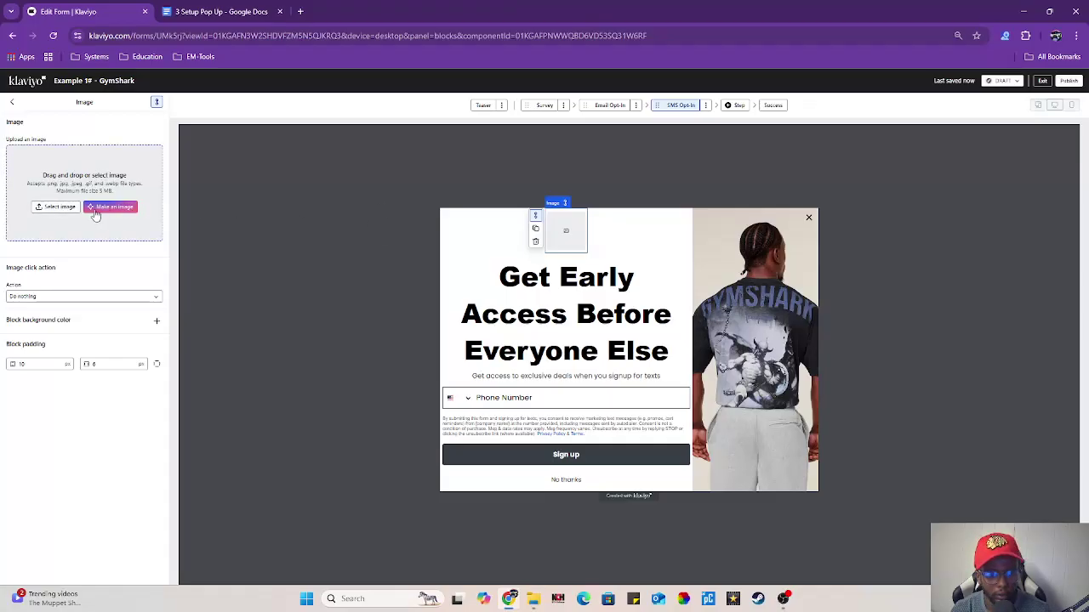
{"action": "left_click", "coordinate": [535, 243]}
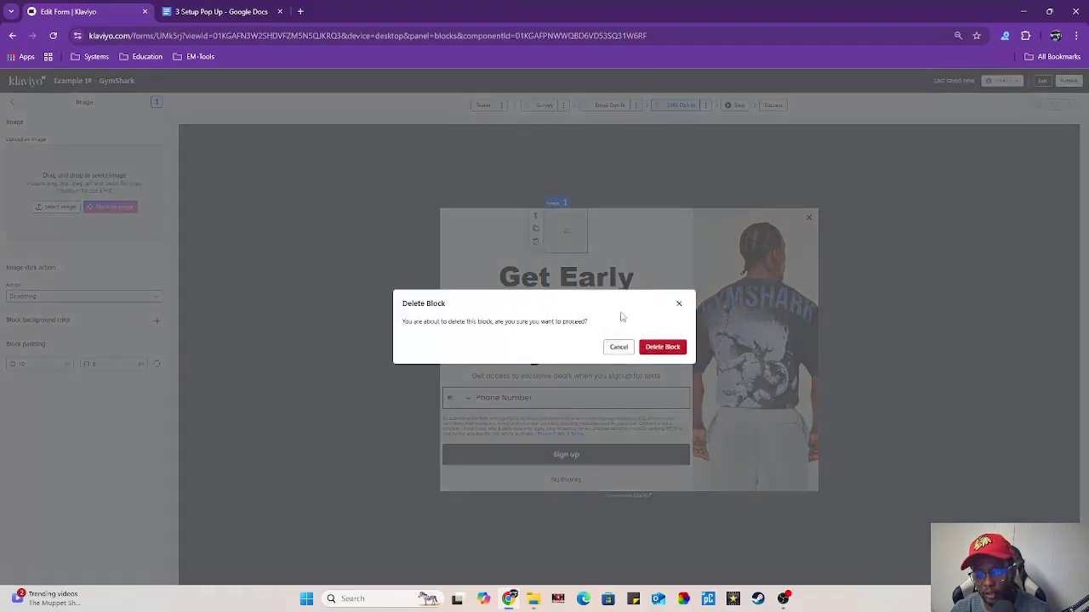
{"action": "left_click", "coordinate": [662, 346]}
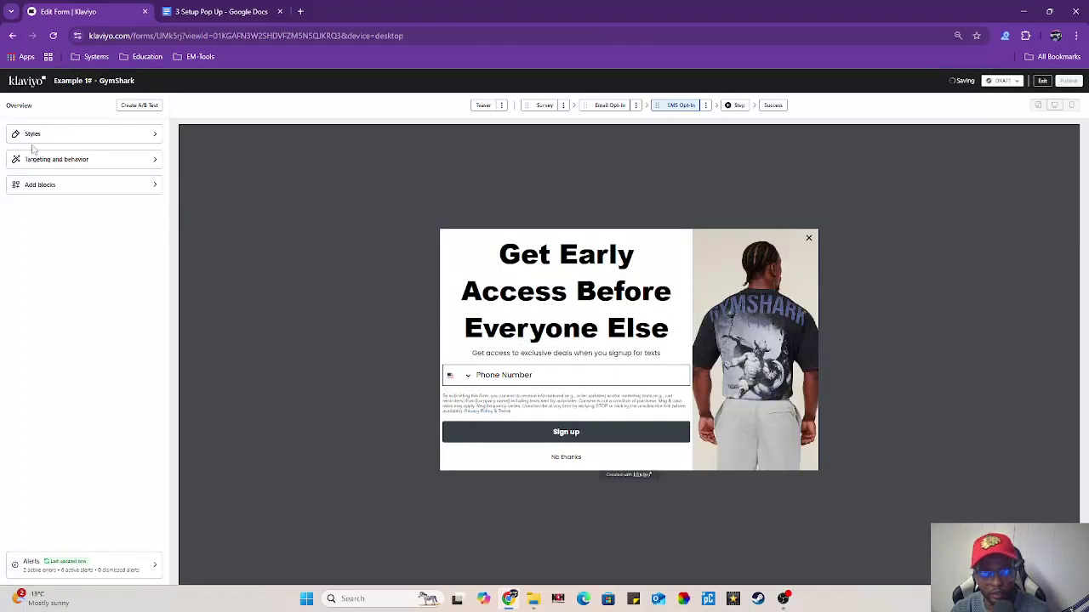
Add an image block above the SMS Opt-In headline and fill it with the Gymshark logo "images (5)" from the library.
{"action": "left_click", "coordinate": [39, 185]}
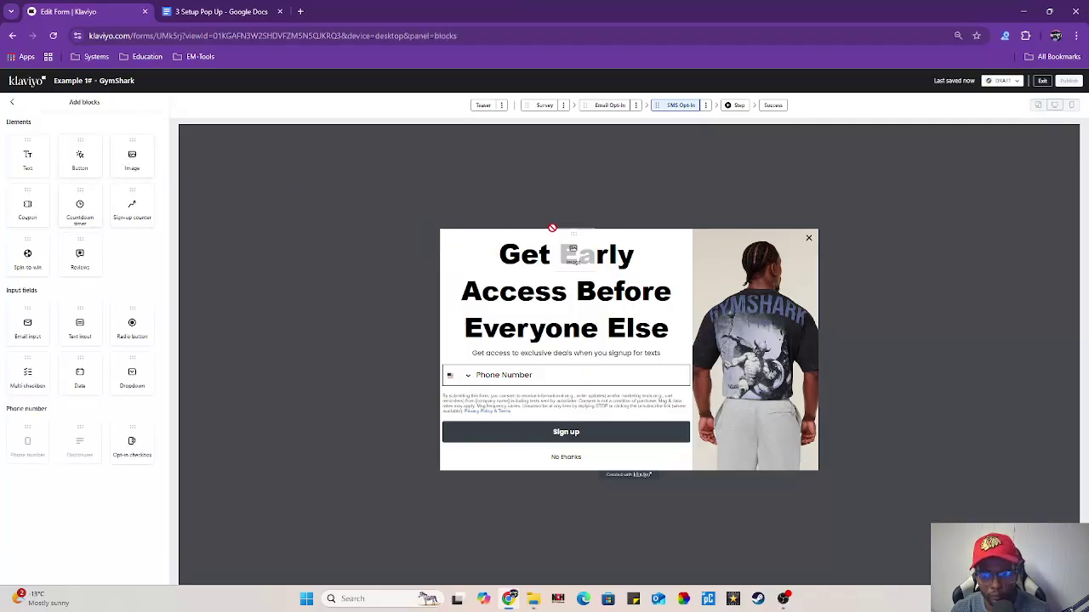
{"action": "left_click_drag", "start_coordinate": [571, 242], "coordinate": [571, 243]}
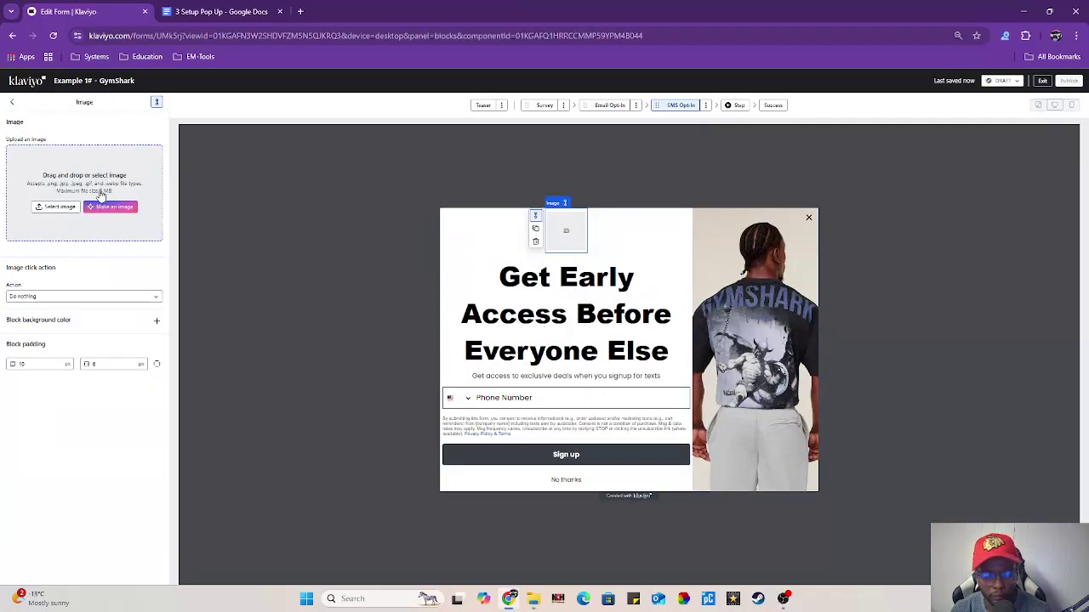
{"action": "left_click", "coordinate": [58, 209]}
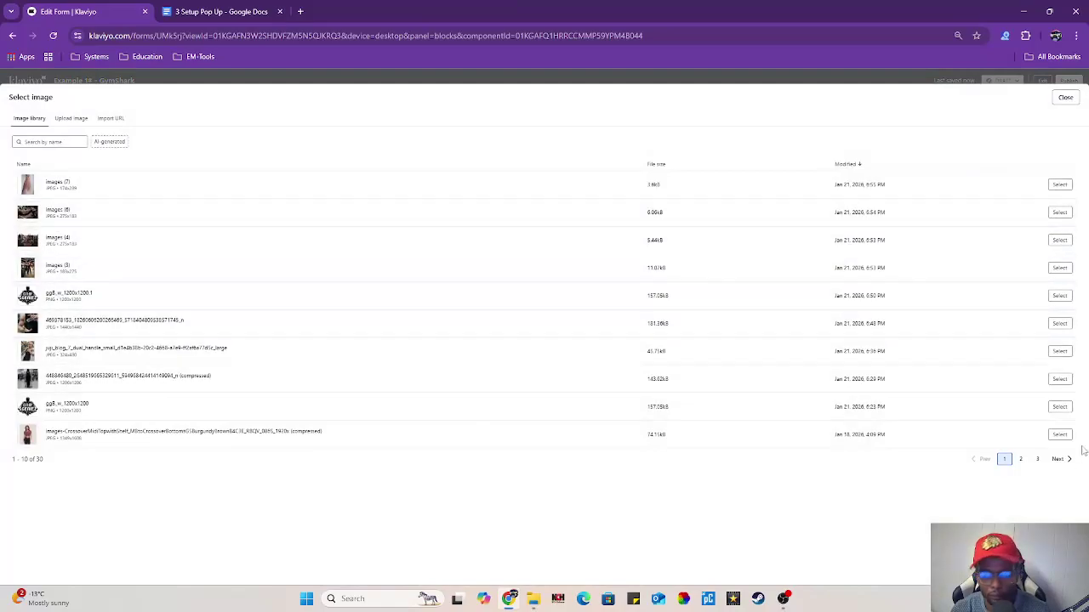
{"action": "left_click", "coordinate": [1021, 461]}
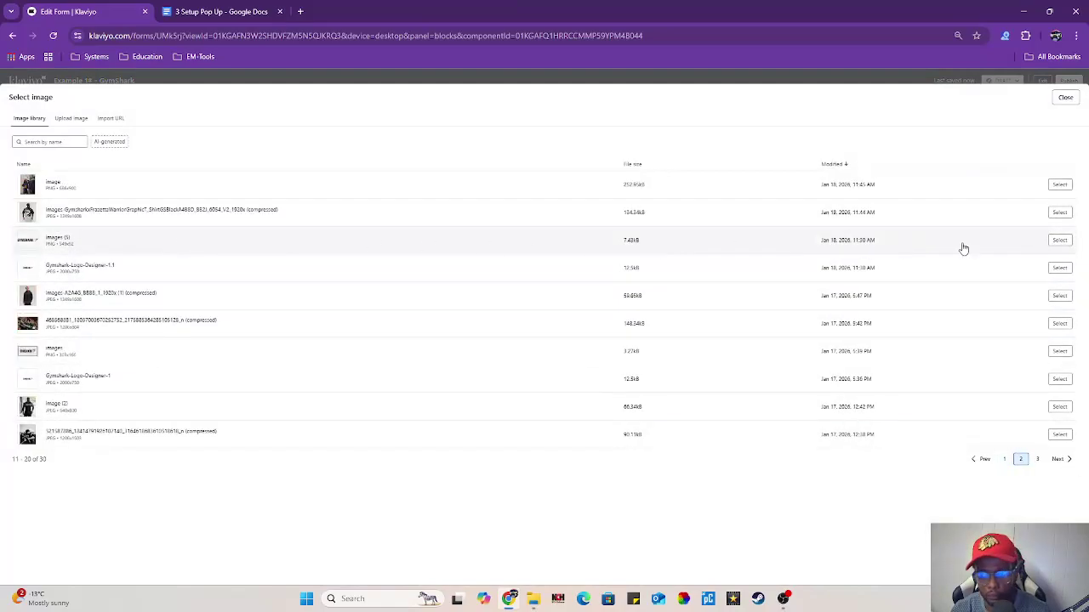
{"action": "left_click", "coordinate": [1059, 240]}
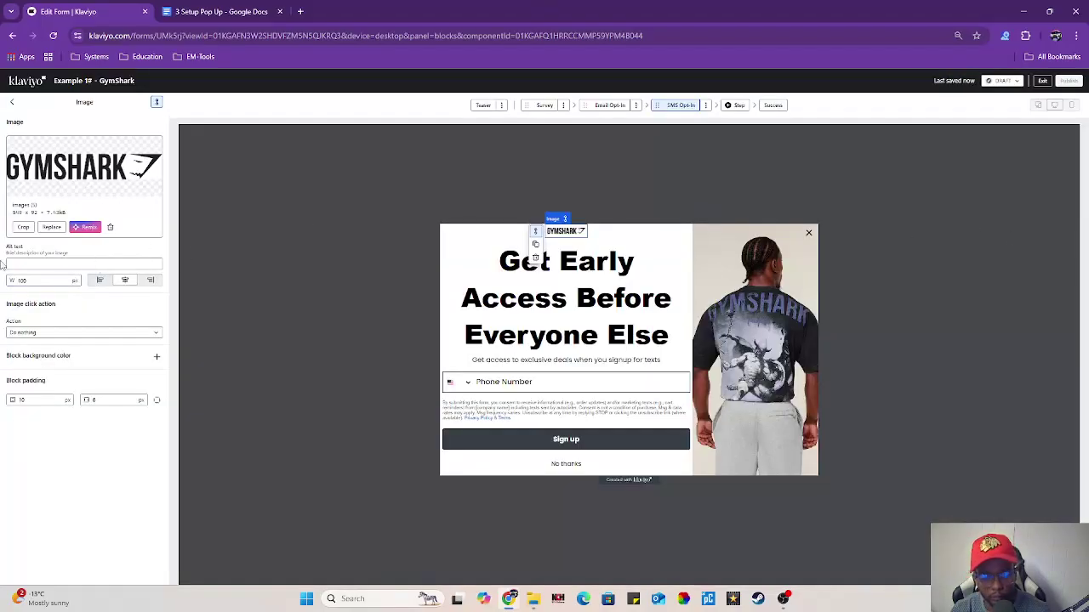
Set the vertical block padding of the Gymshark logo image above the SMS Opt-In headline to 30 px.
{"action": "left_click", "coordinate": [25, 280]}
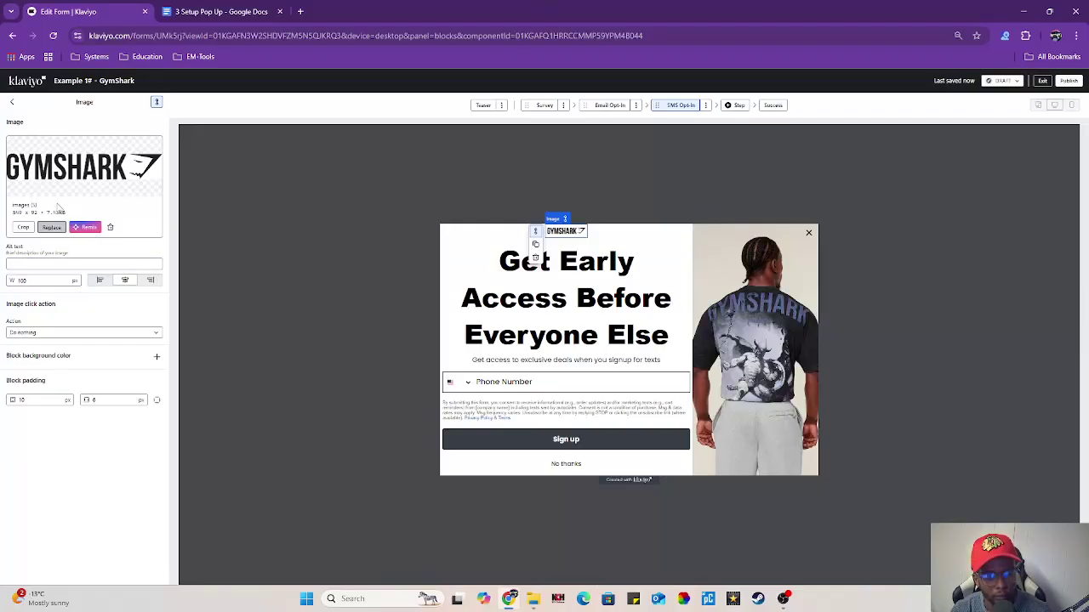
{"action": "left_click_drag", "start_coordinate": [33, 400], "coordinate": [4, 400]}
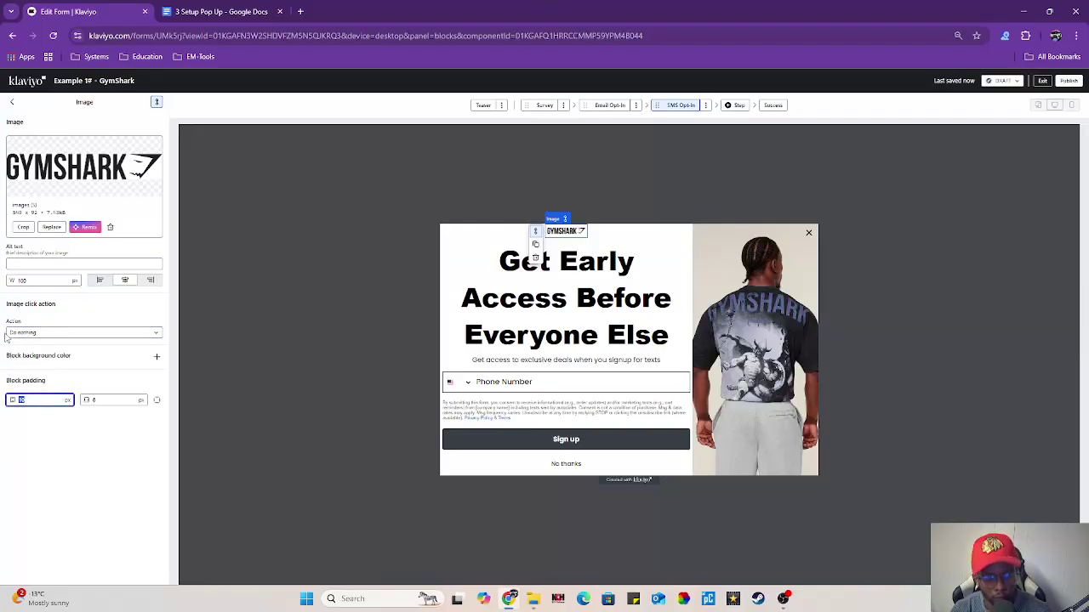
{"action": "type", "text": "20"}
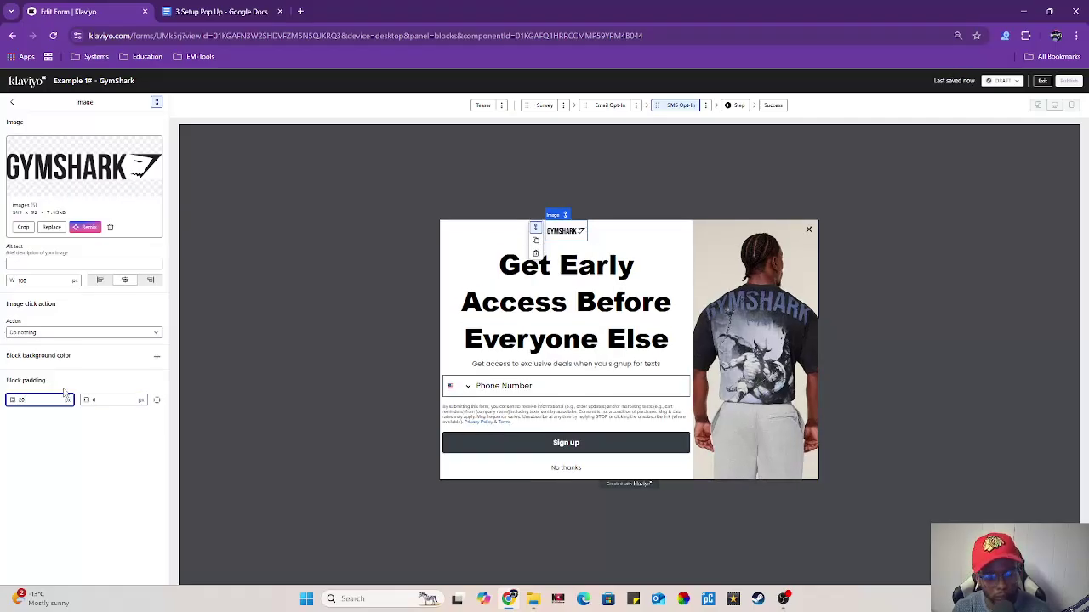
{"action": "key", "text": "BackSpace"}
{"action": "key", "text": "BackSpace"}
{"action": "type", "text": "30"}
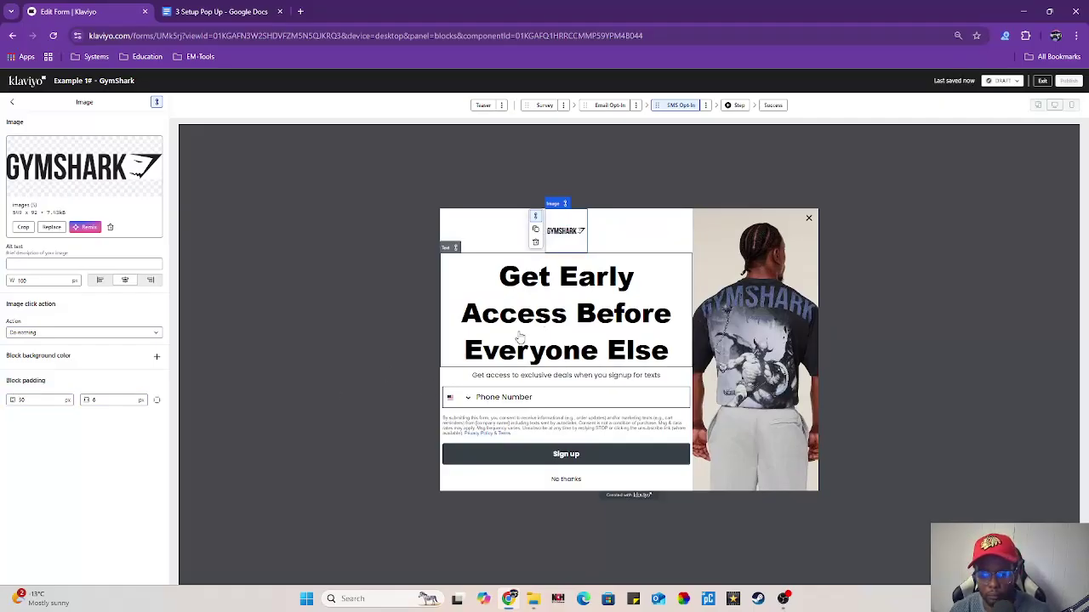
Replace the SMS Opt-In subheadline with "Be first to shop new drops, restocks, and limited releases." copied from the setup document.
{"action": "left_click", "coordinate": [566, 337]}
{"action": "left_click", "coordinate": [511, 377]}
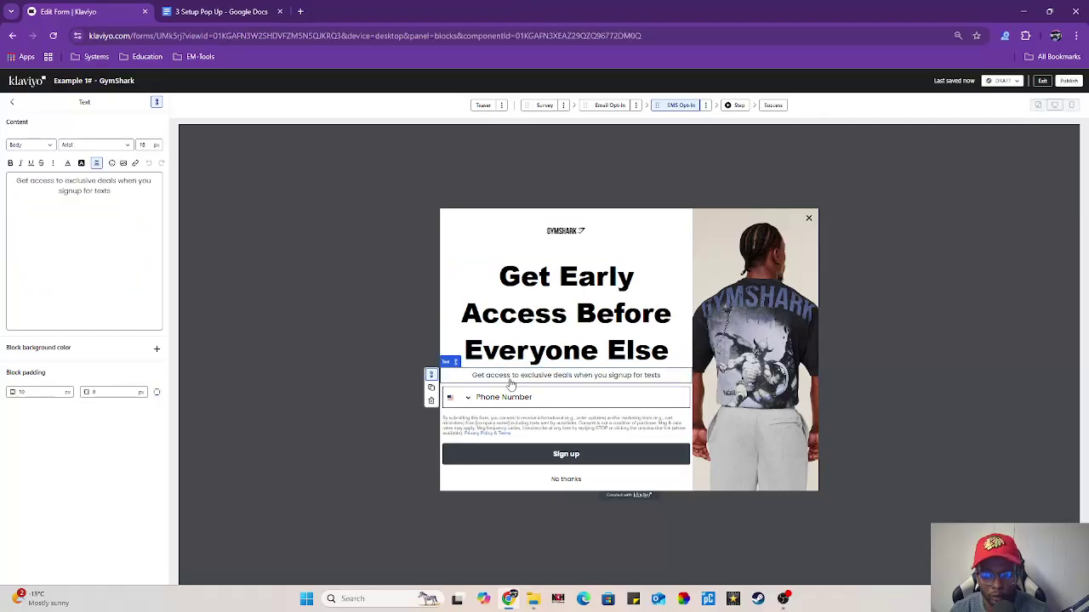
{"action": "left_click", "coordinate": [221, 11]}
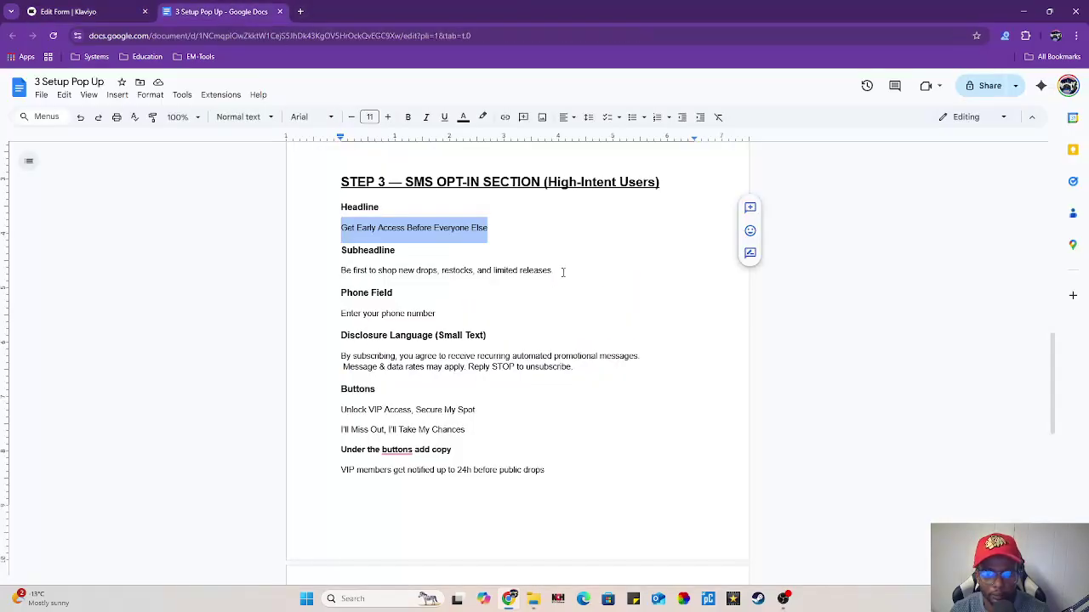
{"action": "left_click_drag", "start_coordinate": [562, 272], "coordinate": [339, 271]}
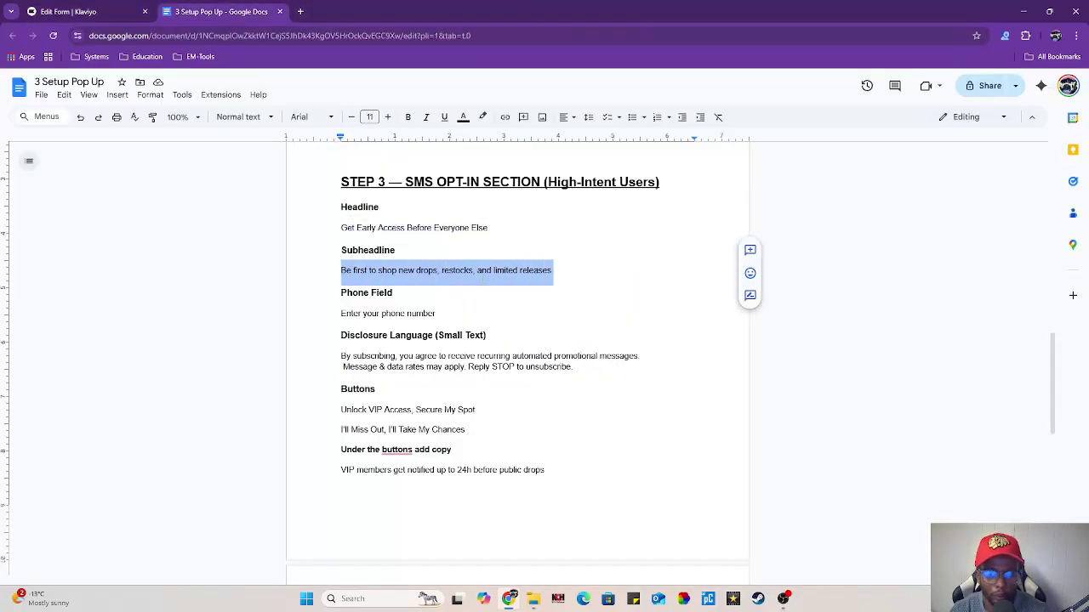
{"action": "right_click", "coordinate": [490, 273]}
{"action": "left_click", "coordinate": [525, 300]}
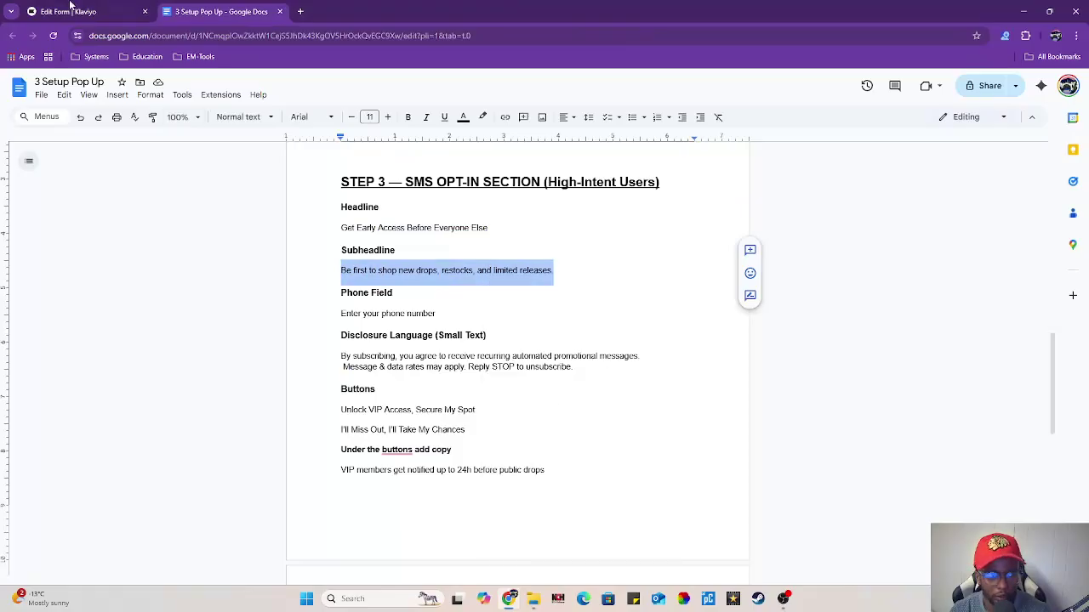
{"action": "left_click", "coordinate": [68, 11]}
{"action": "key", "text": "ctrl+a"}
{"action": "key", "text": "BackSpace"}
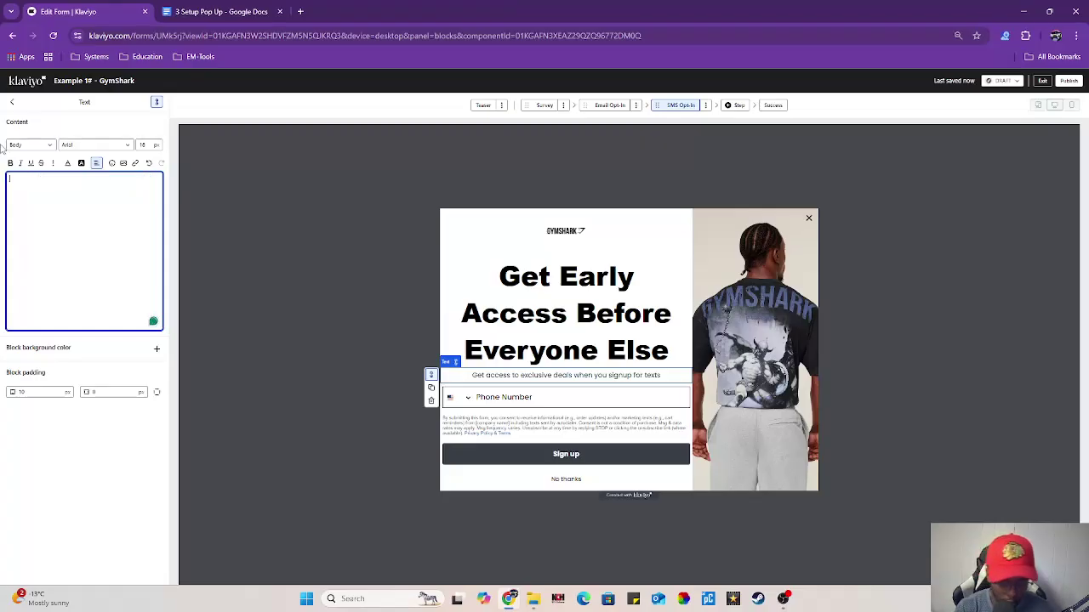
{"action": "key", "text": "ctrl+v"}
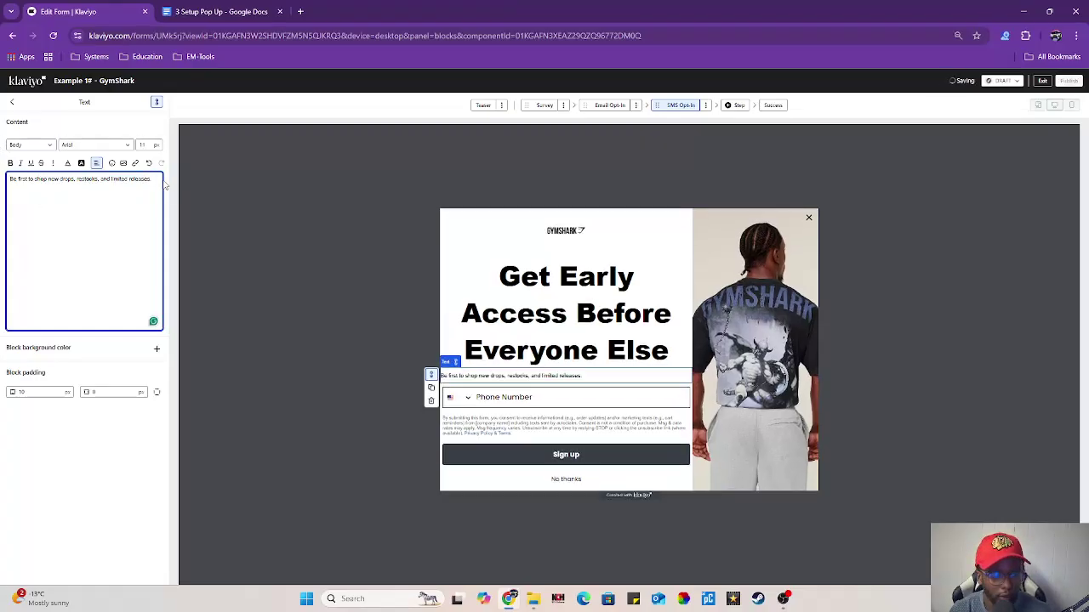
Center the whole SMS Opt-In subheadline and set its font size to 20 px.
{"action": "left_click_drag", "start_coordinate": [153, 180], "coordinate": [5, 181]}
{"action": "left_click", "coordinate": [97, 163]}
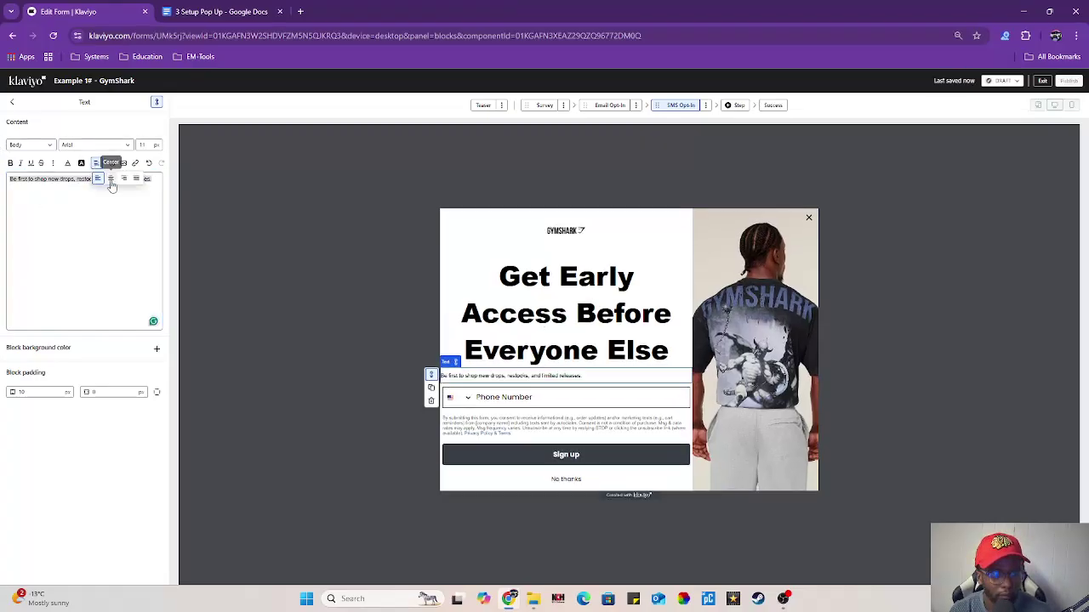
{"action": "left_click", "coordinate": [111, 180]}
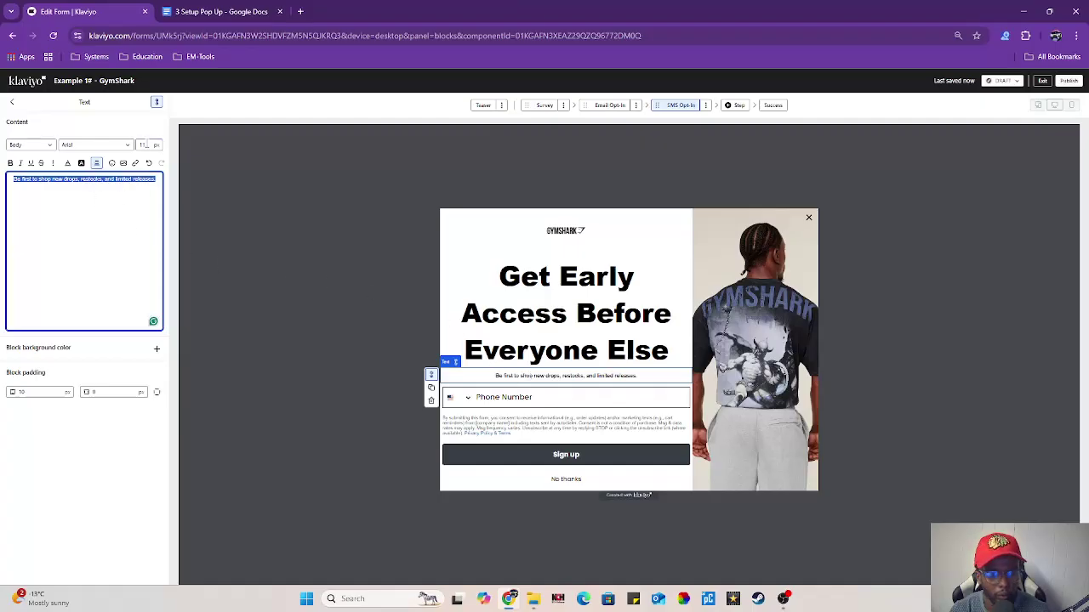
{"action": "double_click", "coordinate": [146, 144]}
{"action": "type", "text": "1"}
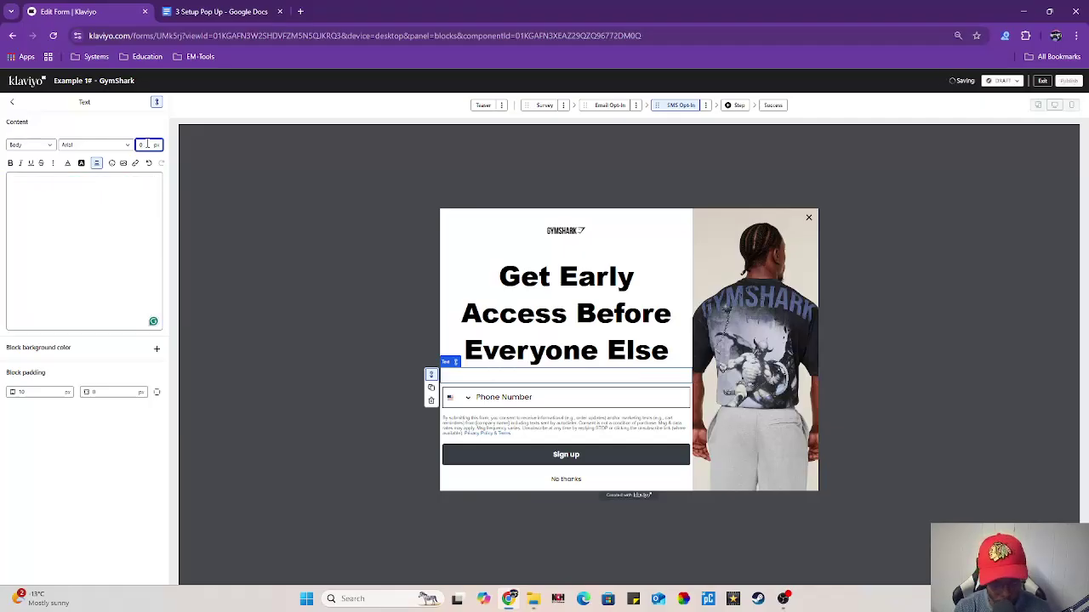
{"action": "type", "text": "0"}
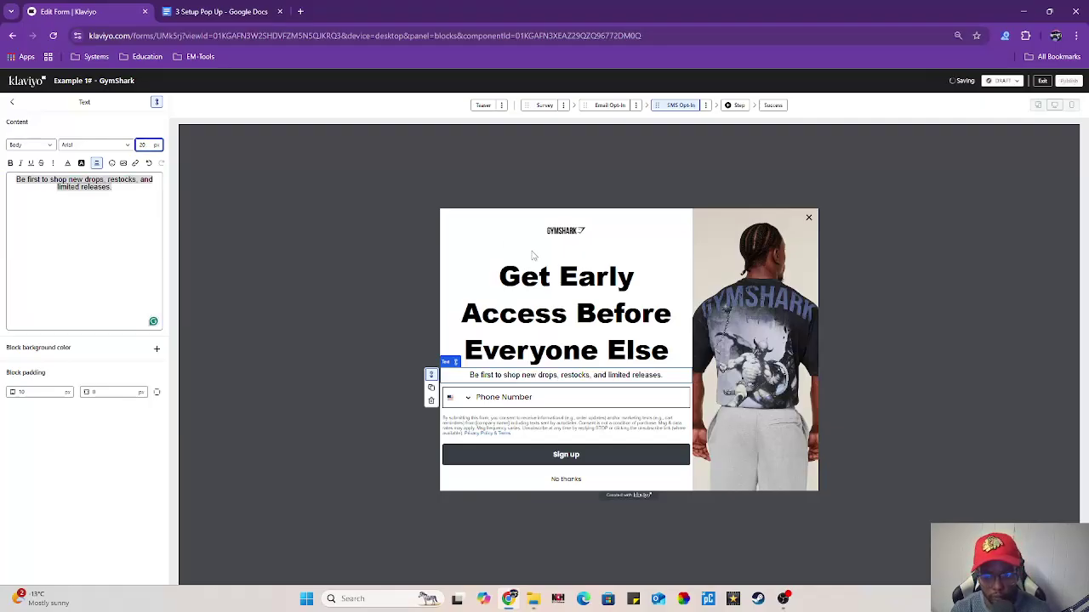
Set the line height of the "Get Early Access Before Everyone Else" headline to 1.0.
{"action": "left_click", "coordinate": [559, 288]}
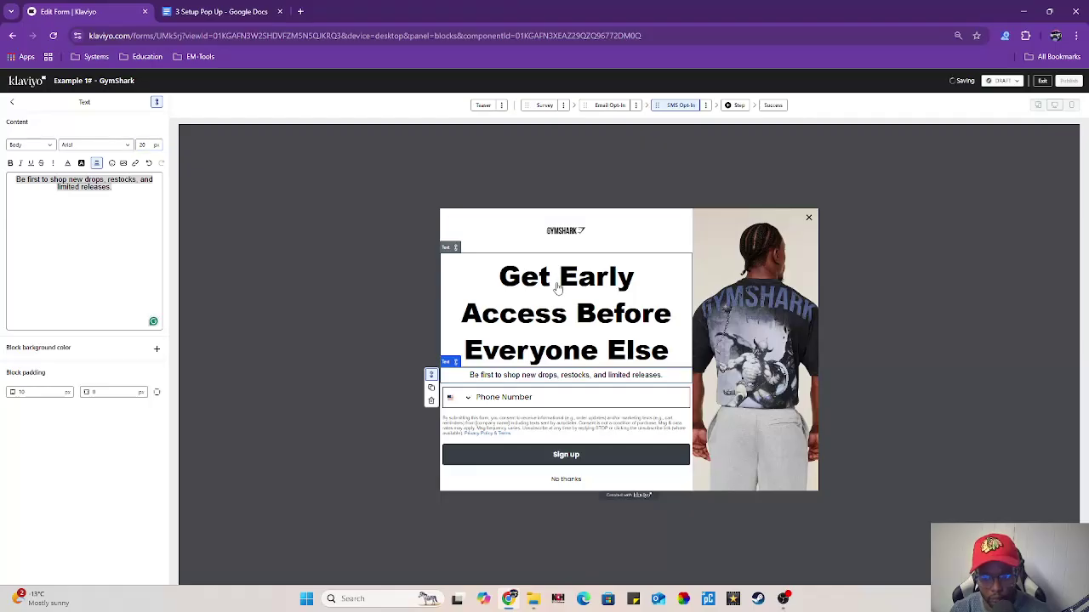
{"action": "left_click", "coordinate": [53, 162]}
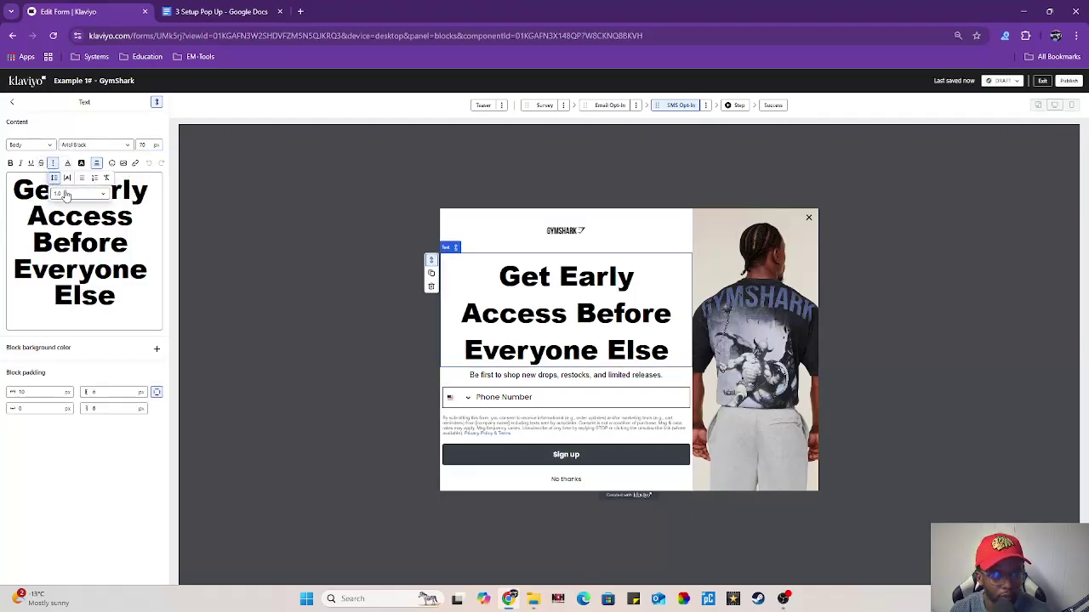
{"action": "left_click", "coordinate": [67, 194]}
{"action": "left_click", "coordinate": [73, 213]}
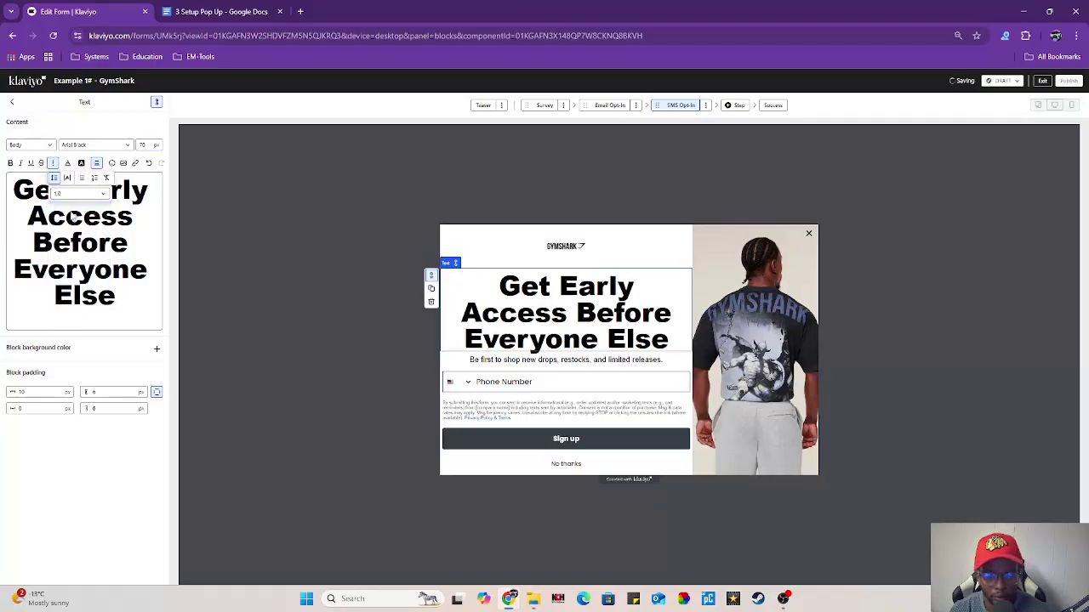
{"action": "left_click", "coordinate": [1019, 322]}
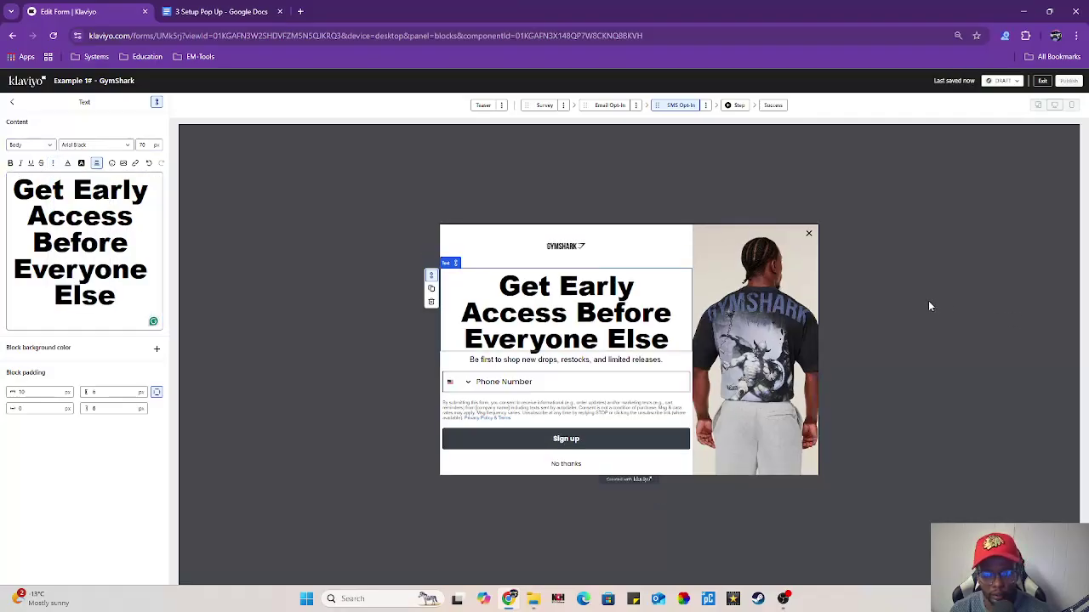
Change the "Sign up" button's text to "Unlock VIP Access" copied from the setup document and set its fill color to black (000000).
{"action": "left_click", "coordinate": [535, 442]}
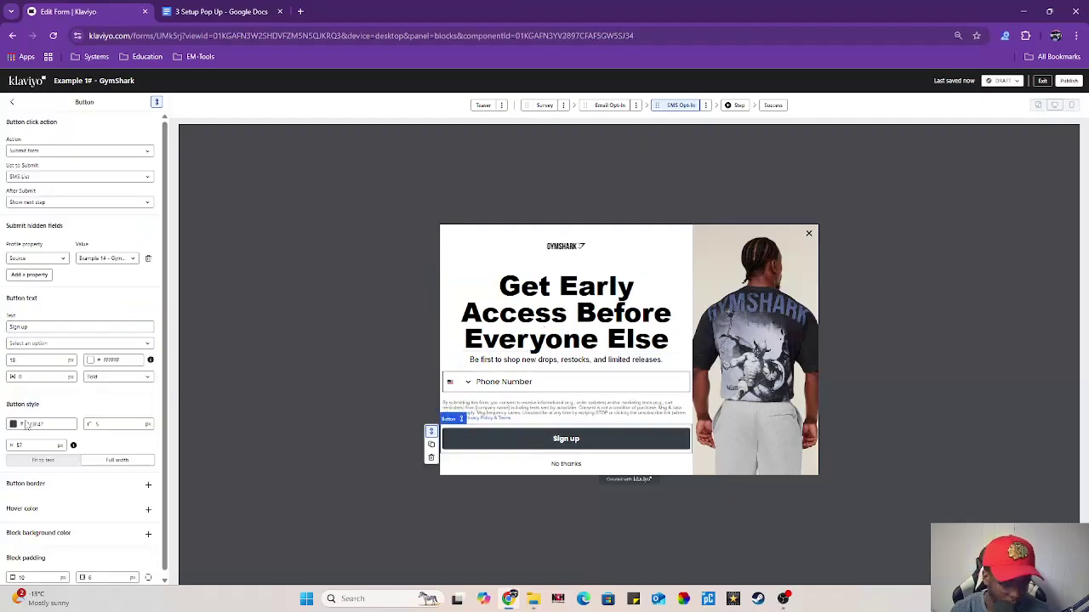
{"action": "left_click", "coordinate": [226, 11]}
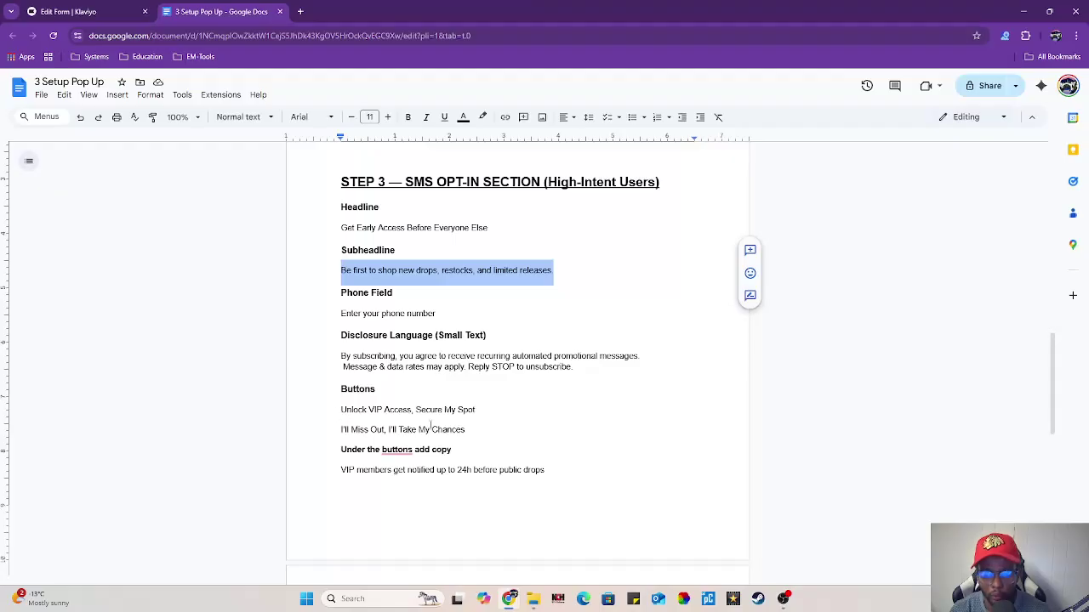
{"action": "left_click_drag", "start_coordinate": [337, 409], "coordinate": [409, 411]}
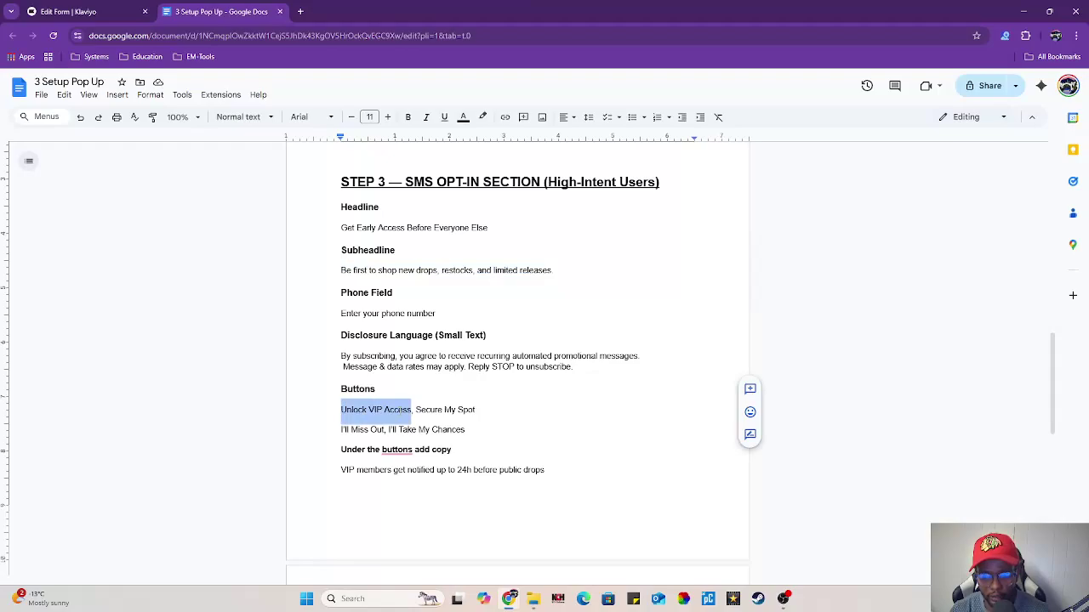
{"action": "right_click", "coordinate": [396, 410]}
{"action": "left_click", "coordinate": [428, 142]}
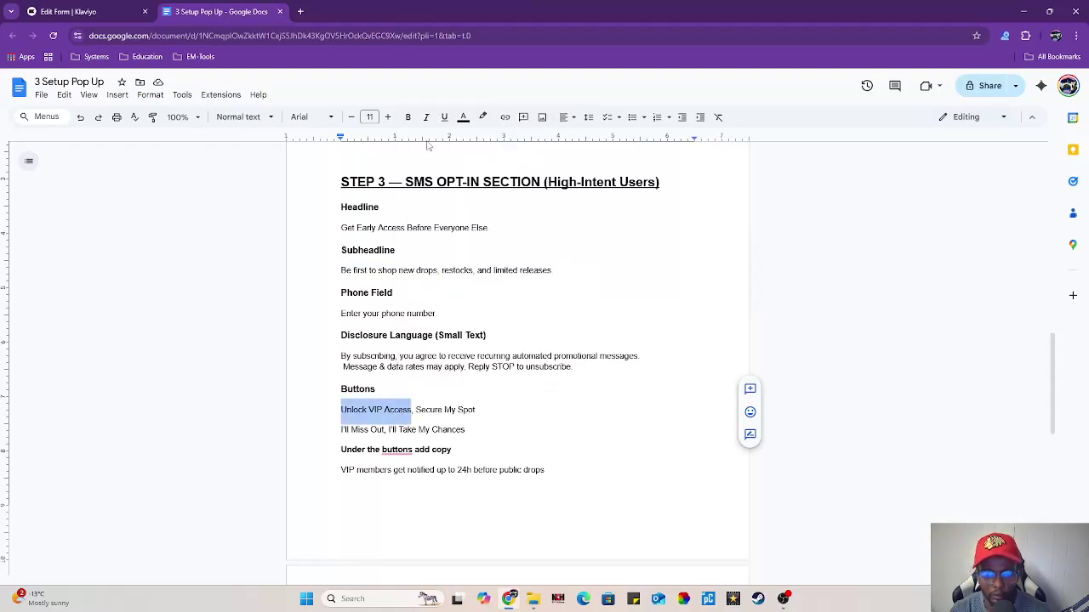
{"action": "left_click", "coordinate": [82, 8]}
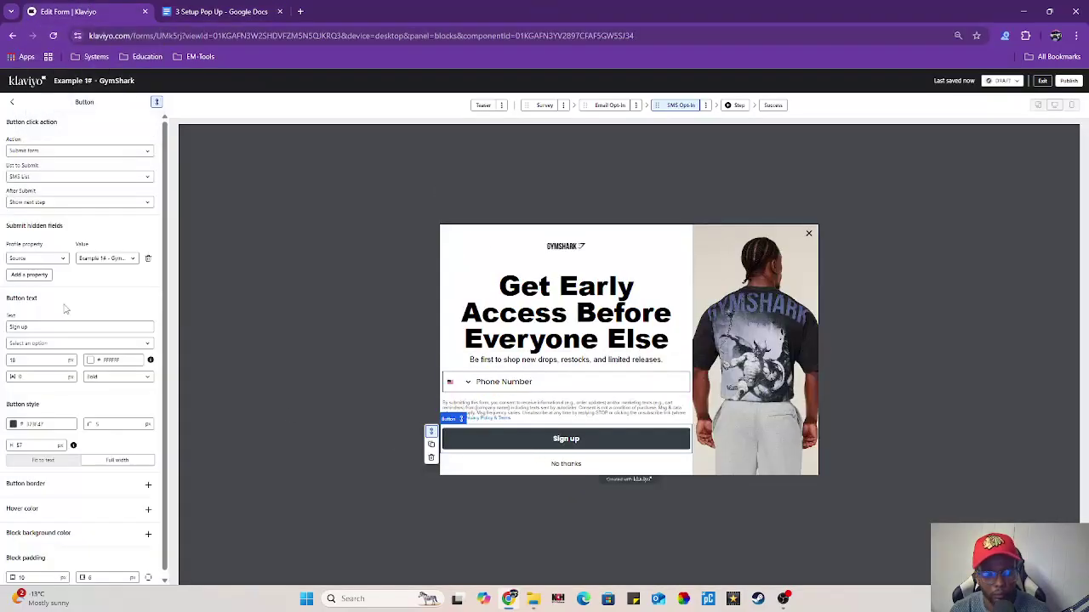
{"action": "left_click_drag", "start_coordinate": [60, 327], "coordinate": [5, 325]}
{"action": "key", "text": "ctrl+v"}
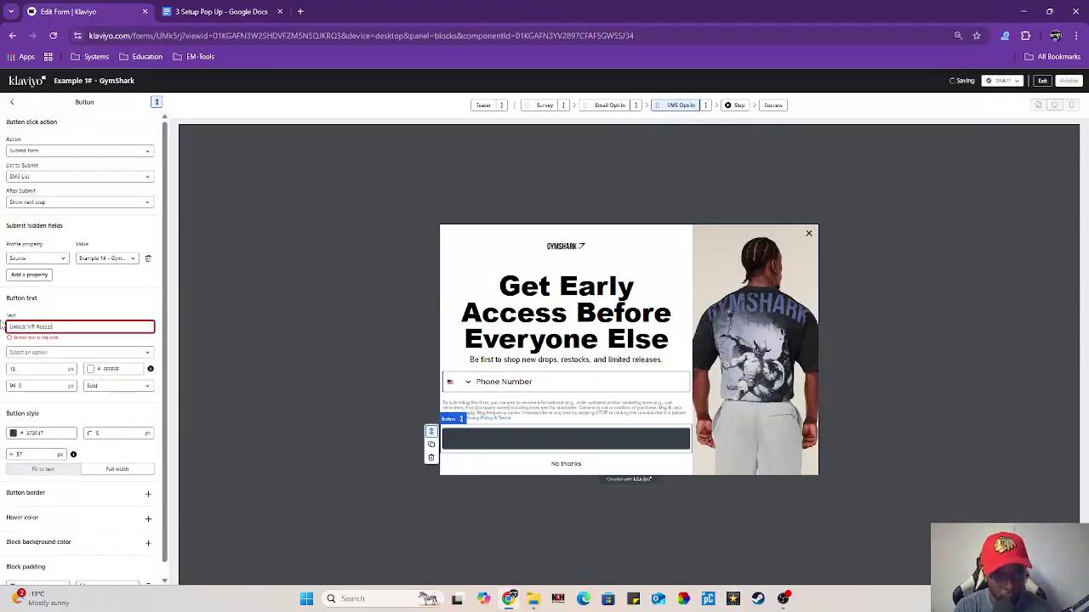
{"action": "left_click", "coordinate": [15, 426]}
{"action": "left_click_drag", "start_coordinate": [30, 494], "coordinate": [7, 509]}
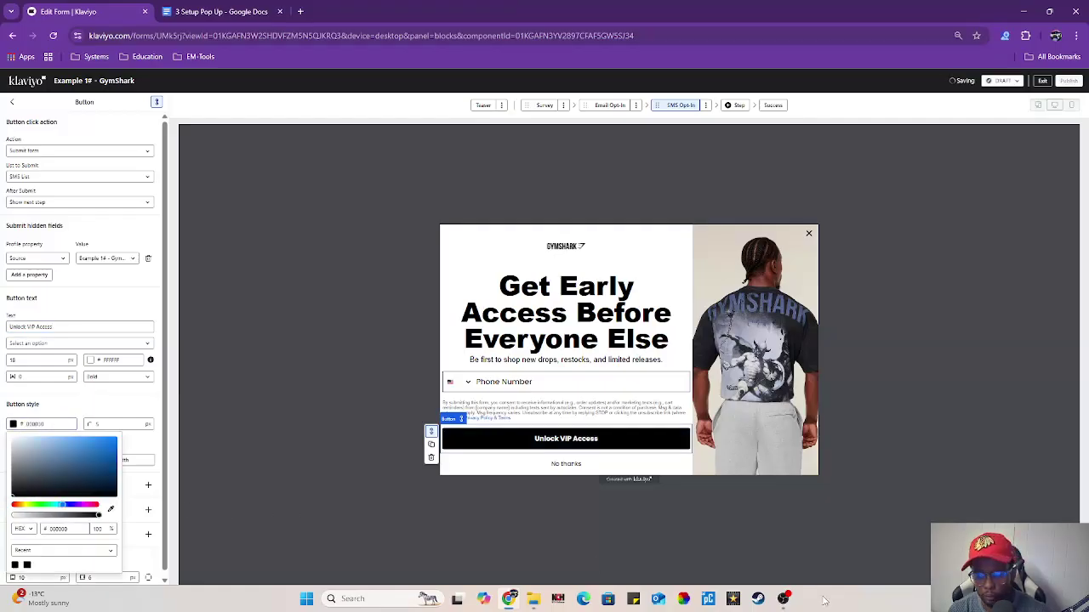
{"action": "left_click", "coordinate": [782, 599]}
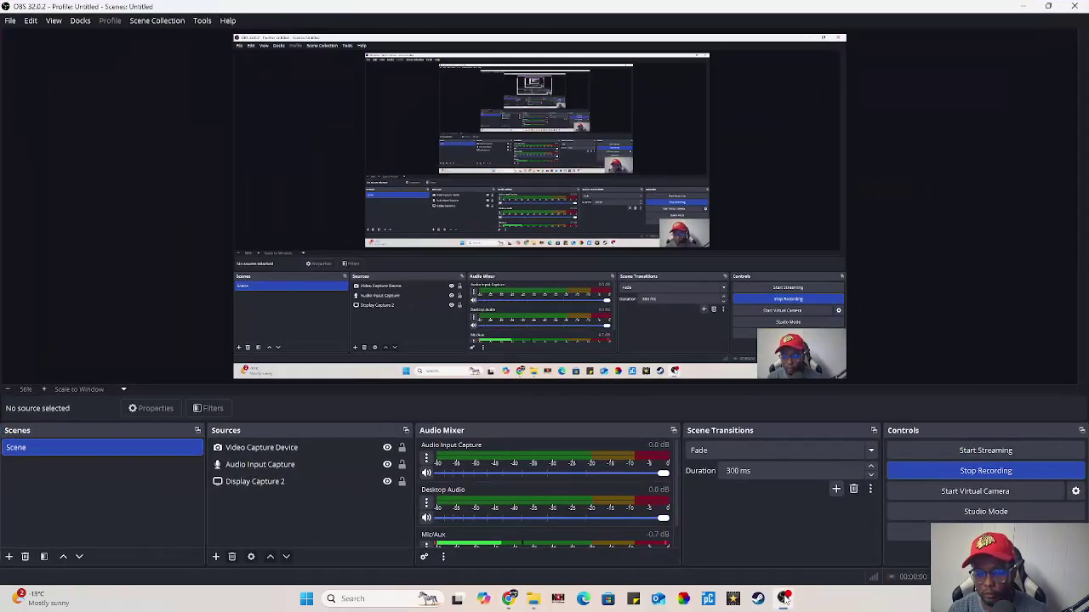
{"action": "left_click", "coordinate": [1024, 6]}
Copy the decline button text "I'll Miss Out, I'll Take My Chances" from the SMS Opt-In section of the setup document.
{"action": "left_click", "coordinate": [196, 11]}
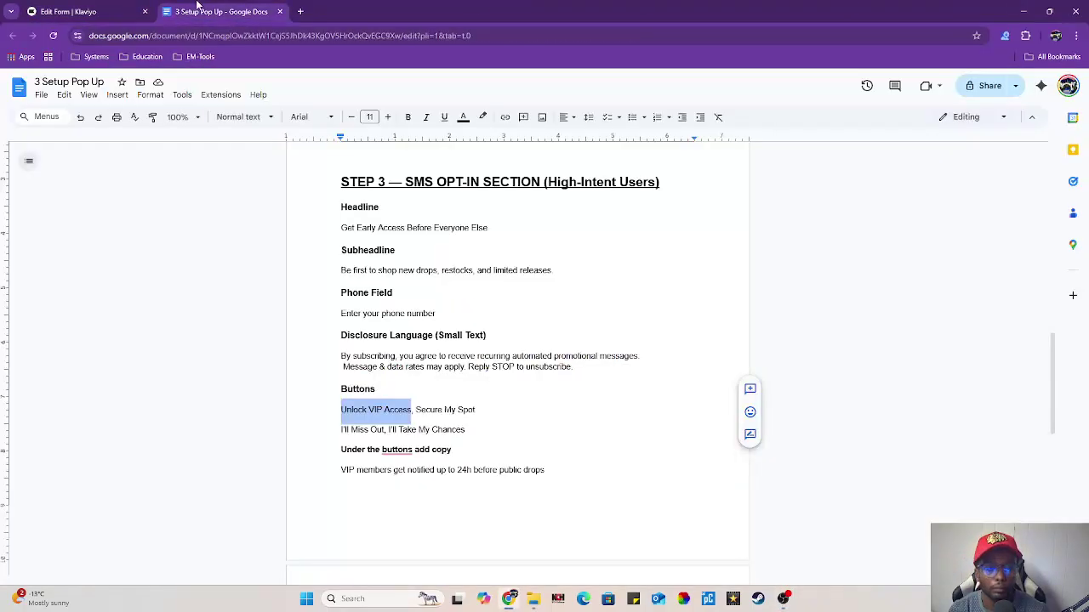
{"action": "left_click", "coordinate": [479, 437]}
{"action": "left_click", "coordinate": [468, 411]}
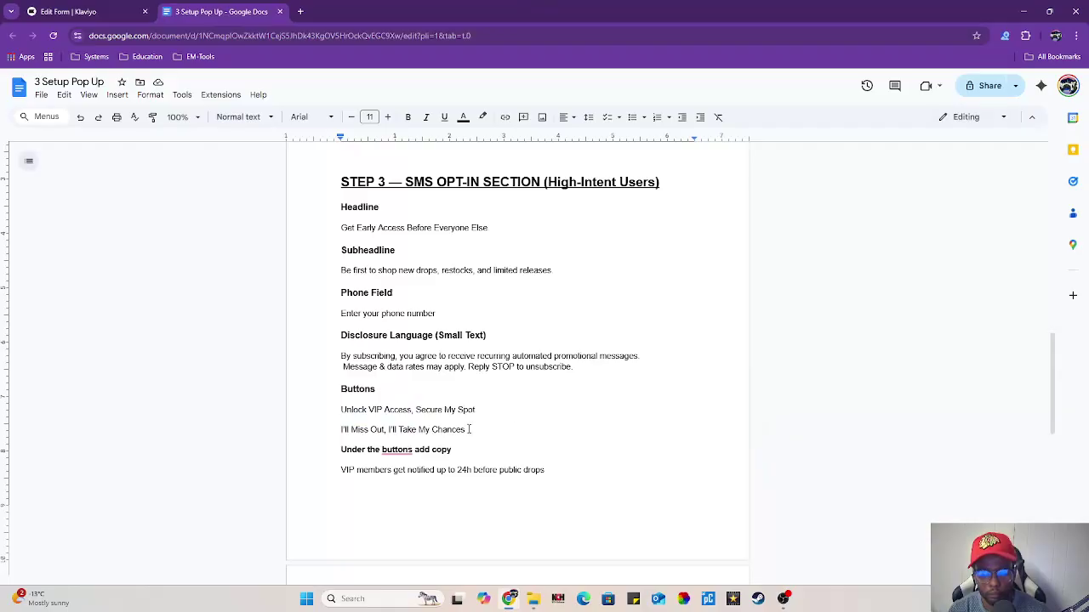
{"action": "left_click_drag", "start_coordinate": [479, 432], "coordinate": [321, 427]}
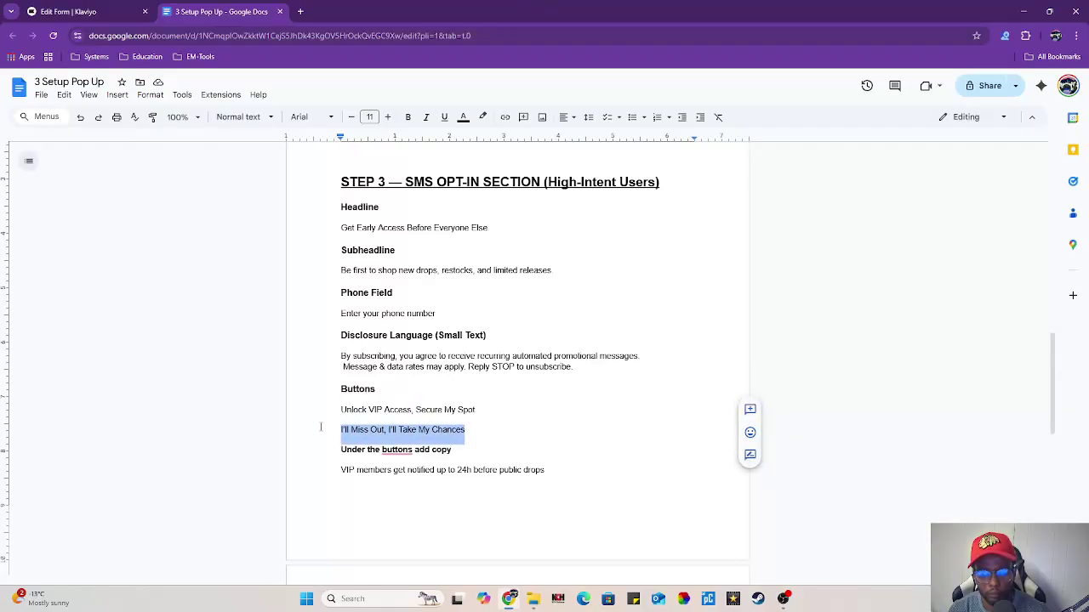
{"action": "right_click", "coordinate": [352, 428]}
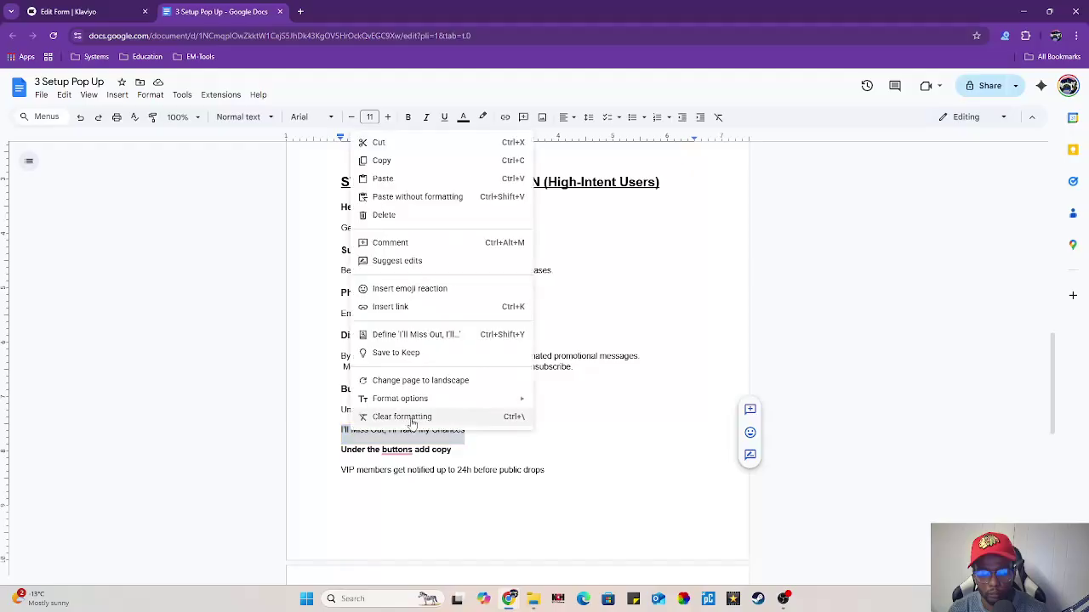
{"action": "left_click", "coordinate": [407, 160]}
Duplicate the "Unlock VIP Access" button in the form and replace the copy's text with "I'll Miss Out, I'll Take My Chances".
{"action": "left_click", "coordinate": [65, 11]}
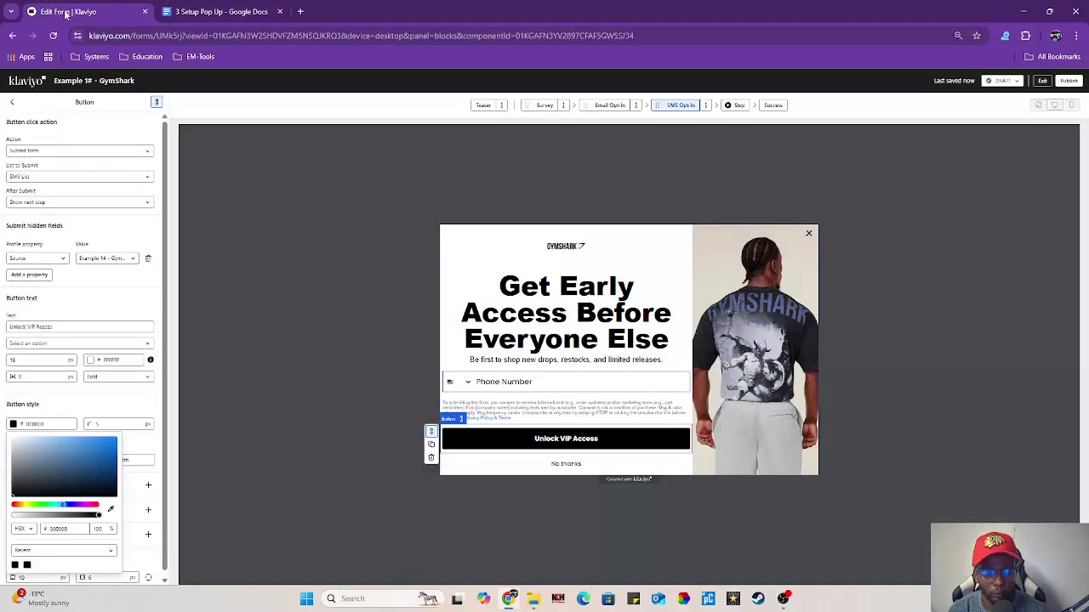
{"action": "left_click", "coordinate": [431, 444]}
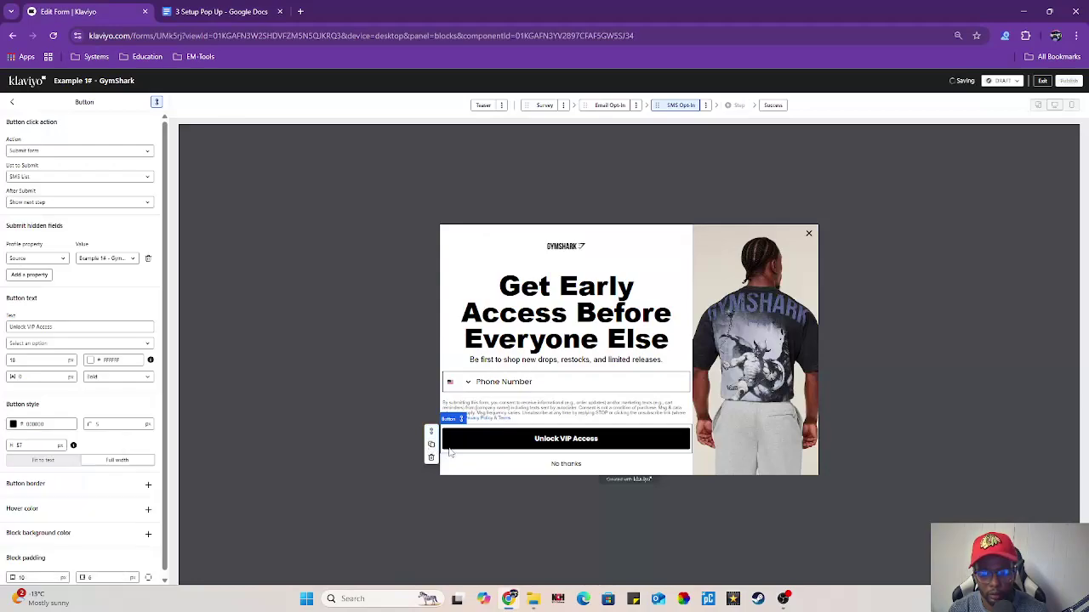
{"action": "left_click", "coordinate": [53, 203]}
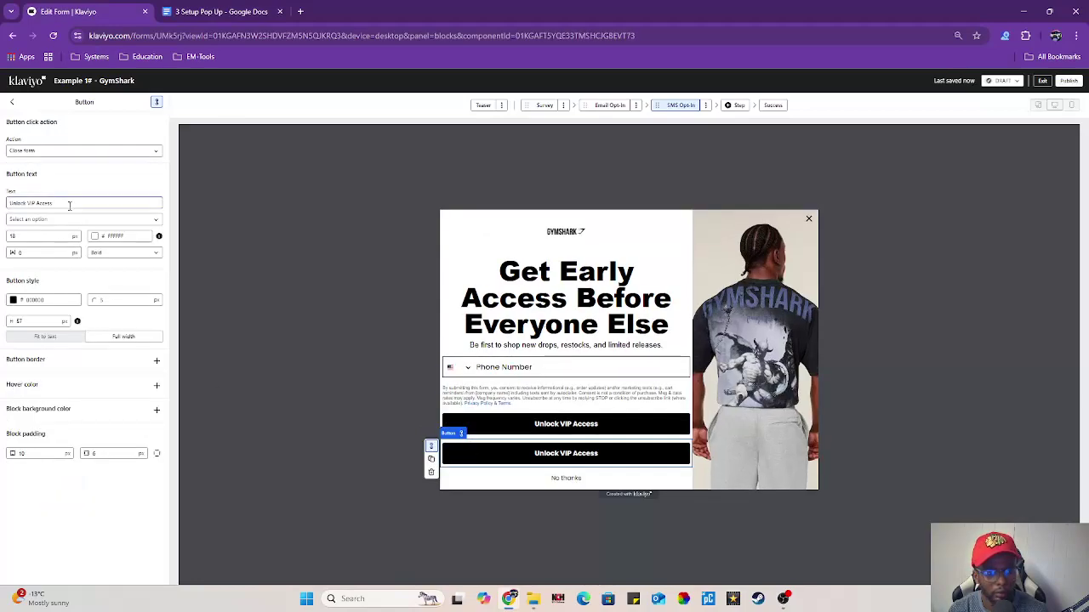
{"action": "left_click_drag", "start_coordinate": [52, 202], "coordinate": [4, 202]}
{"action": "key", "text": "BackSpace"}
{"action": "key", "text": "ctrl+v"}
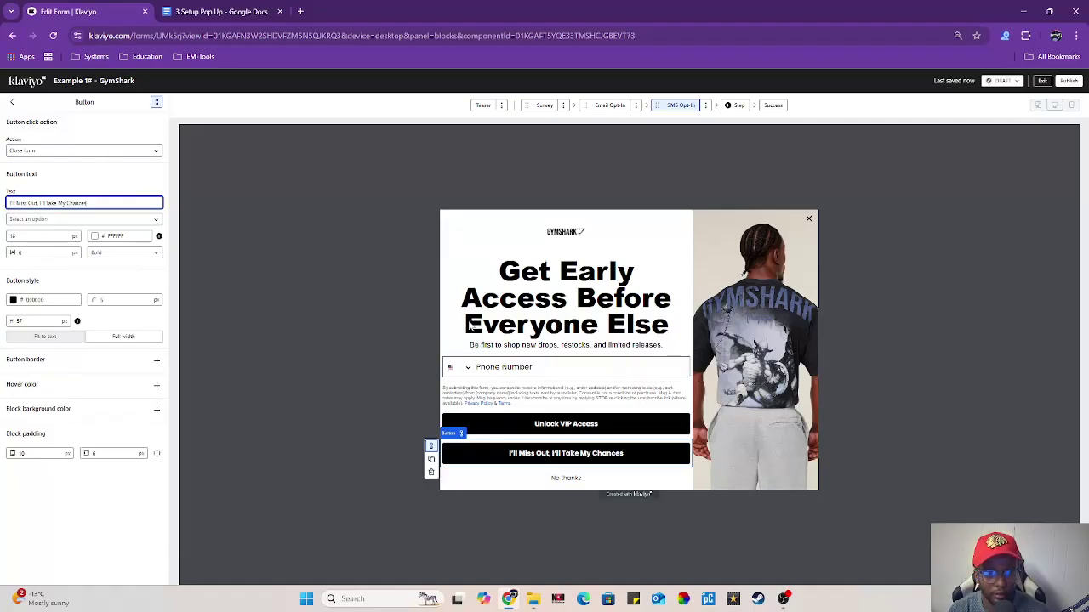
Replace the "No thanks" button's text with "VIP members get notified up to 24h before public drops" copied from the setup document.
{"action": "left_click", "coordinate": [581, 483]}
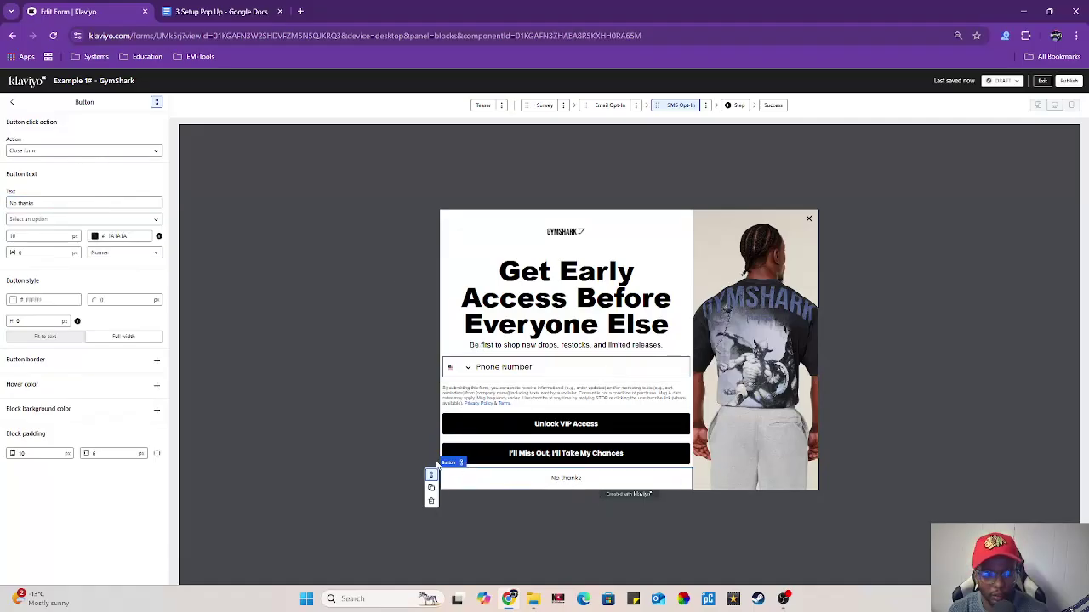
{"action": "left_click", "coordinate": [219, 11]}
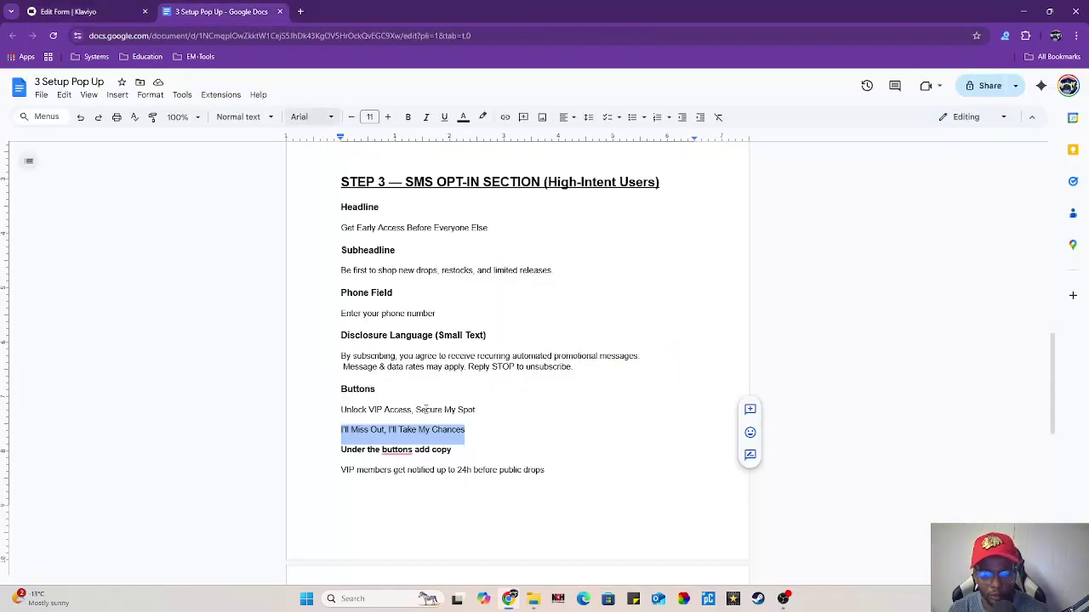
{"action": "left_click_drag", "start_coordinate": [545, 471], "coordinate": [342, 469]}
{"action": "right_click", "coordinate": [351, 469]}
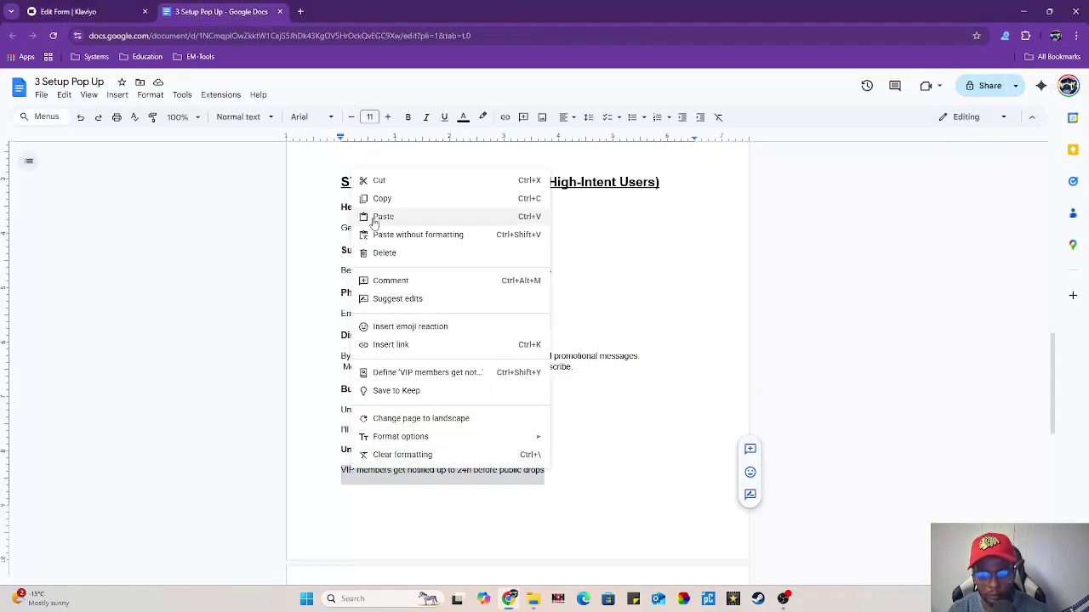
{"action": "left_click", "coordinate": [378, 194]}
{"action": "left_click", "coordinate": [88, 10]}
{"action": "left_click", "coordinate": [47, 203]}
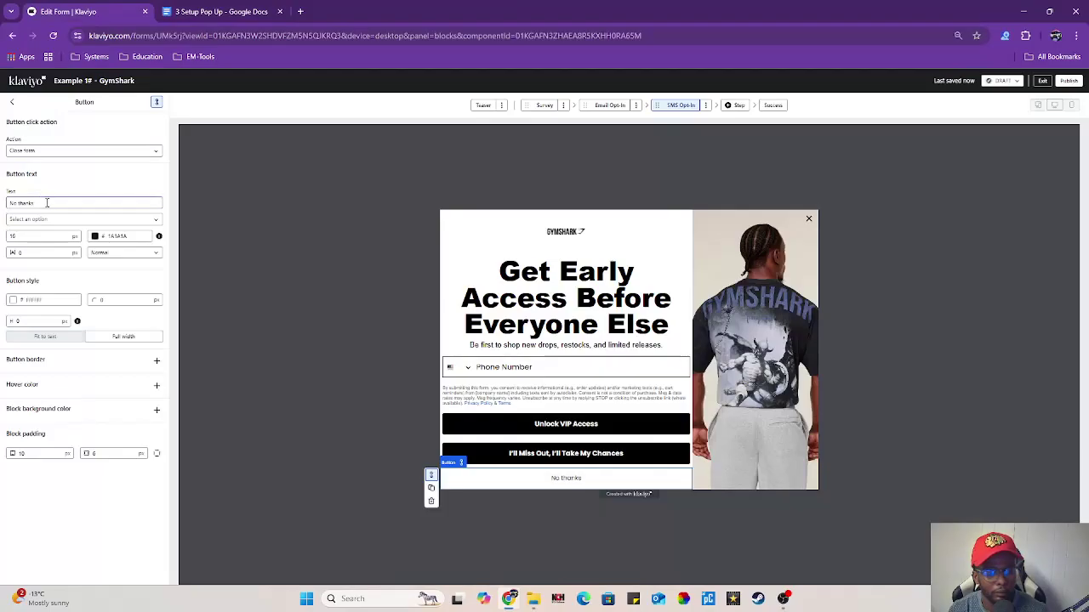
{"action": "left_click_drag", "start_coordinate": [47, 203], "coordinate": [3, 199]}
{"action": "key", "text": "BackSpace"}
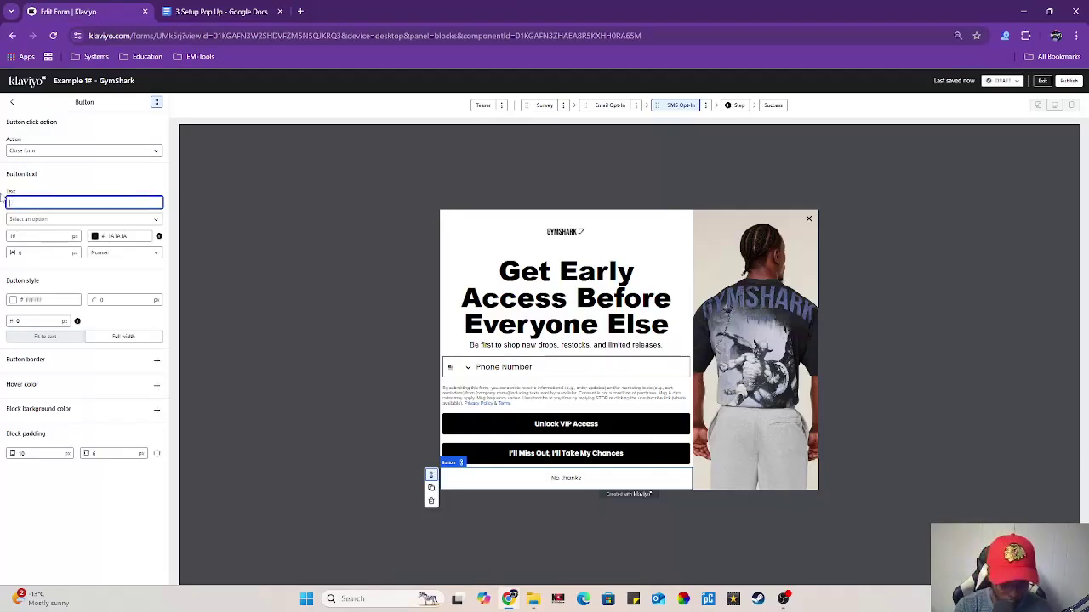
{"action": "key", "text": "ctrl+v"}
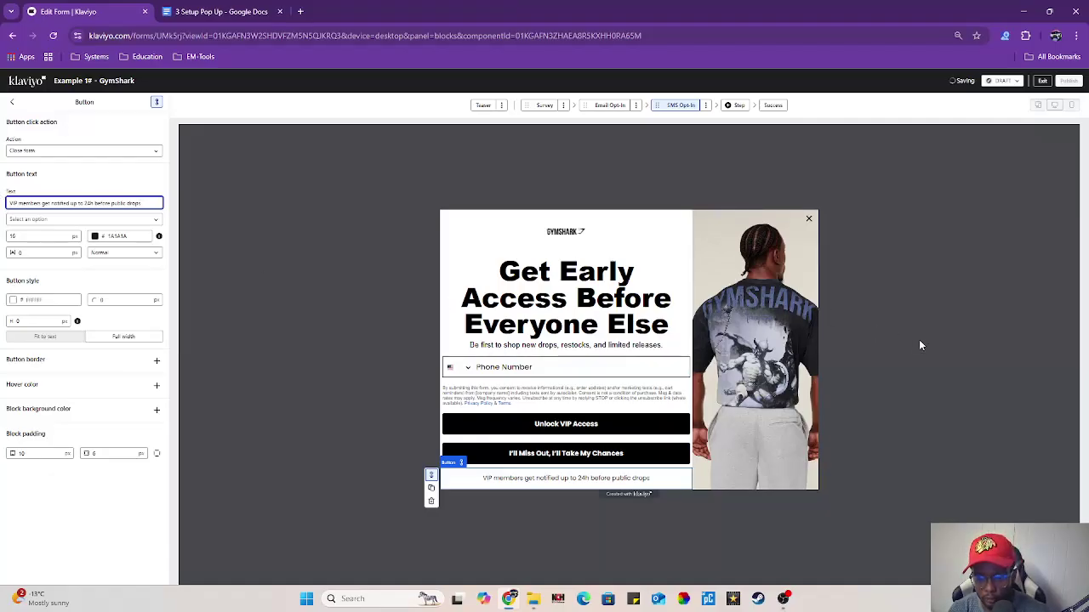
Set the "Unlock VIP Access" and "I'll Miss Out, I'll Take My Chances" buttons to fit to text.
{"action": "left_click", "coordinate": [639, 420]}
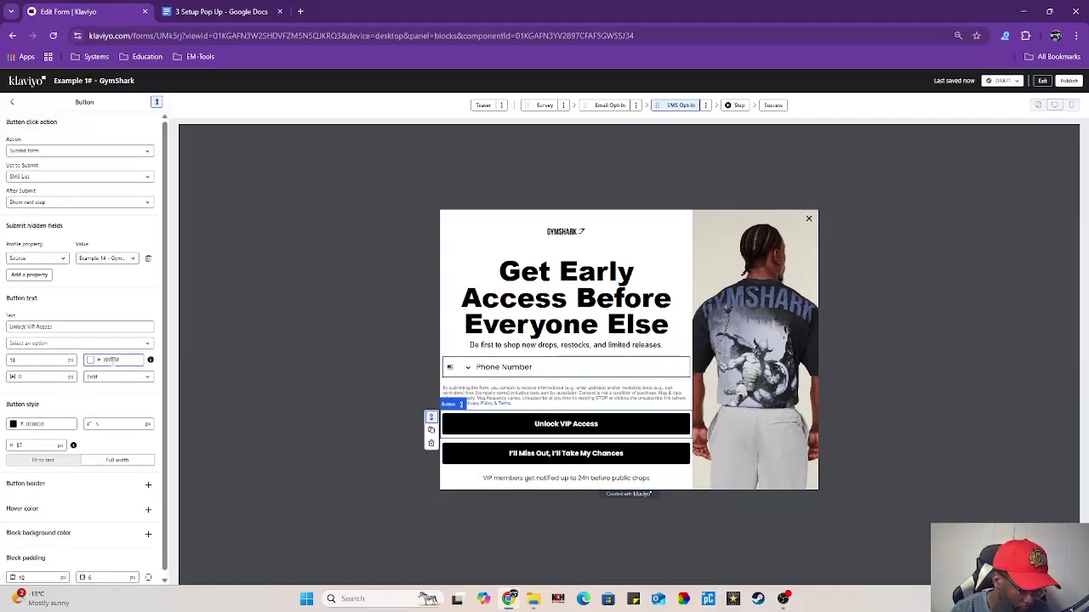
{"action": "scroll", "coordinate": [96, 477], "scroll_direction": "down", "scroll_amount": 1}
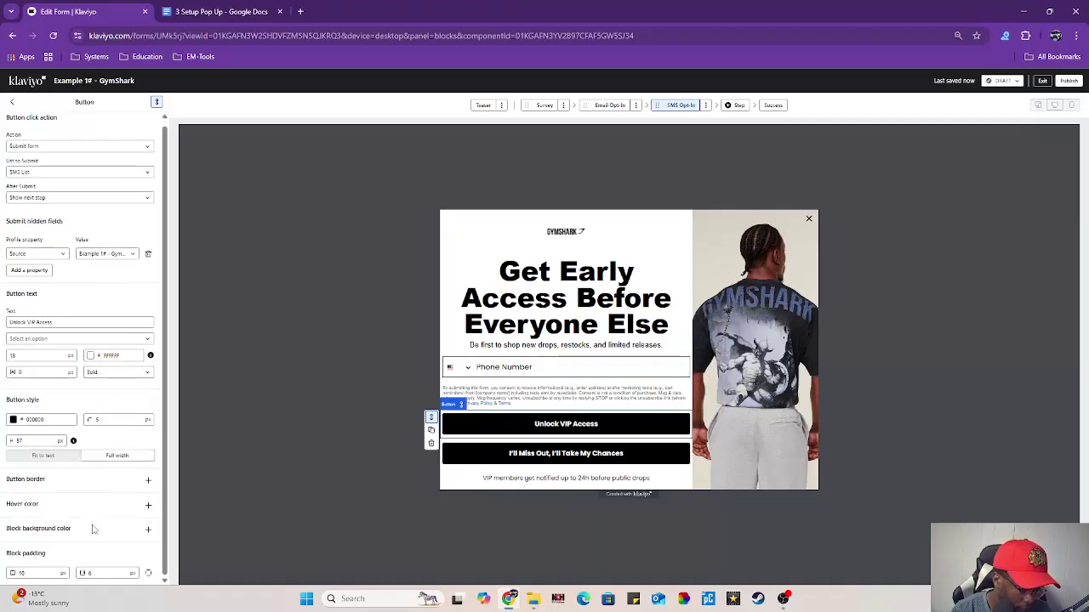
{"action": "left_click", "coordinate": [64, 461]}
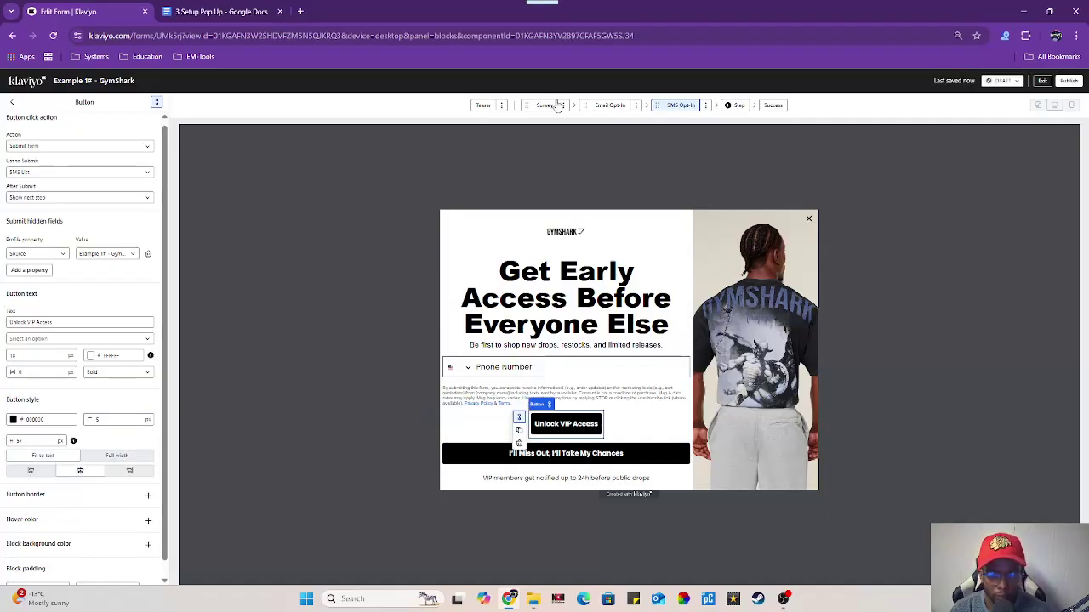
{"action": "left_click", "coordinate": [599, 106]}
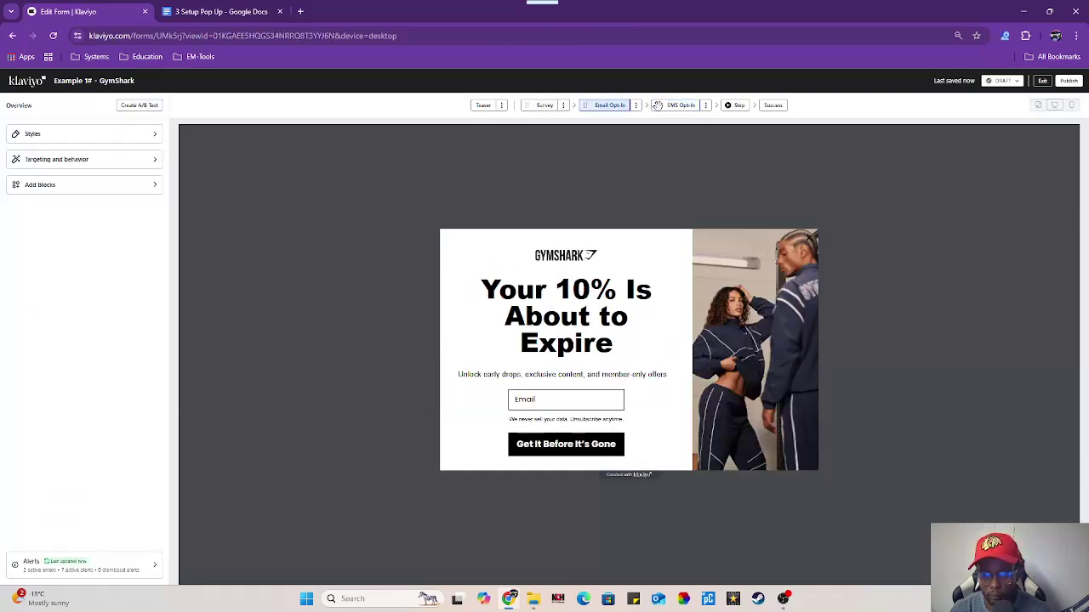
{"action": "left_click", "coordinate": [672, 105]}
{"action": "left_click", "coordinate": [482, 457]}
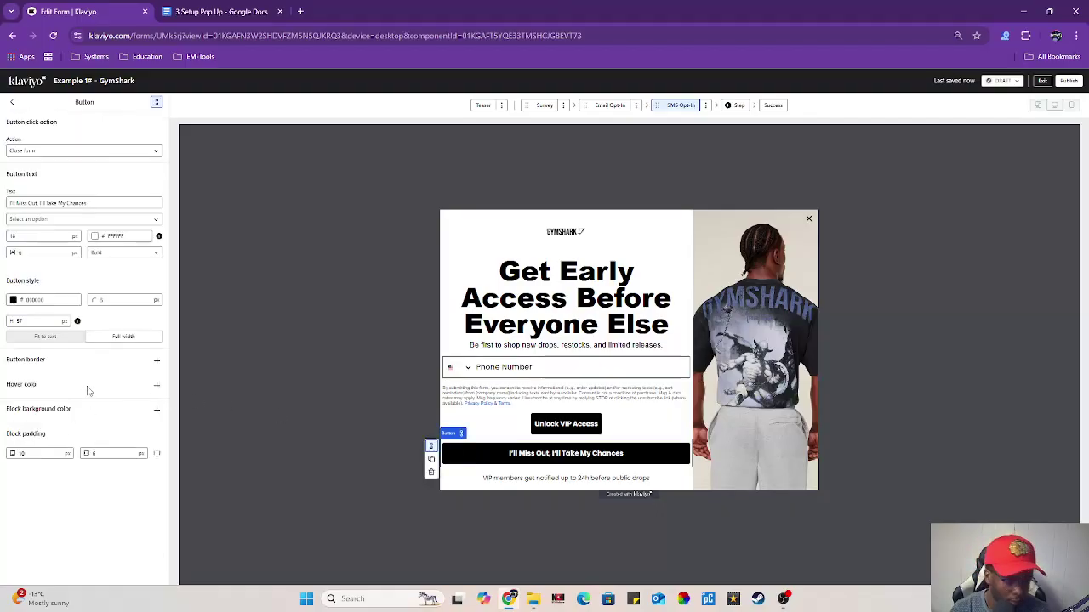
{"action": "left_click", "coordinate": [58, 338]}
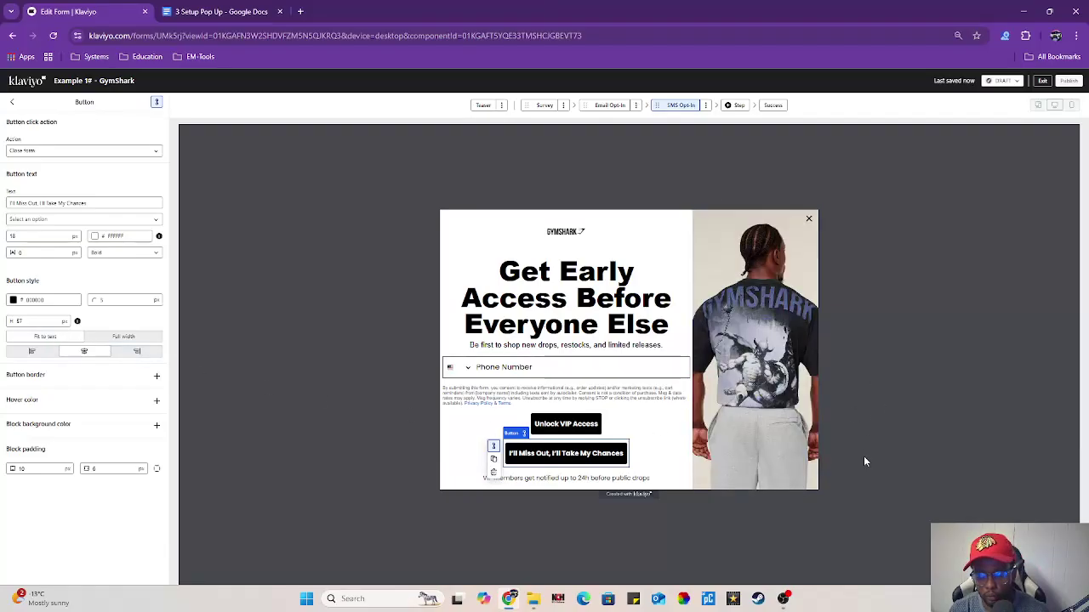
Set the vertical block padding of the "Be first to shop new drops" subheadline to 20 px.
{"action": "left_click", "coordinate": [518, 351]}
{"action": "left_click_drag", "start_coordinate": [29, 392], "coordinate": [2, 393]}
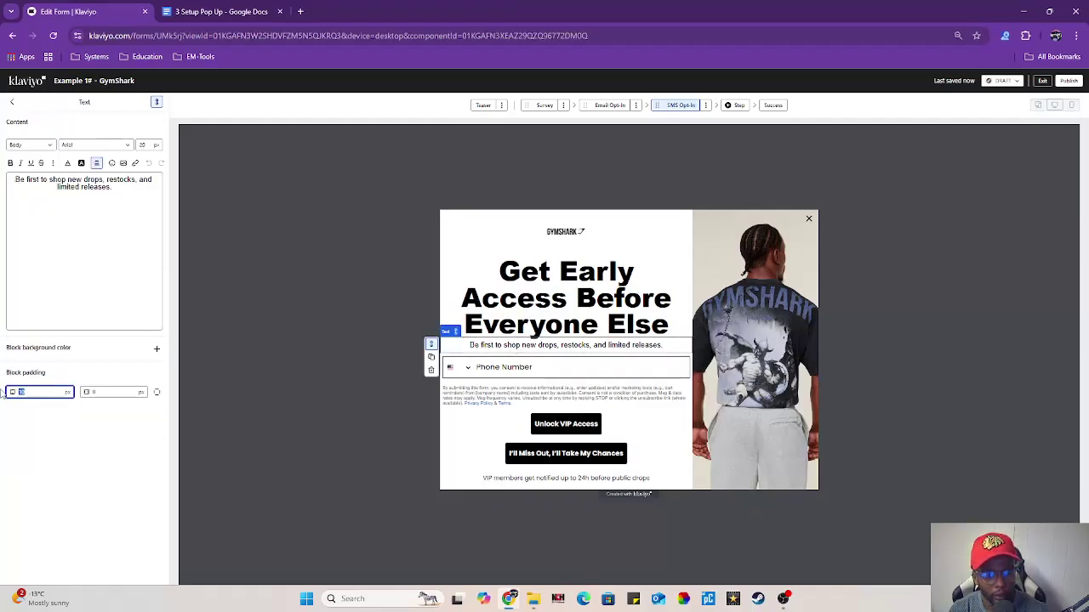
{"action": "type", "text": "30"}
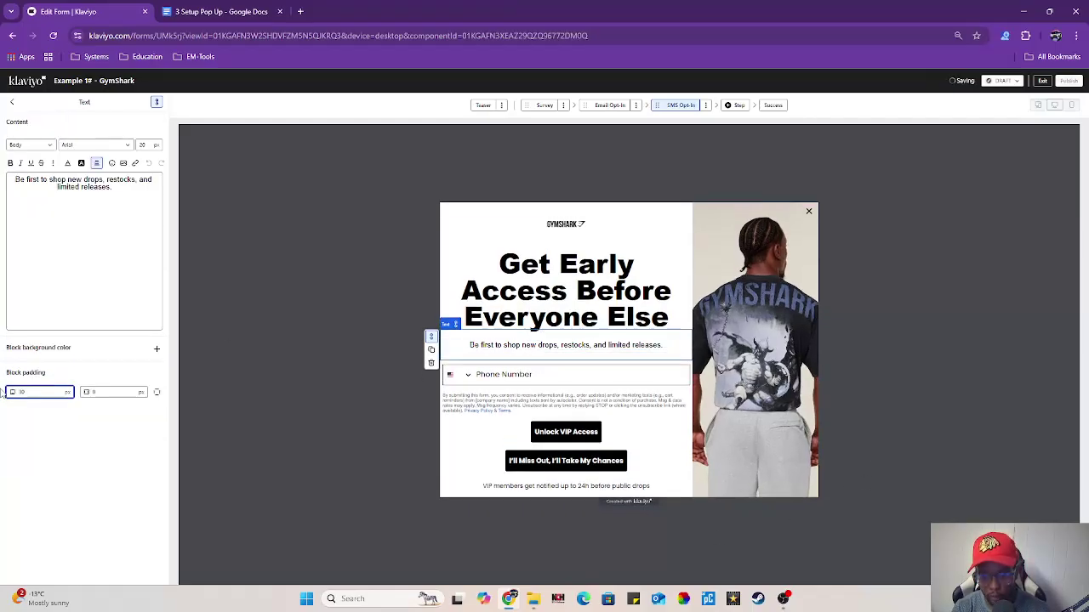
{"action": "key", "text": "BackSpace"}
{"action": "key", "text": "BackSpace"}
{"action": "type", "text": "20"}
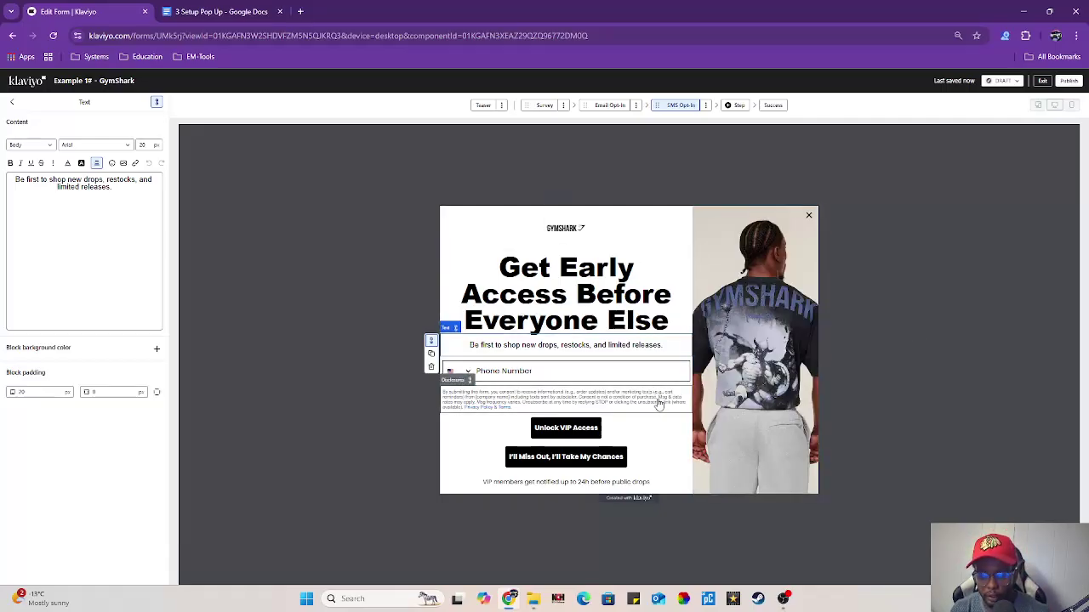
Check the form's SMS Opt-In copy against the SMS Opt-In section of the setup document.
{"action": "left_click", "coordinate": [114, 200]}
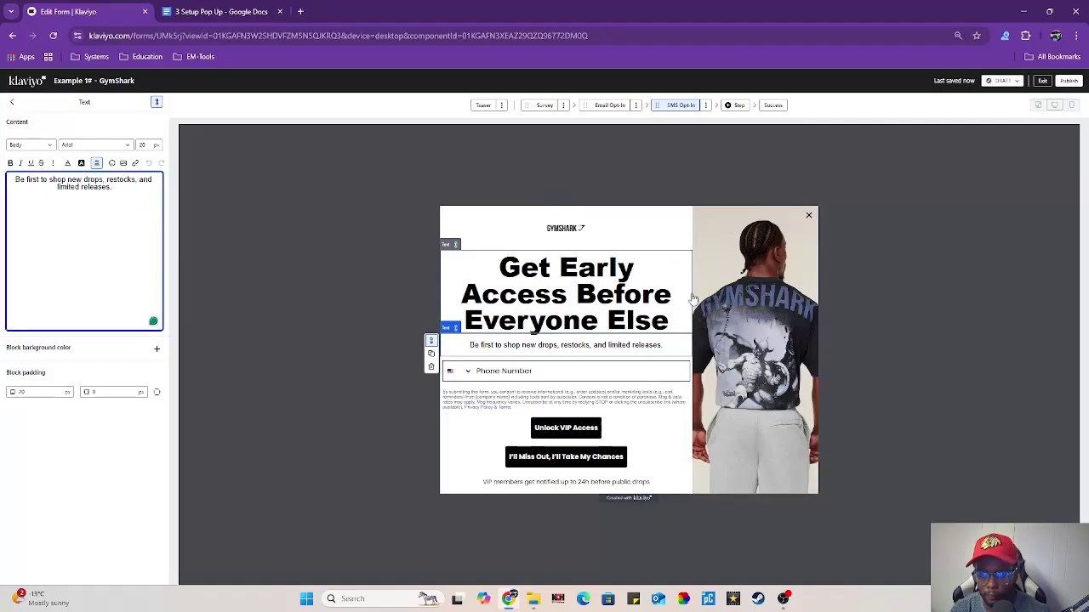
{"action": "left_click", "coordinate": [246, 9]}
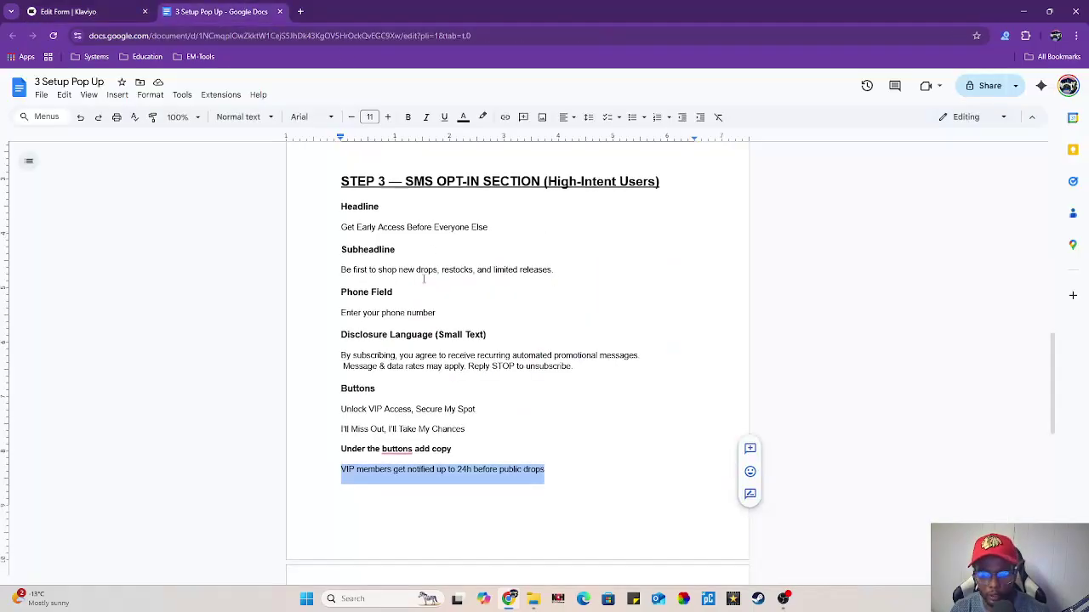
{"action": "scroll", "coordinate": [545, 357], "scroll_direction": "down", "scroll_amount": 1}
{"action": "scroll", "coordinate": [544, 357], "scroll_direction": "up", "scroll_amount": 2}
{"action": "left_click", "coordinate": [85, 12]}
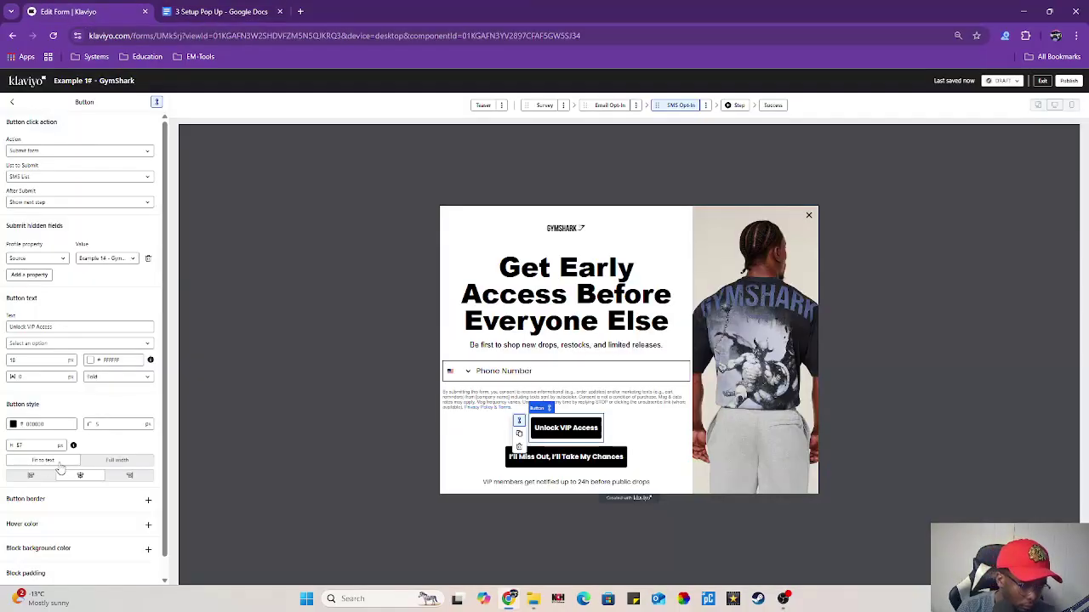
Make the "Unlock VIP Access" button full width with a height of 50 px and add a button border.
{"action": "left_click", "coordinate": [96, 464]}
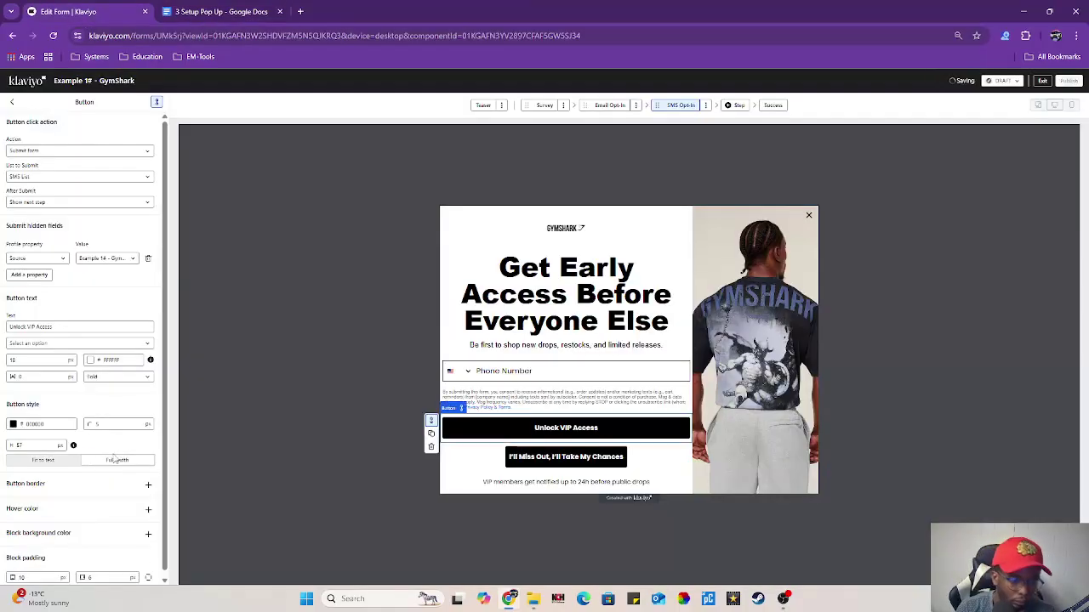
{"action": "left_click", "coordinate": [32, 445]}
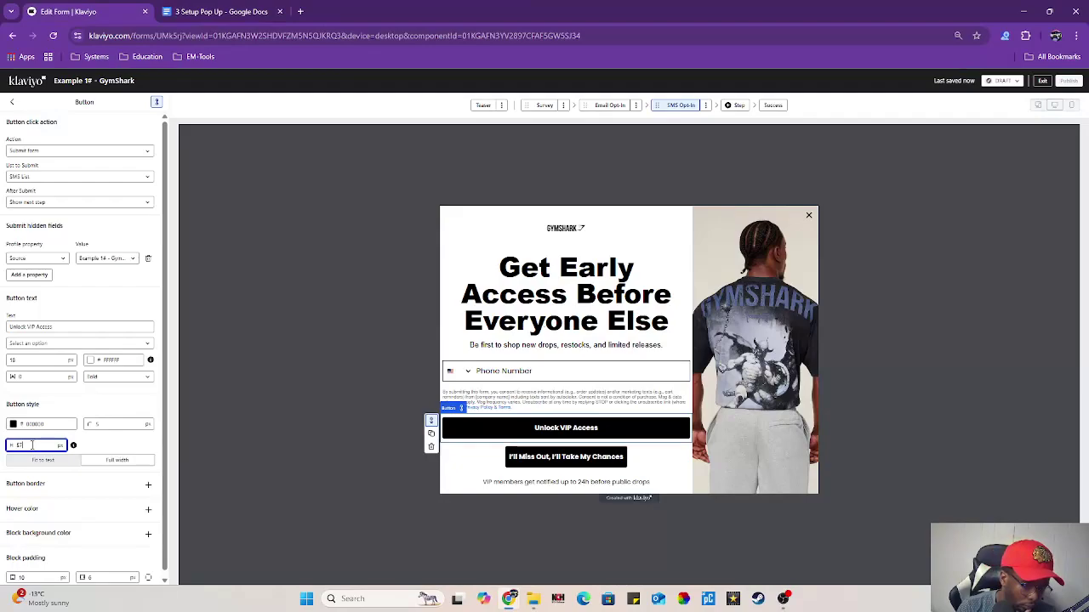
{"action": "key", "text": "BackSpace"}
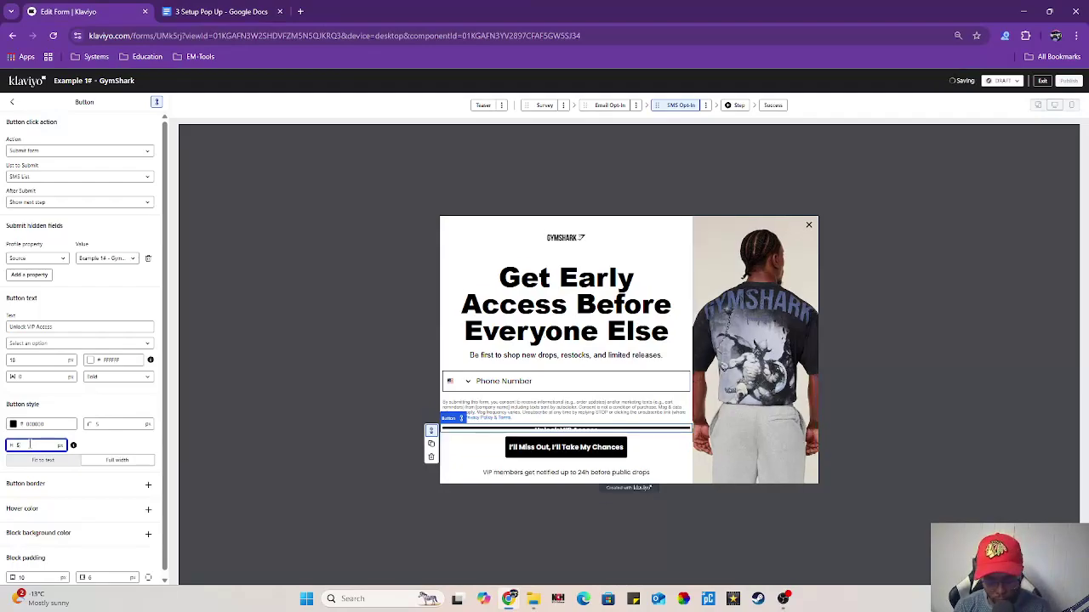
{"action": "type", "text": "0"}
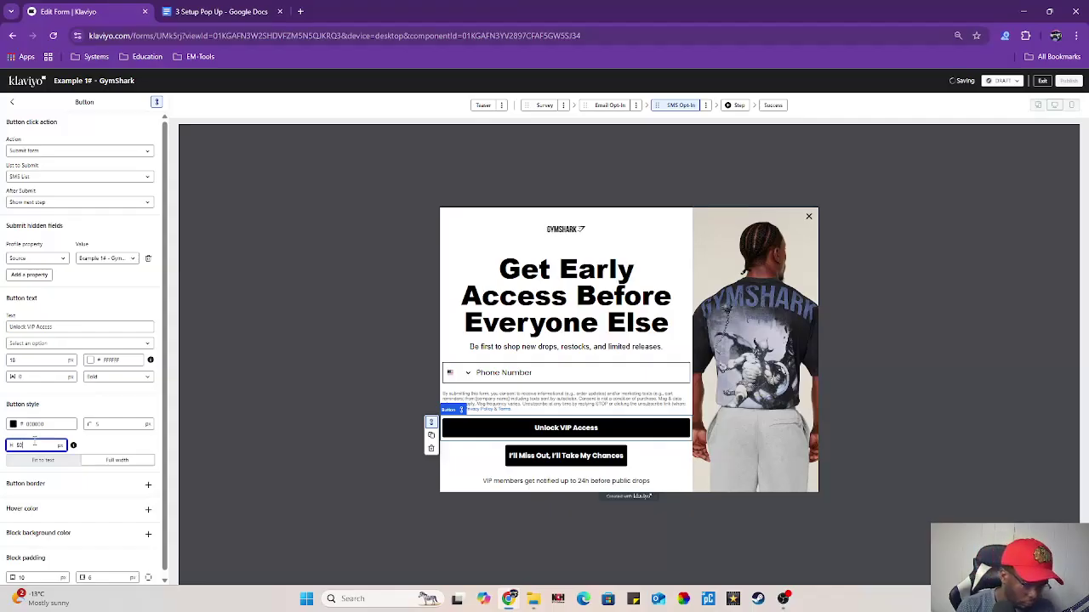
{"action": "left_click", "coordinate": [82, 491]}
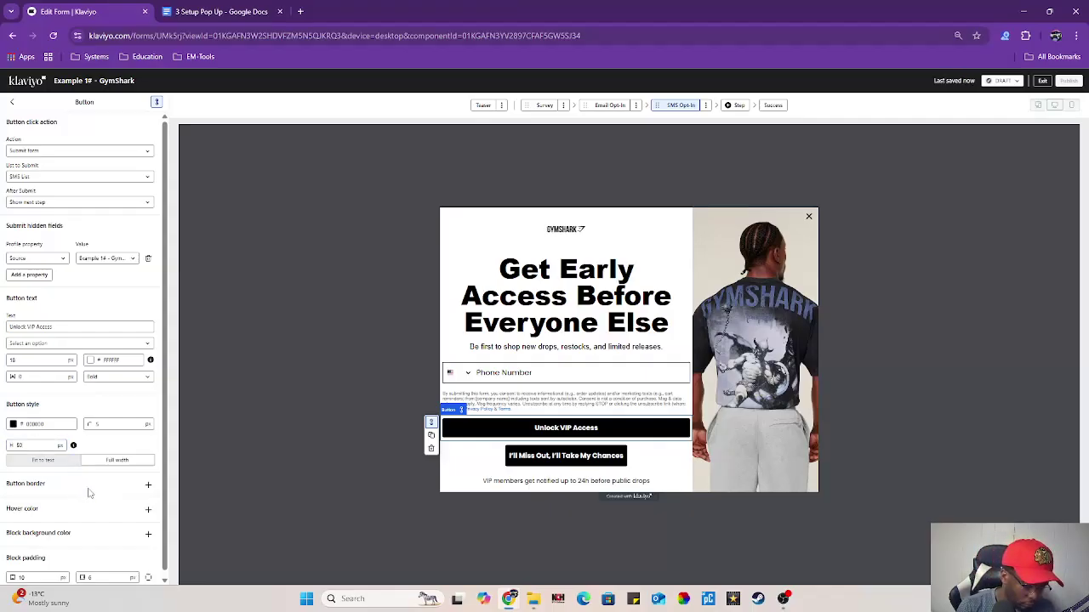
{"action": "left_click", "coordinate": [149, 488]}
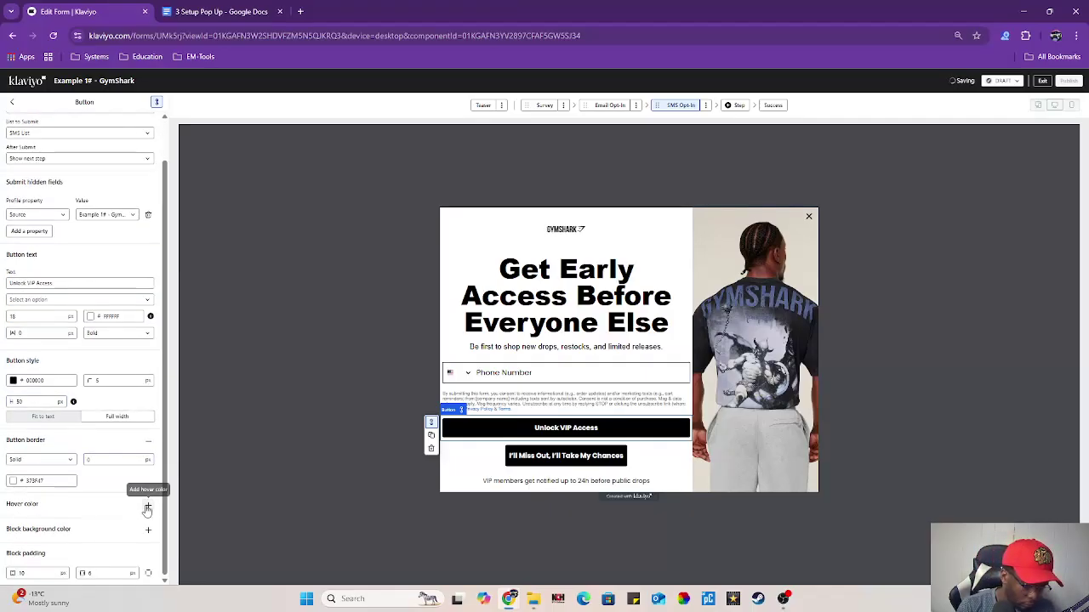
{"action": "scroll", "coordinate": [37, 364], "scroll_direction": "up", "scroll_amount": 2}
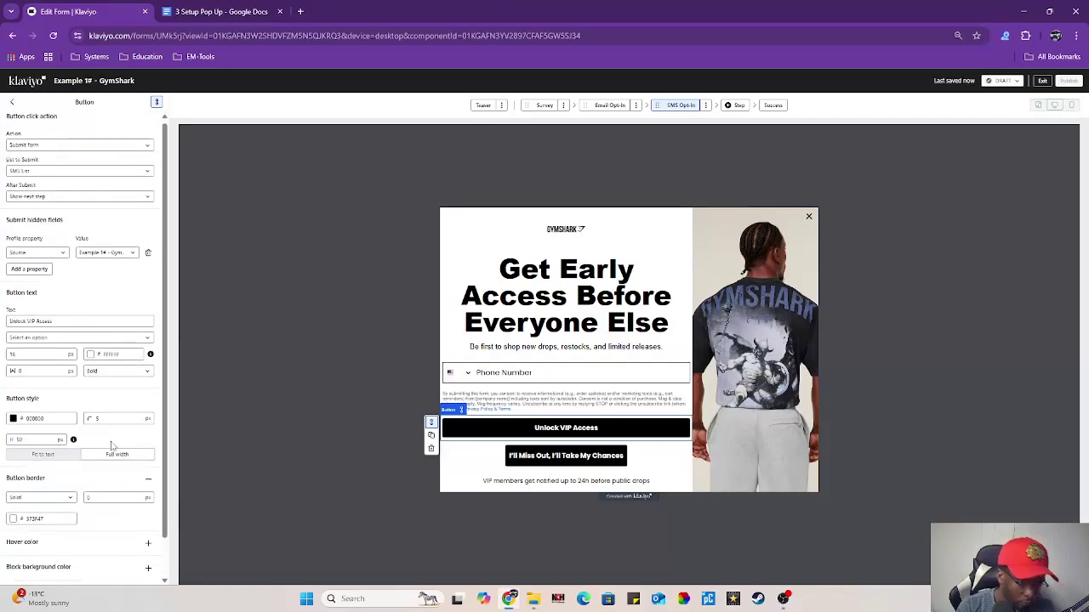
Set the "Unlock VIP Access" button's text size to 20 px and its width to fit to text.
{"action": "left_click", "coordinate": [42, 359]}
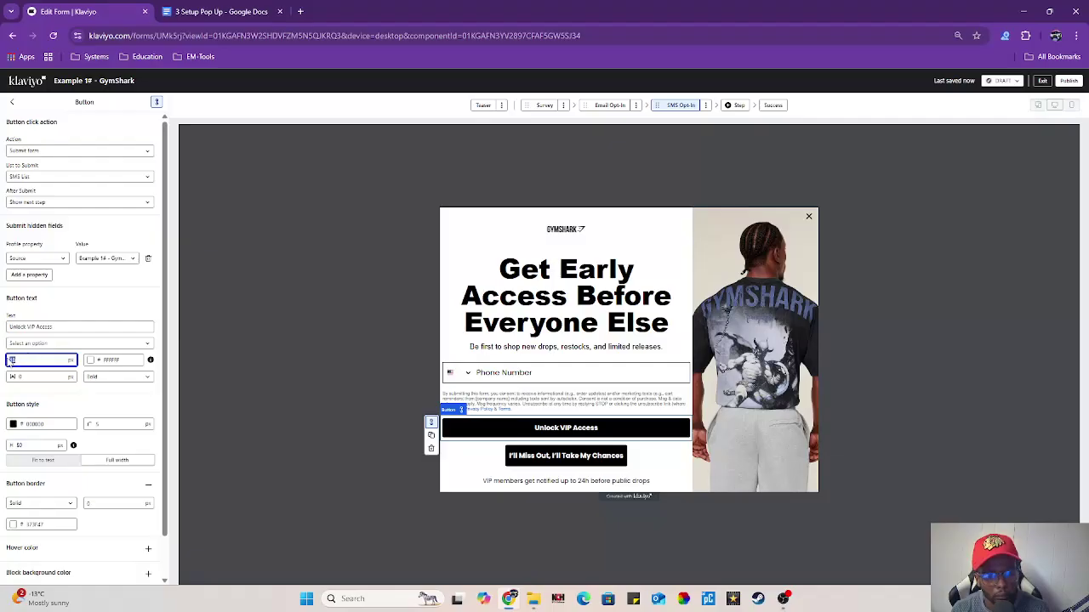
{"action": "type", "text": "0"}
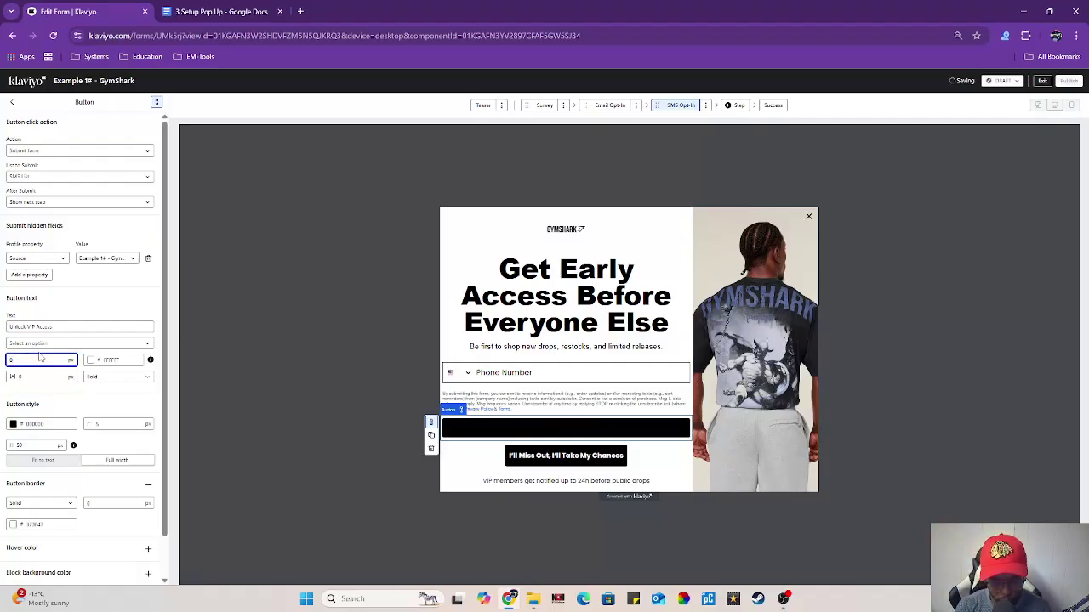
{"action": "type", "text": "0"}
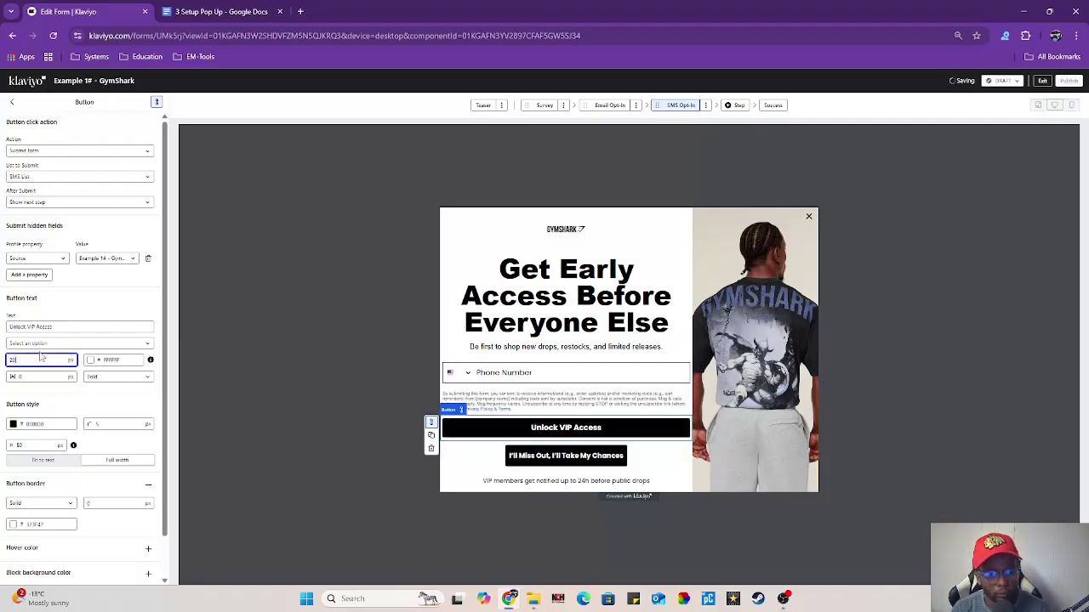
{"action": "left_click", "coordinate": [242, 349]}
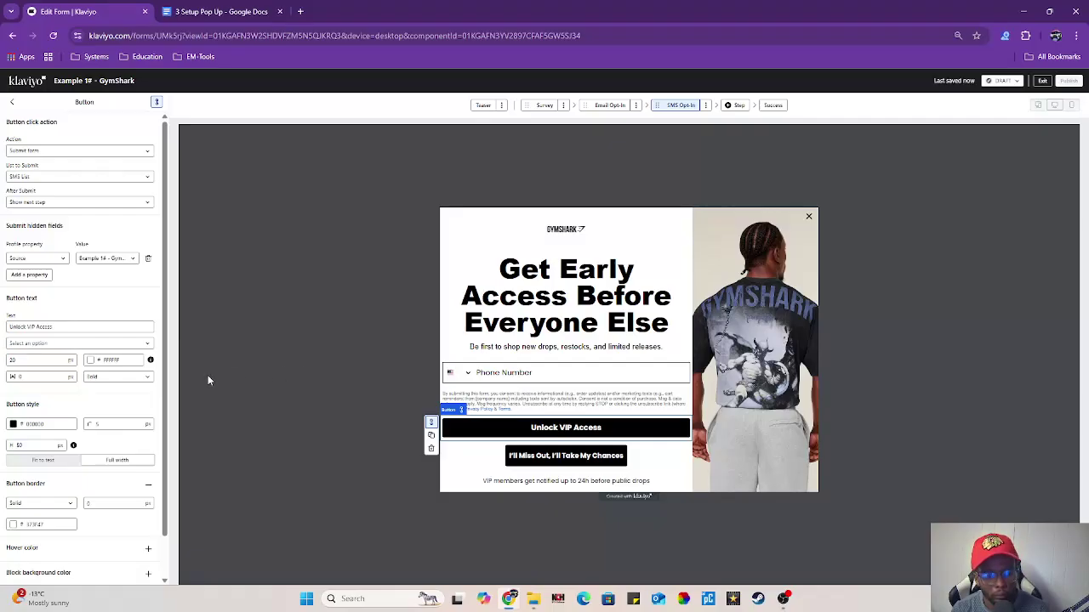
{"action": "scroll", "coordinate": [118, 396], "scroll_direction": "down", "scroll_amount": 2}
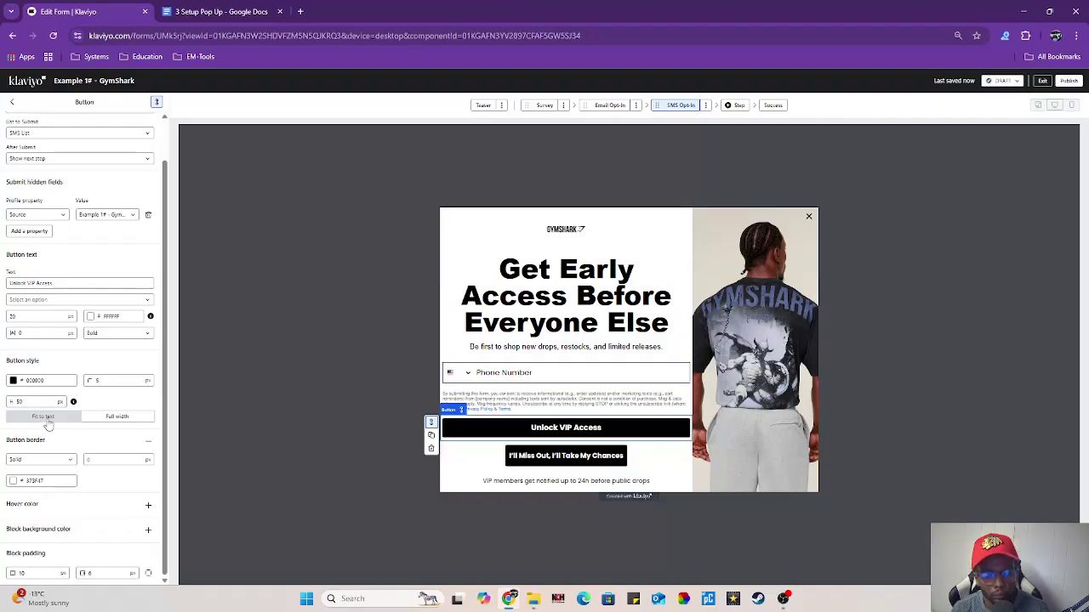
{"action": "left_click", "coordinate": [44, 417]}
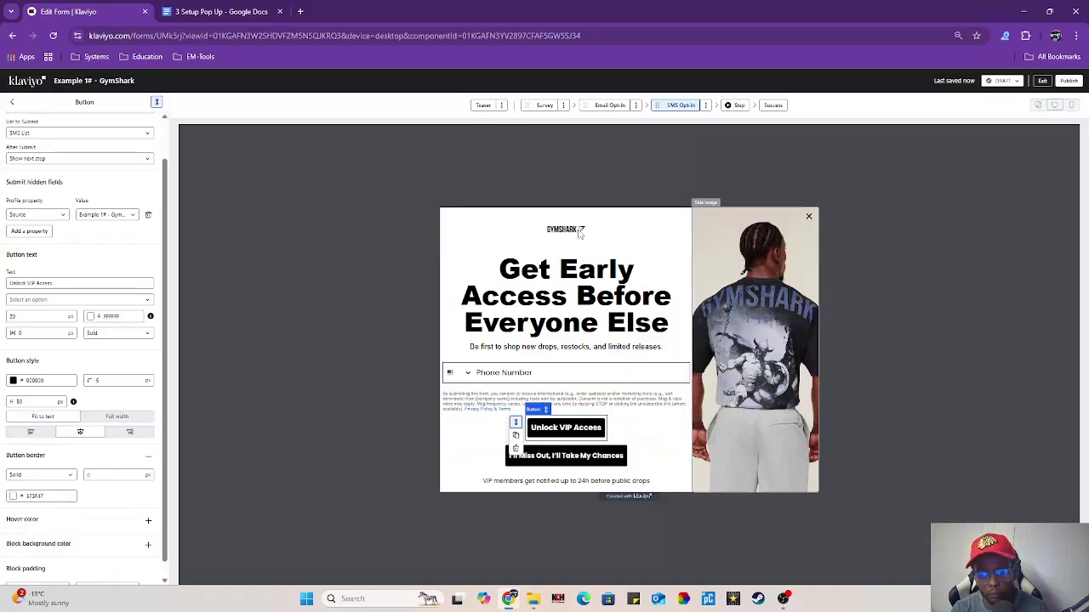
Open the form's Success step and fill its logo placeholder with the Gymshark logo "images (5)" from the image library.
{"action": "left_click", "coordinate": [731, 106]}
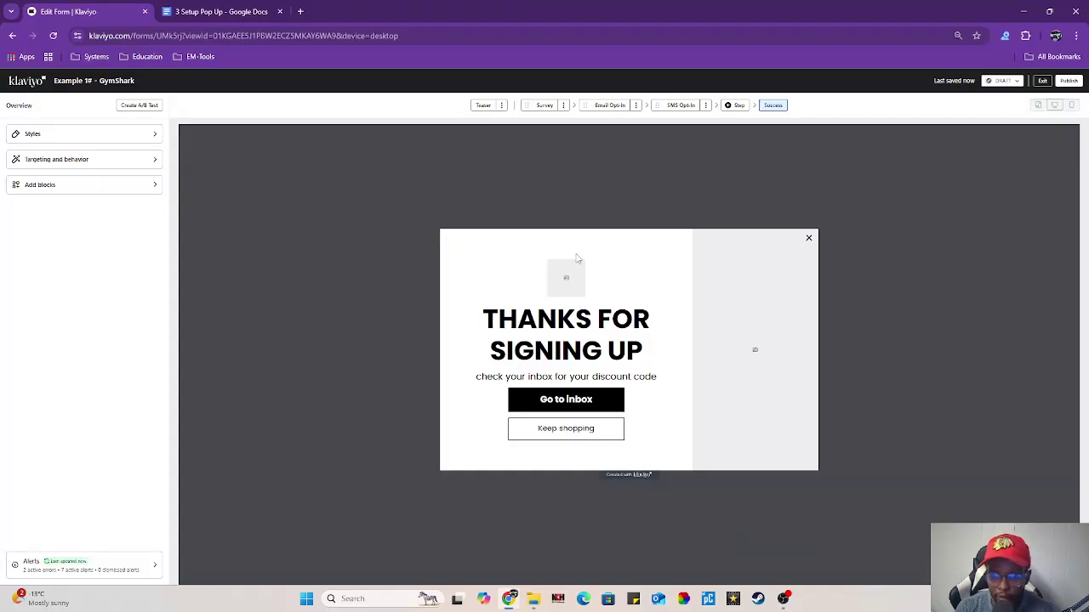
{"action": "left_click", "coordinate": [568, 281]}
{"action": "left_click", "coordinate": [54, 206]}
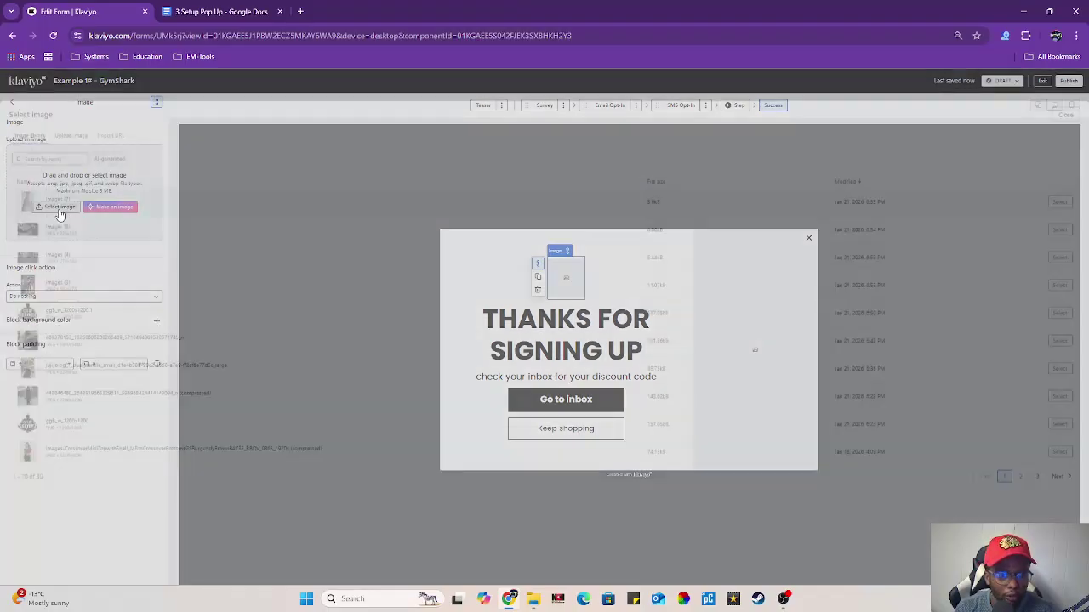
{"action": "left_click", "coordinate": [1020, 459]}
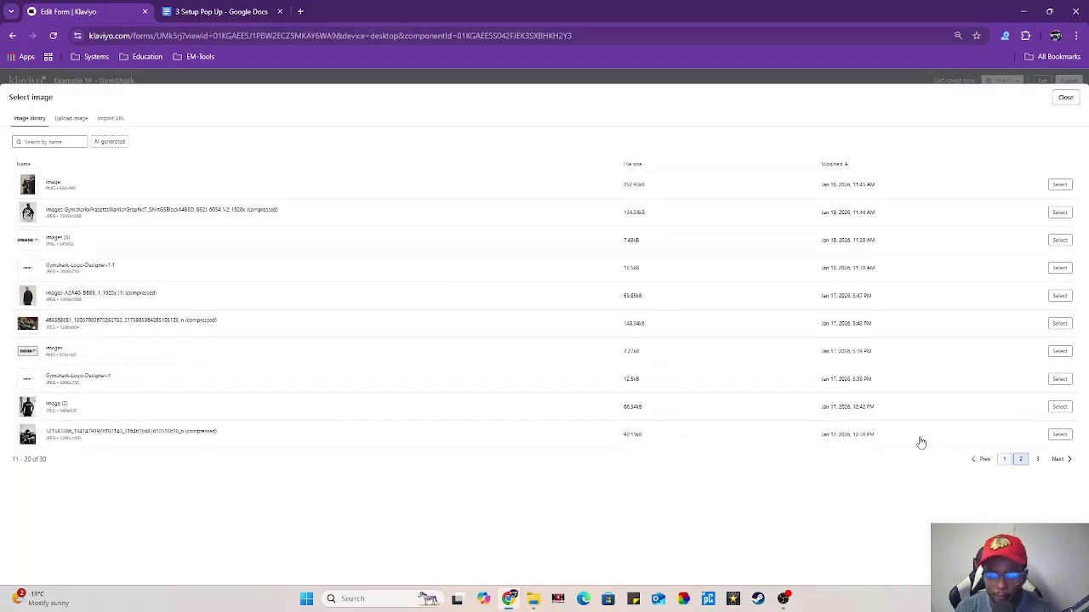
{"action": "left_click", "coordinate": [1059, 239]}
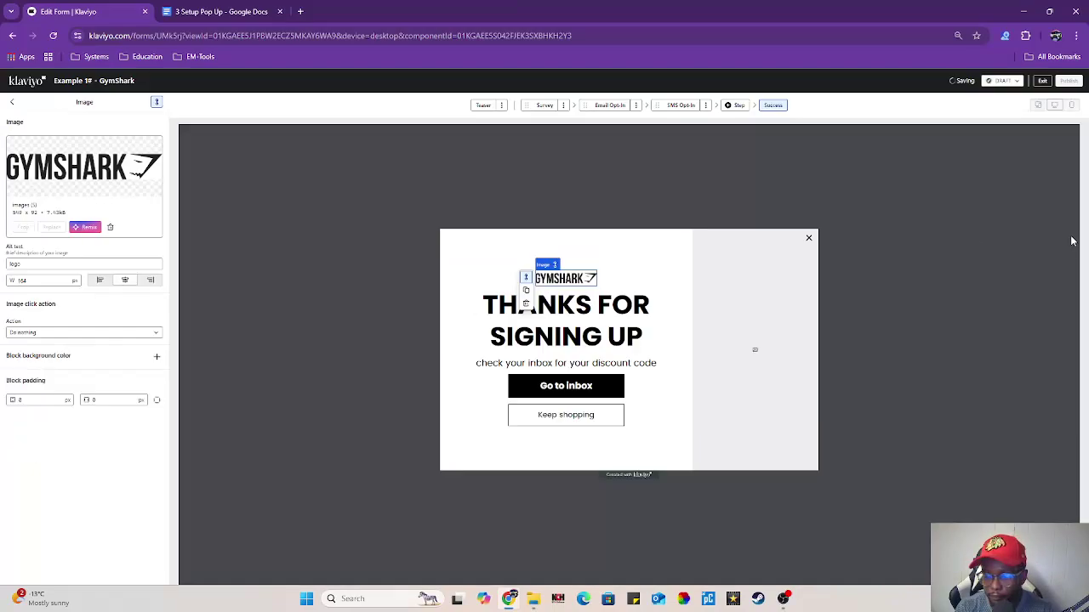
Fill the Success step's side image placeholder with "image (2)" from the image library.
{"action": "left_click", "coordinate": [785, 322]}
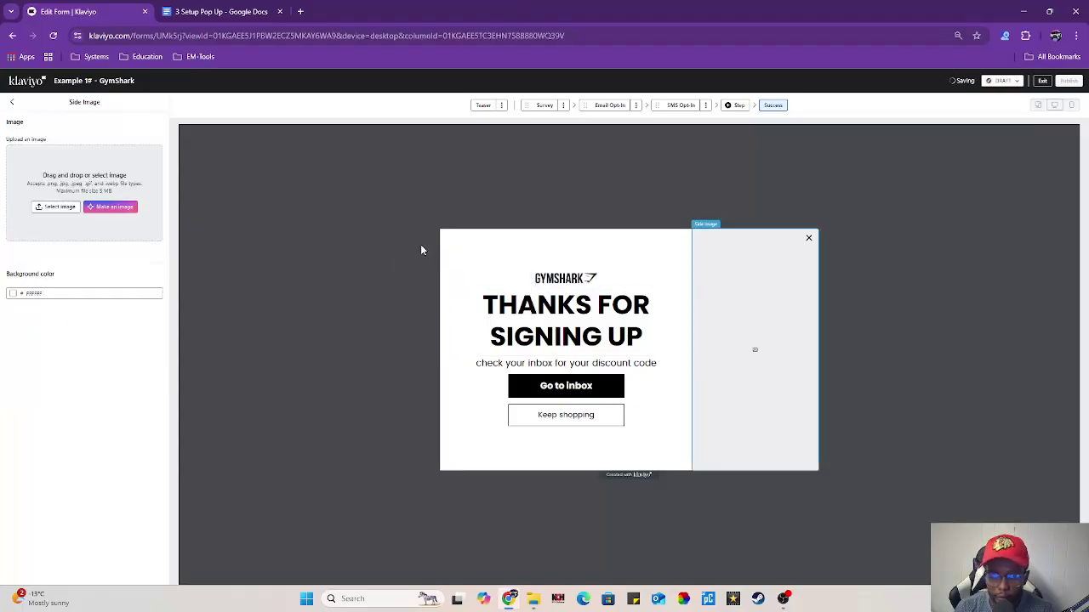
{"action": "left_click", "coordinate": [54, 207]}
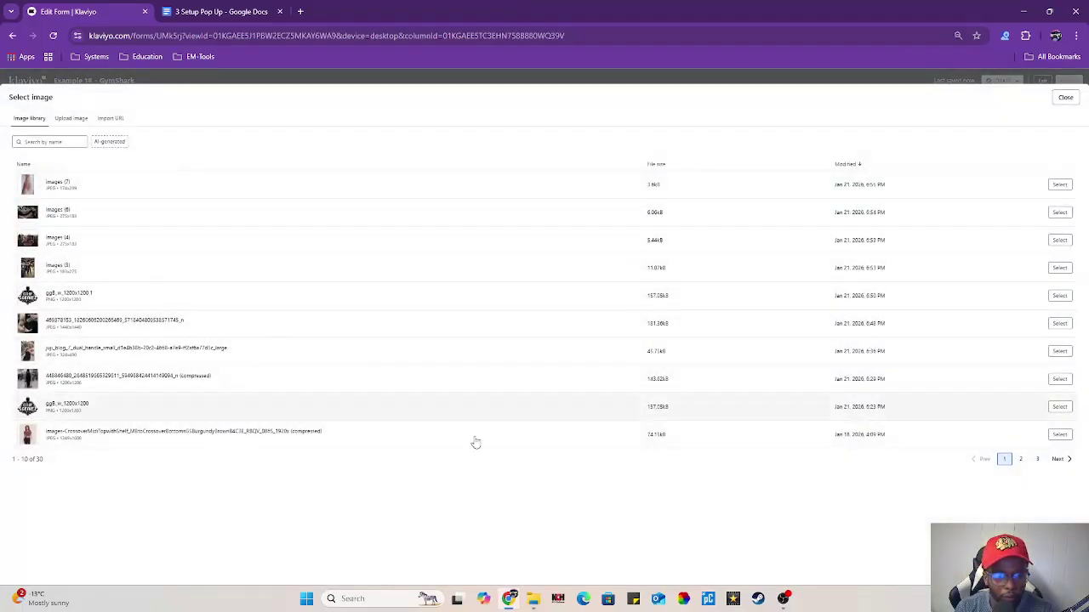
{"action": "left_click", "coordinate": [1020, 458]}
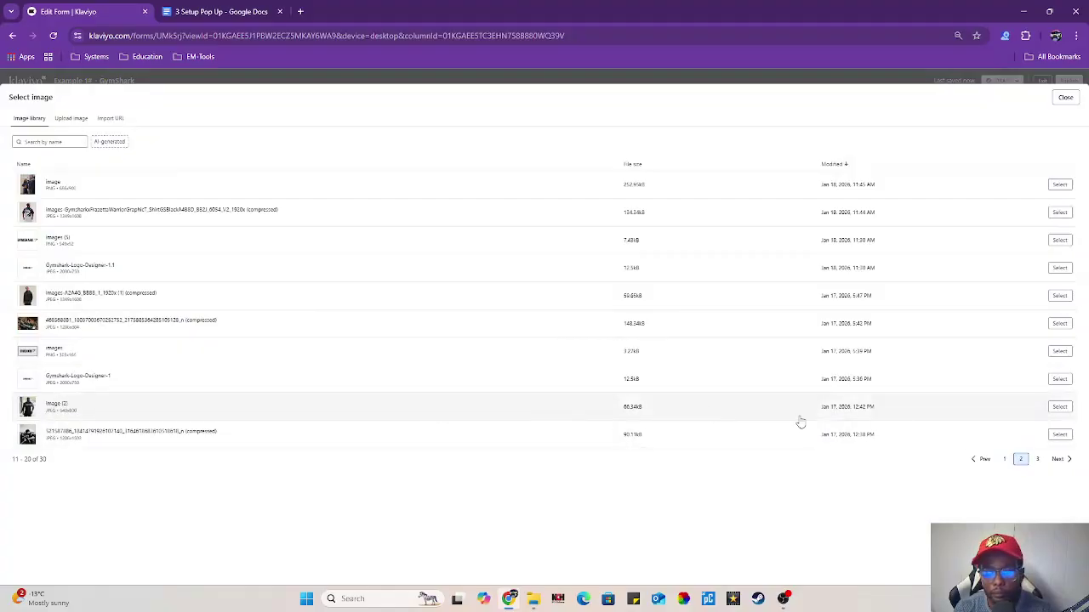
{"action": "left_click", "coordinate": [1059, 407]}
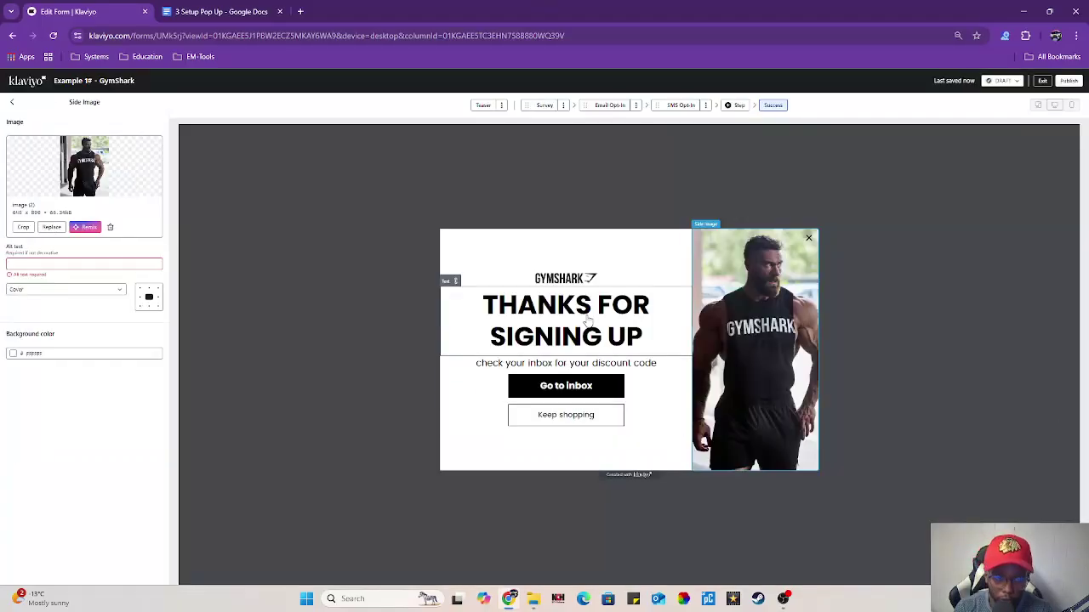
Replace the Success step's "THANKS FOR SIGNING UP" heading with "You're In. Here's Your Reward." copied from the setup document.
{"action": "left_click", "coordinate": [203, 9]}
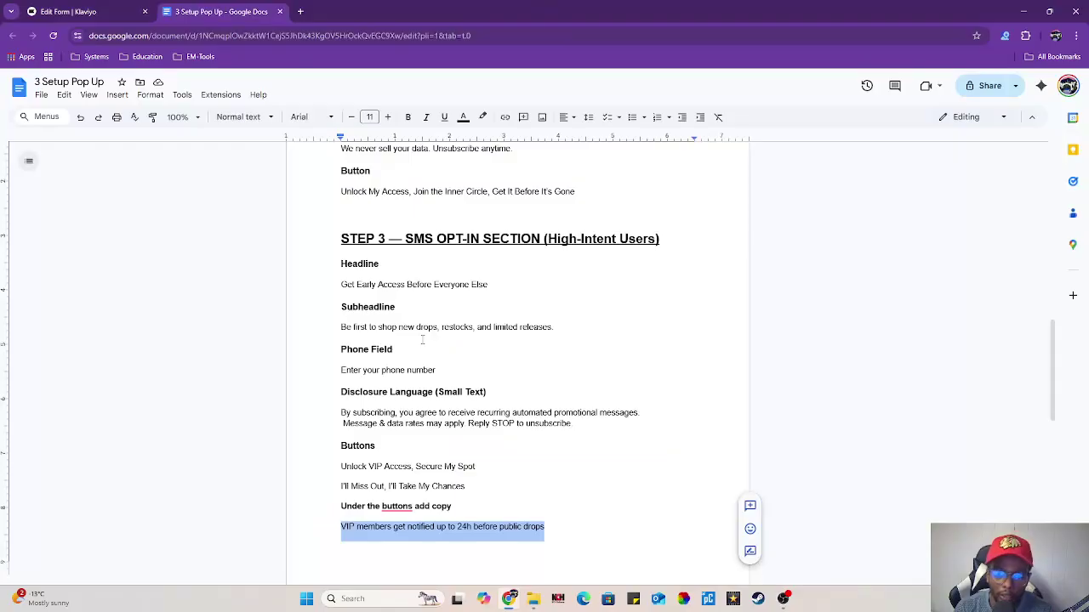
{"action": "scroll", "coordinate": [450, 310], "scroll_direction": "down", "scroll_amount": 5}
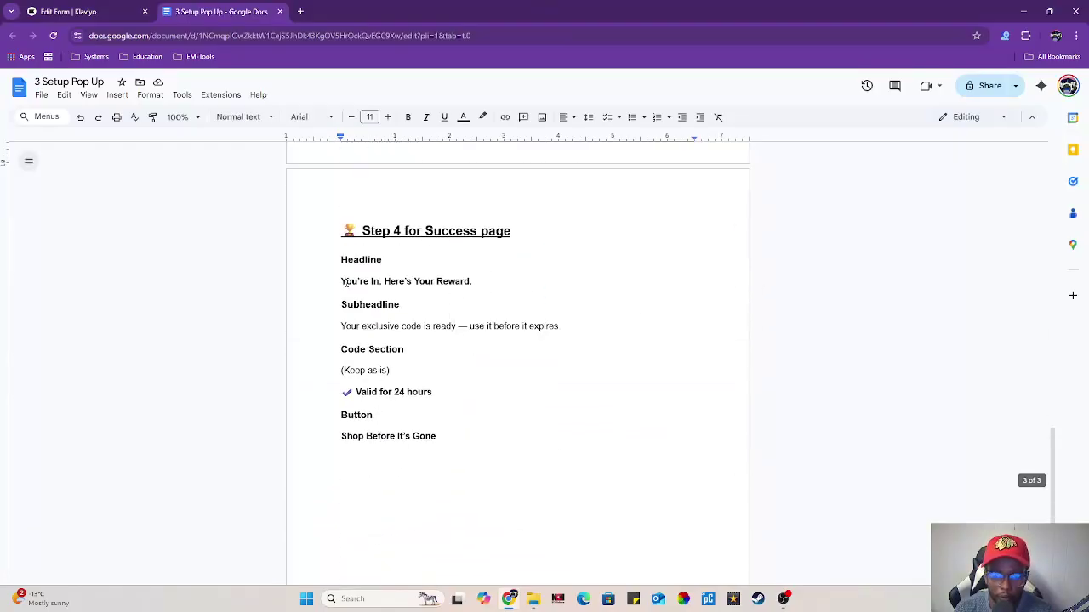
{"action": "left_click_drag", "start_coordinate": [338, 281], "coordinate": [473, 281]}
{"action": "right_click", "coordinate": [434, 286]}
{"action": "left_click", "coordinate": [459, 310]}
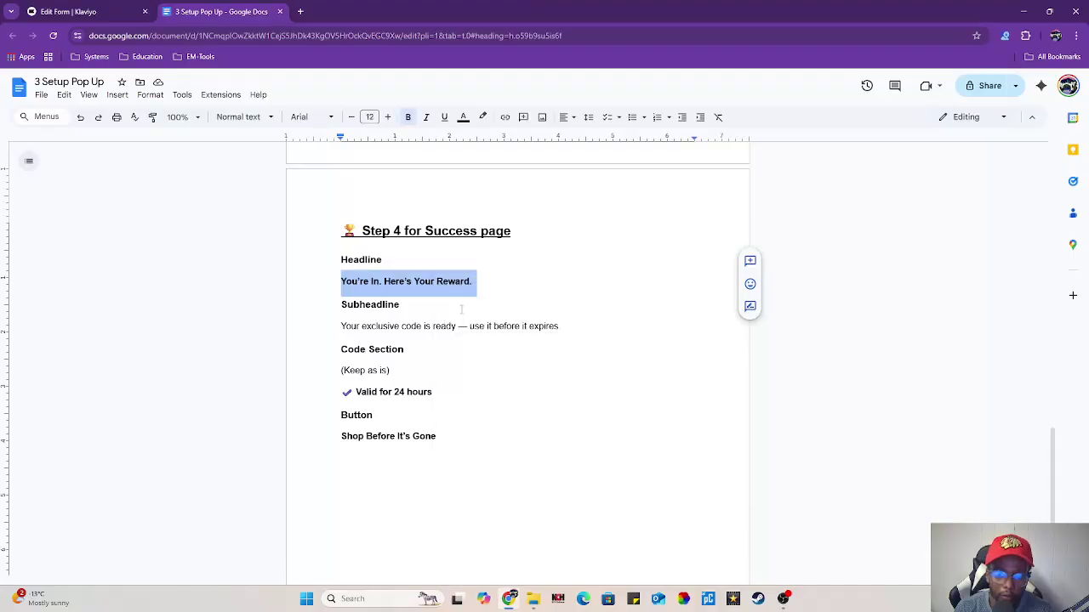
{"action": "left_click", "coordinate": [100, 9]}
{"action": "left_click", "coordinate": [551, 313]}
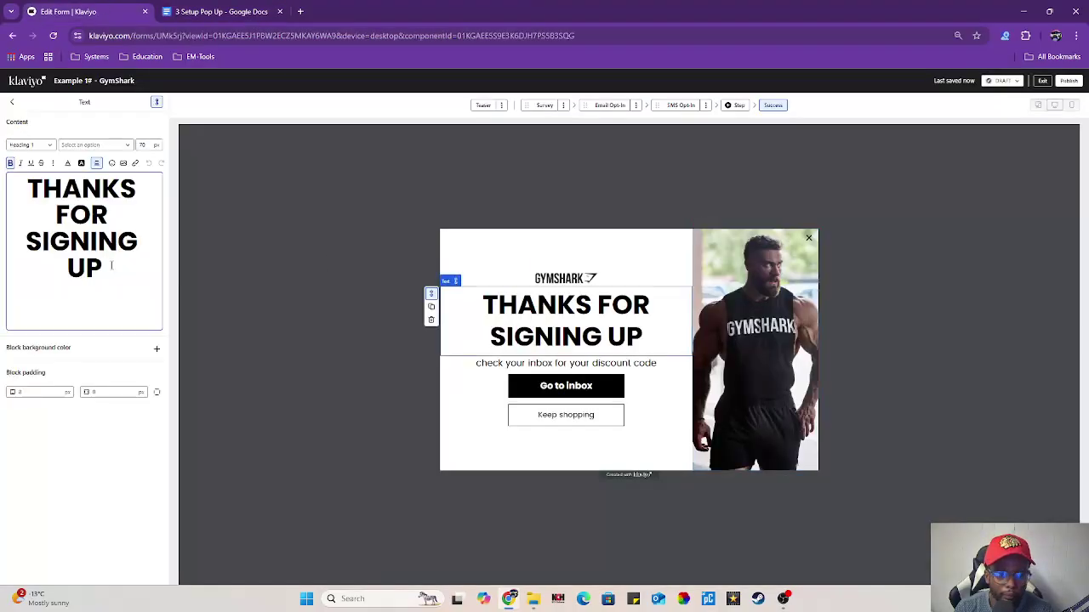
{"action": "left_click_drag", "start_coordinate": [106, 272], "coordinate": [11, 192]}
{"action": "key", "text": "BackSpace"}
{"action": "key", "text": "ctrl+v"}
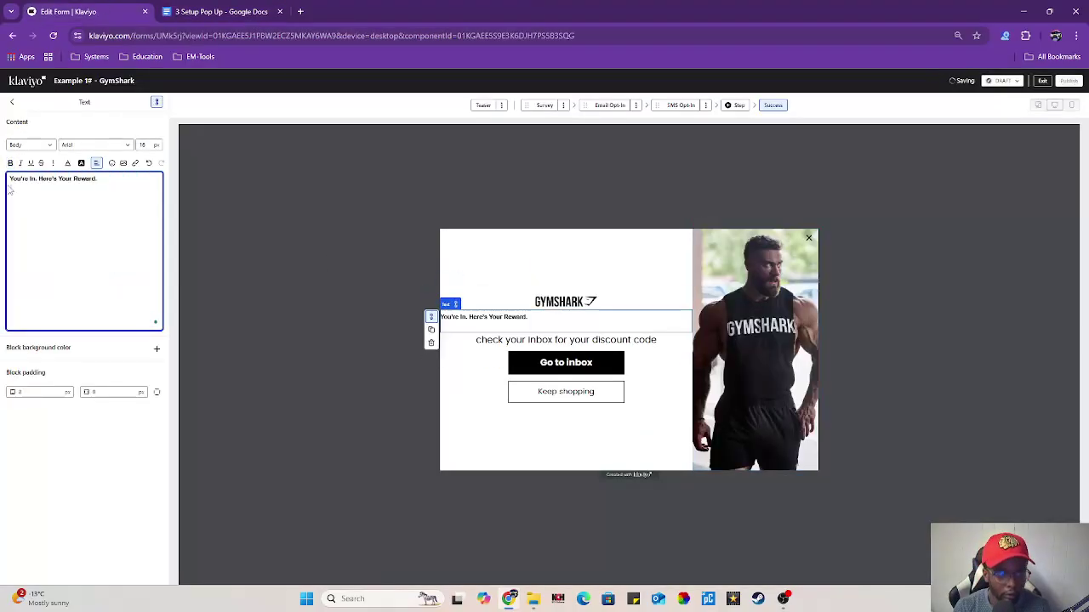
Set the "You're In. Here's Your Reward." heading's font to Arial Black at 70 px.
{"action": "left_click_drag", "start_coordinate": [98, 178], "coordinate": [7, 180]}
{"action": "left_click", "coordinate": [94, 144]}
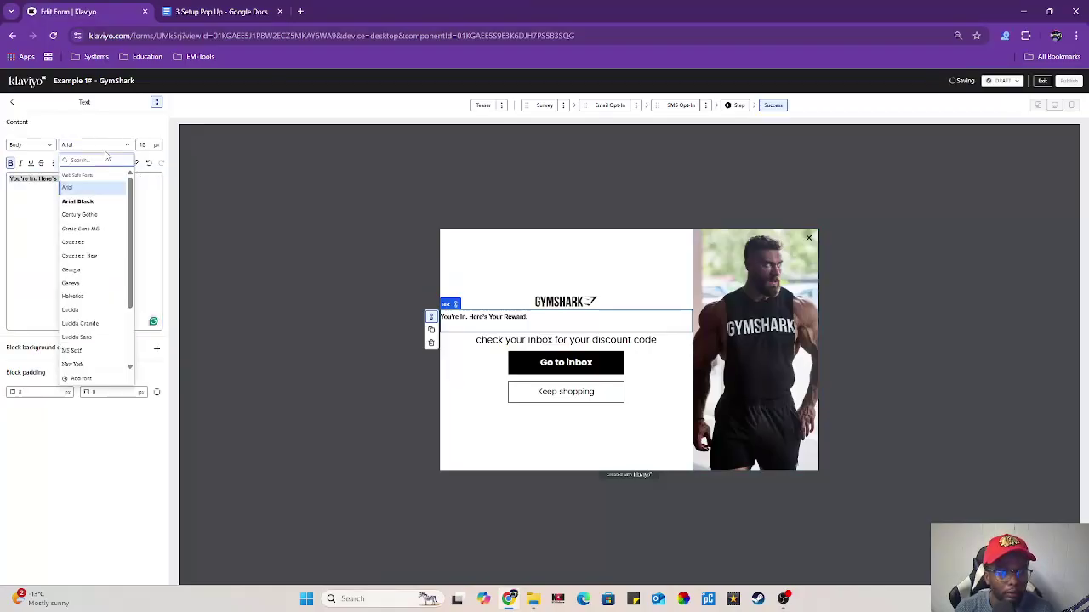
{"action": "left_click", "coordinate": [89, 200]}
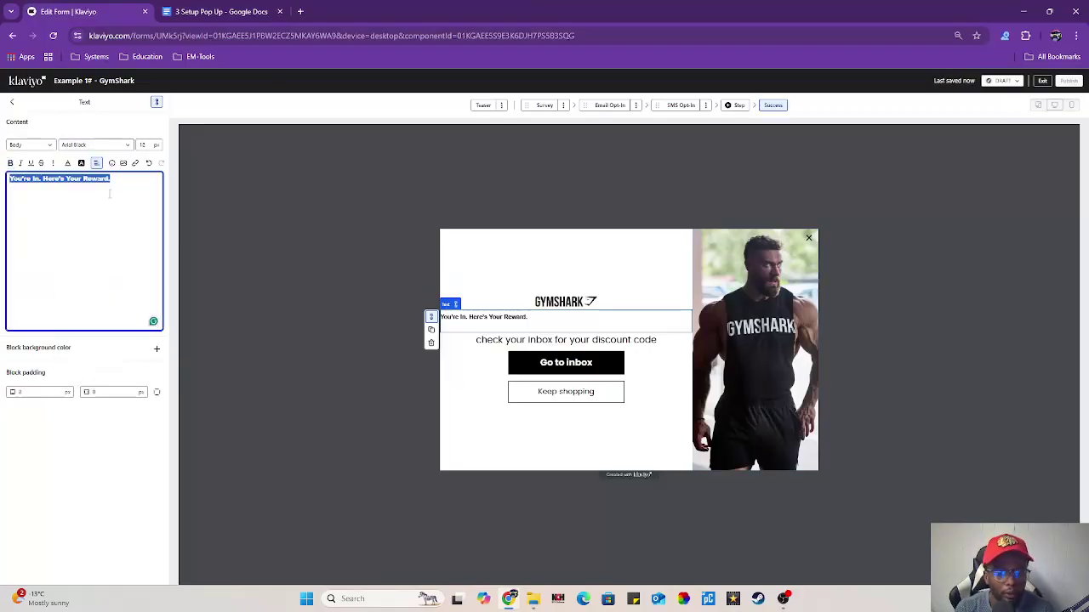
{"action": "left_click", "coordinate": [147, 145]}
{"action": "key", "text": "BackSpace"}
{"action": "key", "text": "BackSpace"}
{"action": "type", "text": "8"}
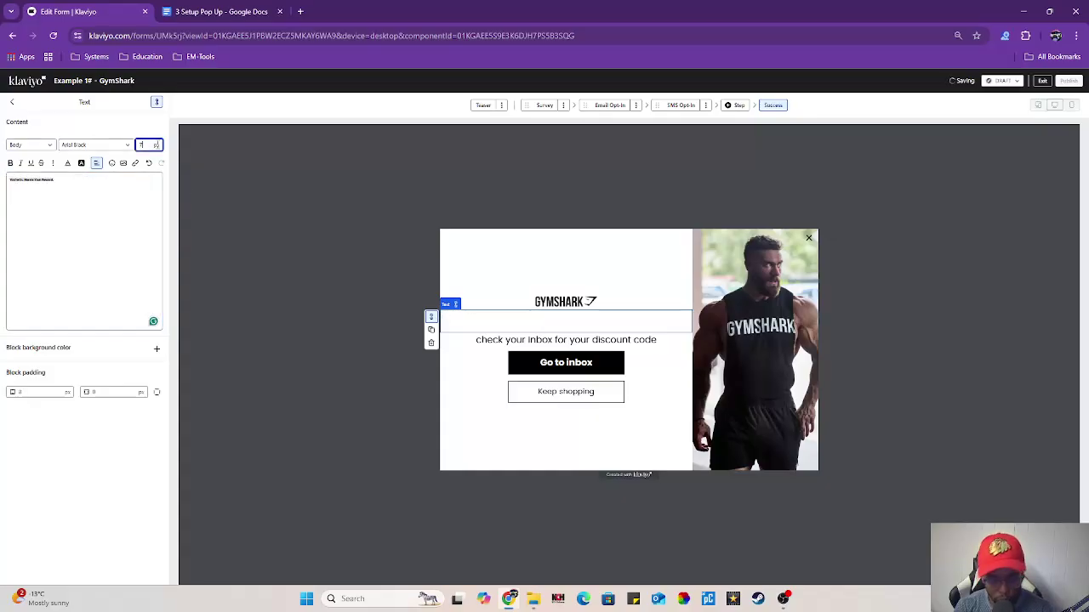
{"action": "type", "text": "0"}
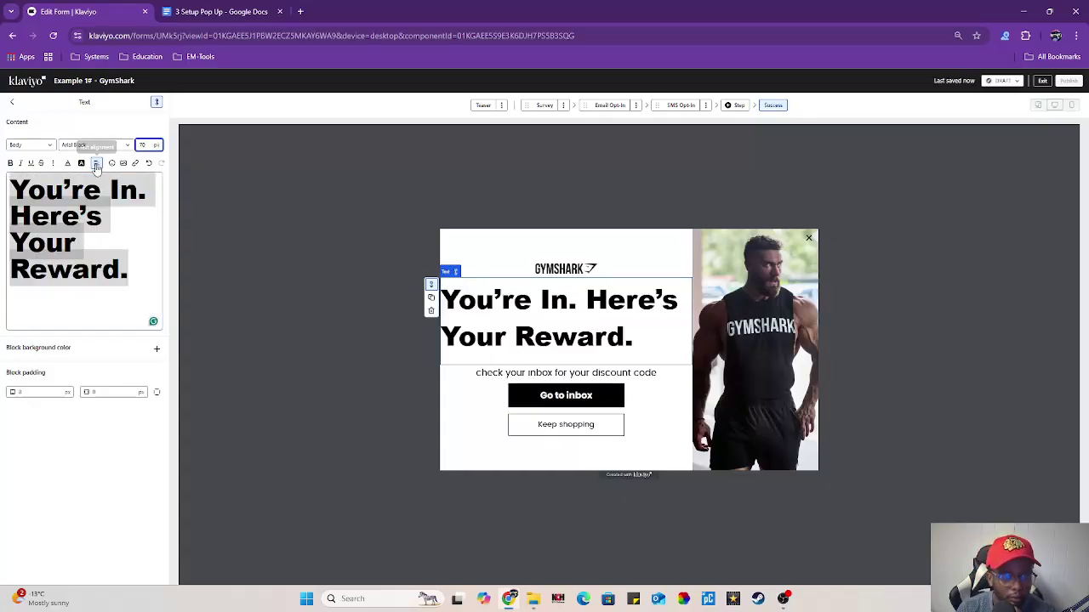
Center the "You're In. Here's Your Reward." heading and set its line spacing to 1.0.
{"action": "left_click", "coordinate": [96, 162]}
{"action": "left_click", "coordinate": [110, 178]}
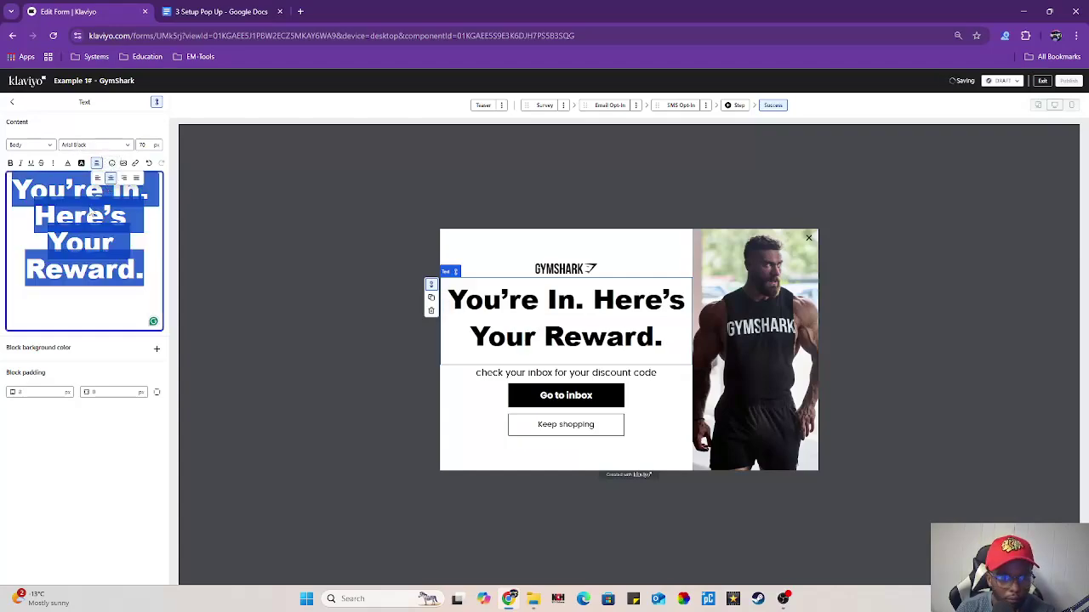
{"action": "left_click", "coordinate": [53, 162]}
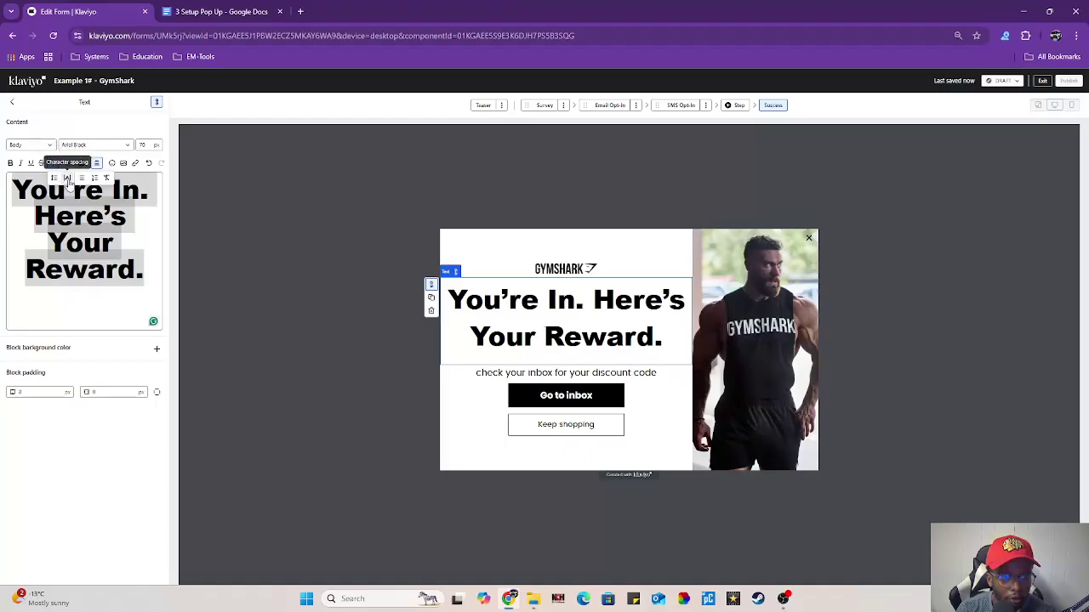
{"action": "left_click", "coordinate": [54, 179]}
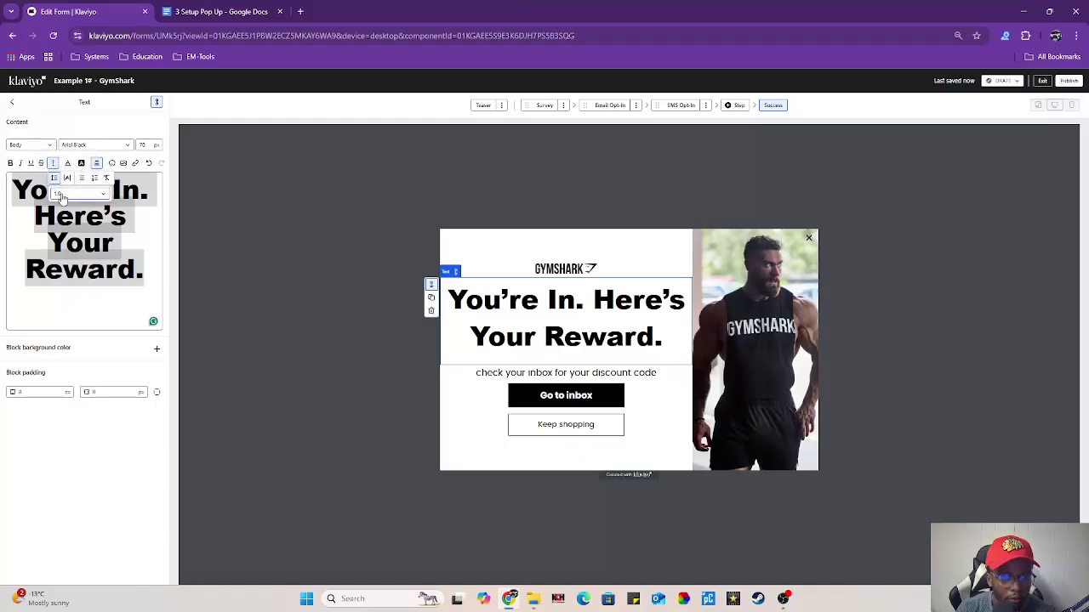
{"action": "left_click", "coordinate": [60, 195]}
{"action": "left_click", "coordinate": [66, 209]}
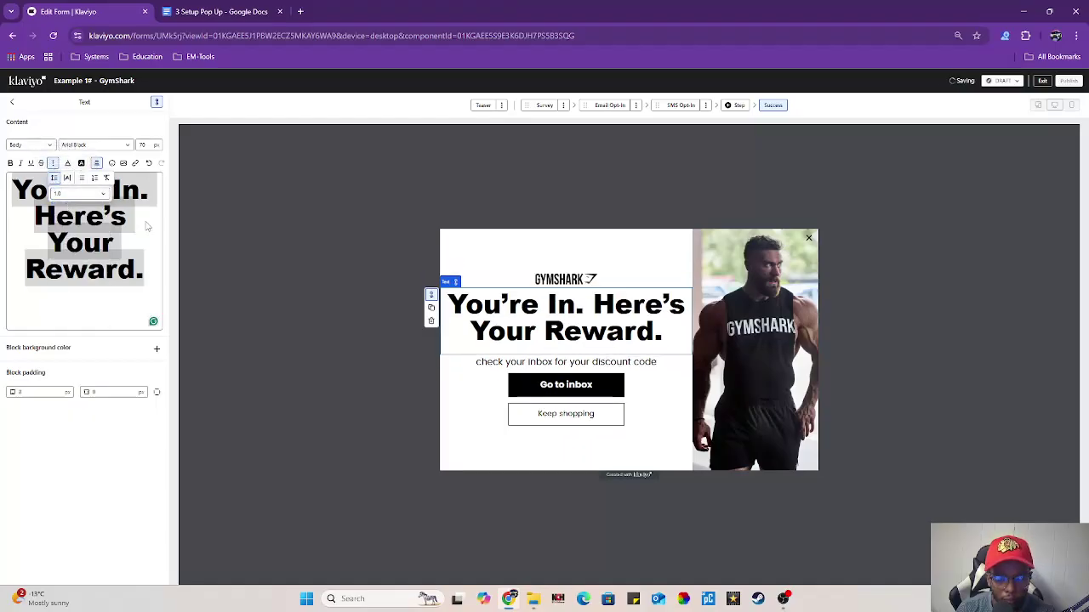
Replace the Success step's subheadline with "Your exclusive code is ready — use it before it expires." copied from the setup document.
{"action": "left_click", "coordinate": [570, 364]}
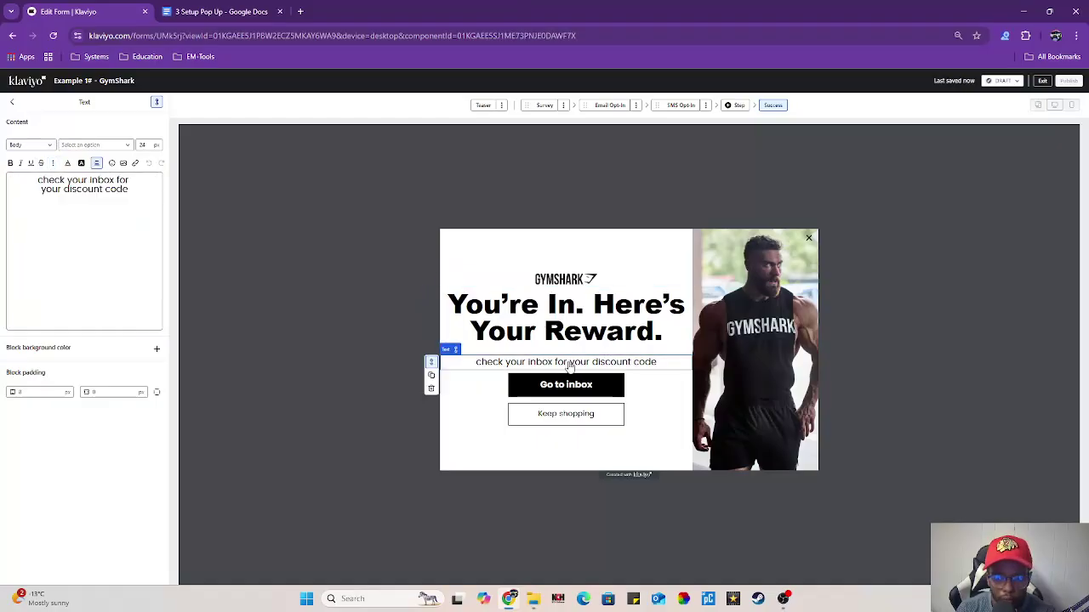
{"action": "left_click", "coordinate": [225, 11]}
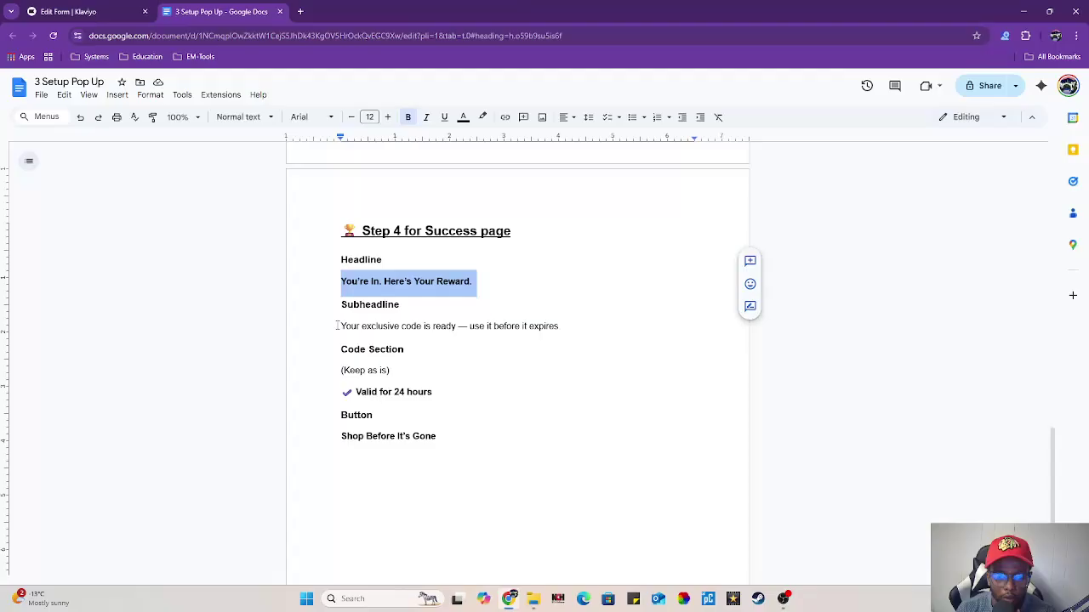
{"action": "left_click_drag", "start_coordinate": [337, 326], "coordinate": [587, 326]}
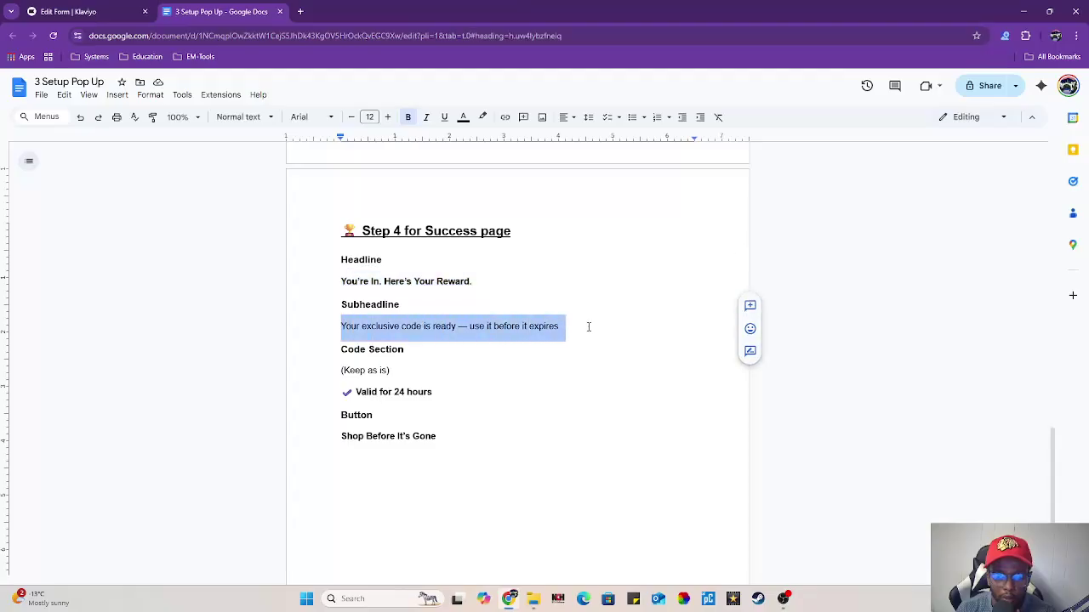
{"action": "right_click", "coordinate": [435, 326]}
{"action": "left_click", "coordinate": [470, 314]}
{"action": "left_click", "coordinate": [68, 11]}
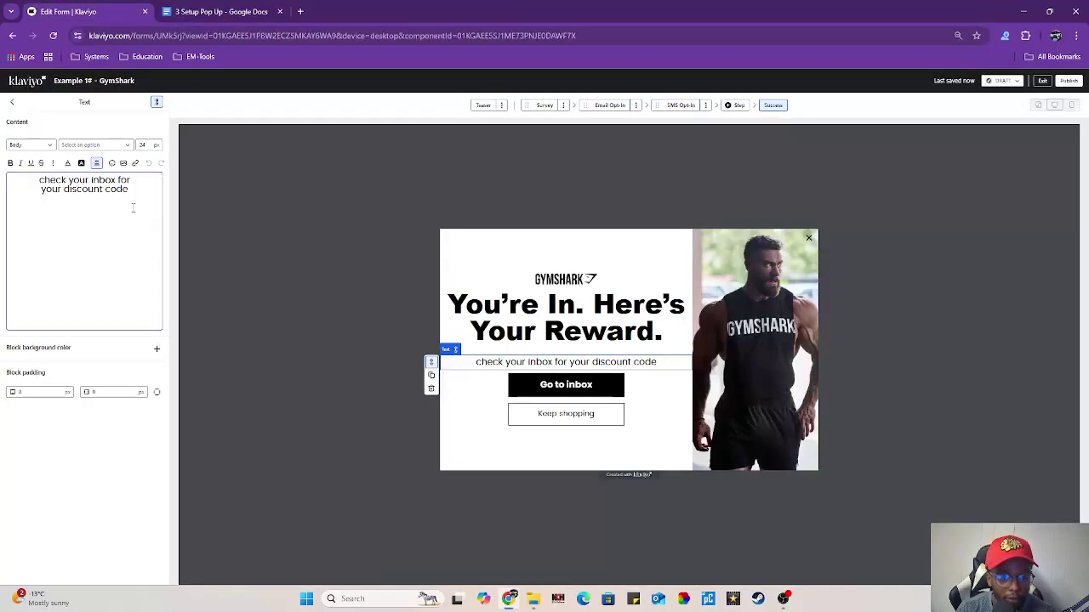
{"action": "left_click_drag", "start_coordinate": [132, 207], "coordinate": [3, 162]}
{"action": "key", "text": "BackSpace"}
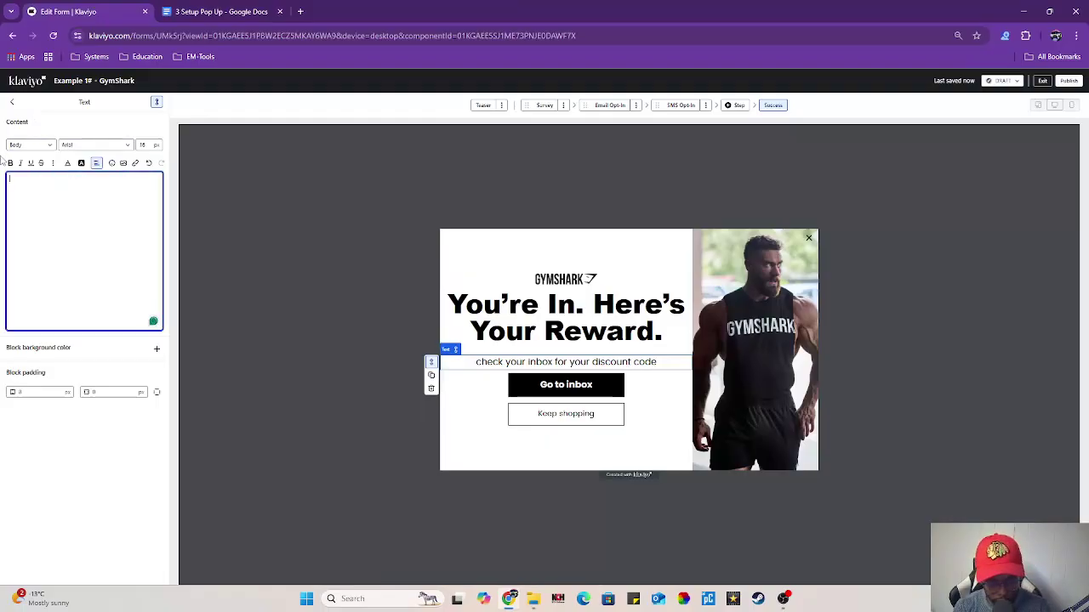
{"action": "key", "text": "ctrl+v"}
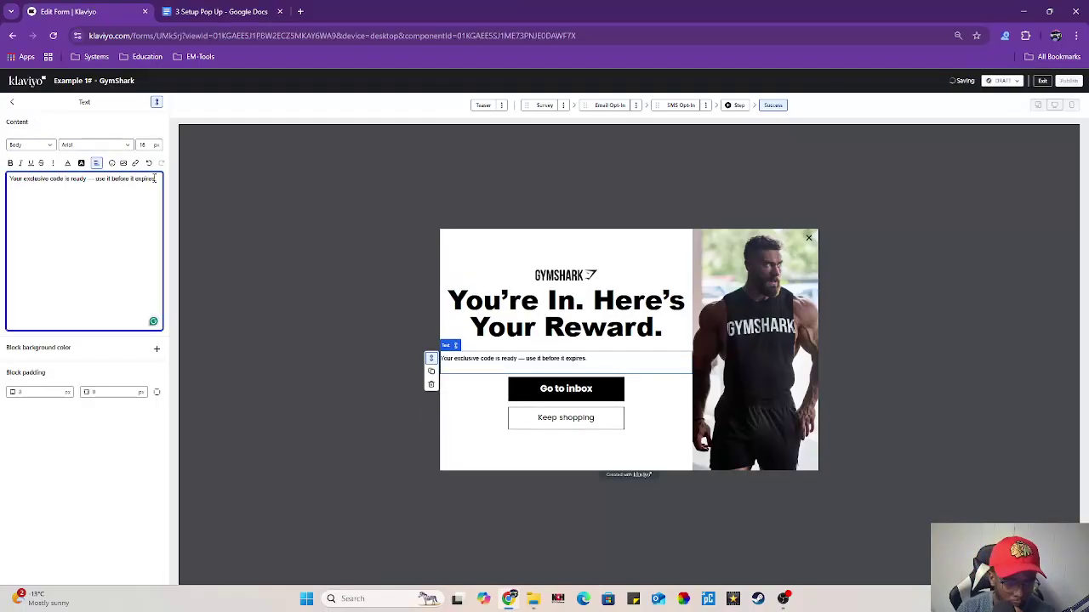
Center the Success step's subheadline and set its text size to 20 px.
{"action": "left_click_drag", "start_coordinate": [156, 180], "coordinate": [3, 189]}
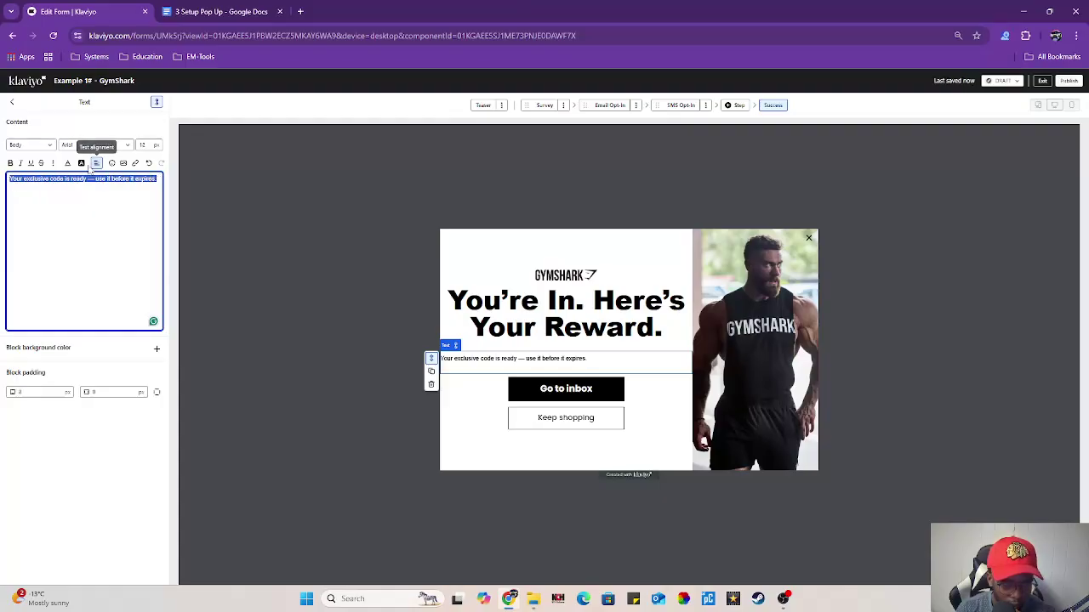
{"action": "left_click", "coordinate": [52, 163]}
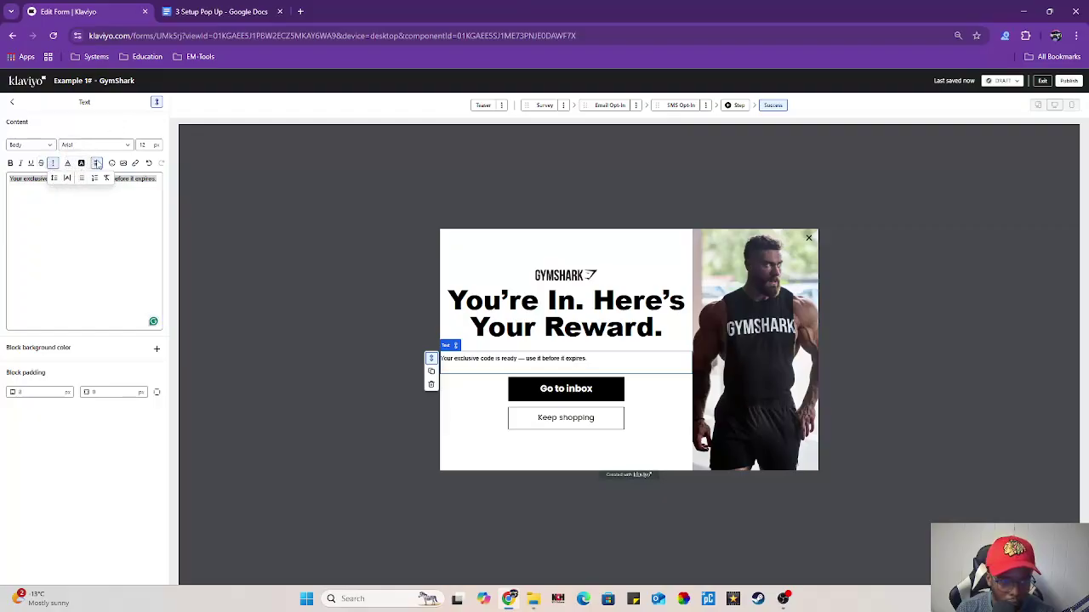
{"action": "left_click", "coordinate": [97, 165]}
{"action": "left_click", "coordinate": [97, 163]}
{"action": "left_click", "coordinate": [111, 178]}
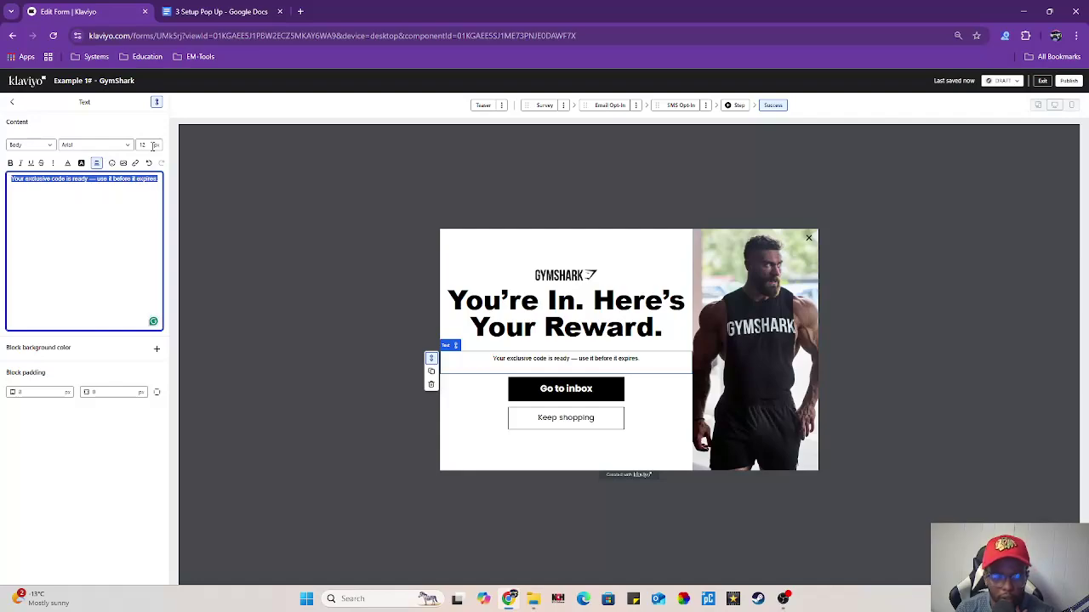
{"action": "left_click", "coordinate": [153, 146]}
{"action": "type", "text": "20"}
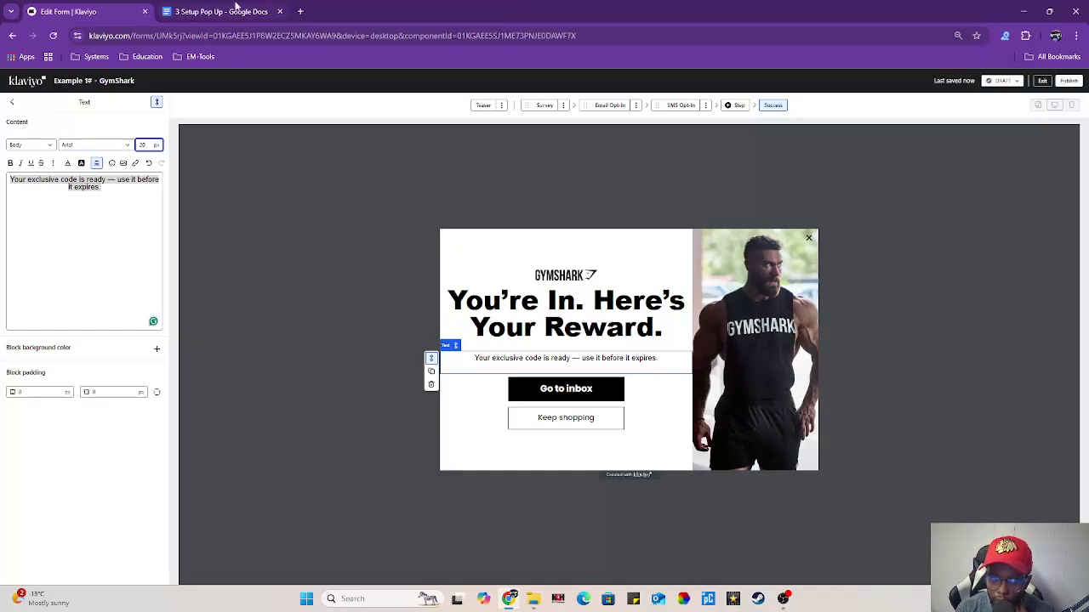
{"action": "left_click", "coordinate": [11, 102]}
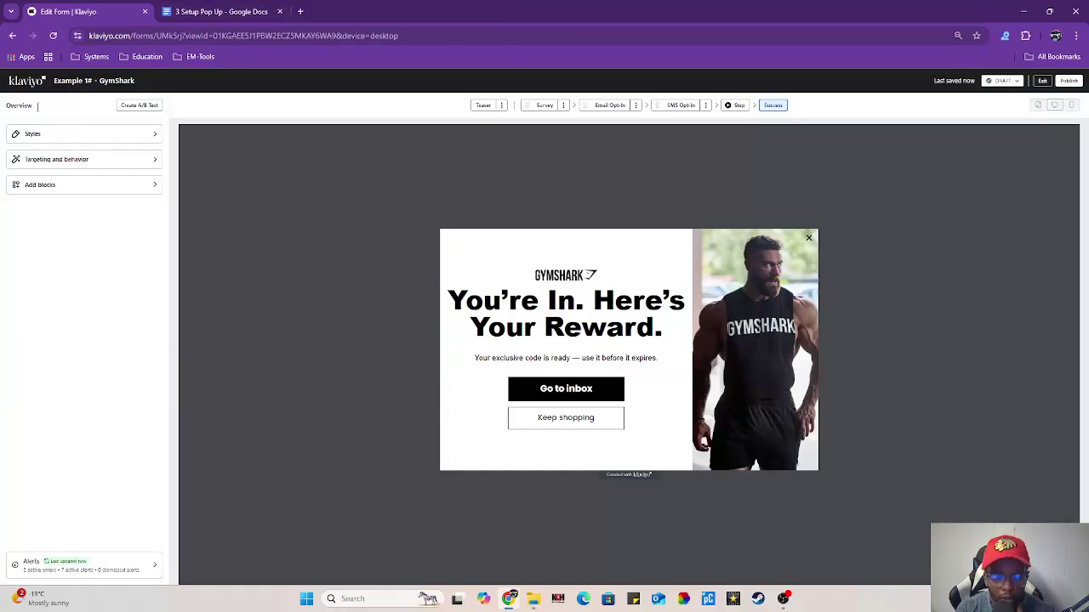
{"action": "left_click", "coordinate": [79, 186]}
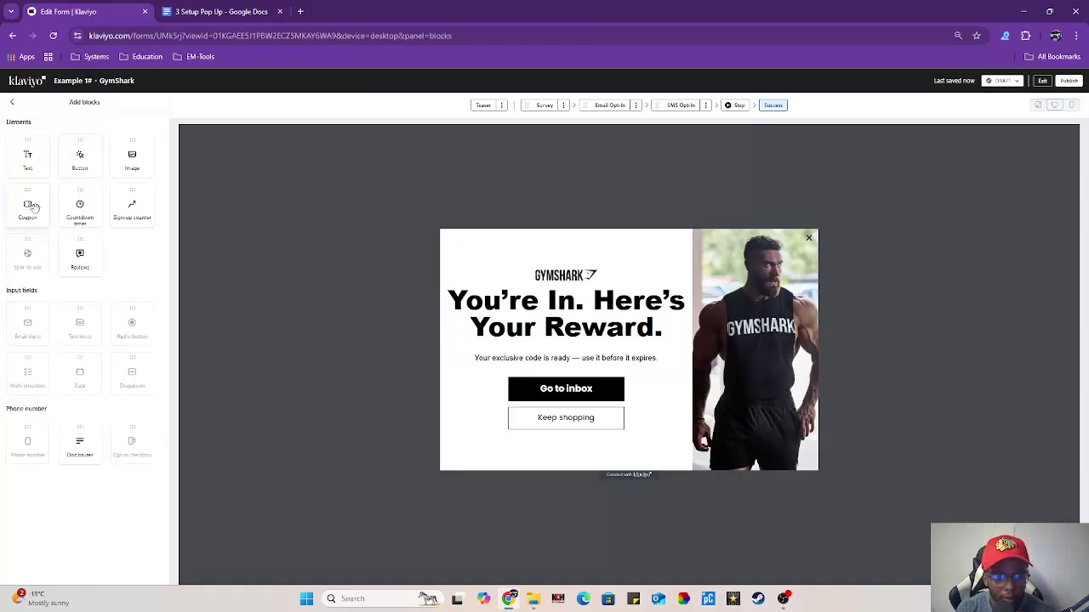
{"action": "left_click_drag", "start_coordinate": [31, 208], "coordinate": [614, 378]}
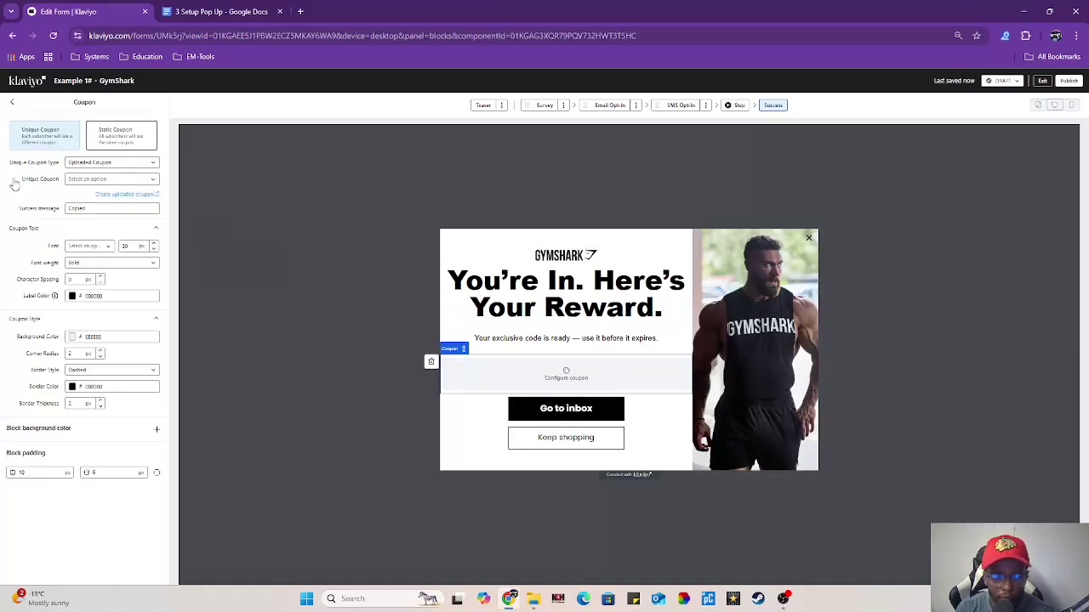
{"action": "left_click", "coordinate": [103, 163]}
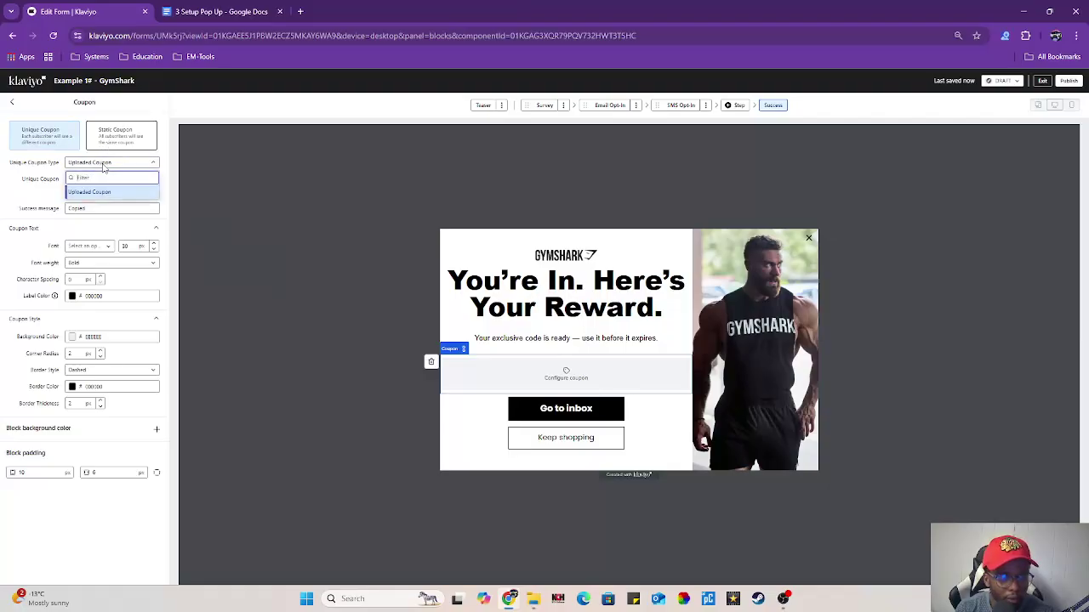
{"action": "left_click", "coordinate": [100, 191]}
{"action": "left_click", "coordinate": [110, 178]}
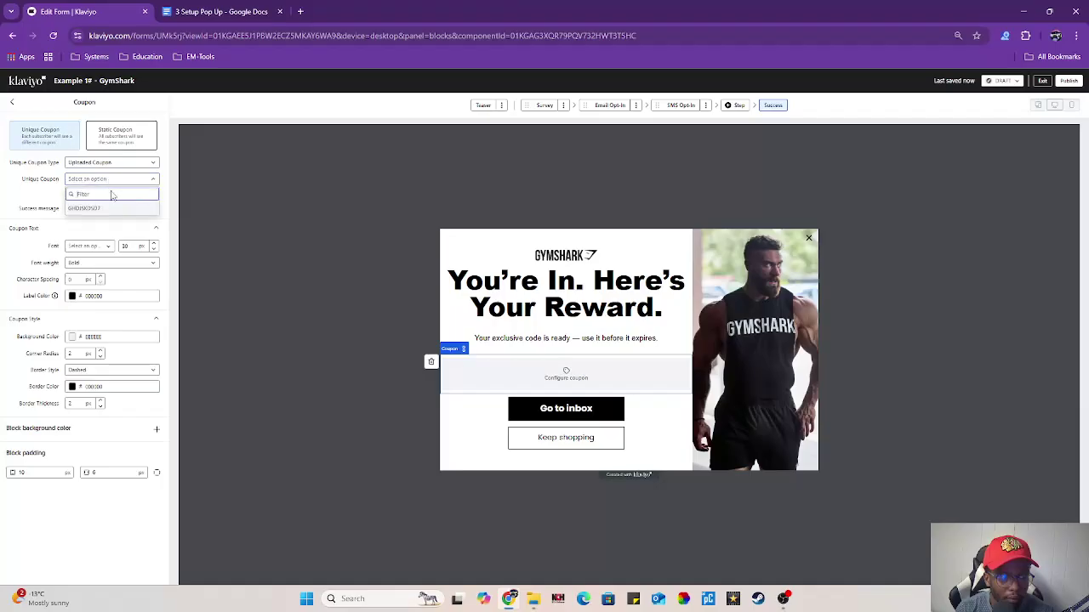
{"action": "left_click", "coordinate": [87, 210]}
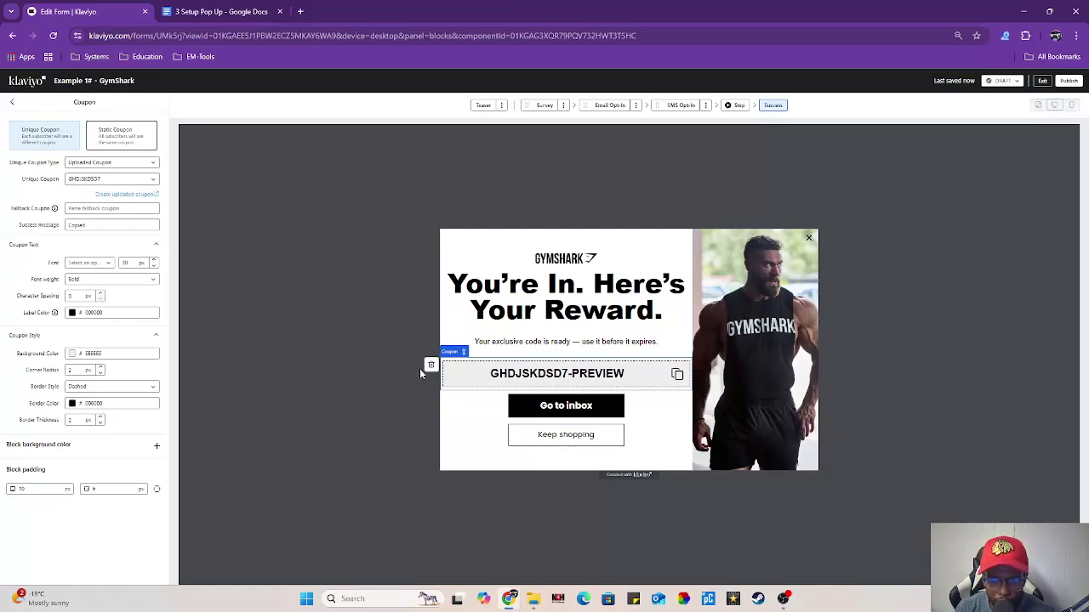
Copy the "Valid for 24 hours" line with its checkmark from the Success page section of the setup document.
{"action": "left_click", "coordinate": [230, 11]}
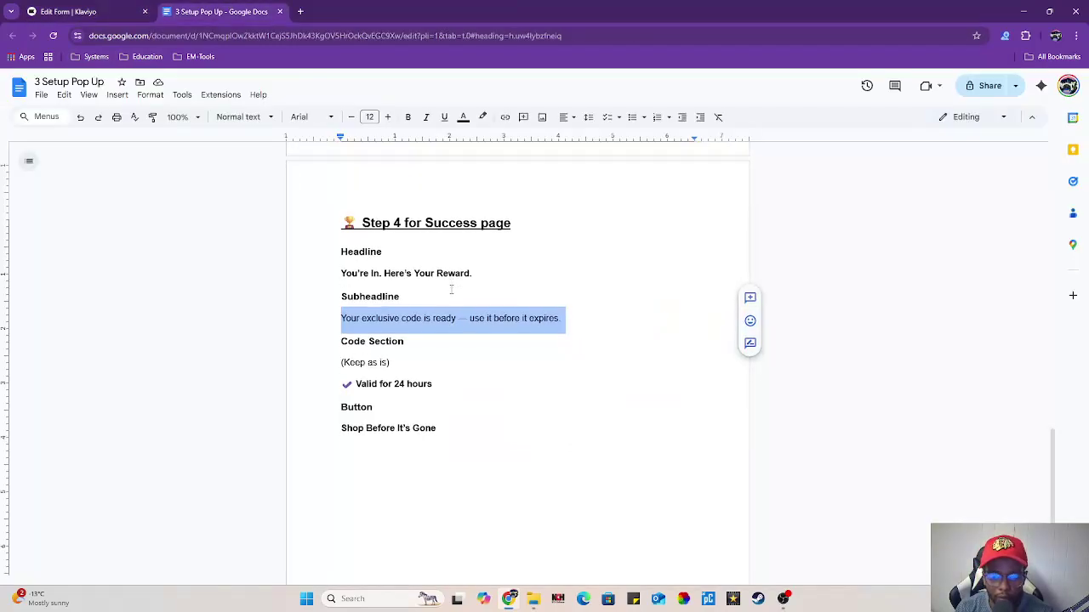
{"action": "scroll", "coordinate": [450, 289], "scroll_direction": "down", "scroll_amount": 1}
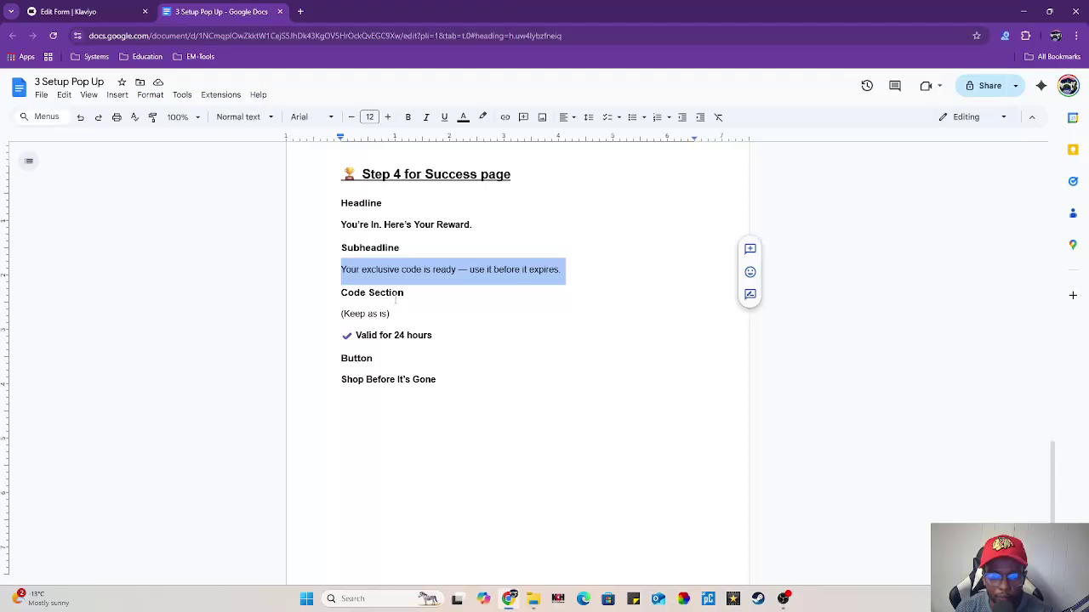
{"action": "triple_click", "coordinate": [435, 335]}
{"action": "right_click", "coordinate": [358, 336]}
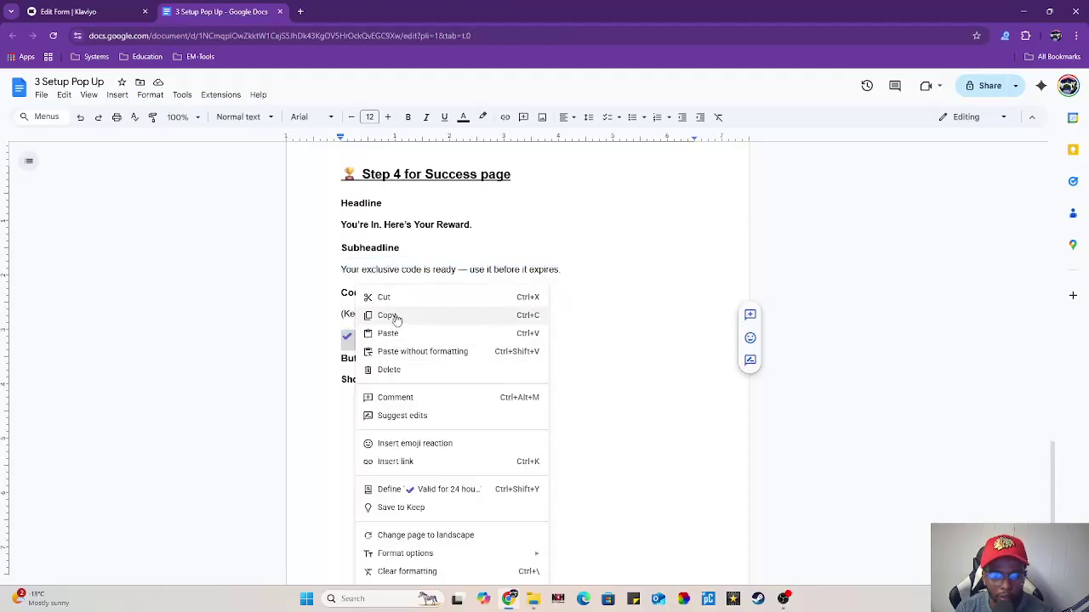
{"action": "left_click", "coordinate": [383, 314]}
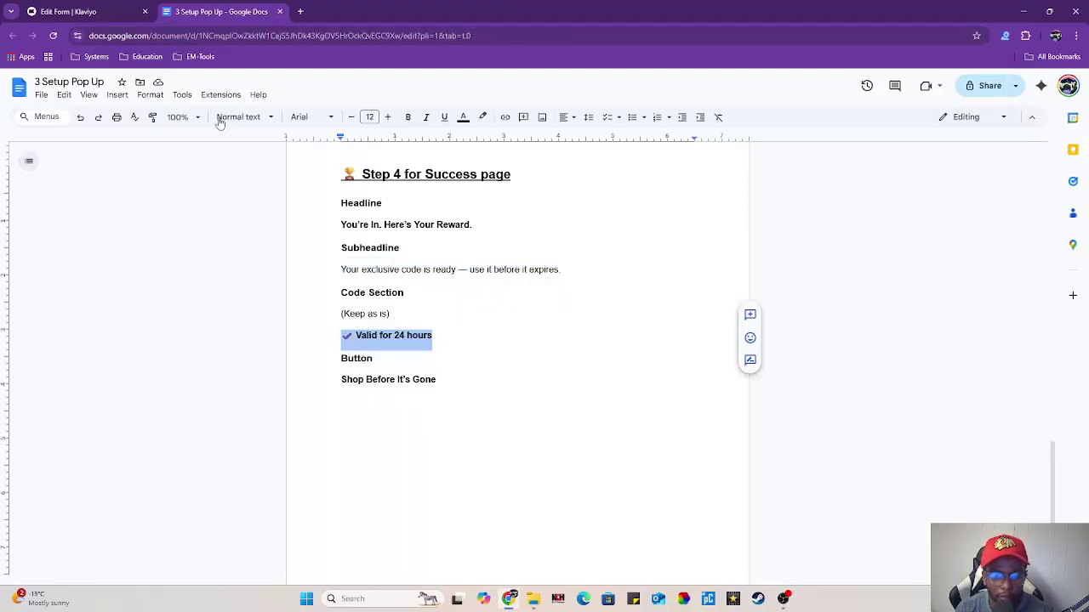
{"action": "left_click", "coordinate": [61, 5]}
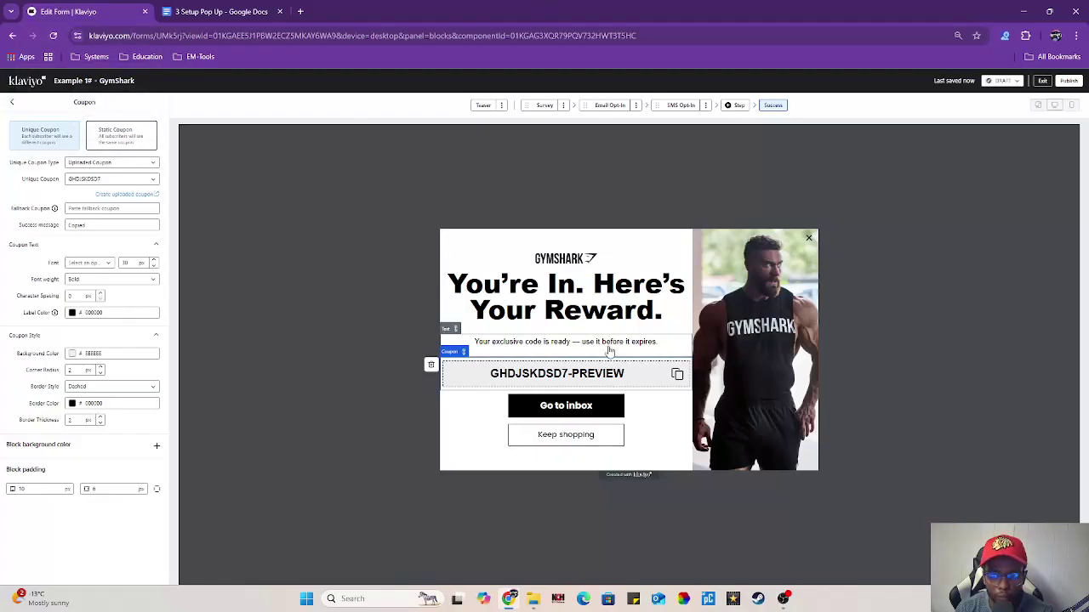
Add a text block between the coupon and the "Go to inbox" button containing the copied "Valid for 24 hours" line.
{"action": "left_click", "coordinate": [13, 104]}
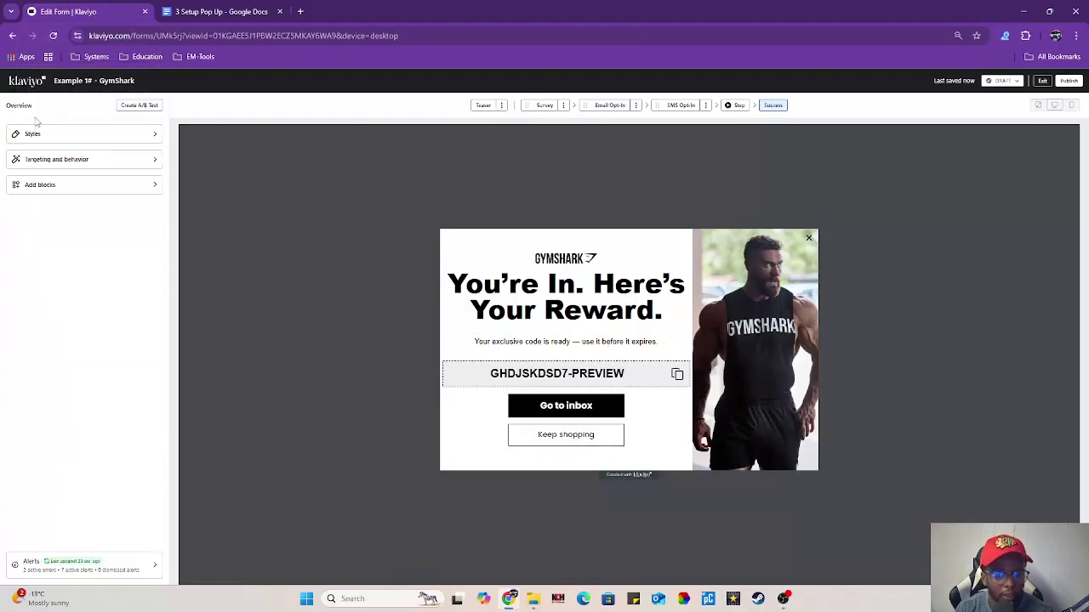
{"action": "left_click", "coordinate": [57, 189]}
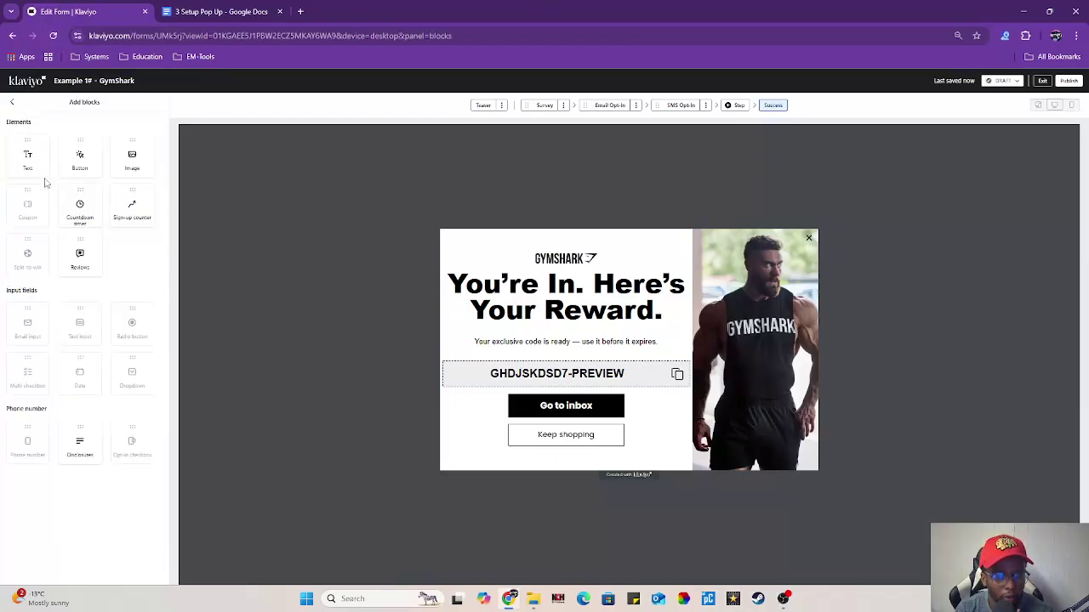
{"action": "left_click_drag", "start_coordinate": [28, 157], "coordinate": [619, 391]}
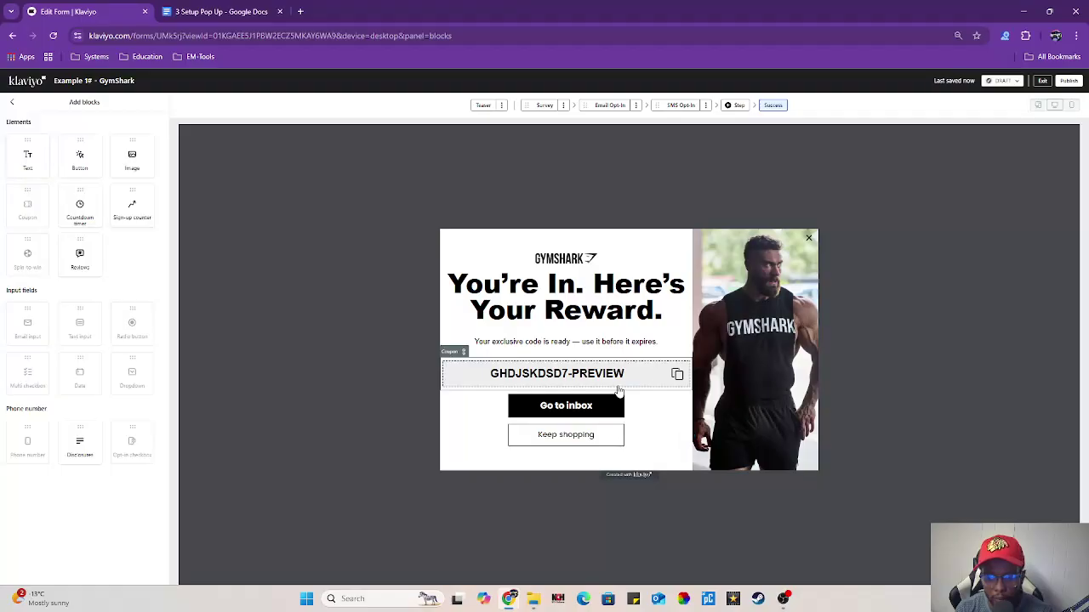
{"action": "left_click", "coordinate": [102, 179]}
{"action": "key", "text": "ctrl+a"}
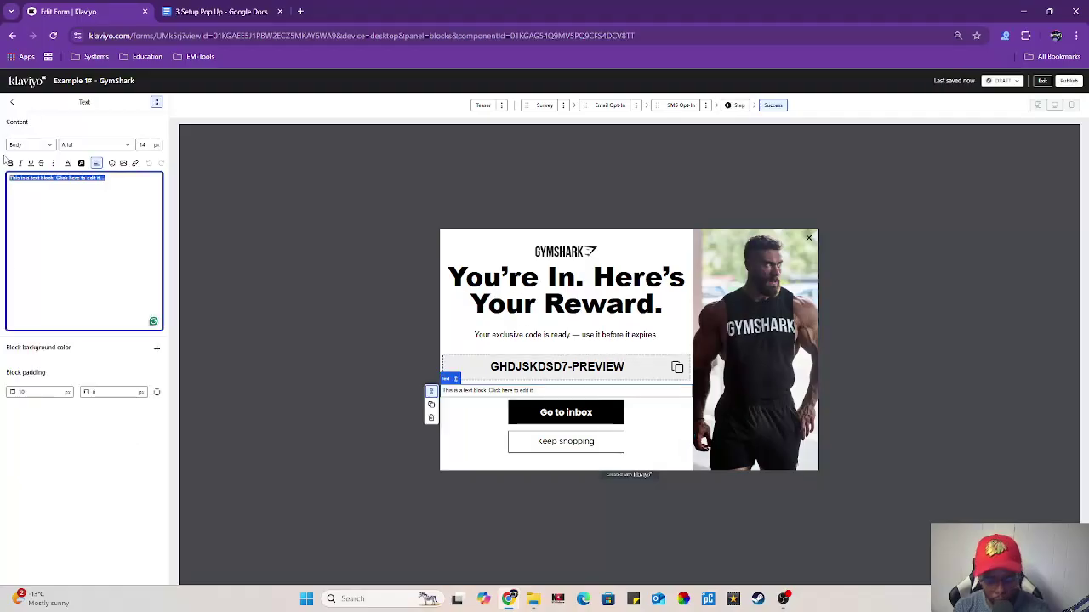
{"action": "key", "text": "BackSpace"}
{"action": "key", "text": "ctrl+v"}
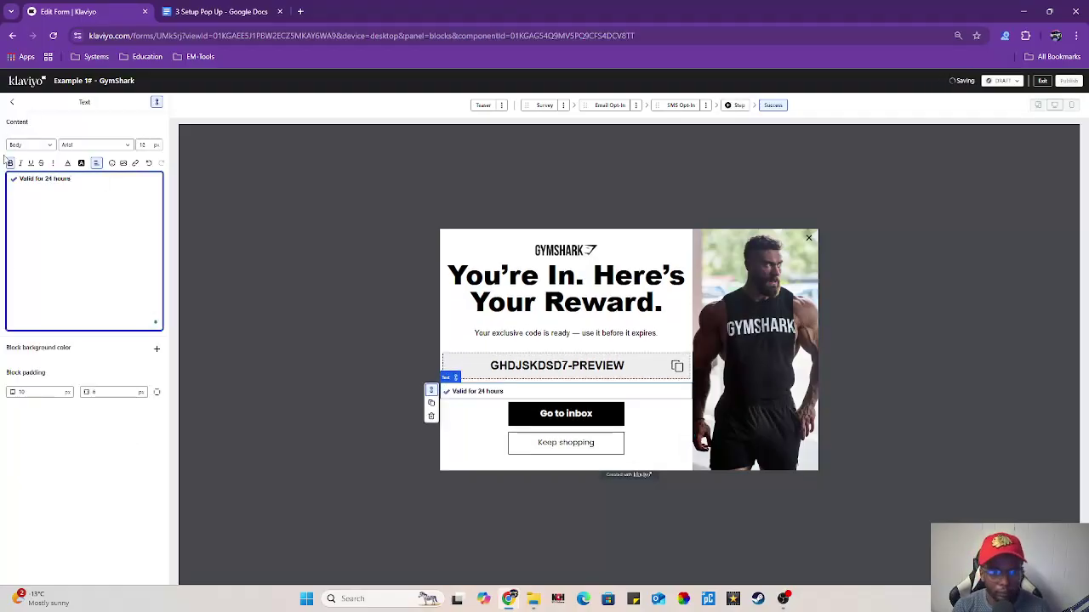
Center the "Valid for 24 hours" text and set its size to 20 px.
{"action": "triple_click", "coordinate": [92, 178]}
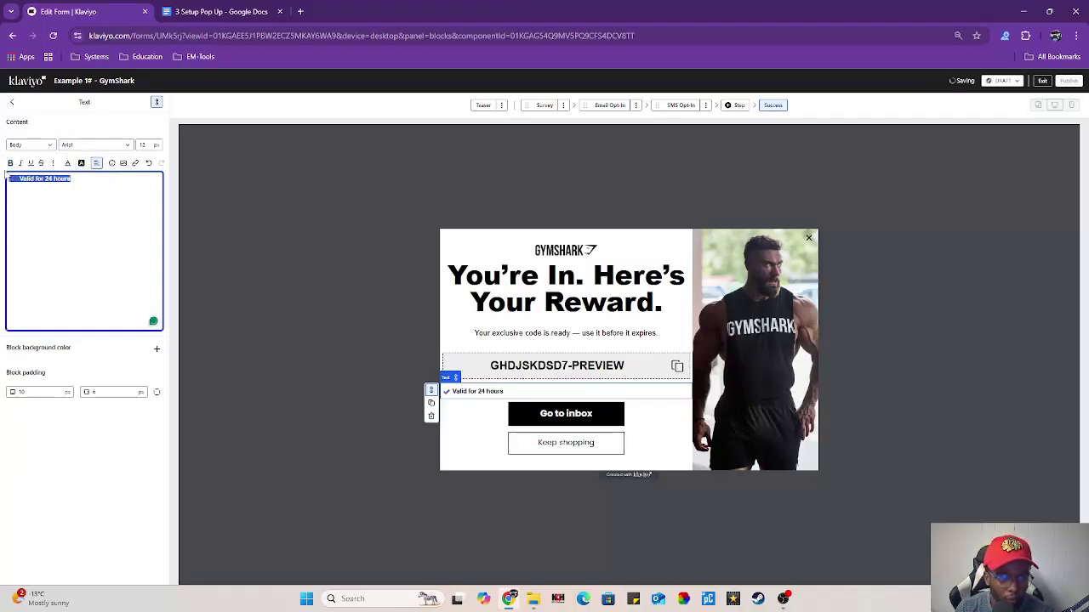
{"action": "left_click", "coordinate": [96, 163]}
{"action": "left_click", "coordinate": [111, 178]}
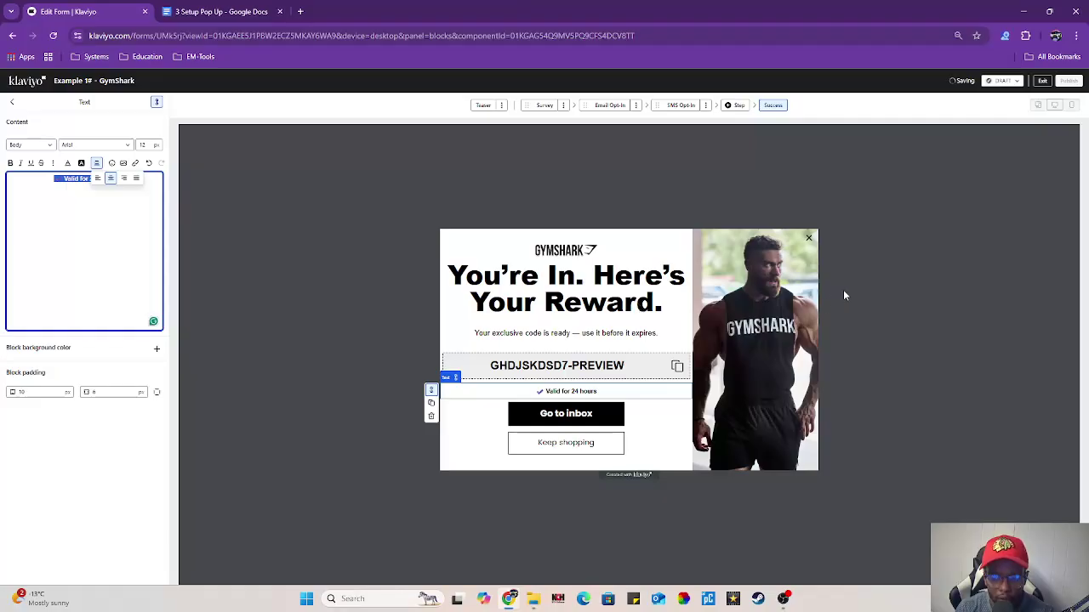
{"action": "left_click", "coordinate": [144, 144]}
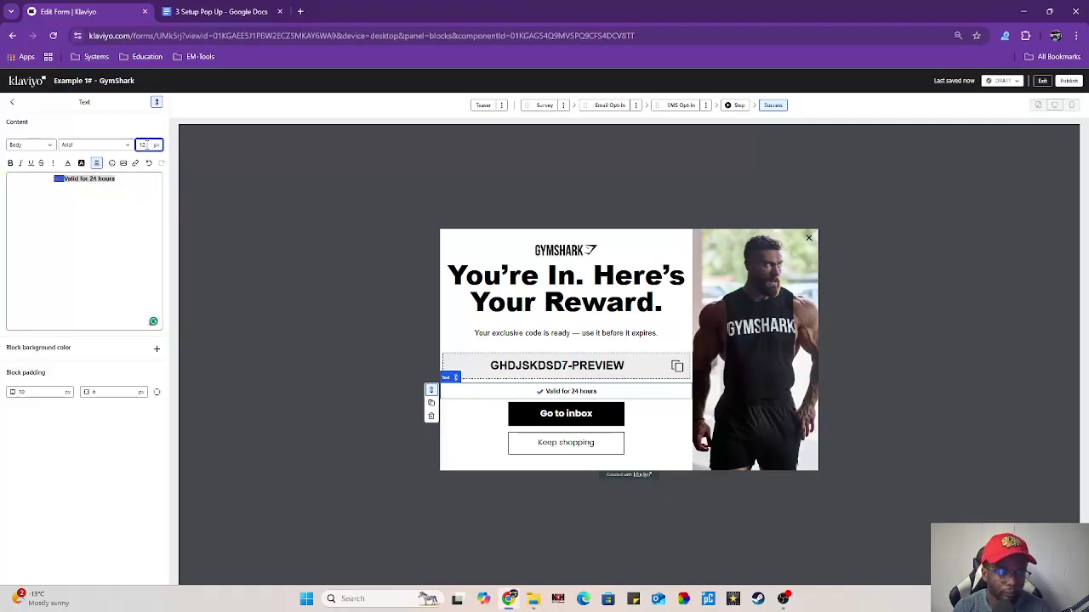
{"action": "type", "text": "15"}
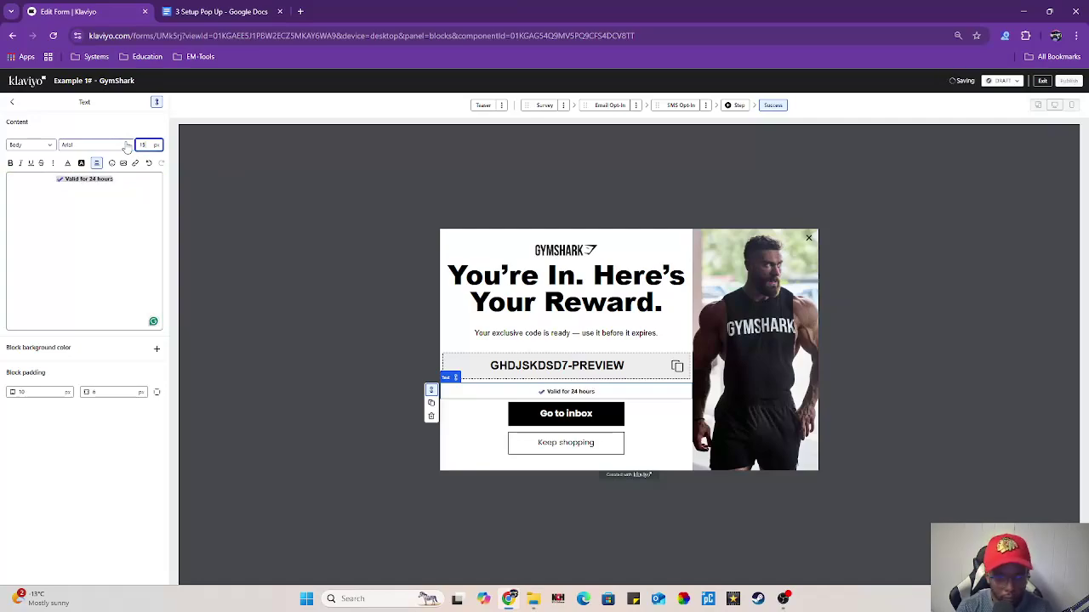
{"action": "key", "text": "BackSpace"}
{"action": "key", "text": "BackSpace"}
{"action": "type", "text": "20"}
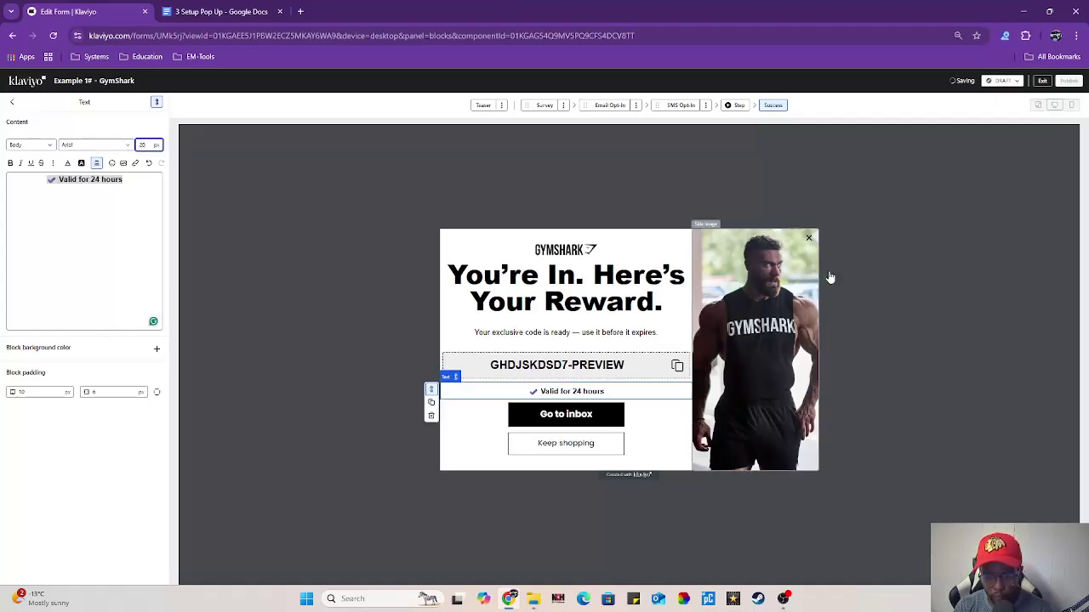
{"action": "double_click", "coordinate": [936, 278]}
{"action": "triple_click", "coordinate": [77, 198]}
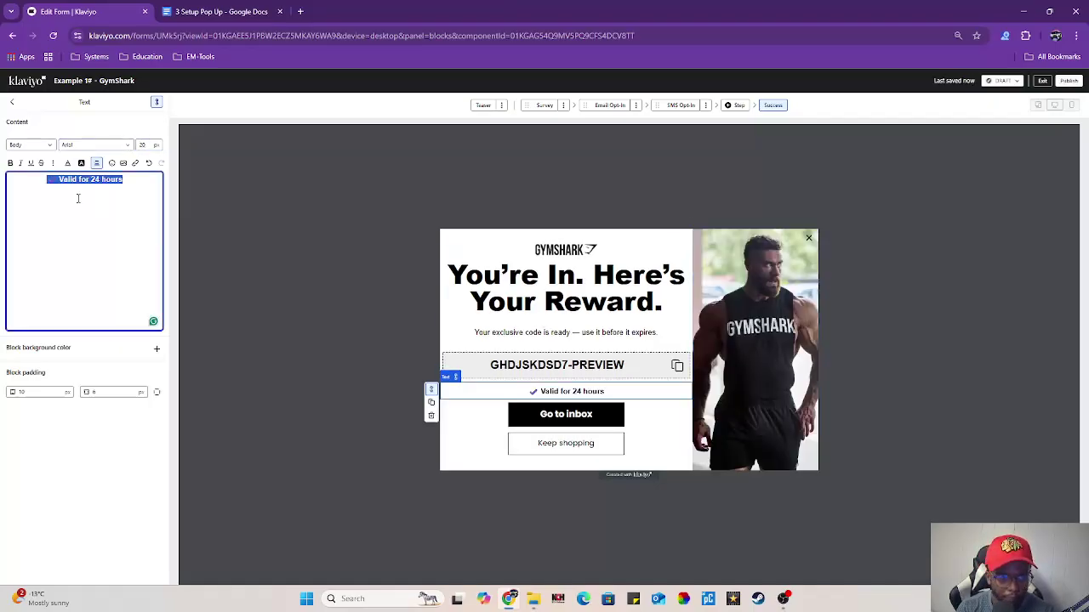
{"action": "left_click", "coordinate": [98, 188]}
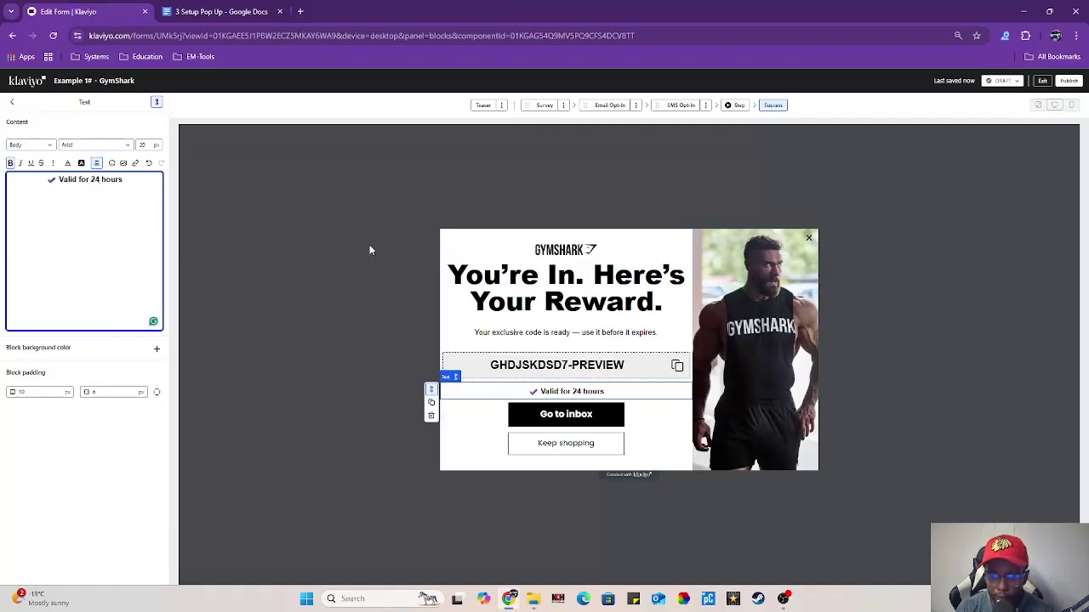
Replace the "Go to inbox" button's text with "Shop Before It's Gone" copied from the setup document.
{"action": "key", "text": "ctrl+Tab"}
{"action": "right_click", "coordinate": [343, 380]}
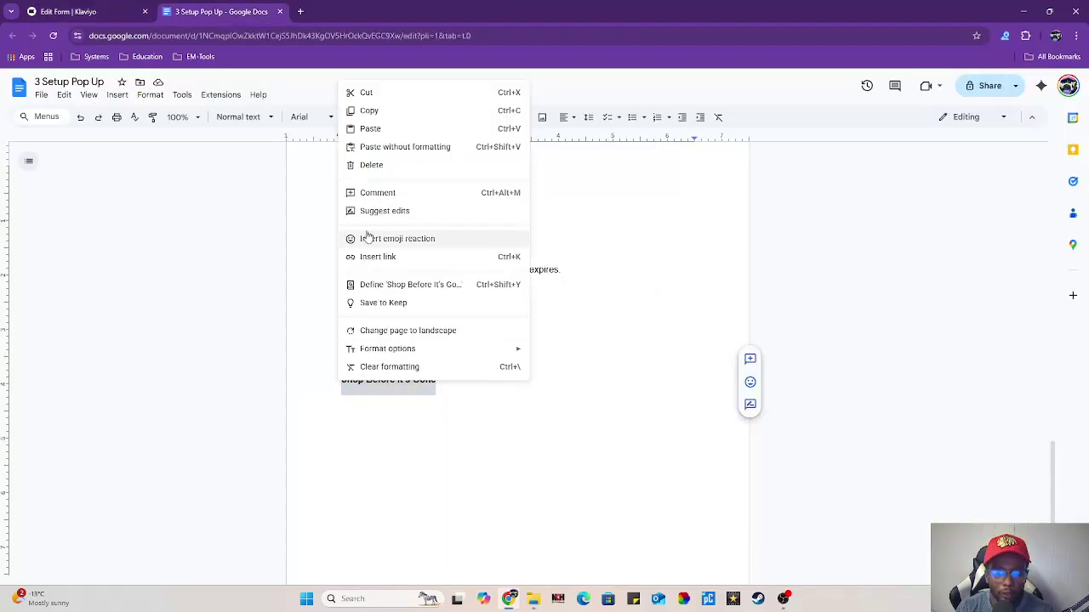
{"action": "left_click", "coordinate": [368, 112]}
{"action": "key", "text": "ctrl+Tab"}
{"action": "left_click", "coordinate": [587, 422]}
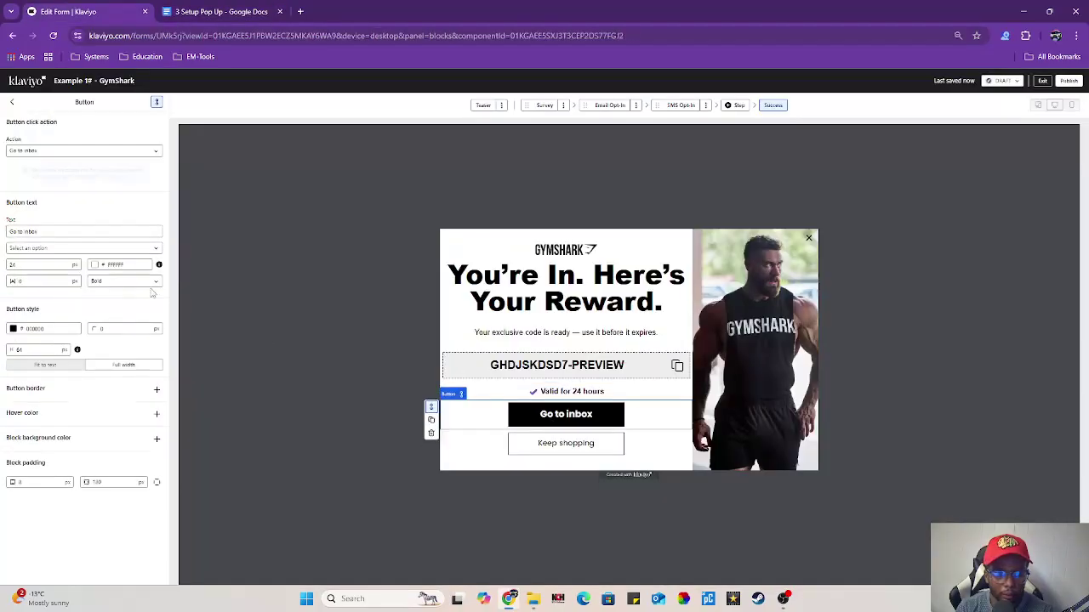
{"action": "left_click", "coordinate": [9, 233]}
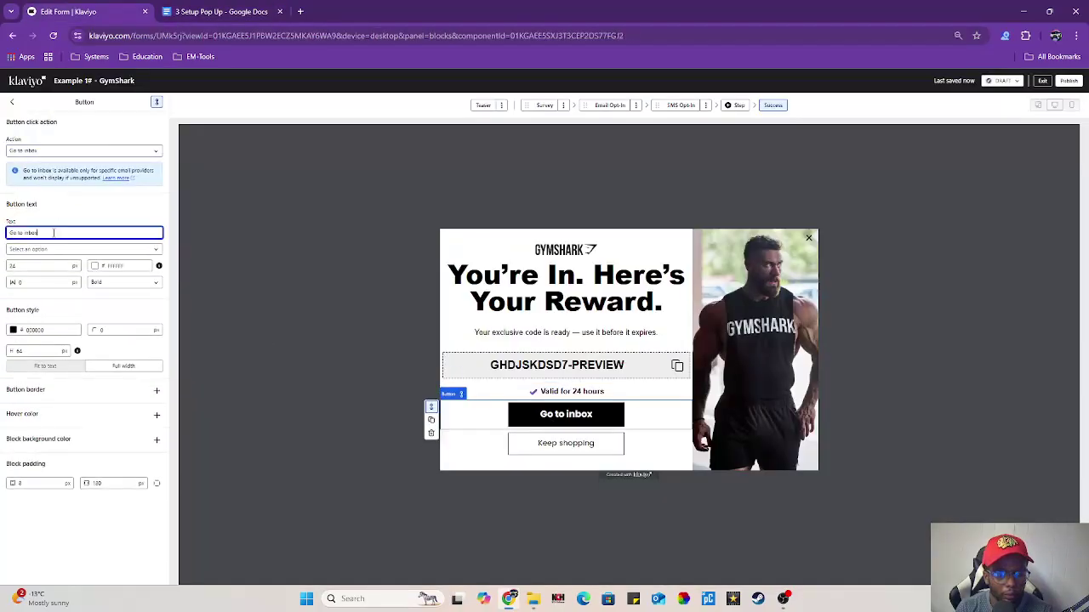
{"action": "key", "text": "ctrl+a"}
{"action": "key", "text": "BackSpace"}
{"action": "key", "text": "ctrl+v"}
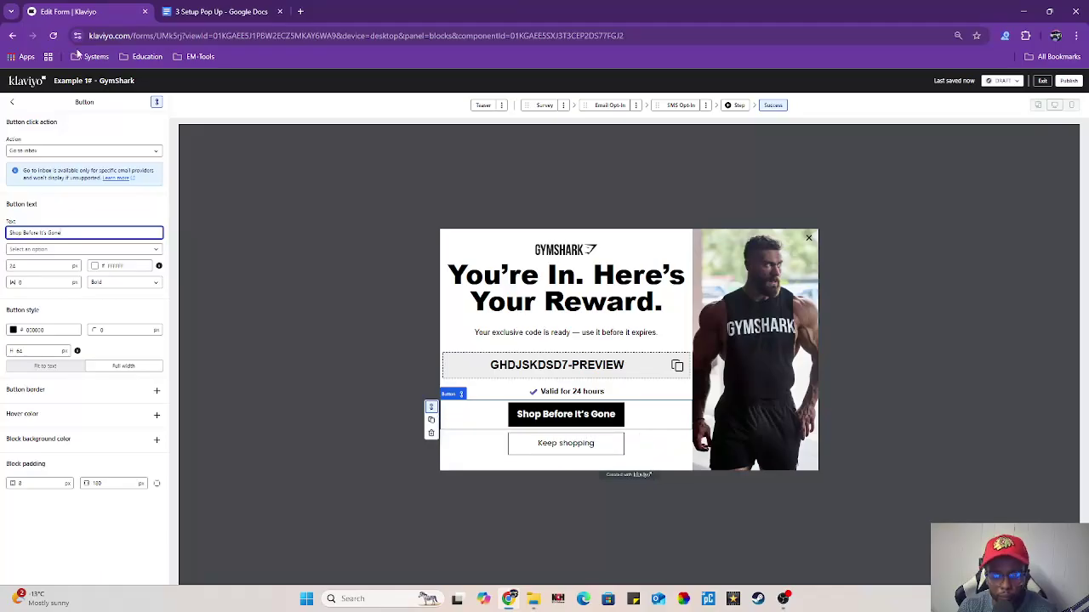
Check the setup document's Success page section and delete the "Keep shopping" button from the Success step.
{"action": "left_click", "coordinate": [219, 11]}
{"action": "left_click", "coordinate": [109, 6]}
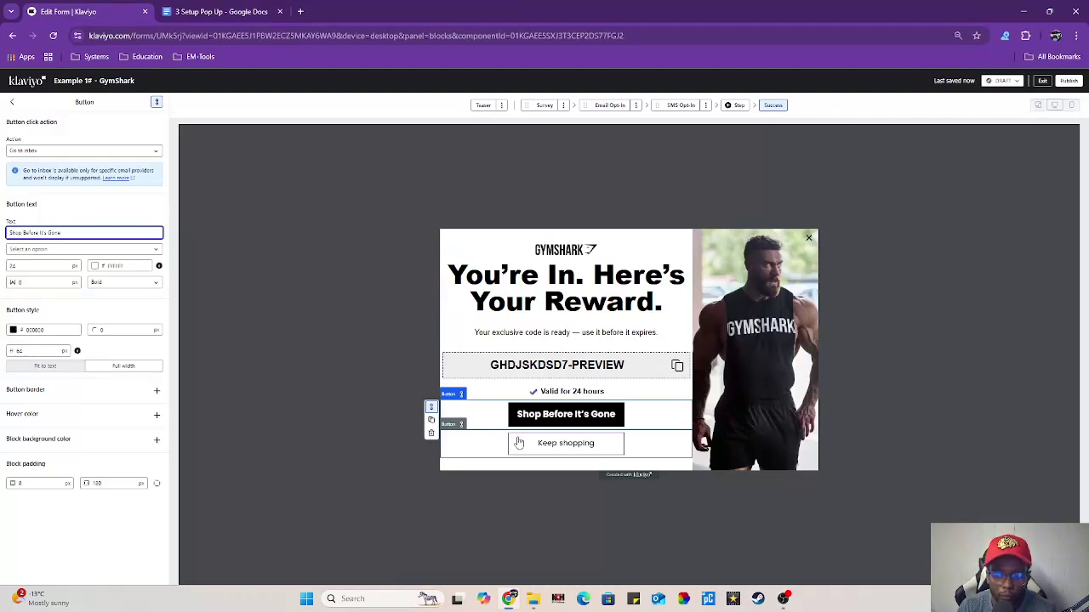
{"action": "left_click", "coordinate": [467, 440]}
{"action": "left_click", "coordinate": [431, 465]}
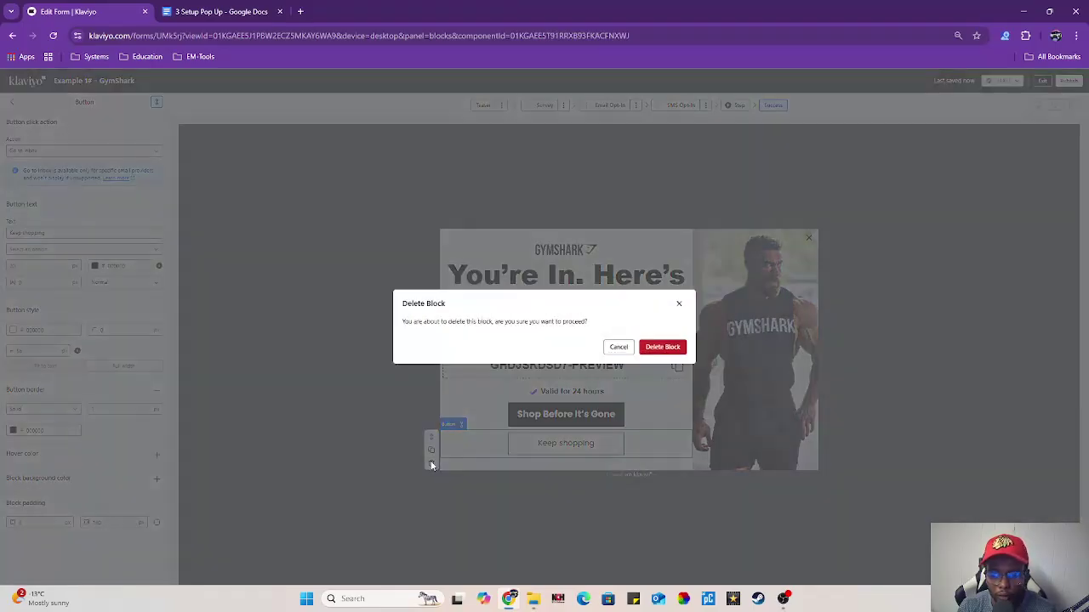
{"action": "left_click", "coordinate": [664, 347]}
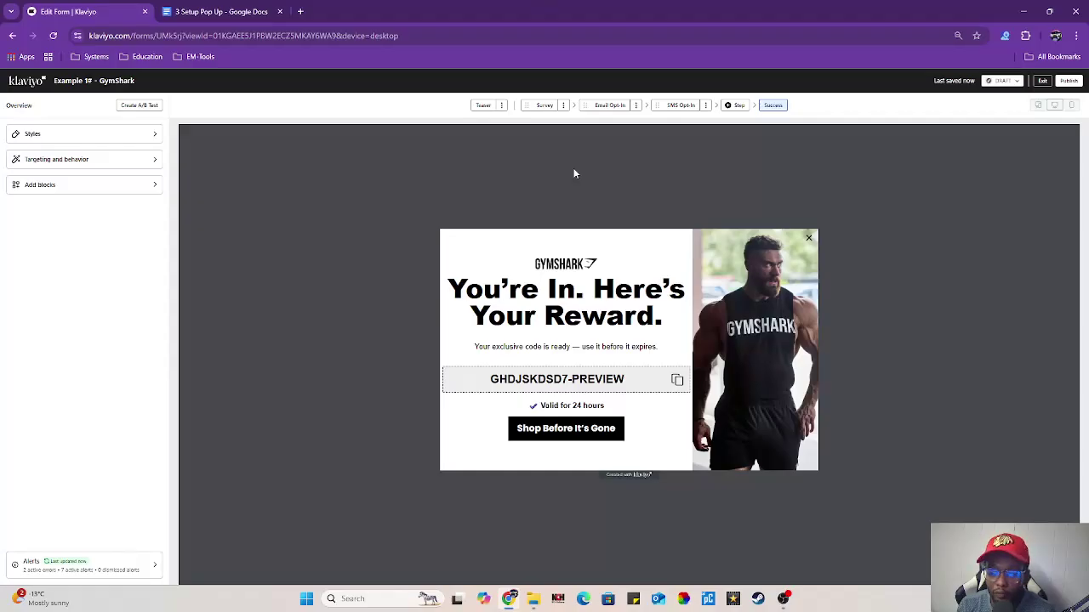
Review the finished layouts of the form's Survey, Email Opt-In, SMS Opt-In and Success steps.
{"action": "left_click", "coordinate": [544, 109]}
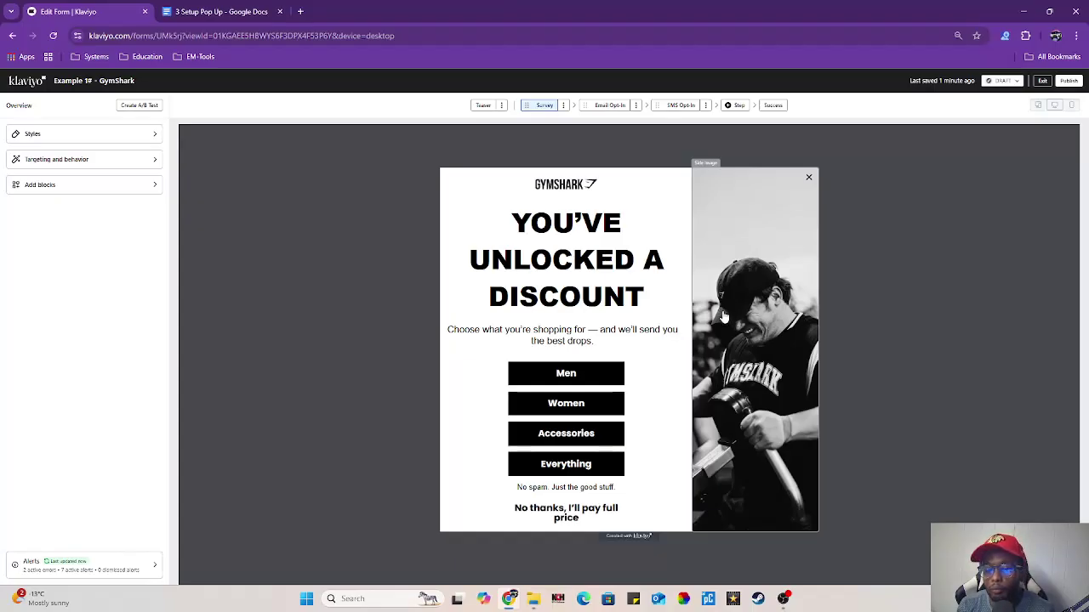
{"action": "left_click", "coordinate": [609, 104]}
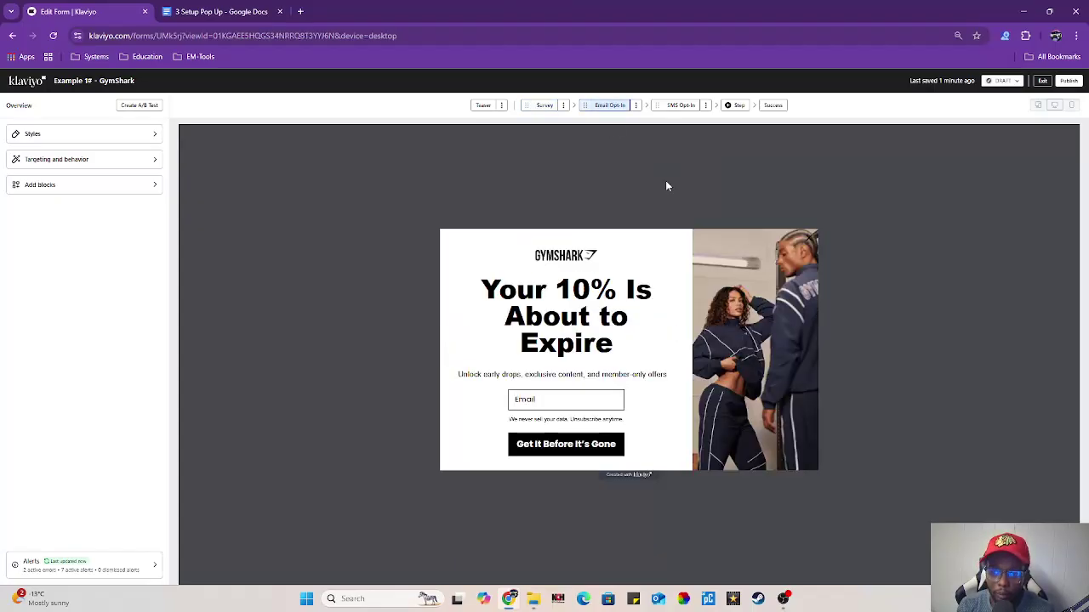
{"action": "left_click", "coordinate": [678, 106]}
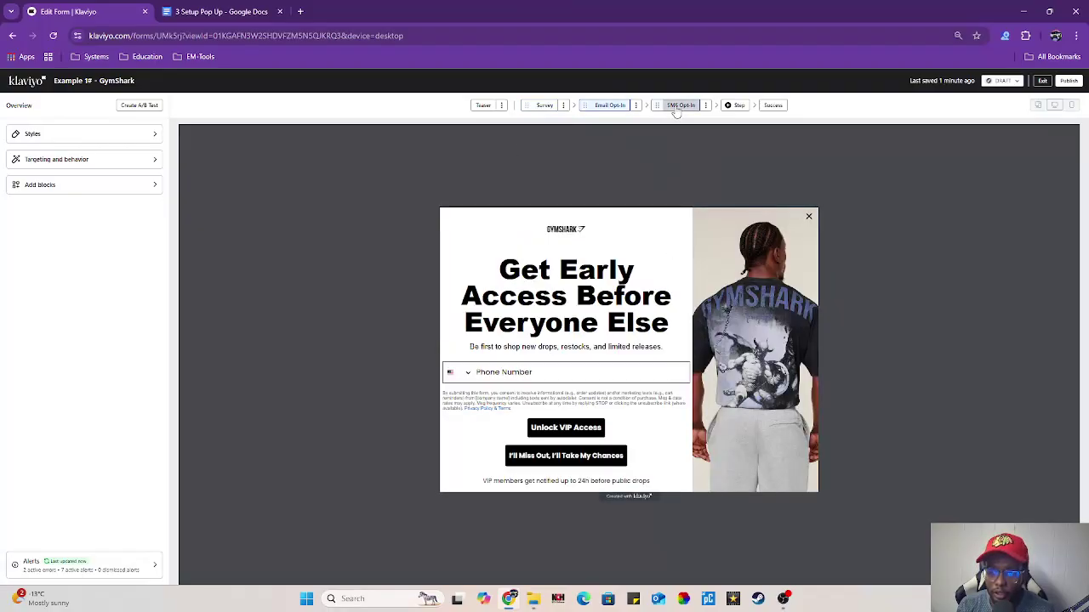
{"action": "left_click", "coordinate": [772, 105]}
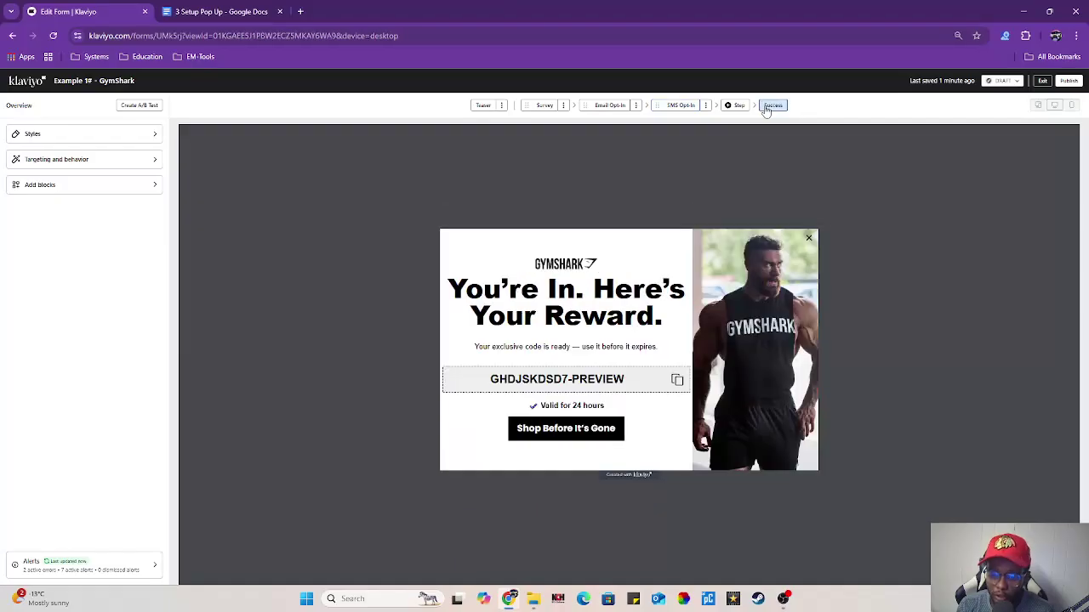
{"action": "left_click", "coordinate": [597, 106]}
{"action": "left_click", "coordinate": [536, 106]}
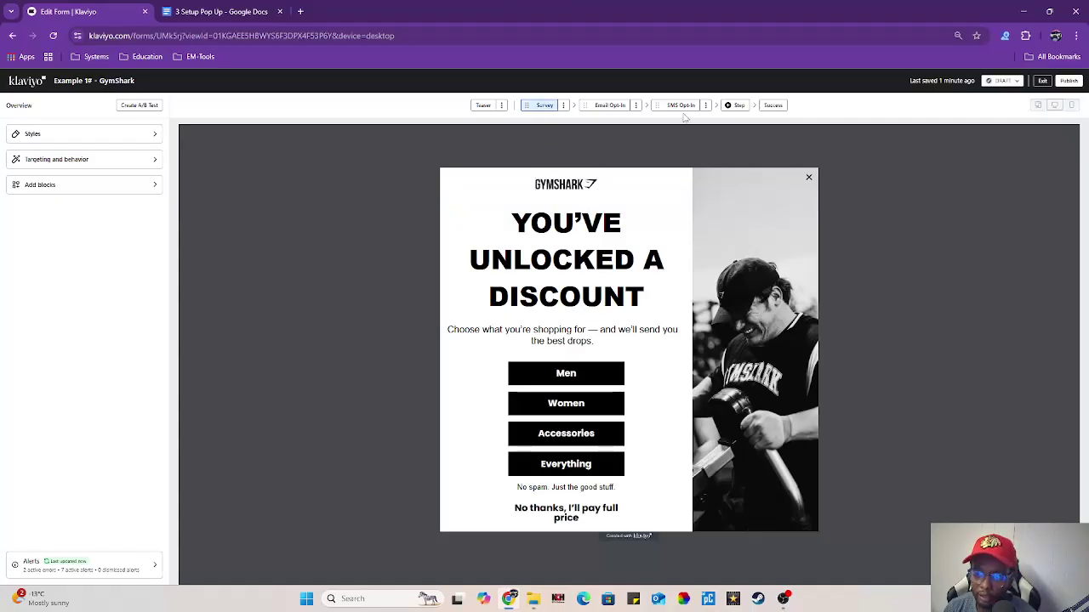
{"action": "left_click", "coordinate": [614, 109]}
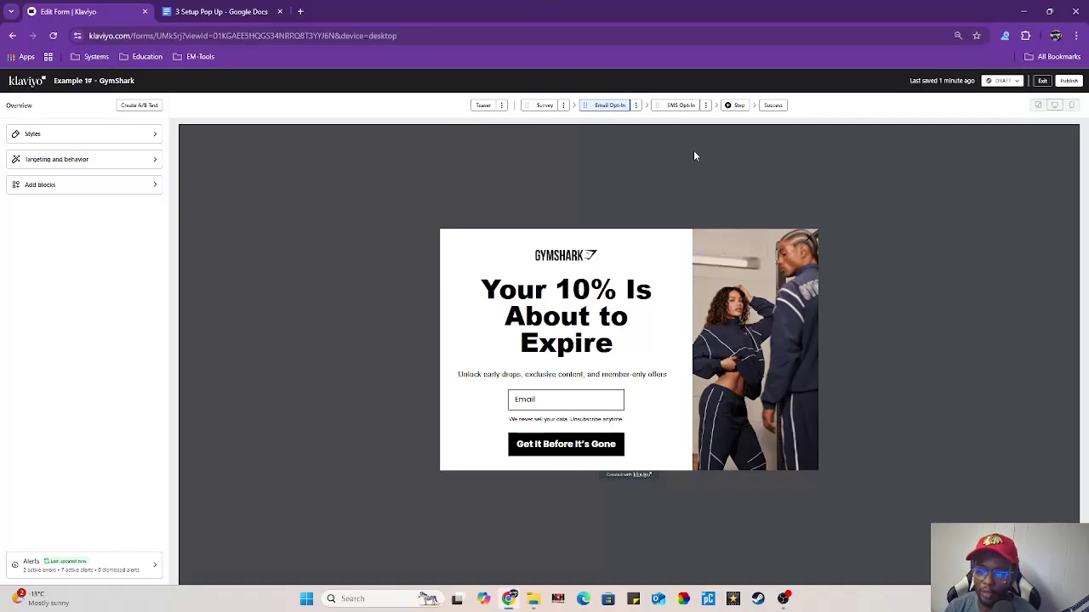
Try to publish the form, dismiss the alert review and exit the editor to the sign-up forms list.
{"action": "left_click", "coordinate": [1077, 81]}
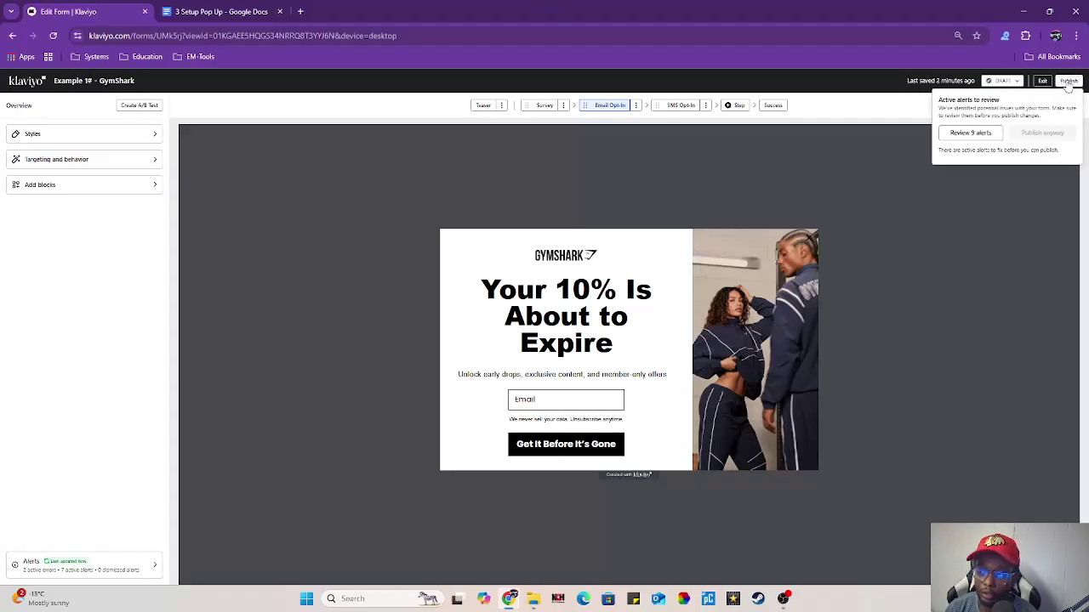
{"action": "left_click", "coordinate": [996, 82]}
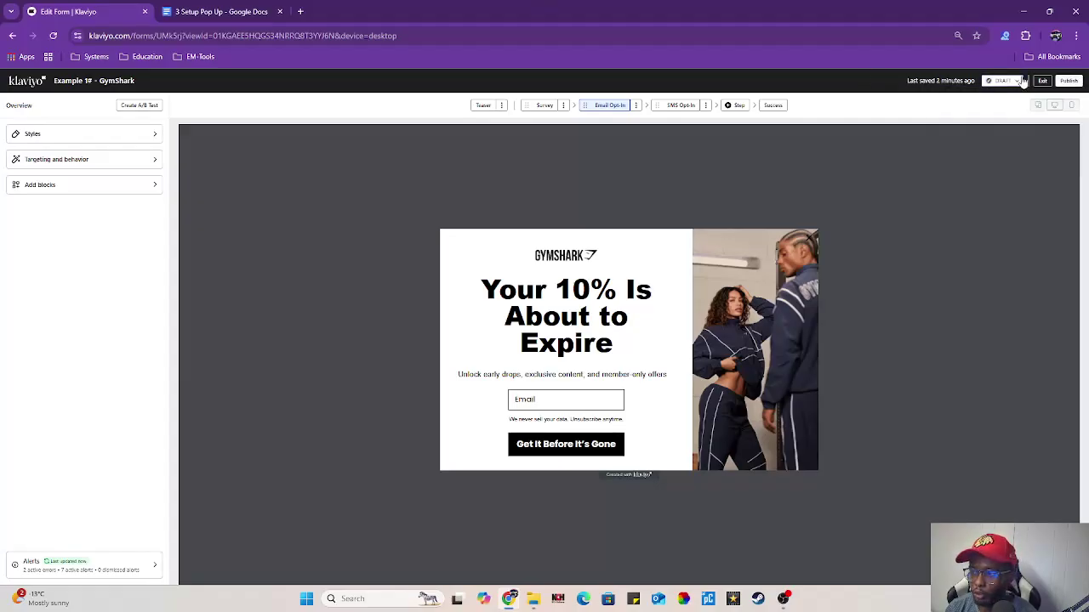
{"action": "left_click", "coordinate": [1043, 81]}
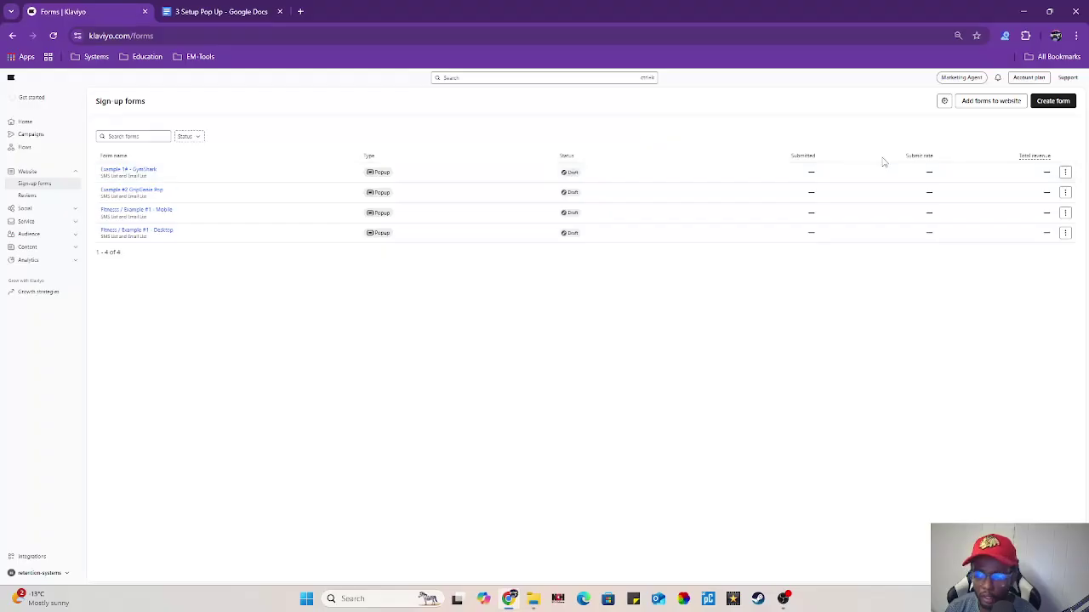
Clone the "Example 1# - GymShark" form within this account under the name "Example 1# - GymShark (Mobile)".
{"action": "left_click", "coordinate": [1066, 171]}
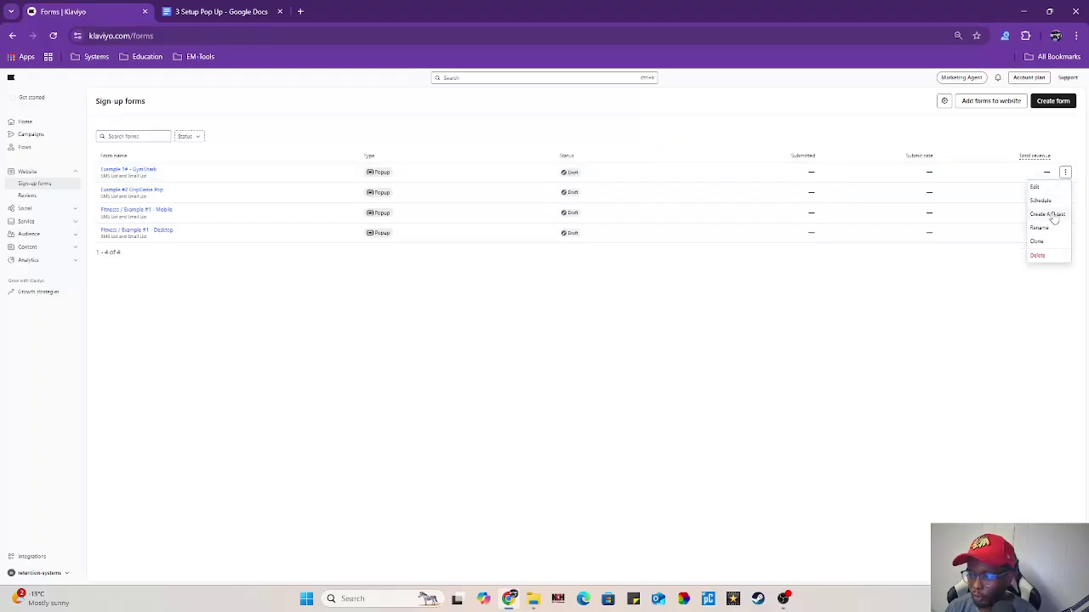
{"action": "left_click", "coordinate": [1045, 241]}
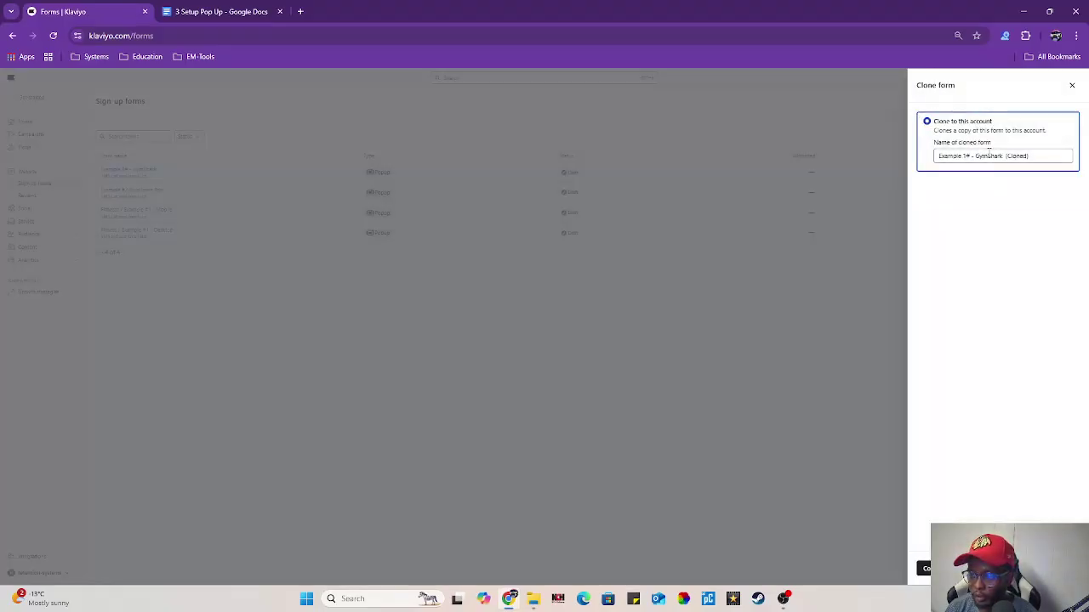
{"action": "left_click", "coordinate": [1026, 156]}
{"action": "key", "text": "BackSpace"}
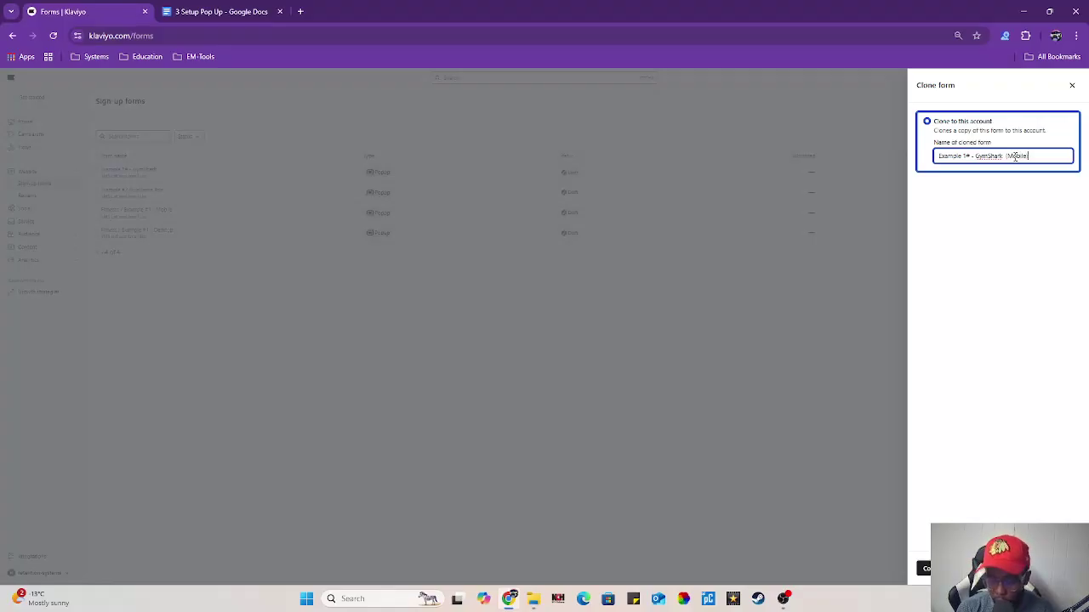
{"action": "left_click", "coordinate": [926, 568]}
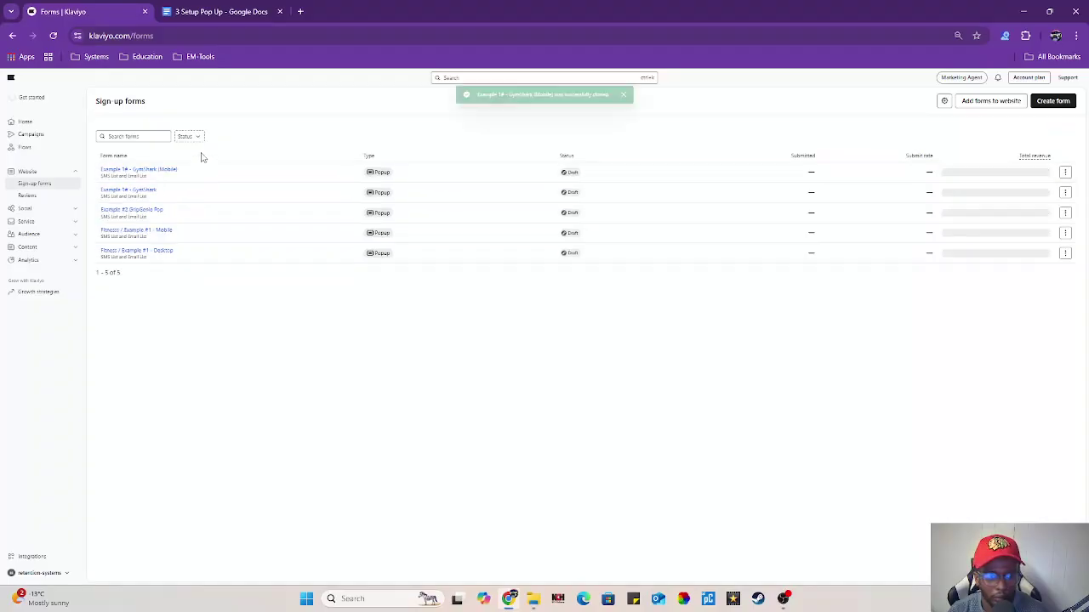
Open the cloned mobile form for editing and restrict its display to mobile devices only in the targeting and behavior settings.
{"action": "left_click", "coordinate": [160, 171]}
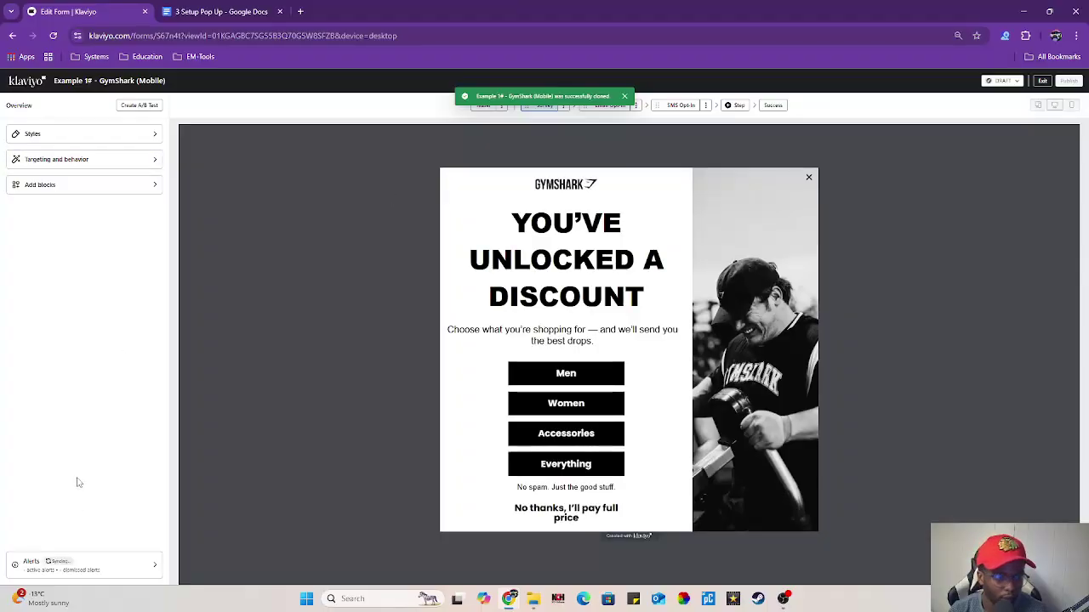
{"action": "left_click", "coordinate": [92, 162]}
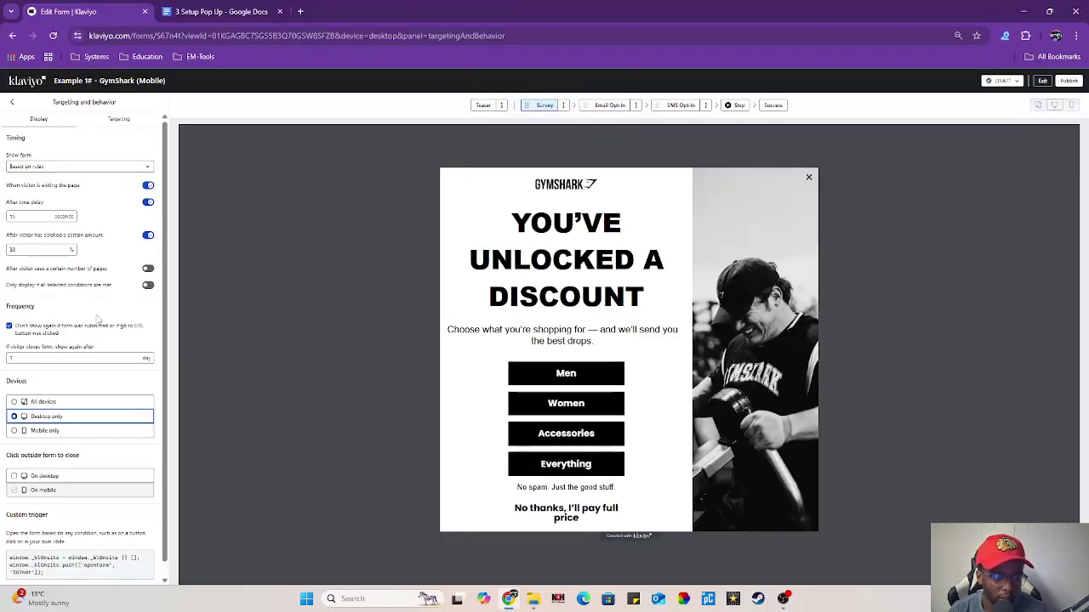
{"action": "scroll", "coordinate": [73, 423], "scroll_direction": "down", "scroll_amount": 1}
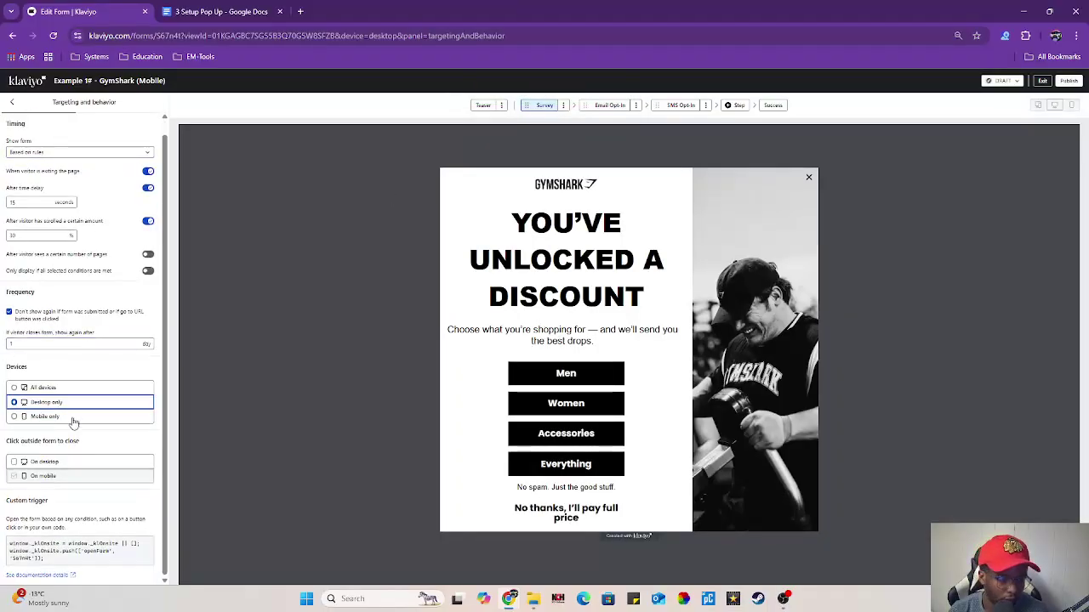
{"action": "left_click", "coordinate": [14, 416]}
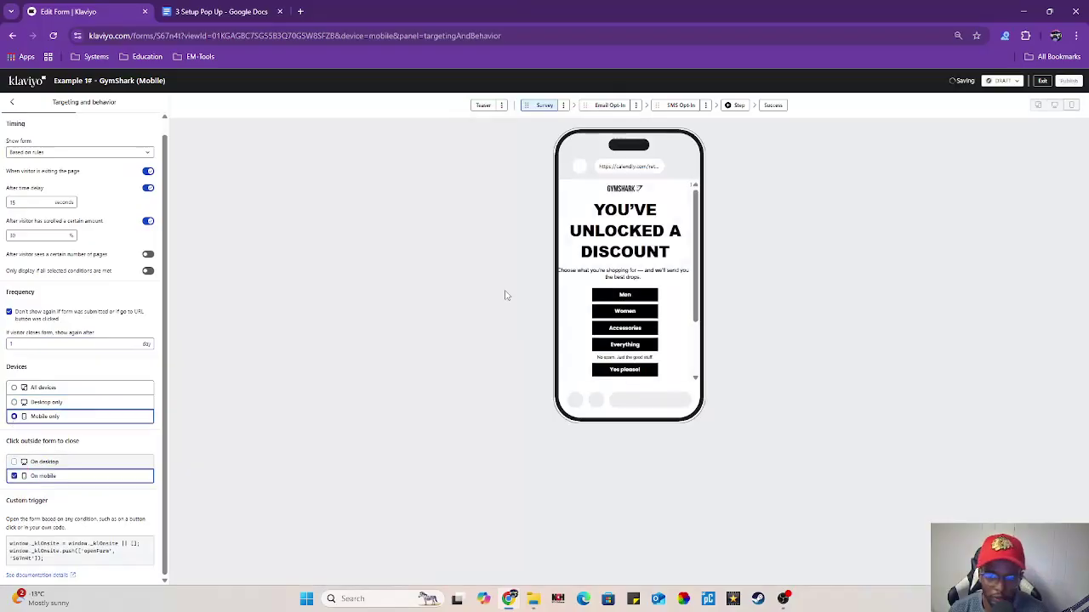
Delete the "Yes please!" button from the mobile layout of the Survey step.
{"action": "scroll", "coordinate": [652, 364], "scroll_direction": "down", "scroll_amount": 1}
{"action": "left_click_drag", "start_coordinate": [653, 359], "coordinate": [654, 363]}
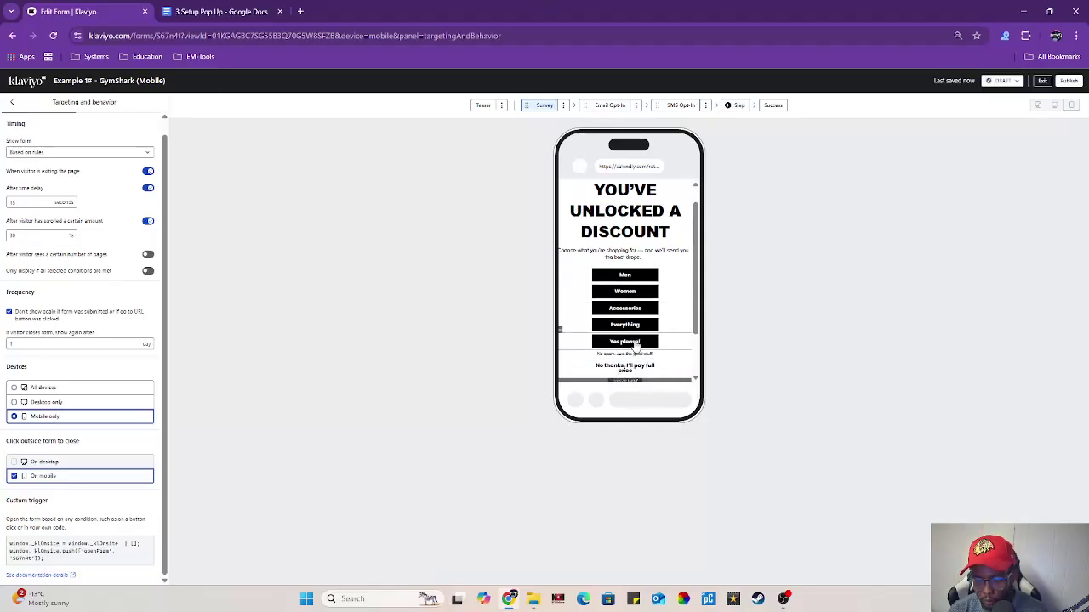
{"action": "left_click", "coordinate": [635, 347]}
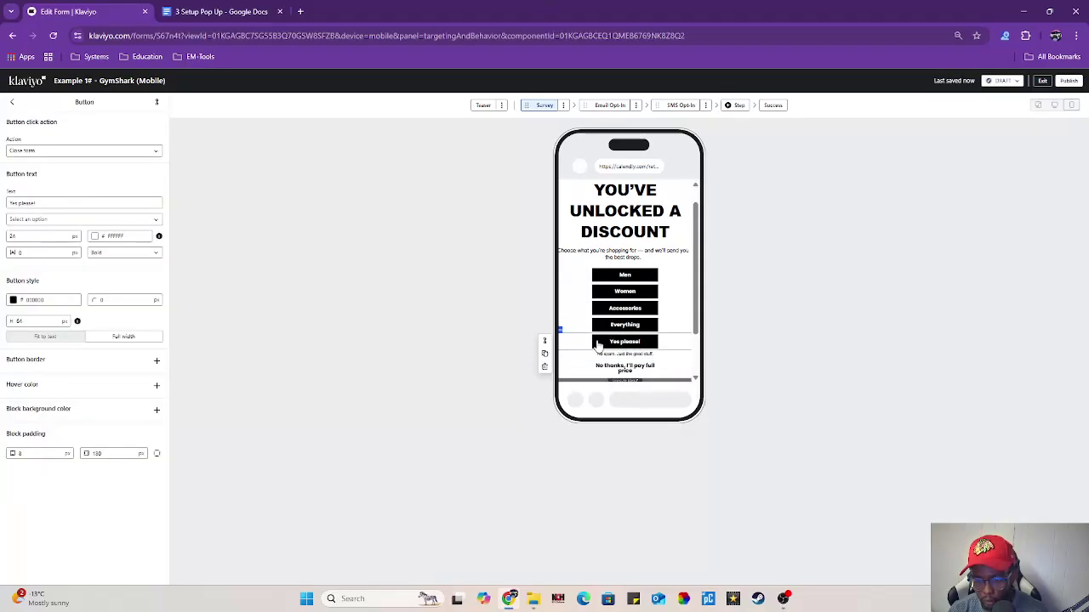
{"action": "left_click", "coordinate": [544, 368]}
{"action": "left_click", "coordinate": [657, 347]}
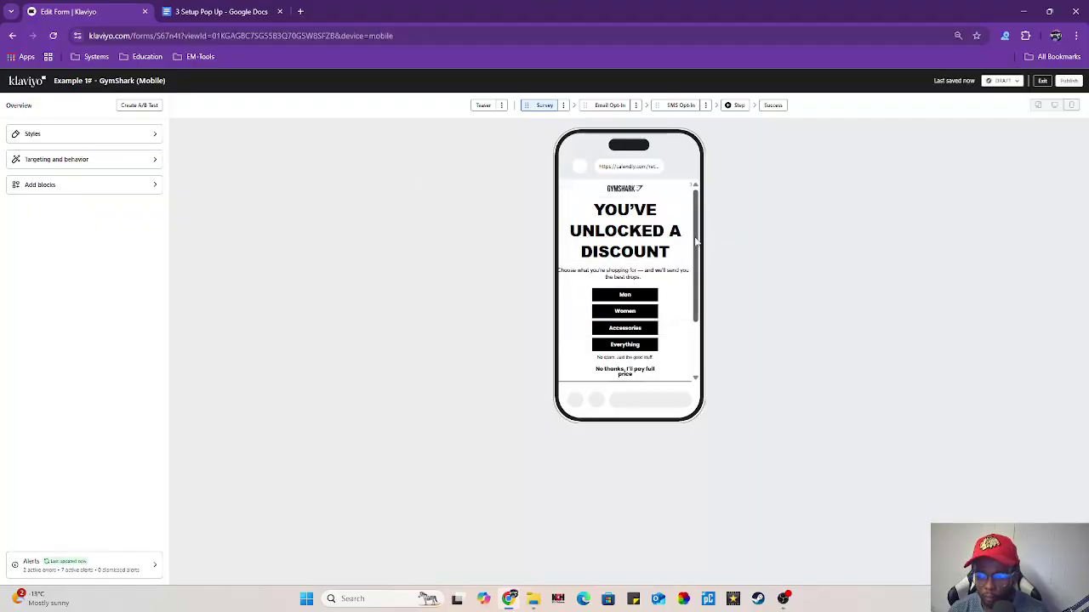
{"action": "scroll", "coordinate": [696, 247], "scroll_direction": "down", "scroll_amount": 1}
{"action": "scroll", "coordinate": [696, 256], "scroll_direction": "up", "scroll_amount": 1}
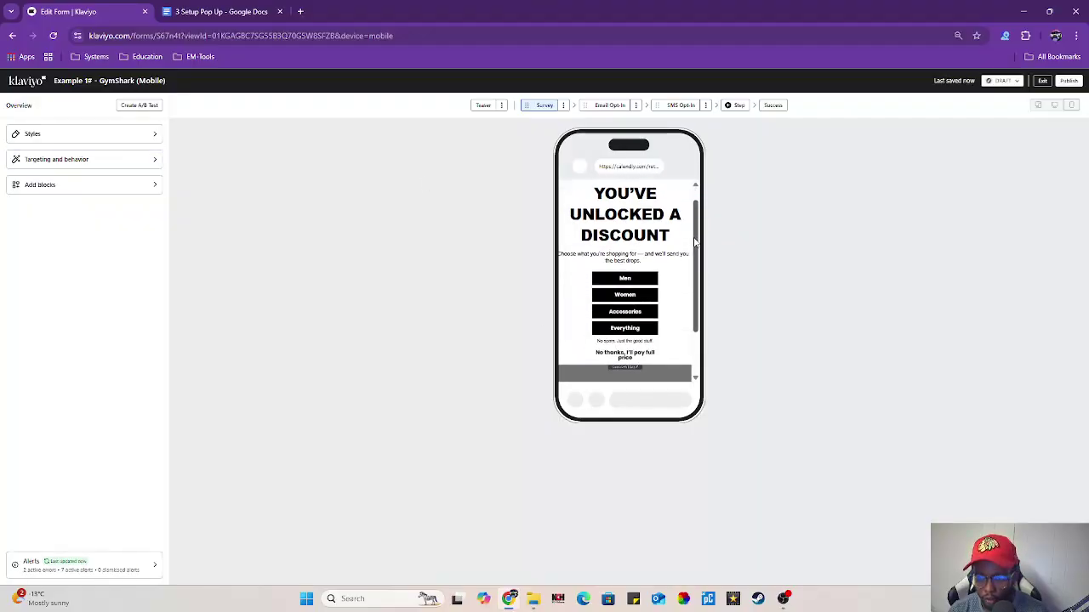
Adjust the right block padding of the "Choose what you're shopping for" text on the mobile Survey step.
{"action": "left_click", "coordinate": [632, 257]}
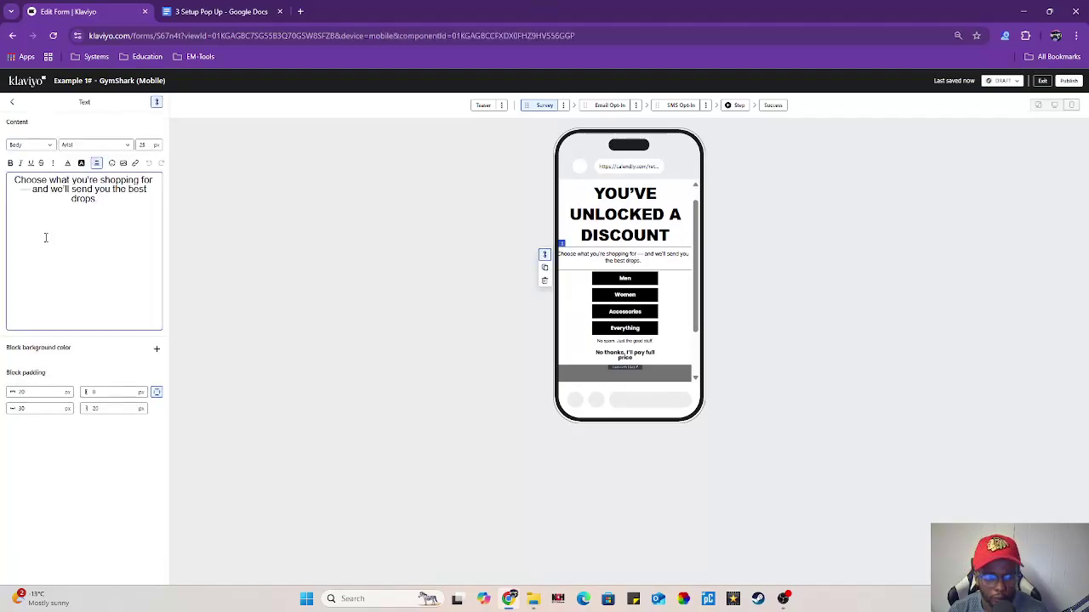
{"action": "double_click", "coordinate": [104, 407]}
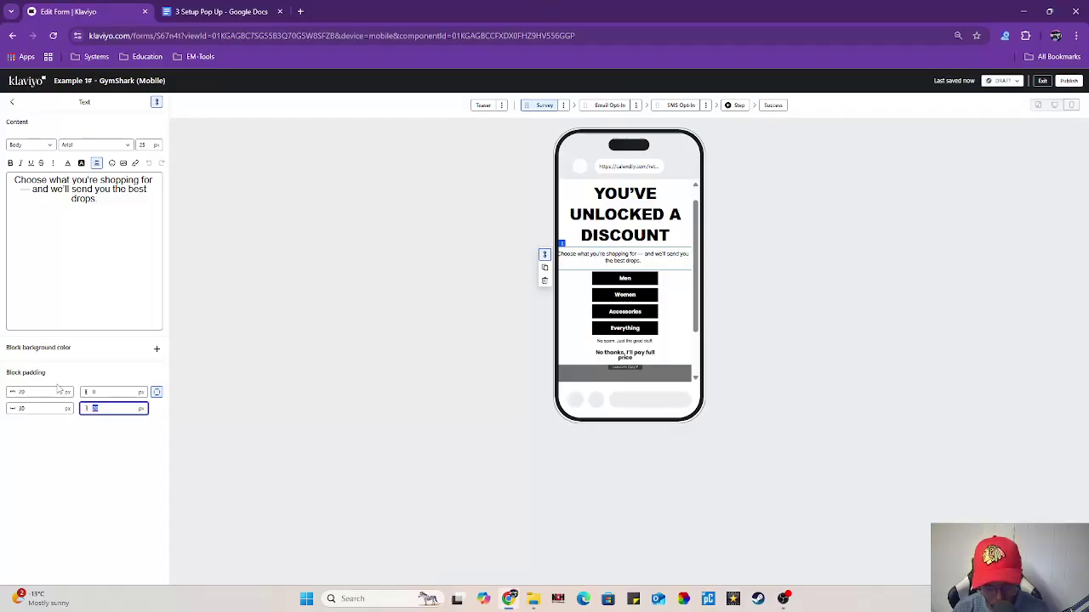
{"action": "type", "text": "30"}
{"action": "key", "text": "BackSpace"}
{"action": "key", "text": "BackSpace"}
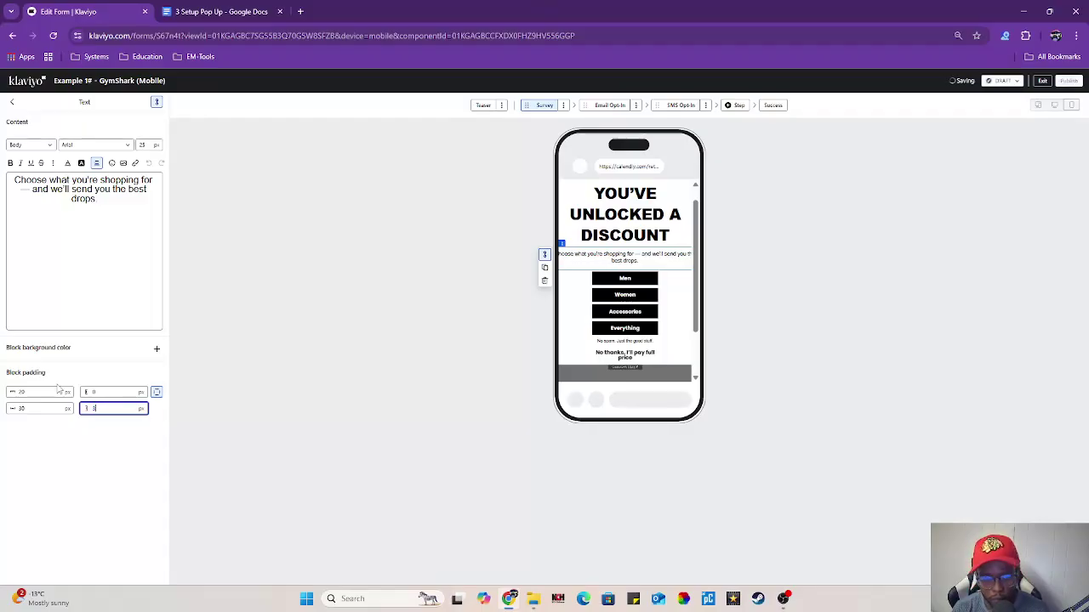
{"action": "type", "text": "25"}
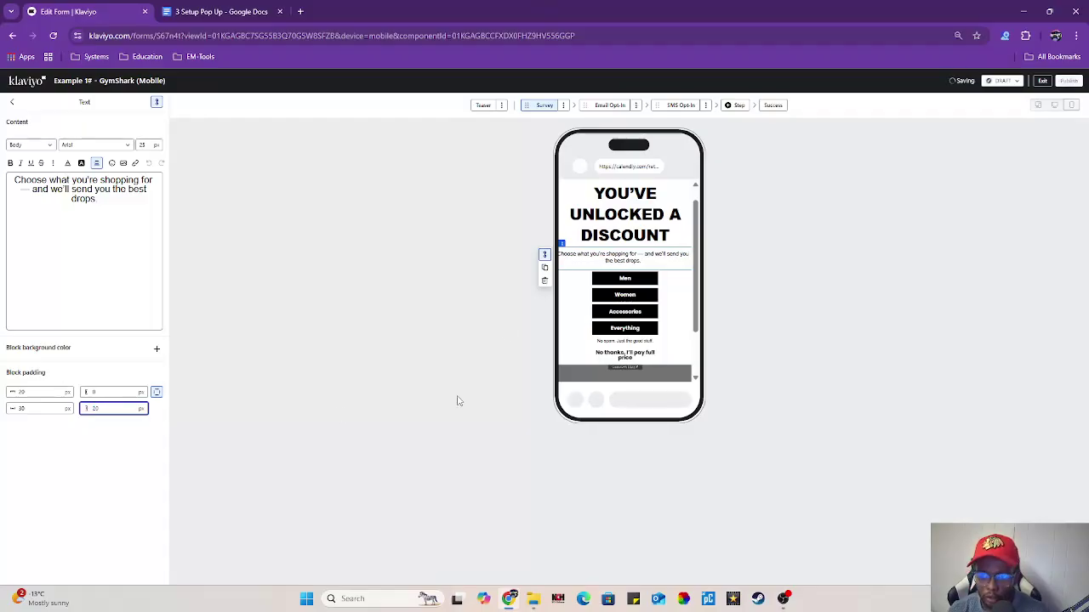
Review the mobile layouts of the Email Opt-In, SMS Opt-In and Success steps, and return to the Survey step.
{"action": "left_click", "coordinate": [610, 106]}
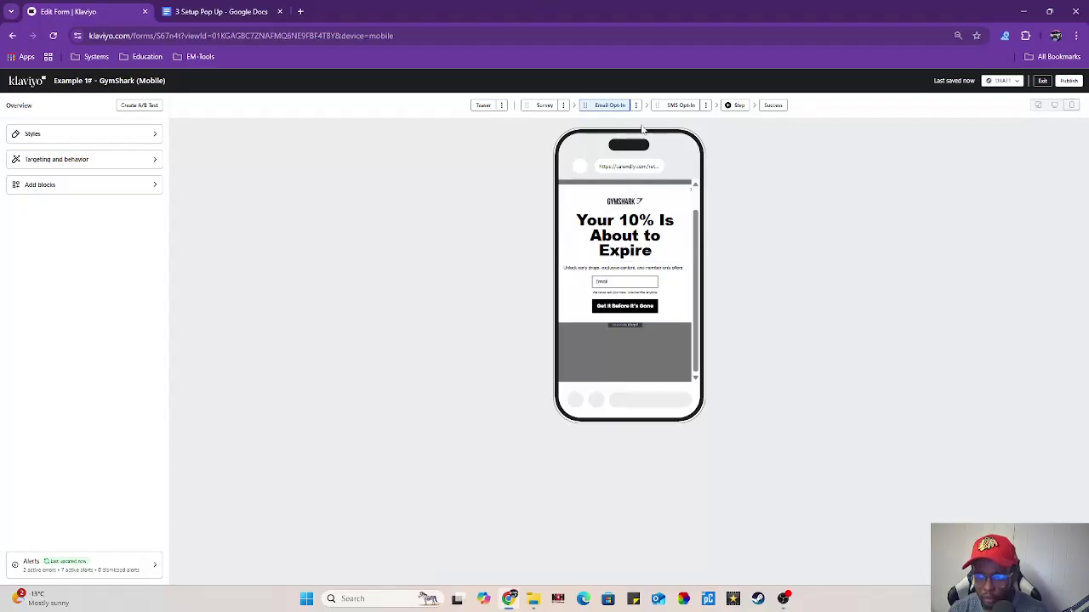
{"action": "left_click", "coordinate": [679, 106]}
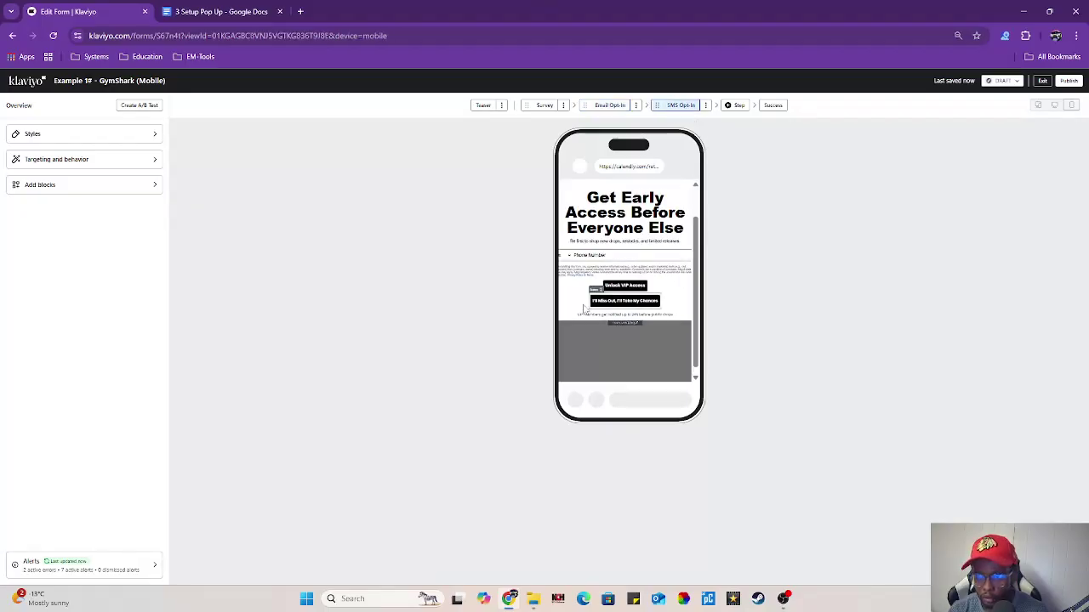
{"action": "left_click", "coordinate": [772, 105]}
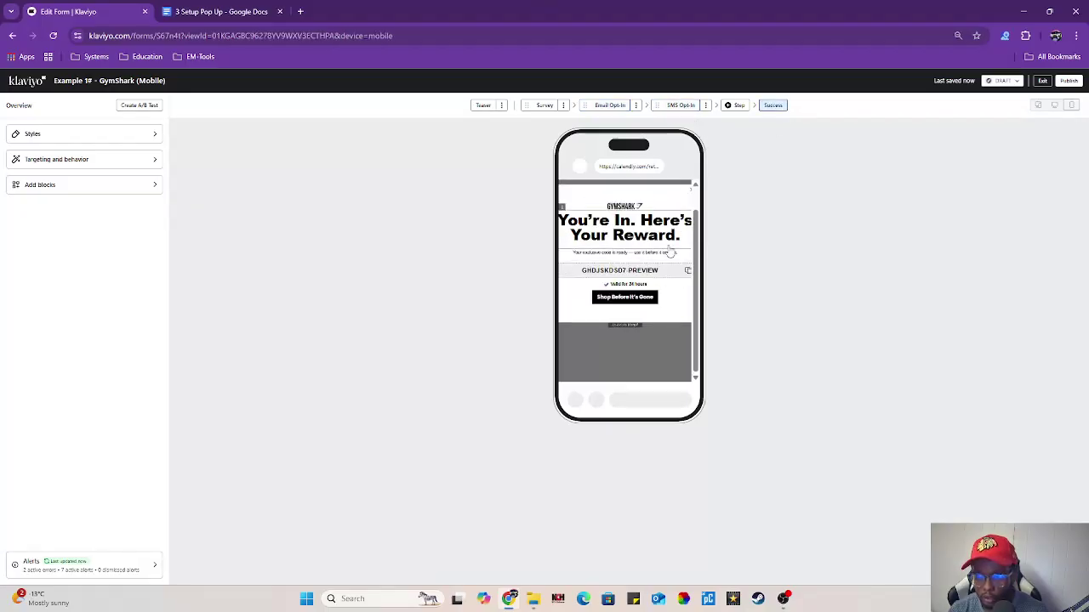
{"action": "left_click", "coordinate": [541, 106]}
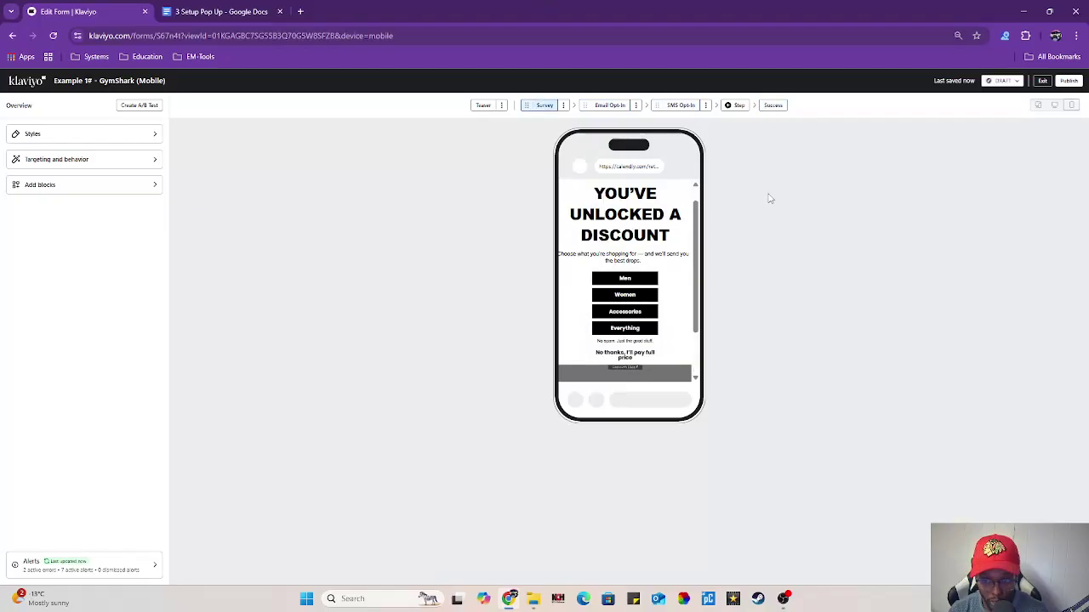